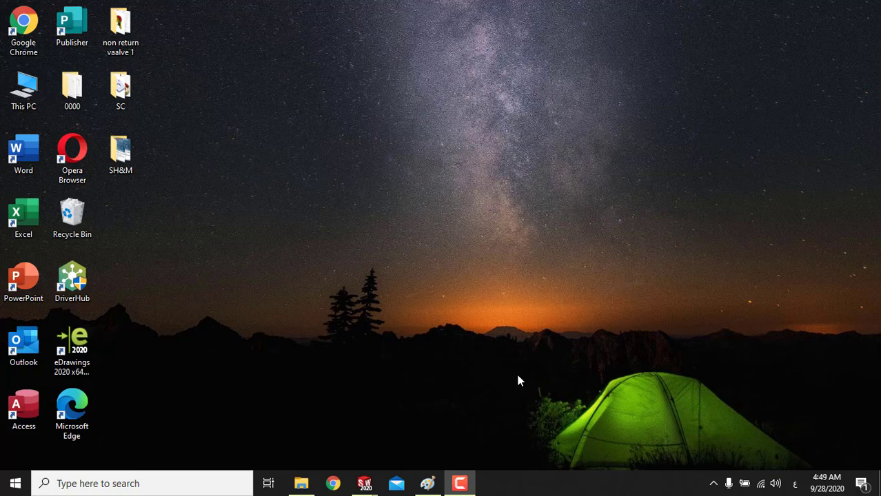
Show the N_R_V_1_& assembly in its Exploded View2 configuration.
click(344, 439)
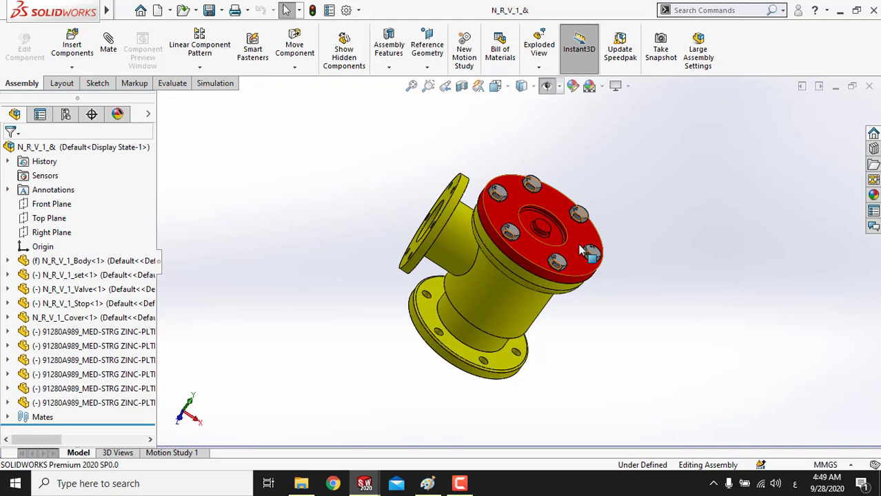
mouse_move(490, 250)
middle_down()
mouse_move(605, 242)
mouse_move(500, 262)
middle_up()
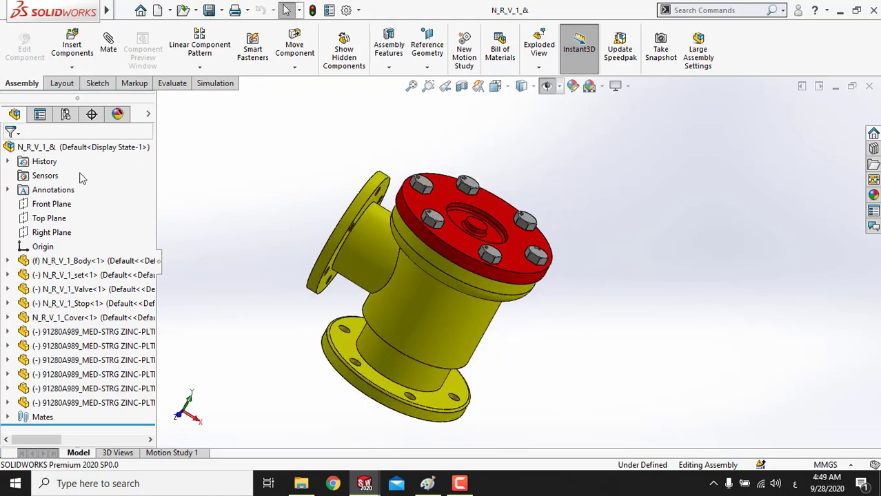
click(66, 115)
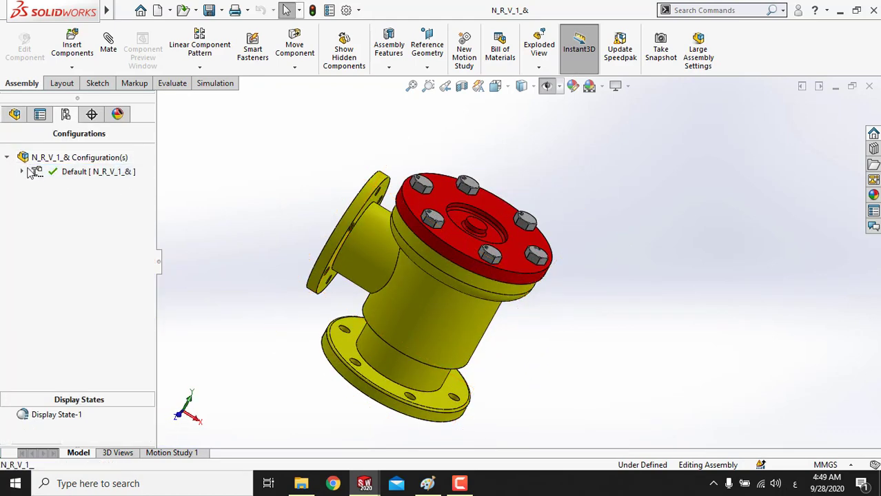
click(22, 171)
double_click(76, 200)
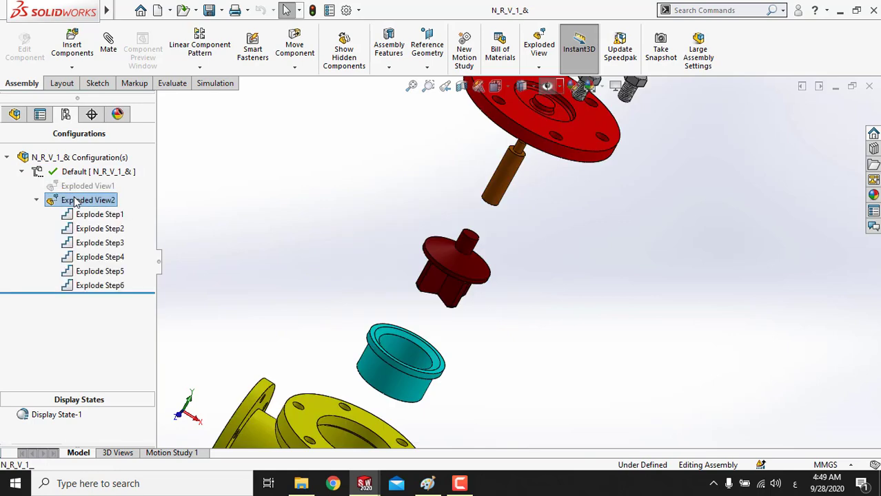
scroll(439, 267, up, 5)
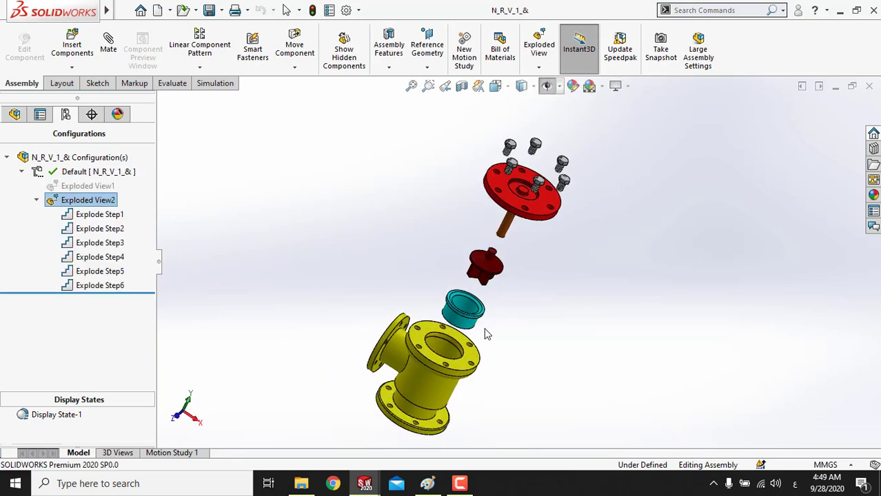
Cut the exploded assembly in section, orbit it, and open N_R_V_1_Body separately.
click(462, 86)
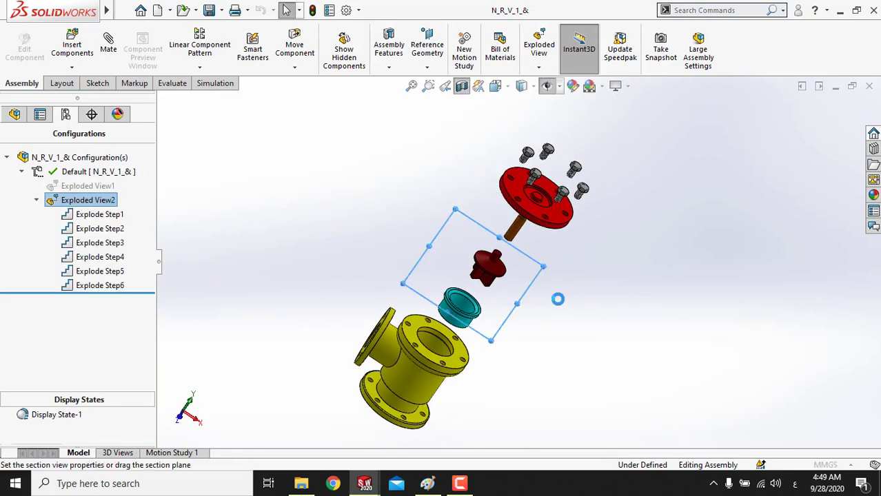
click(10, 150)
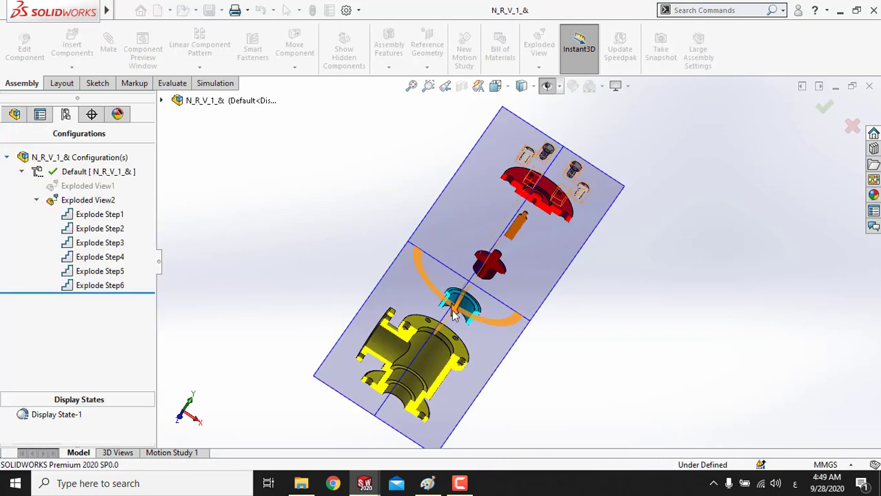
middle_drag(454, 312, 452, 315)
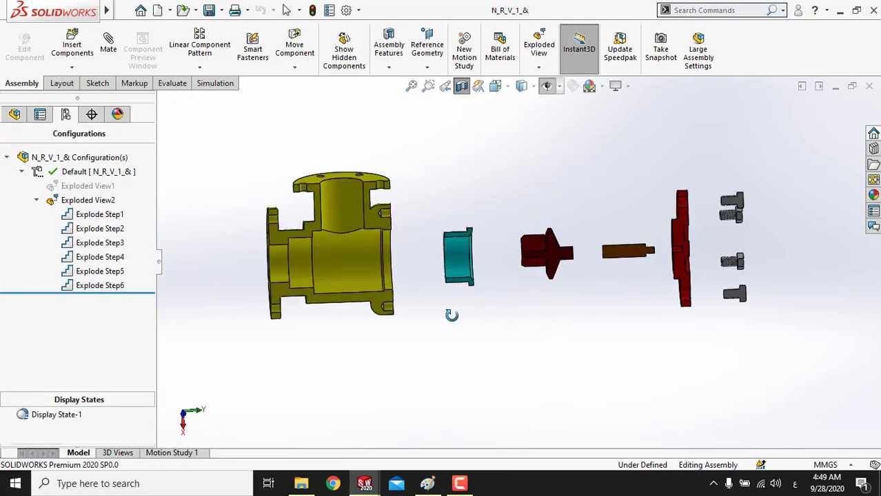
mouse_move(502, 275)
middle_down()
mouse_move(476, 268)
mouse_move(511, 311)
mouse_move(524, 303)
middle_up()
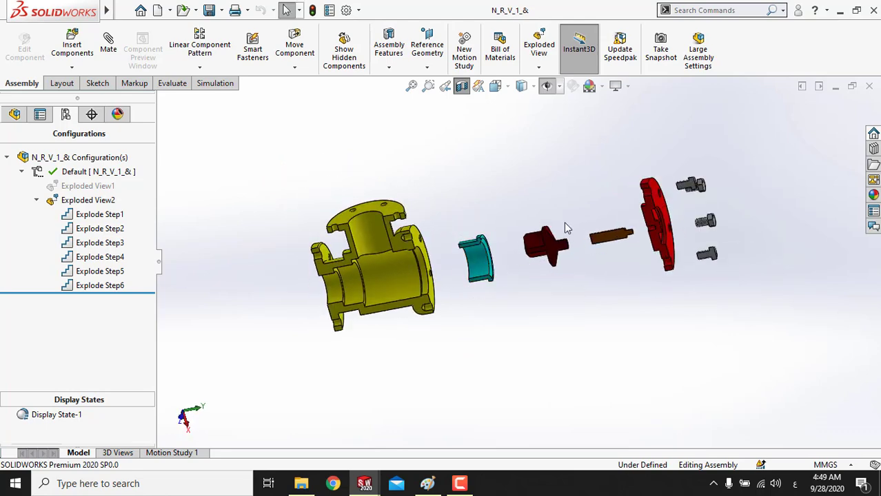
middle_drag(463, 251, 571, 256)
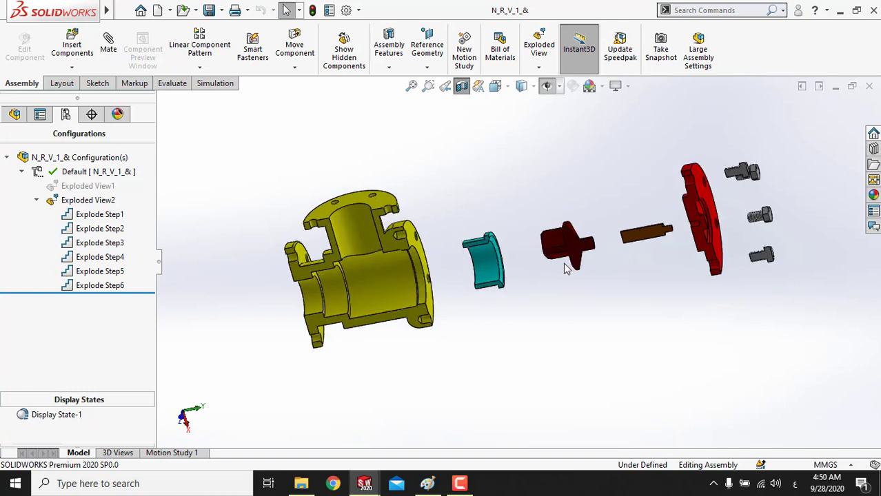
click(374, 254)
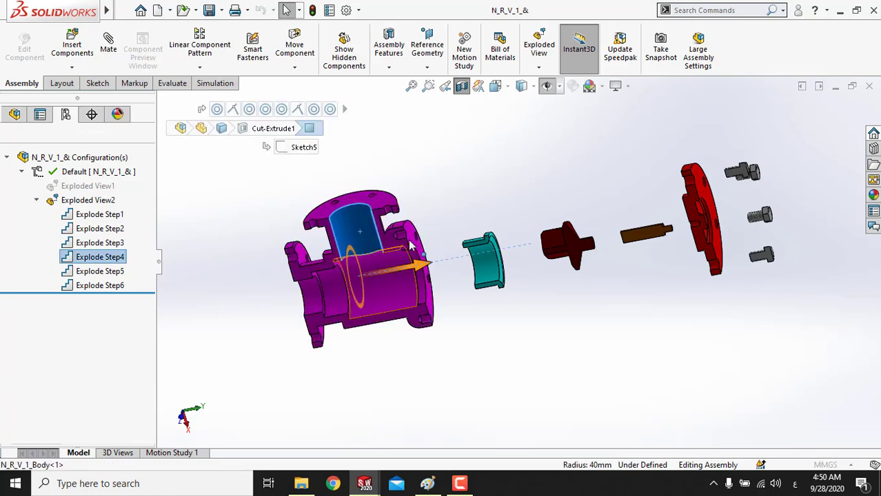
click(445, 200)
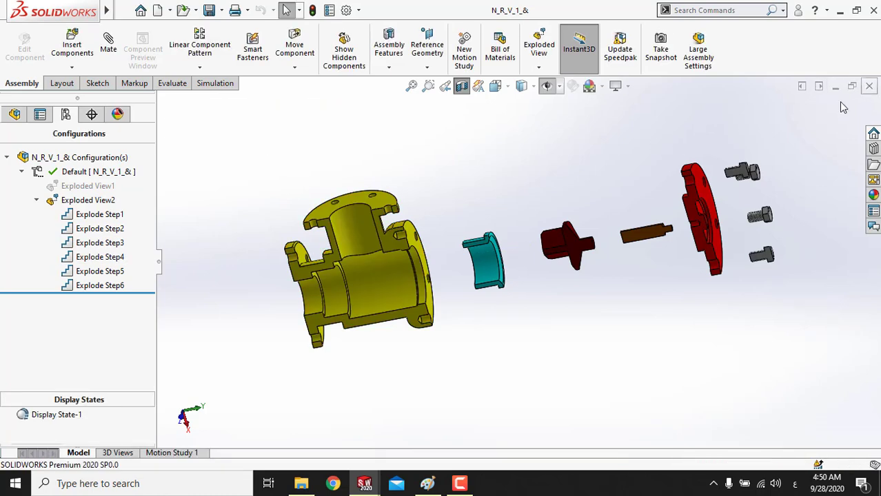
mouse_move(533, 258)
middle_down()
mouse_move(445, 293)
mouse_move(428, 271)
middle_up()
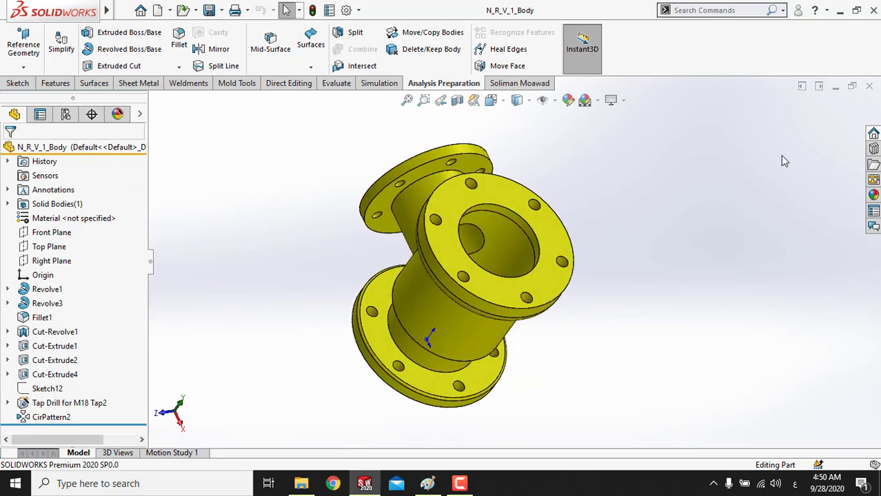
Orbit the valve body to face a flange, then close the N_R_V_1_Body part.
mouse_move(663, 252)
middle_down()
mouse_move(620, 308)
mouse_move(501, 311)
mouse_move(521, 290)
mouse_move(471, 274)
mouse_move(546, 288)
mouse_move(477, 192)
middle_up()
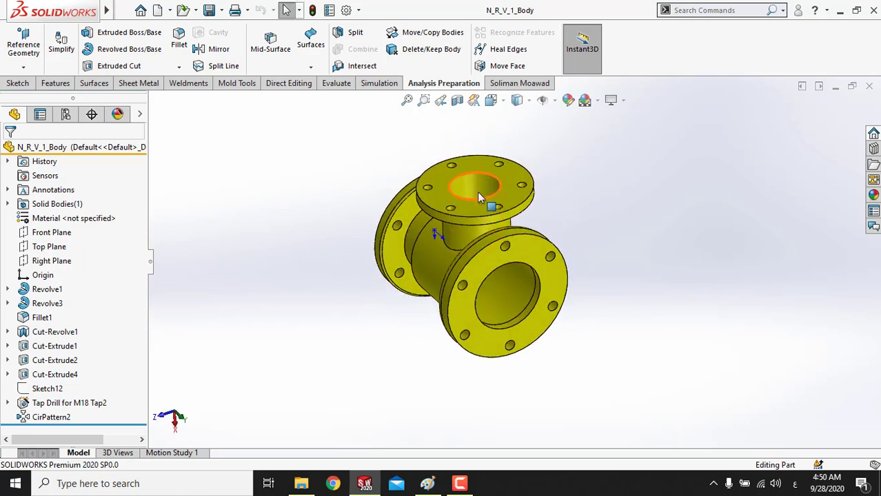
scroll(477, 192, up, 3)
click(869, 86)
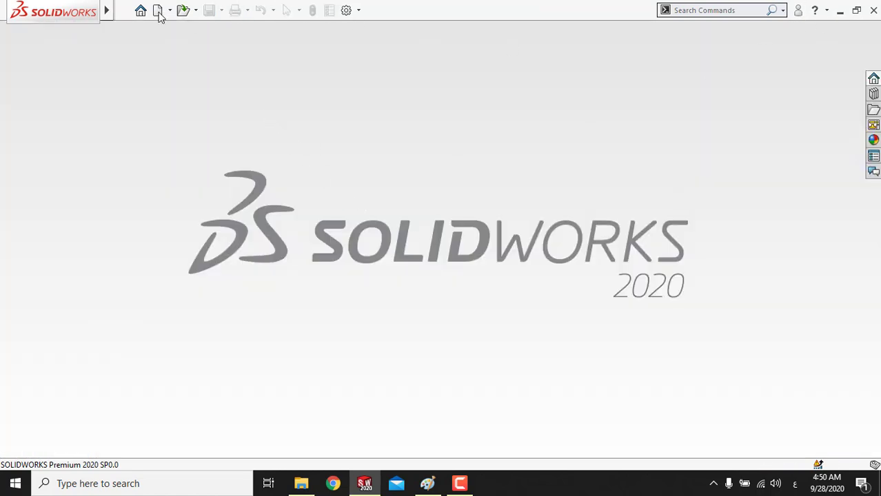
Create a new blank part, Part2, and bring the valve drawing up in Paint.
click(158, 9)
double_click(290, 156)
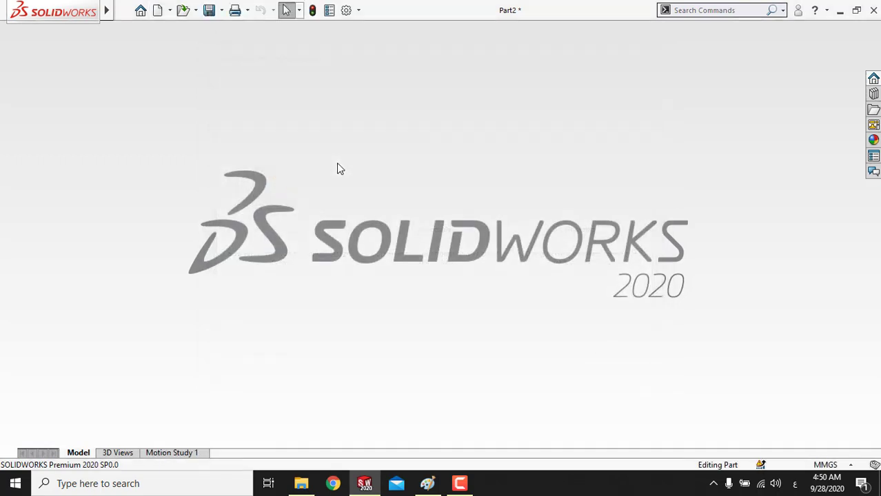
click(427, 483)
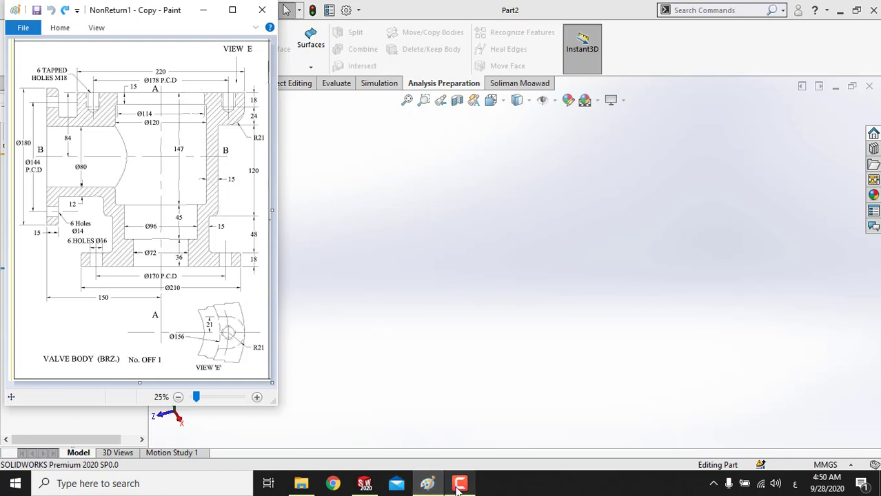
Clear the windows away and open NonReturn1.jpg from the non return vaalve 1 folder.
click(426, 487)
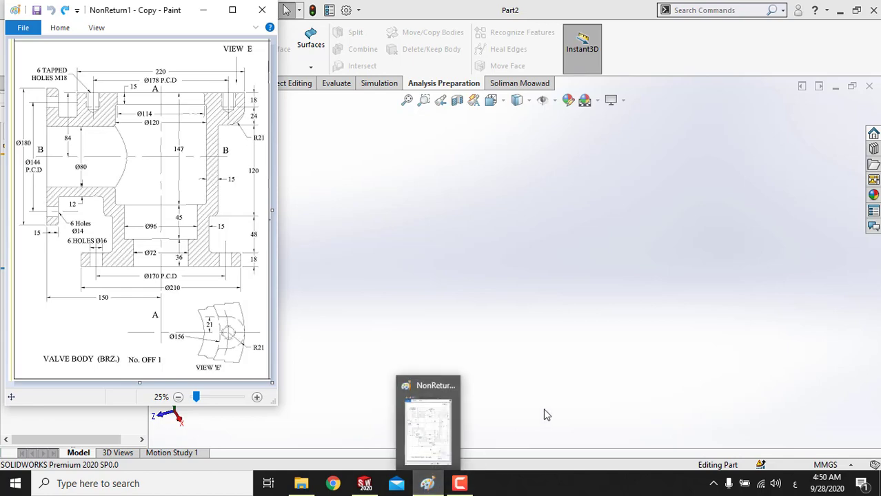
click(840, 10)
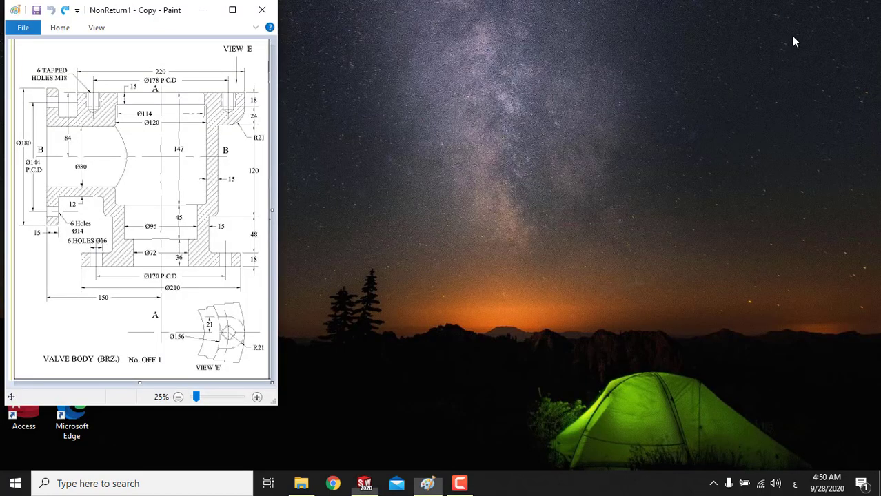
click(207, 11)
right_click(319, 49)
click(358, 90)
double_click(111, 35)
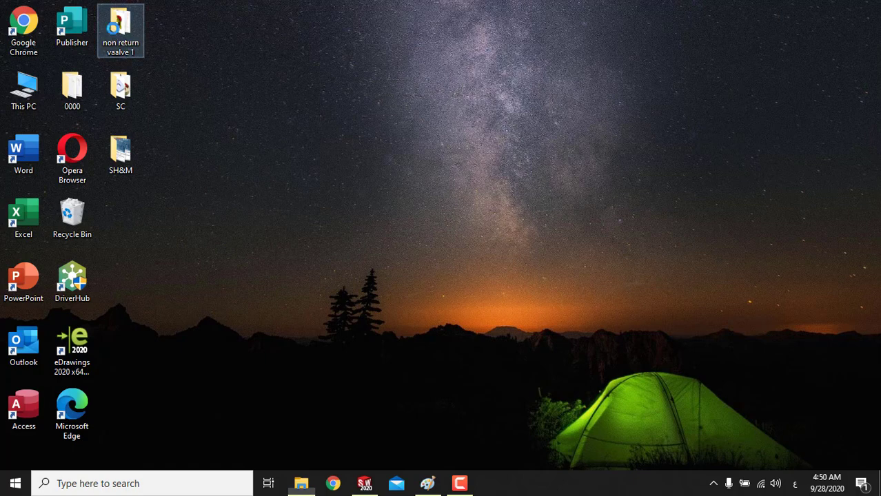
click(648, 354)
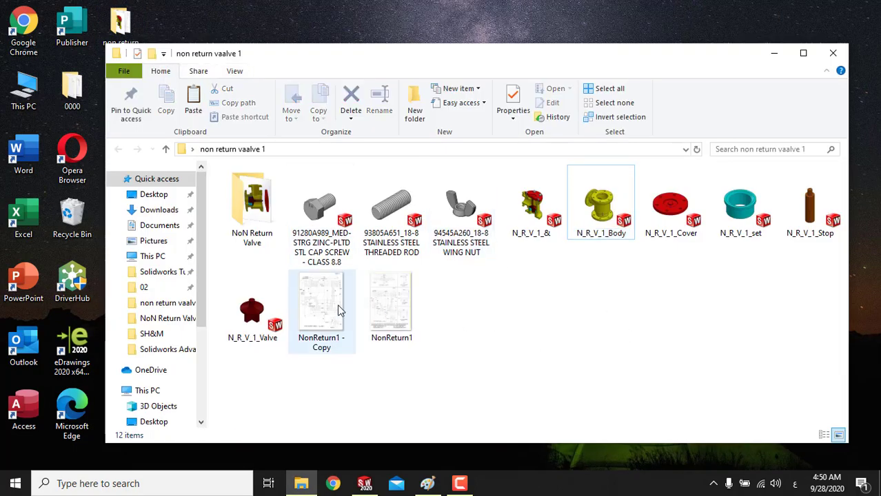
click(371, 308)
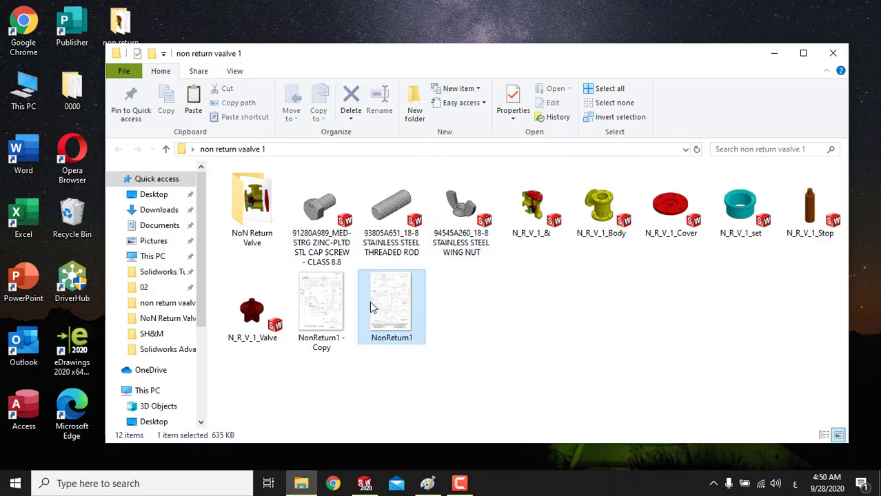
double_click(370, 307)
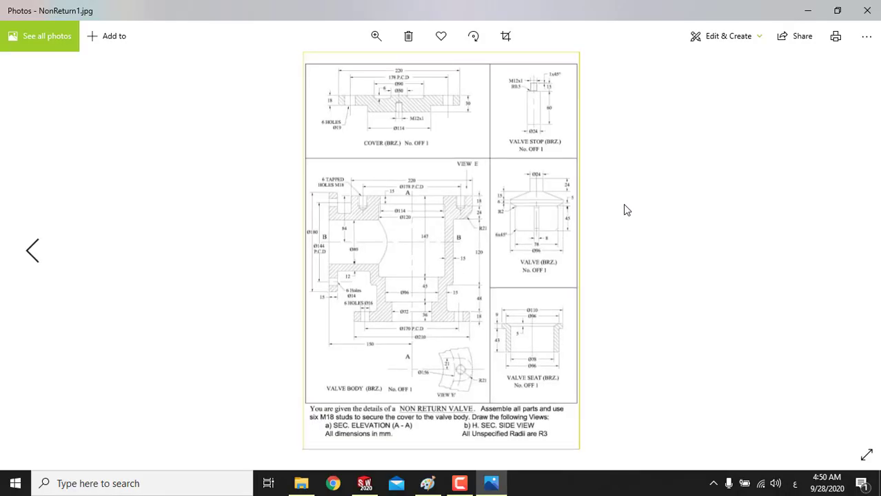
Review the NonReturn1 sheet and close the Photos viewer.
click(427, 483)
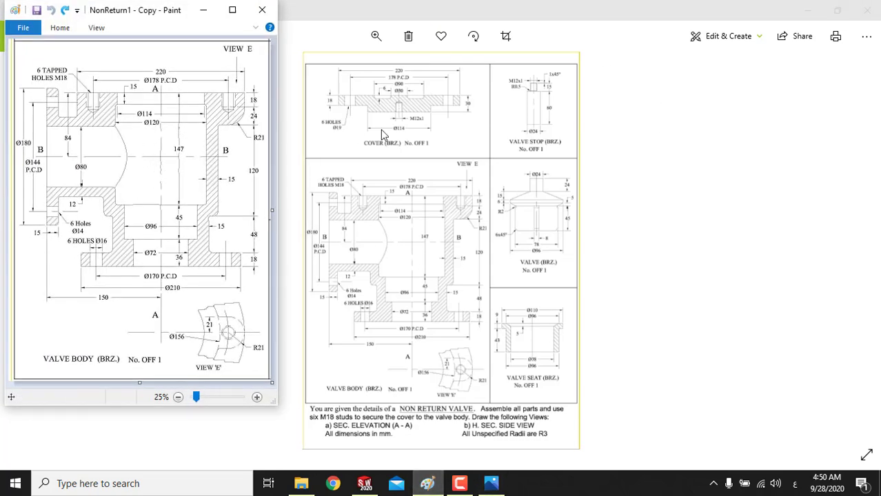
click(669, 114)
click(866, 10)
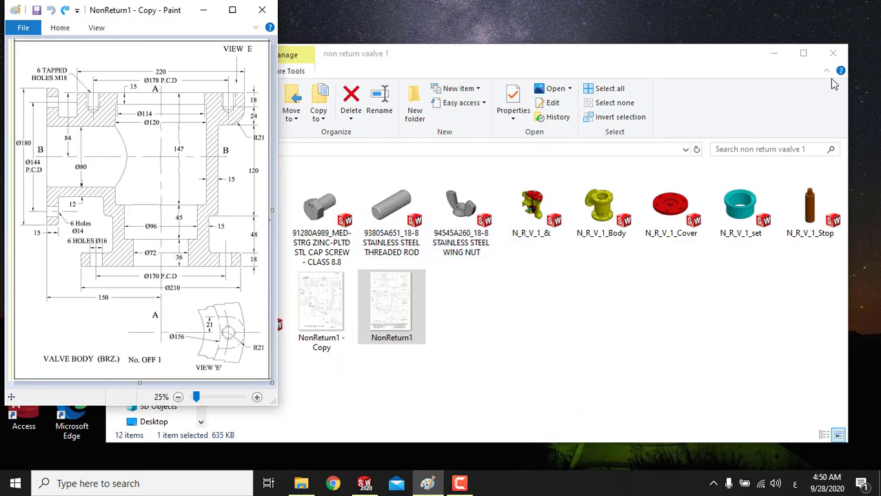
Close File Explorer, refresh the desktop, and return to the blank Part2.
click(833, 53)
right_click(398, 43)
click(431, 79)
right_click(367, 61)
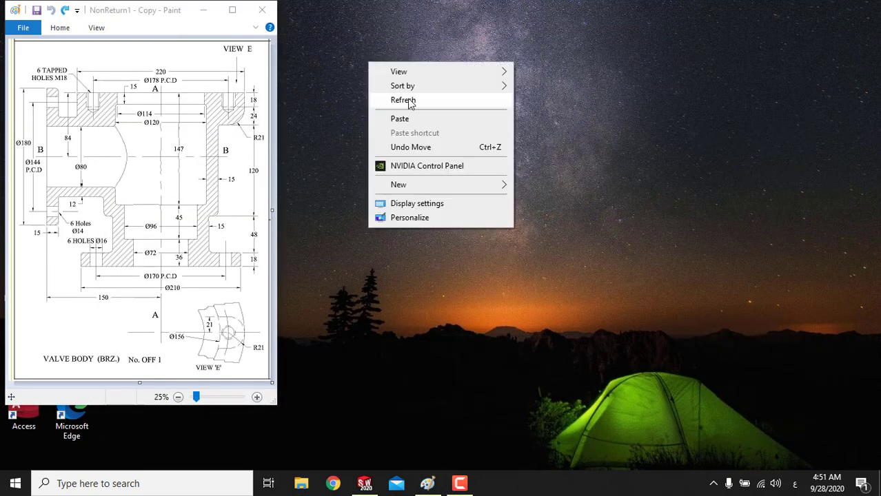
click(412, 102)
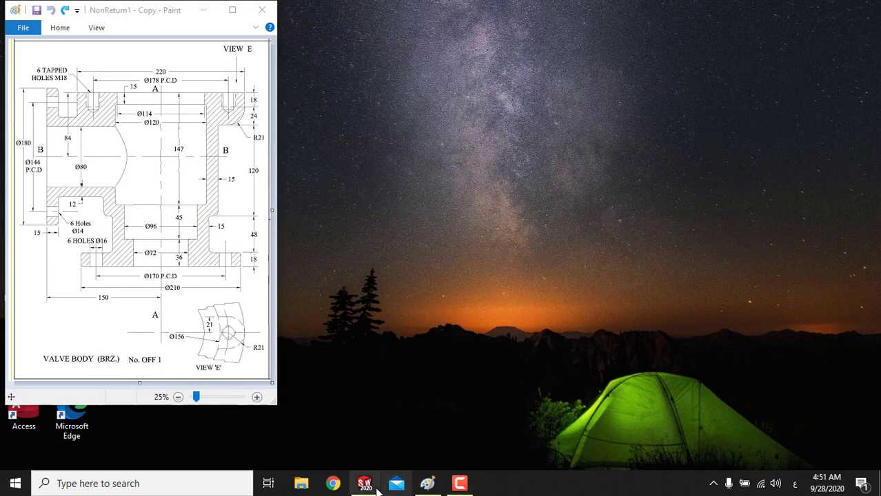
click(365, 484)
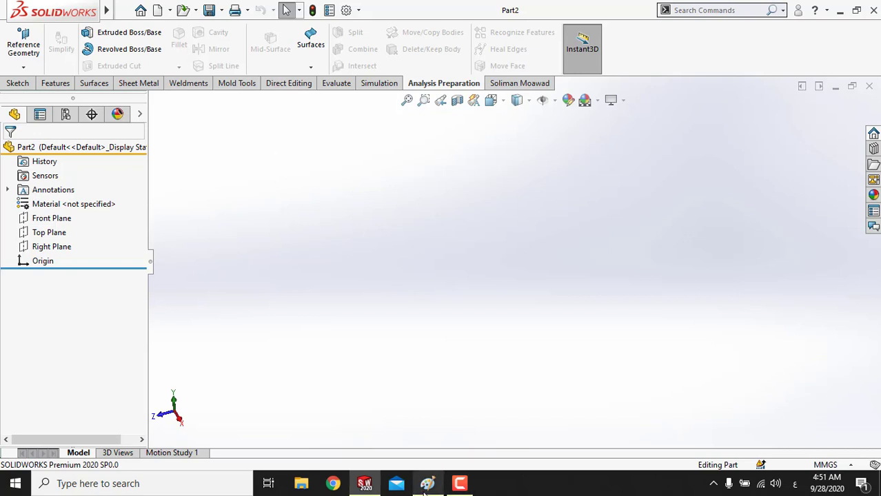
Trace a freehand pencil line in Paint along the inner-bore profile up to the top flange.
click(427, 483)
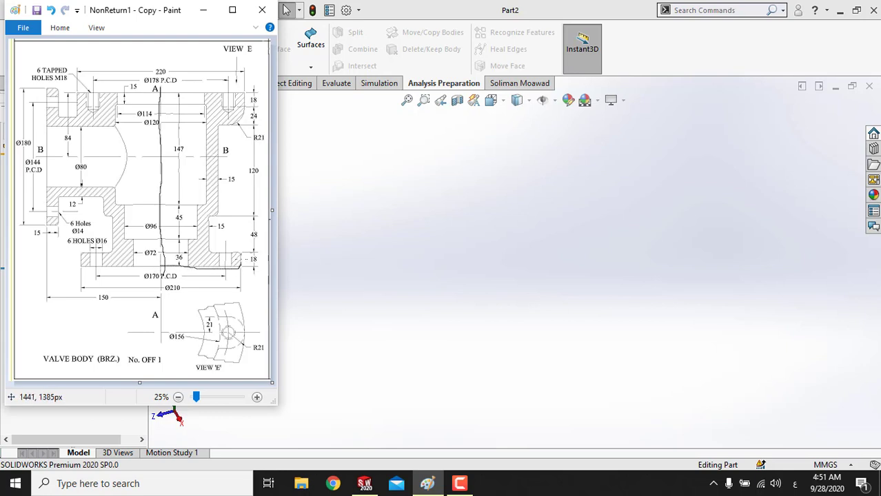
mouse_move(237, 259)
mouse_down()
mouse_move(206, 223)
mouse_move(220, 153)
mouse_up()
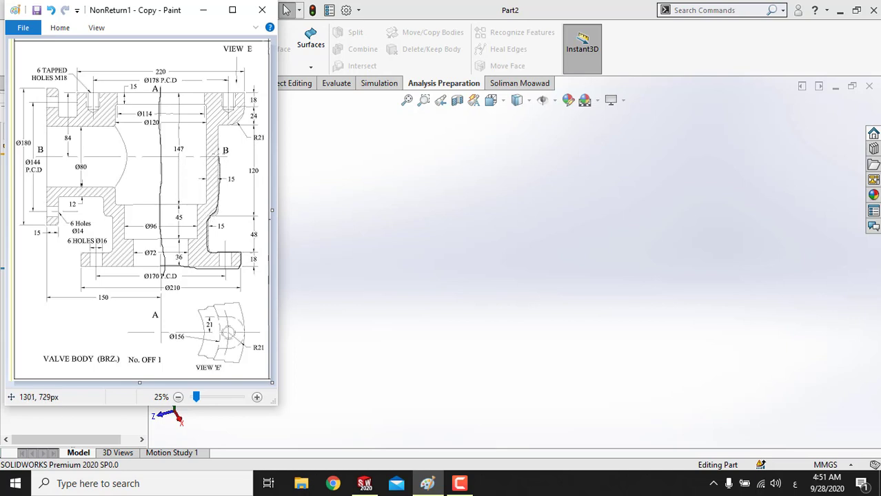
drag(237, 124, 250, 106)
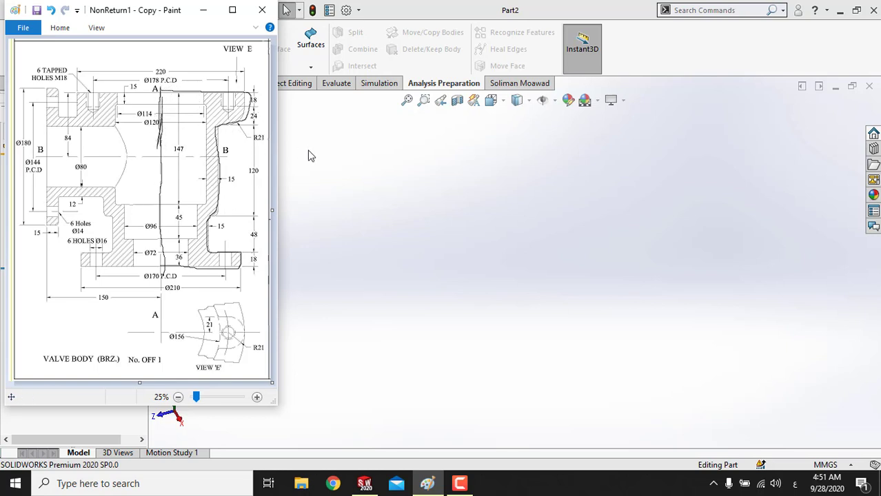
Start a new sketch on Part2's Front Plane.
click(344, 179)
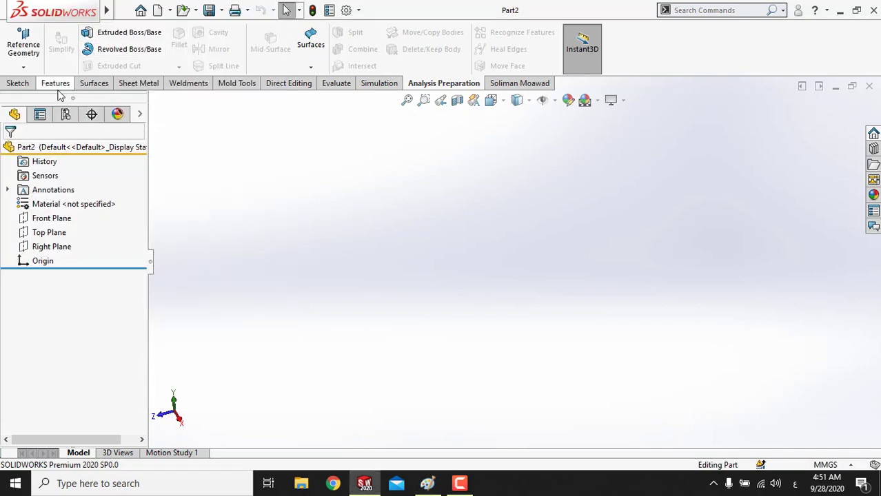
click(17, 83)
click(50, 218)
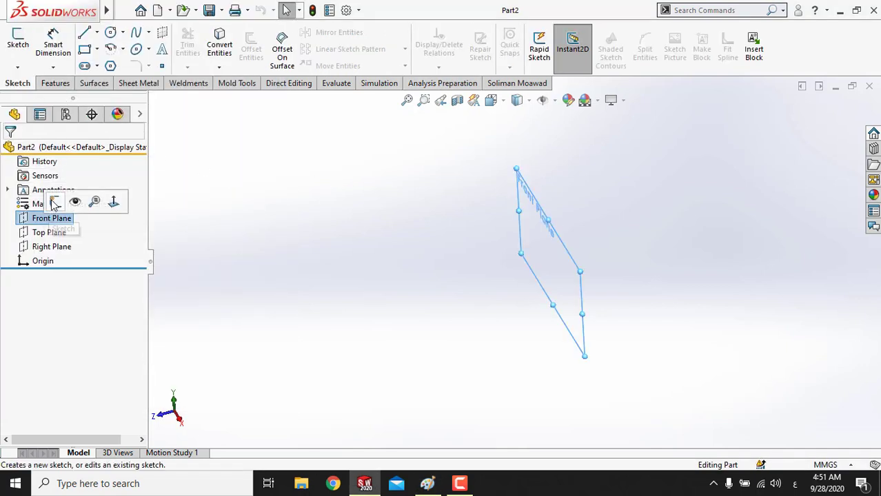
click(52, 200)
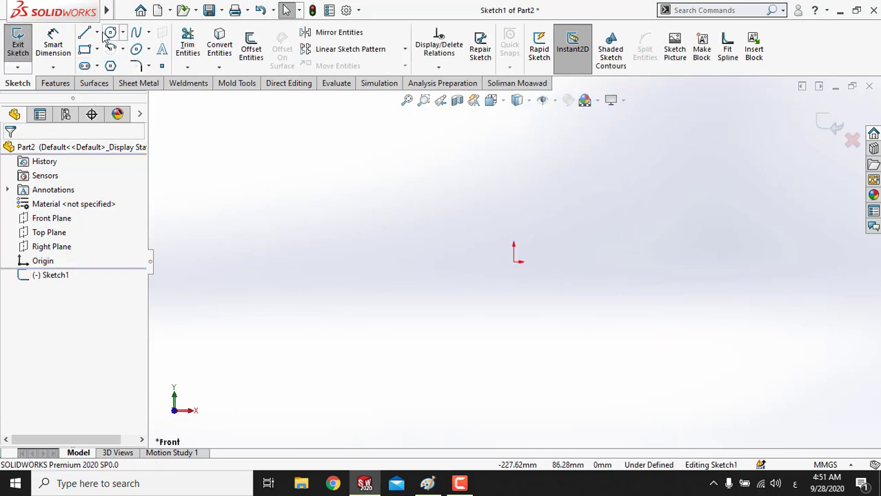
Draw a vertical centreline up from the origin, then bring the reference drawing back.
click(98, 33)
click(115, 64)
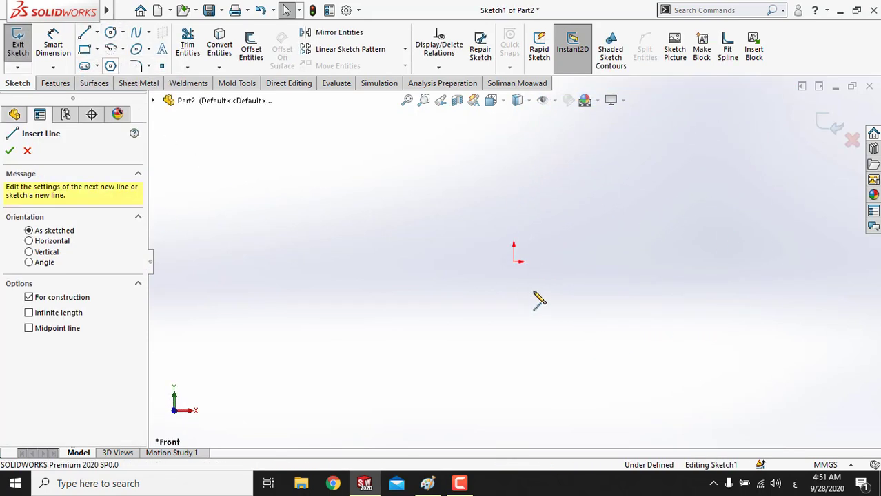
click(513, 262)
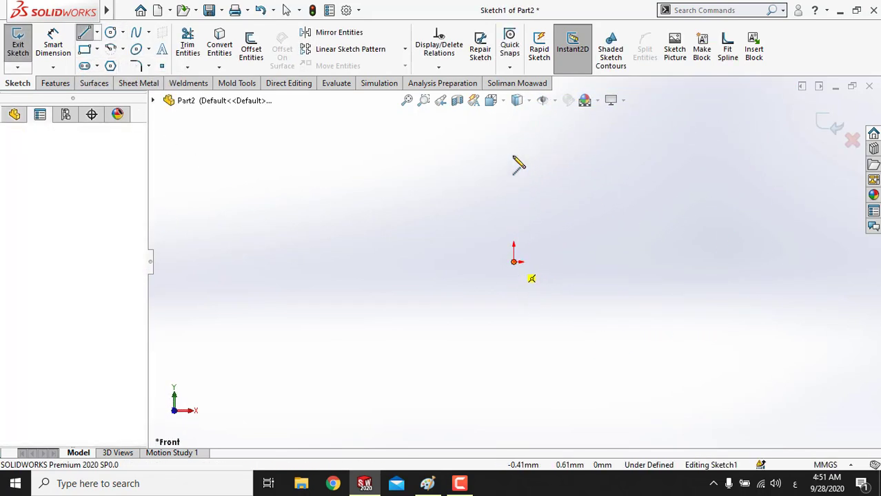
right_click(518, 120)
click(565, 143)
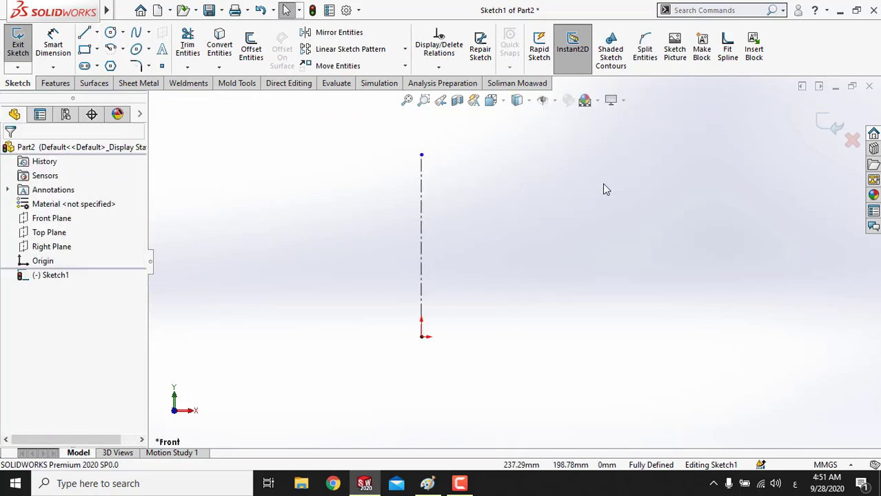
click(428, 484)
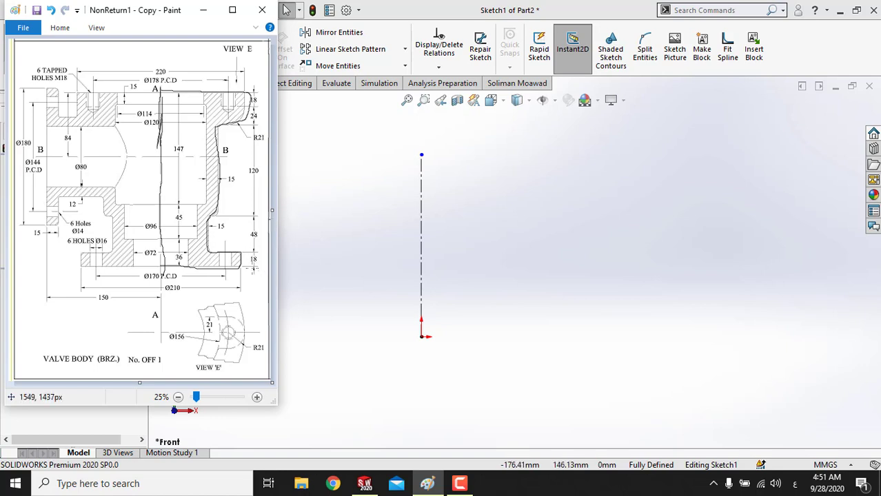
Circle the 18, 48 and 120 dimensions in Paint, undo the marks, and return to Sketch1.
mouse_move(254, 265)
mouse_down()
mouse_move(250, 254)
mouse_move(267, 238)
mouse_move(258, 242)
mouse_up()
drag(250, 181, 254, 130)
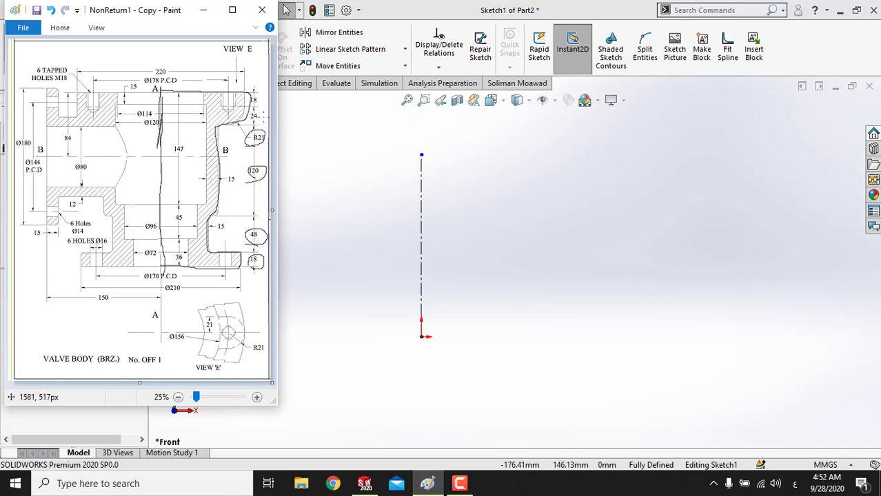
click(50, 11)
click(50, 11)
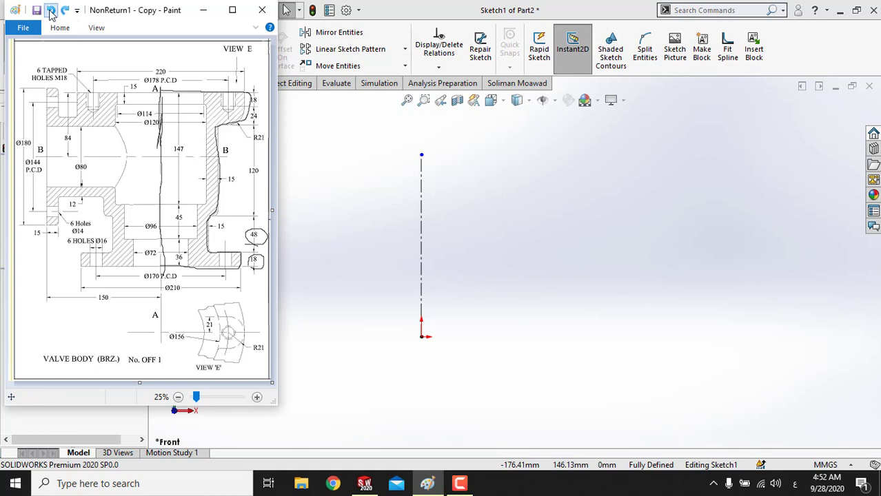
click(51, 10)
click(50, 11)
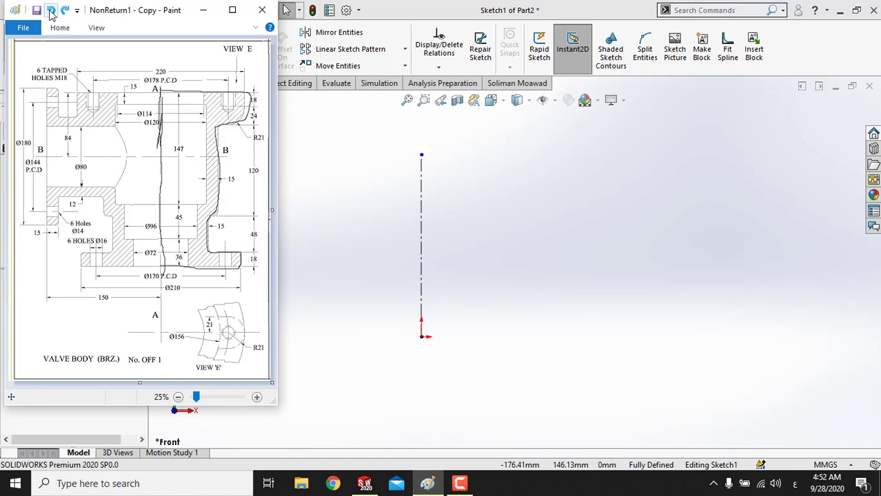
click(364, 177)
click(54, 45)
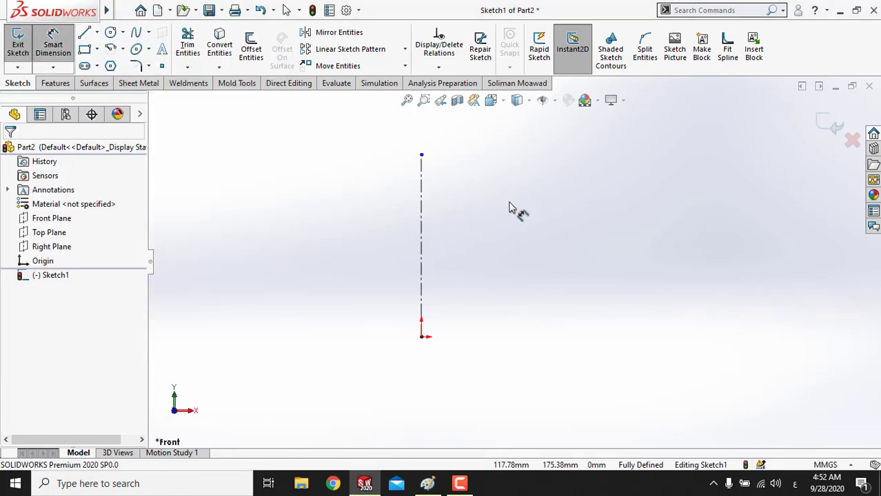
Dimension the vertical line to 228 mm and check it against the reference drawing.
click(423, 230)
click(732, 233)
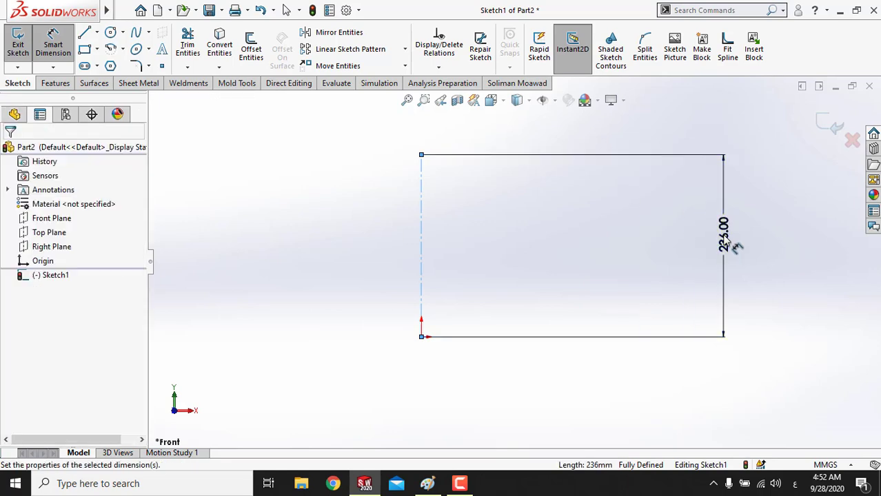
text(228)
key(Return)
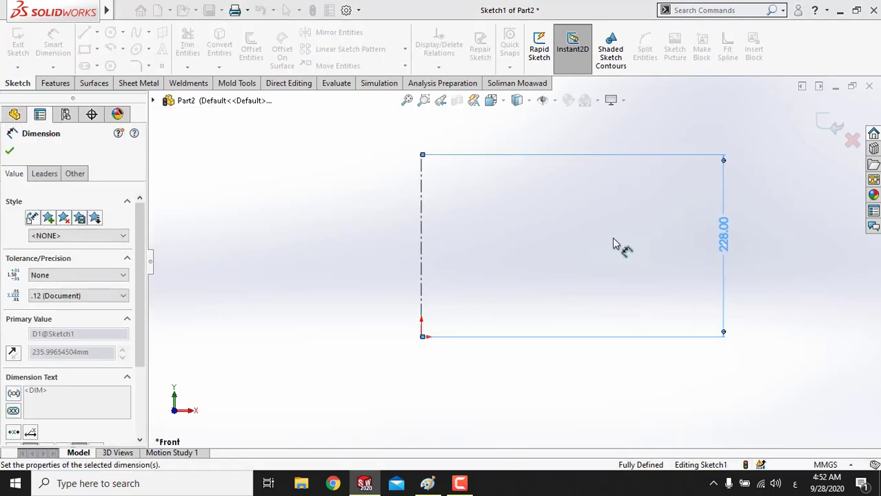
key(Escape)
scroll(657, 229, down, 2)
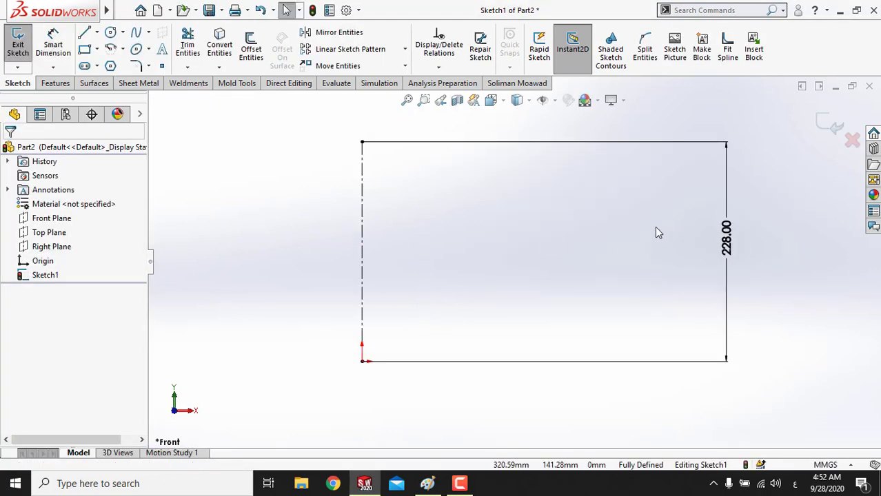
click(427, 483)
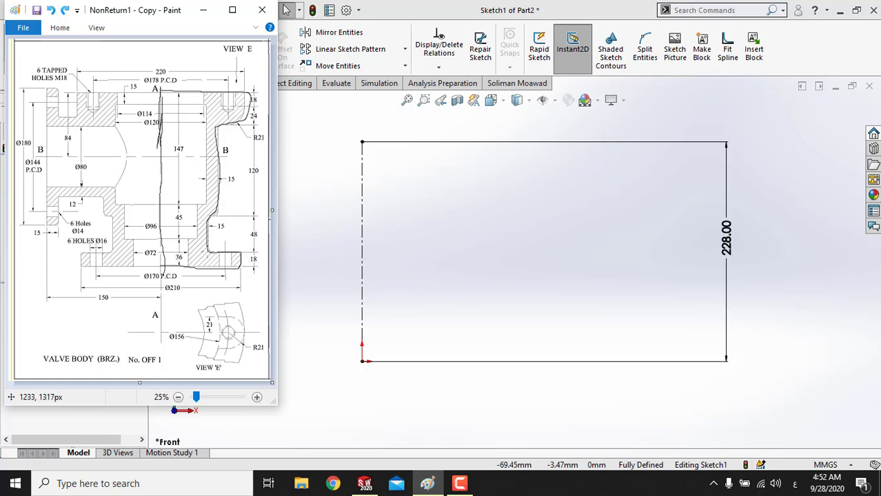
click(432, 259)
Draw the lower stepped profile: bottom edge, short rise, inward step, tall bore wall, outward step, rise.
key(l)
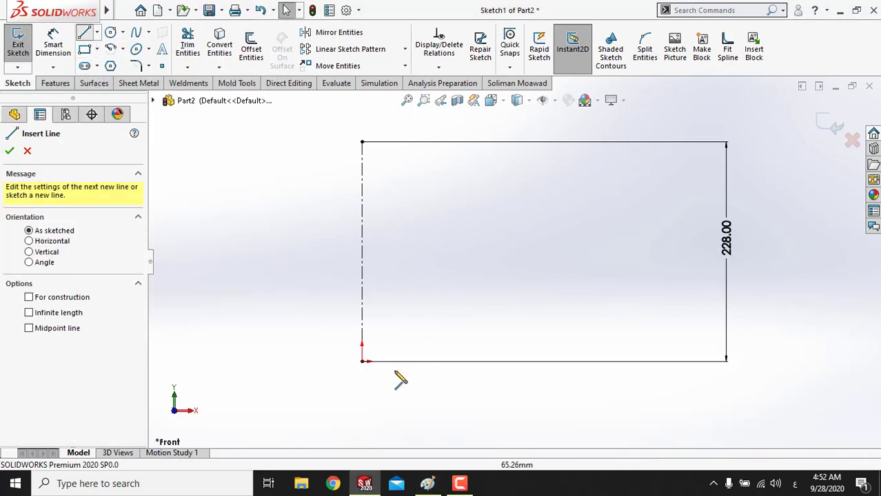
click(362, 360)
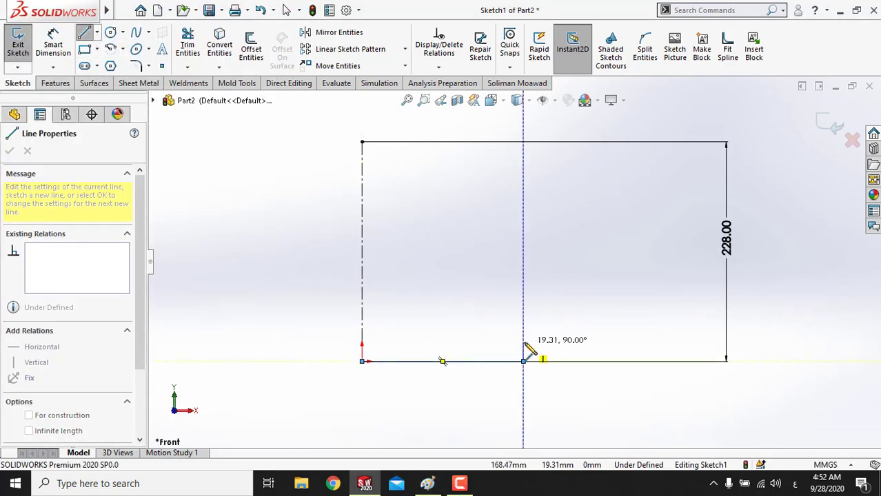
click(524, 360)
click(523, 341)
click(463, 341)
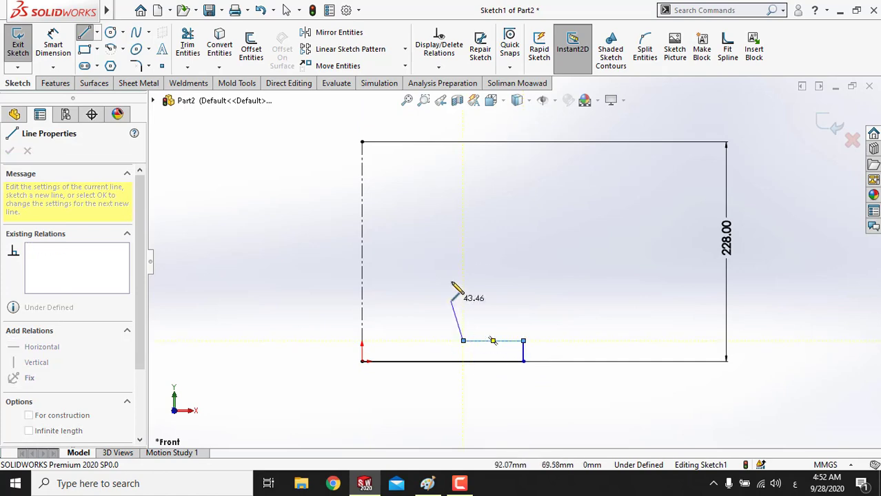
click(463, 251)
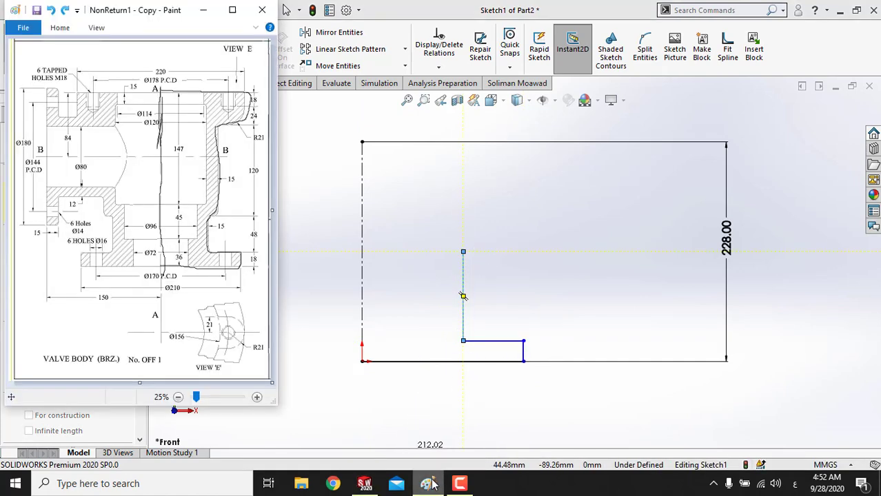
click(431, 481)
click(463, 251)
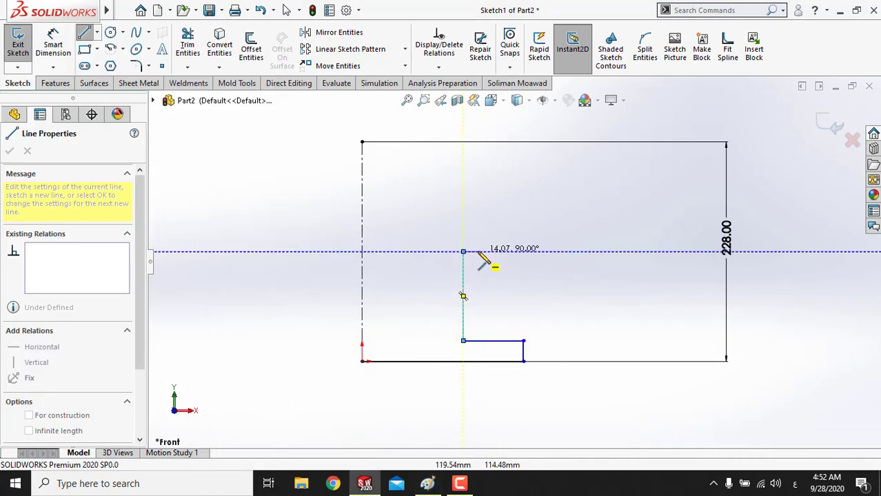
click(481, 252)
click(480, 197)
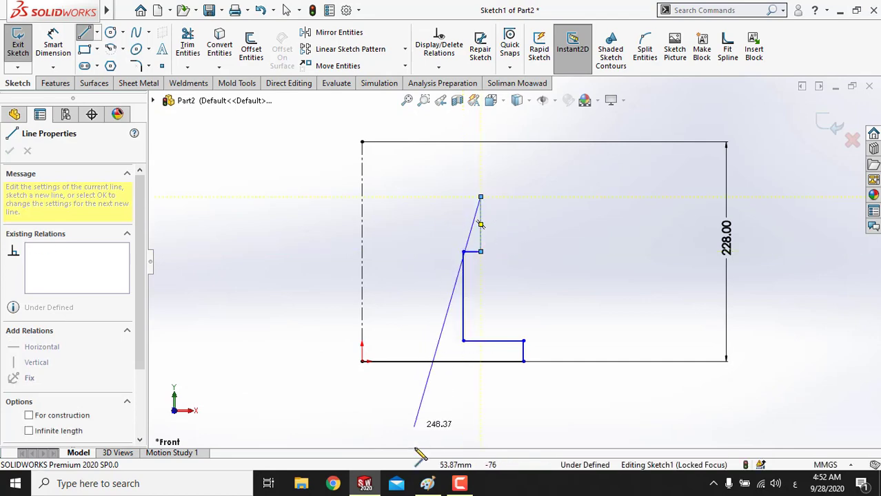
Finish the profile with another outward step and a final line up to the top edge.
click(429, 486)
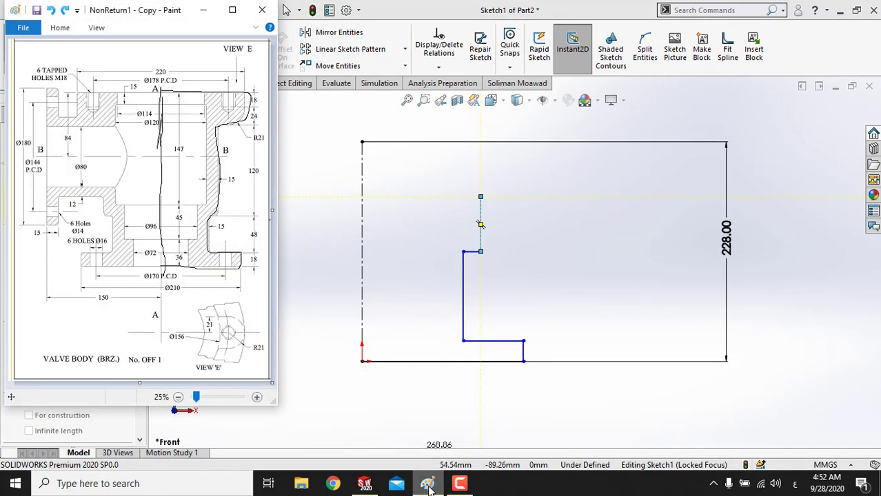
click(428, 485)
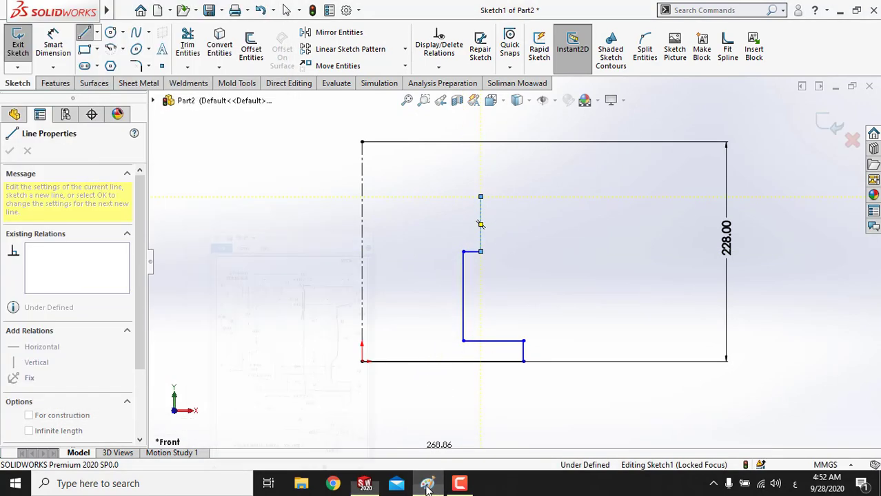
click(513, 196)
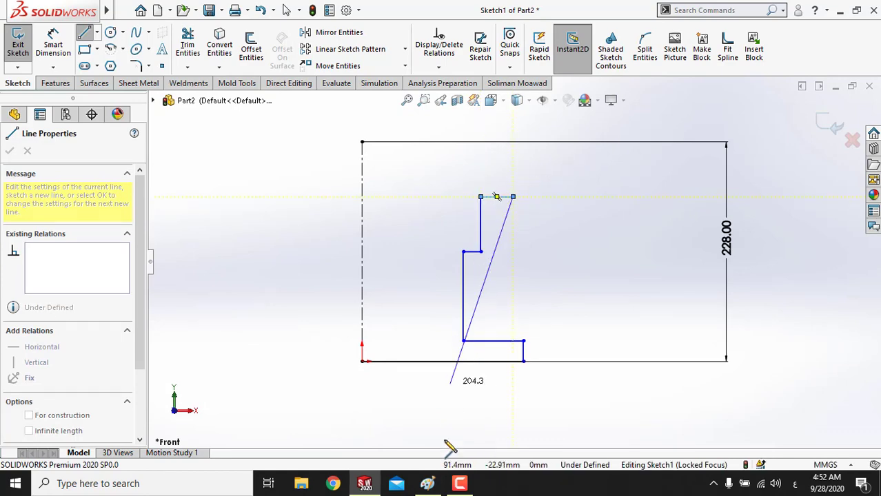
click(428, 485)
click(429, 485)
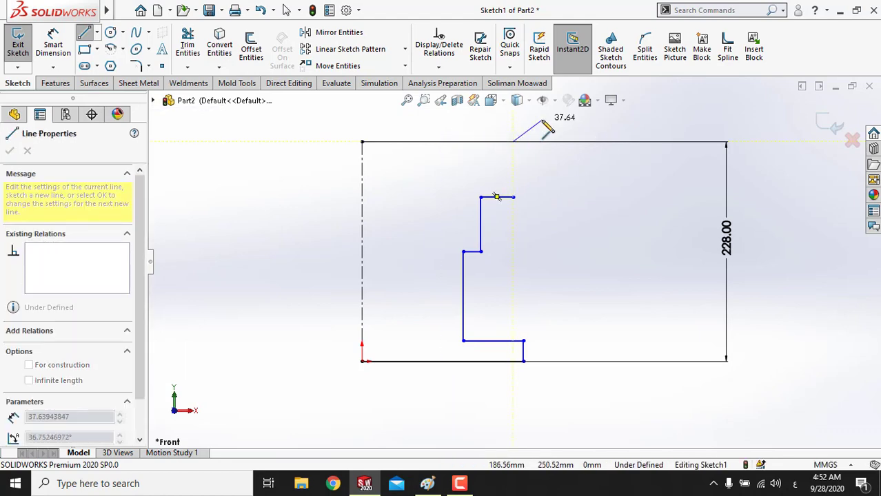
key(Escape)
click(513, 197)
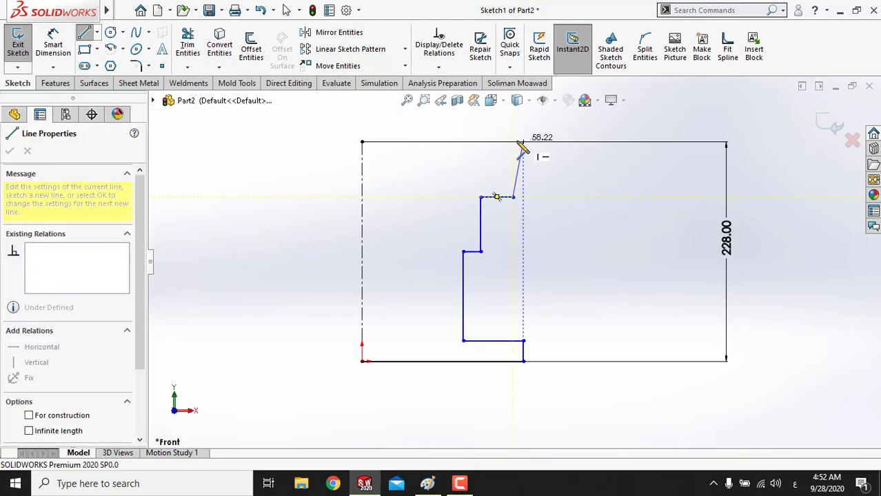
click(376, 142)
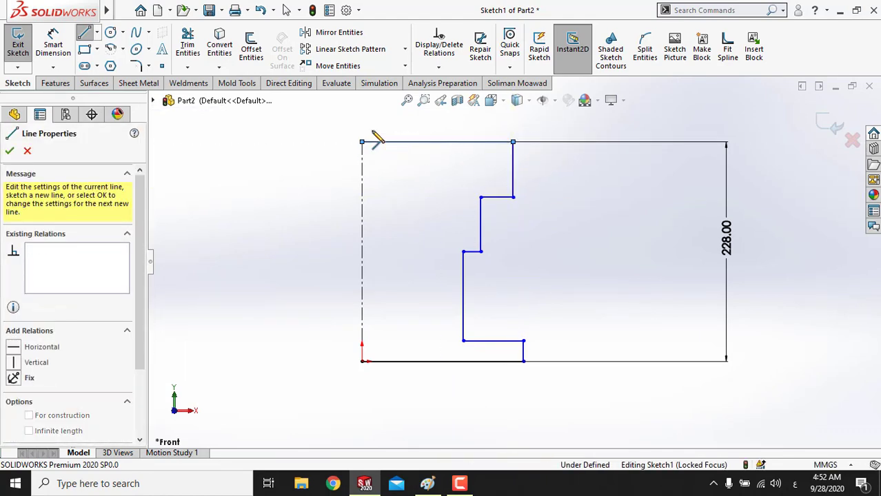
right_click(374, 138)
click(414, 126)
scroll(544, 205, up, 2)
Check the reference drawing and dimension the bottom vertical step to 18 mm.
scroll(645, 326, up, 2)
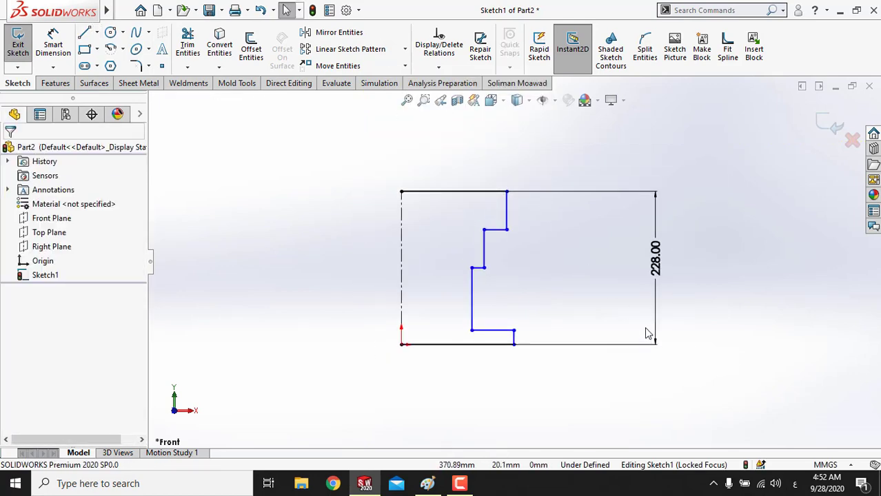
scroll(523, 238, down, 2)
scroll(665, 242, down, 1)
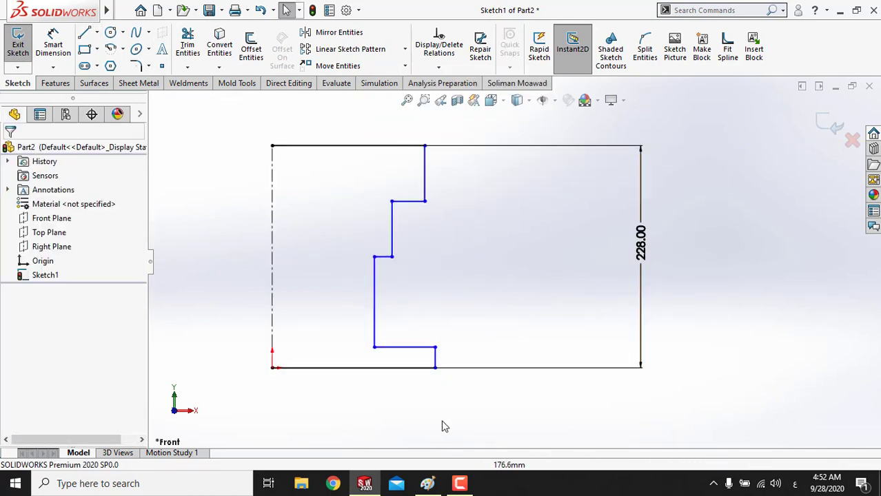
click(428, 484)
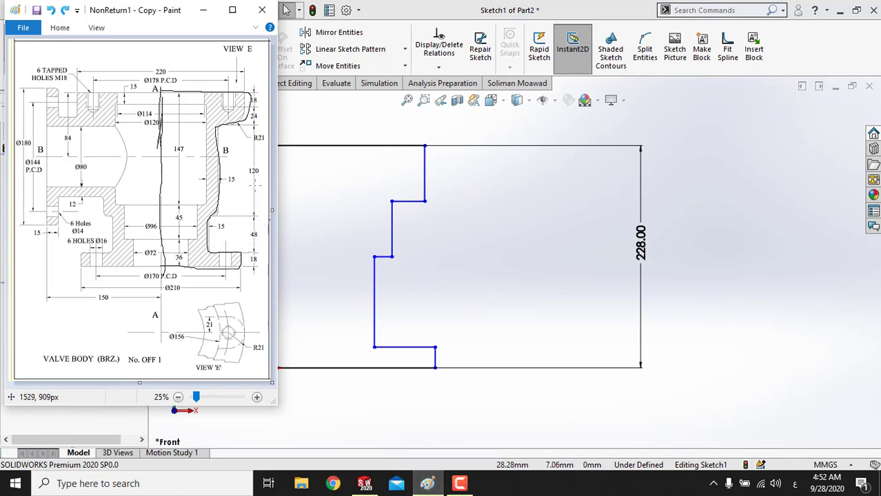
click(411, 132)
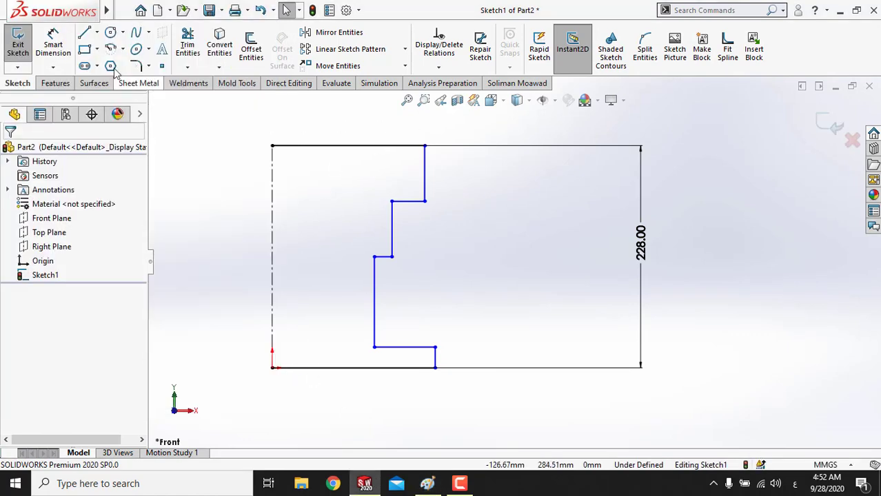
click(440, 364)
click(472, 361)
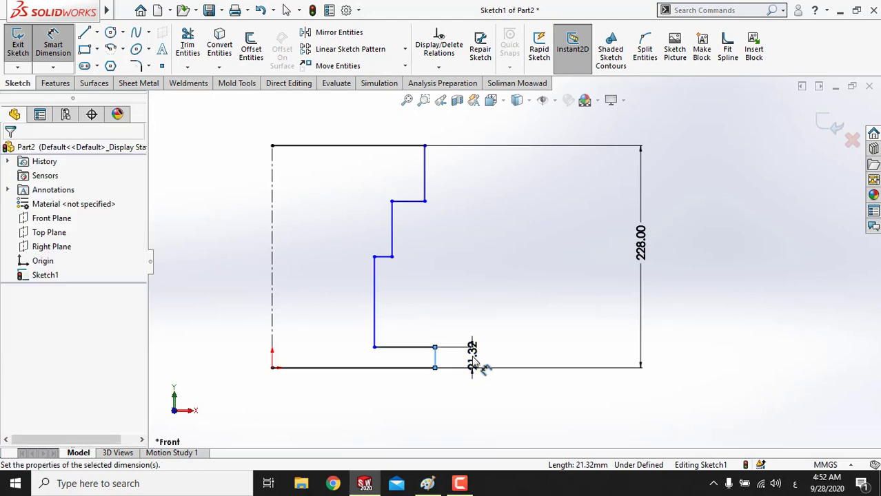
text(18)
key(Return)
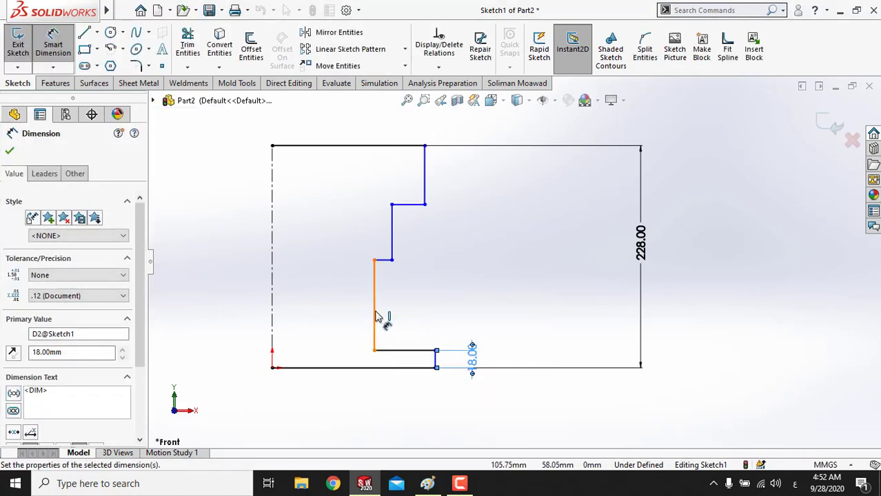
Dimension the next two vertical steps to 48 mm and 120 mm.
click(374, 310)
click(507, 319)
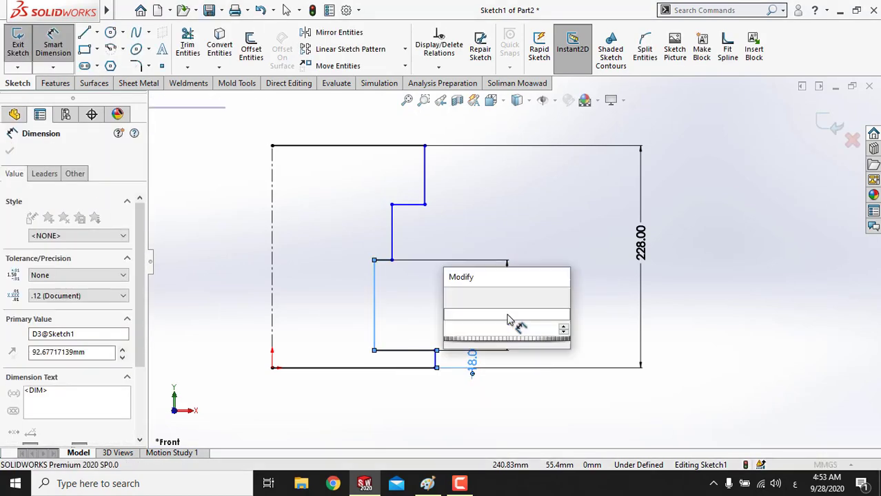
text(48)
key(Return)
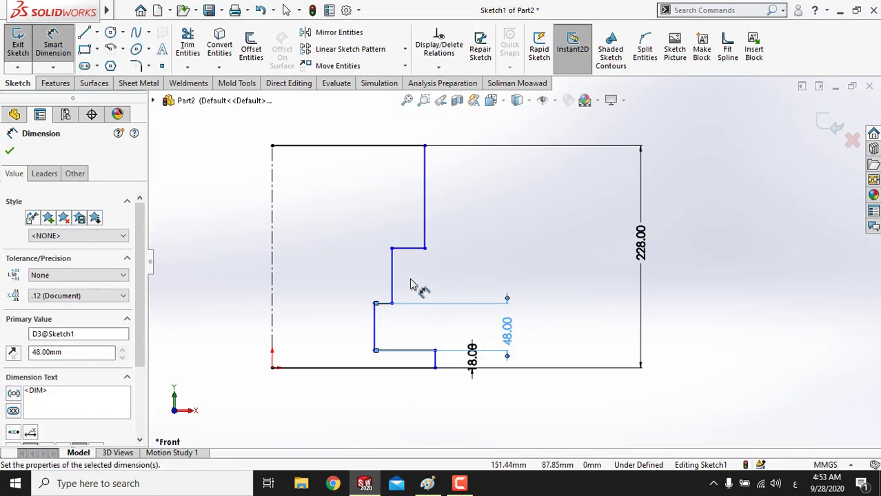
click(405, 281)
click(549, 287)
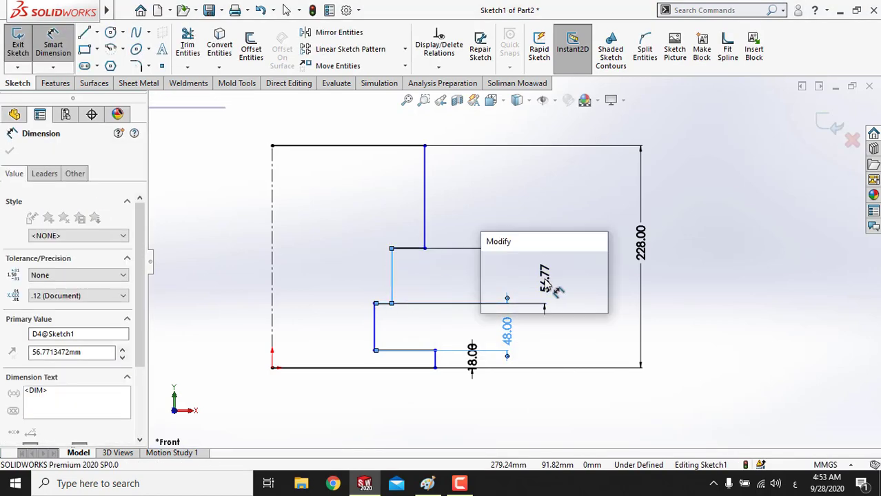
text(120)
key(Return)
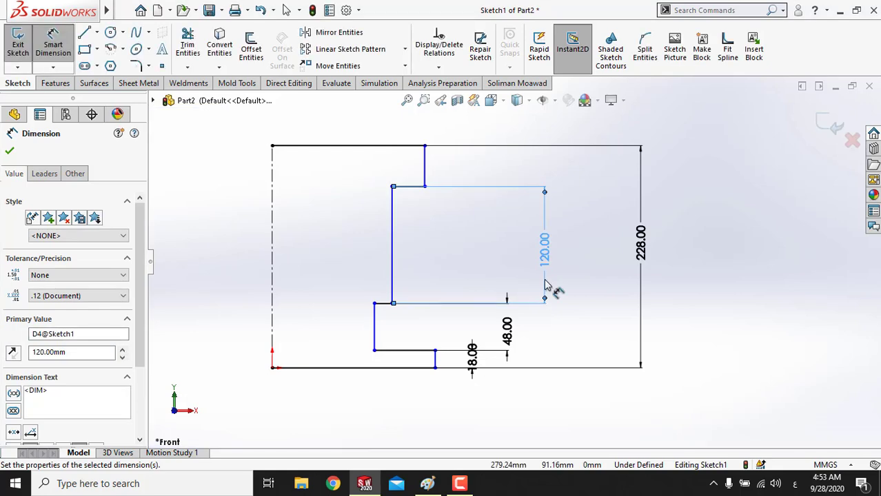
Cancel the redundant 42 mm dimension on the top vertical line and finish dimensioning.
click(424, 167)
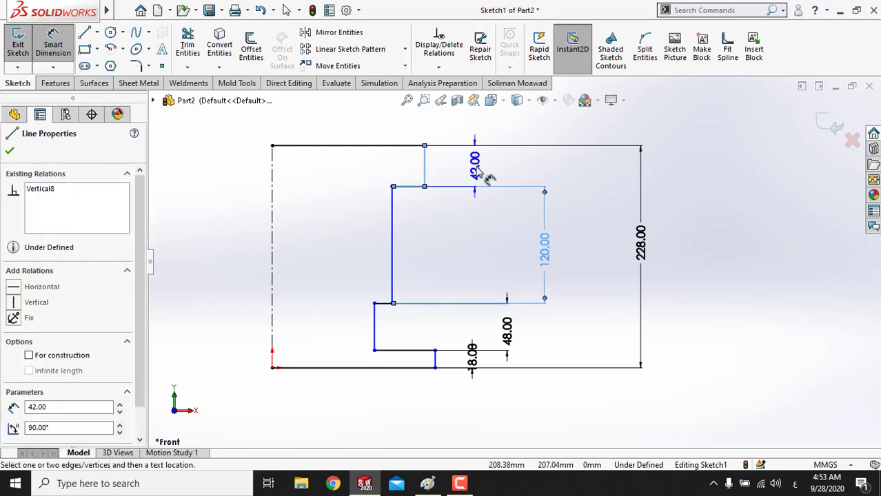
click(483, 169)
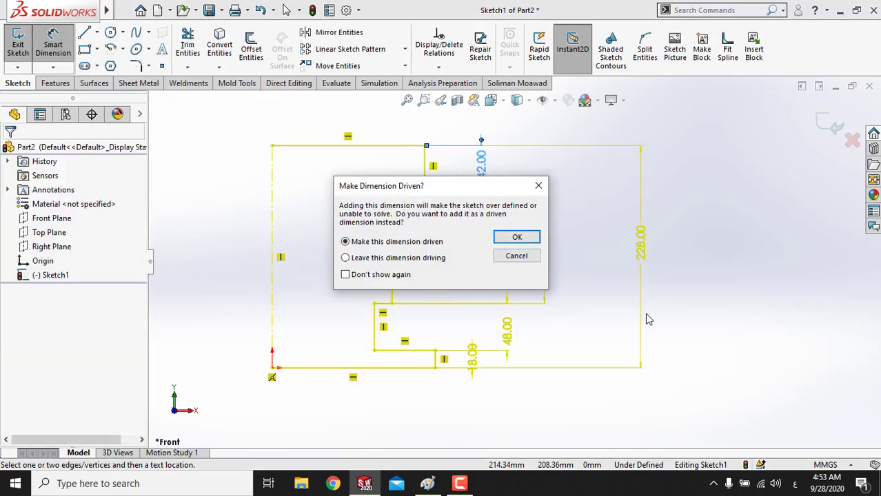
click(530, 259)
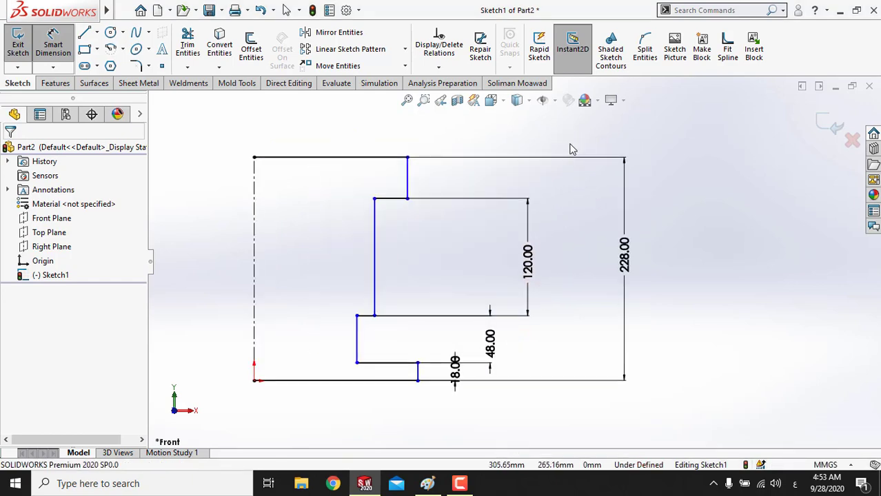
right_click(553, 121)
click(566, 161)
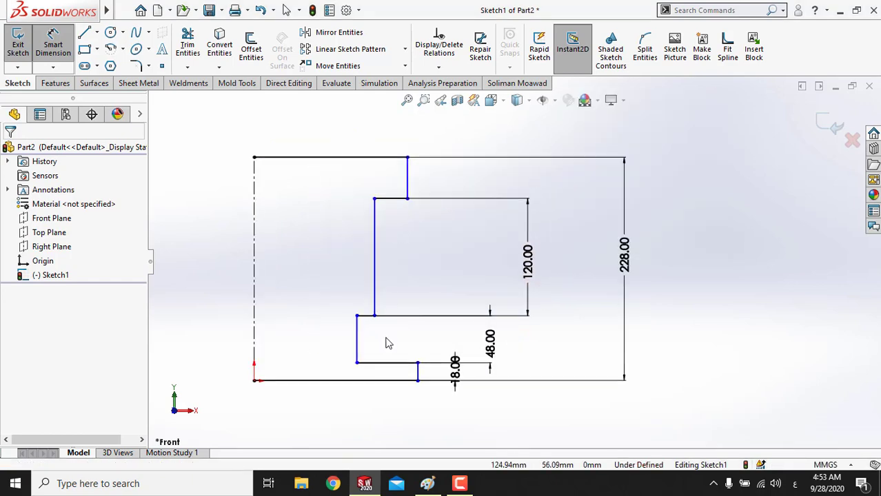
click(432, 485)
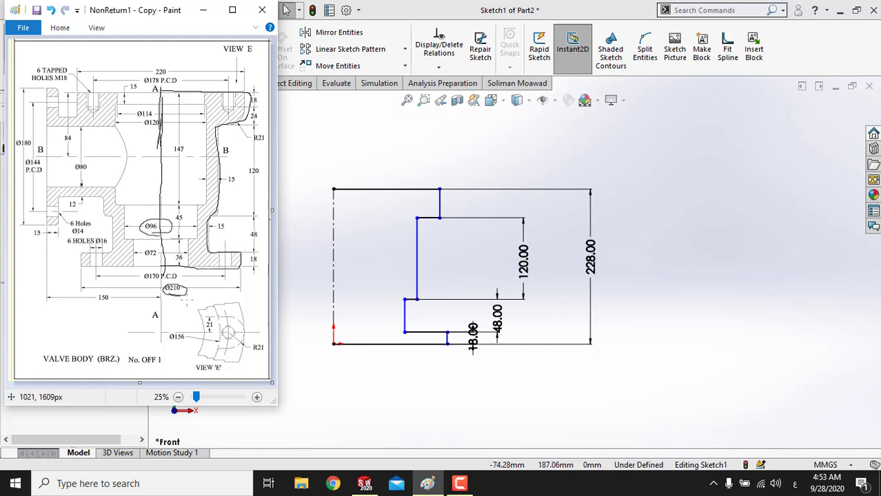
click(329, 159)
Dimension the short bottom line to the centerline as a 210 mm diameter, then bring up the Paint drawing.
click(53, 45)
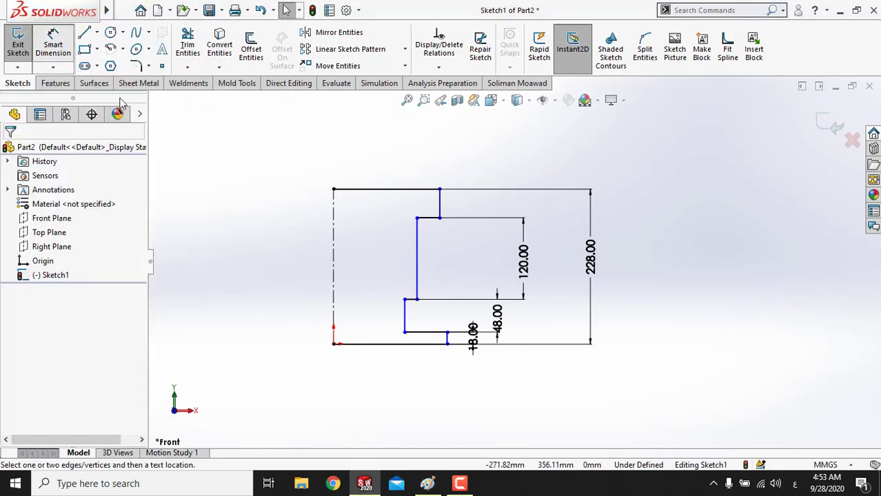
scroll(451, 345, down, 3)
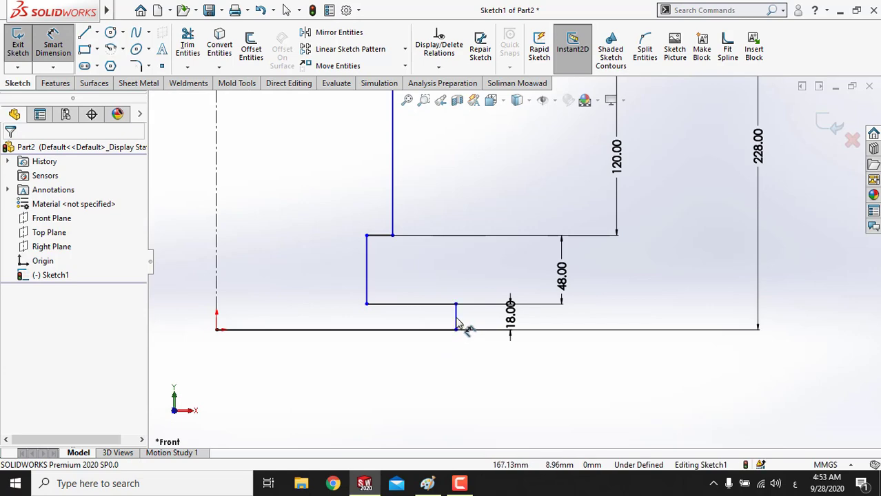
click(456, 317)
click(217, 293)
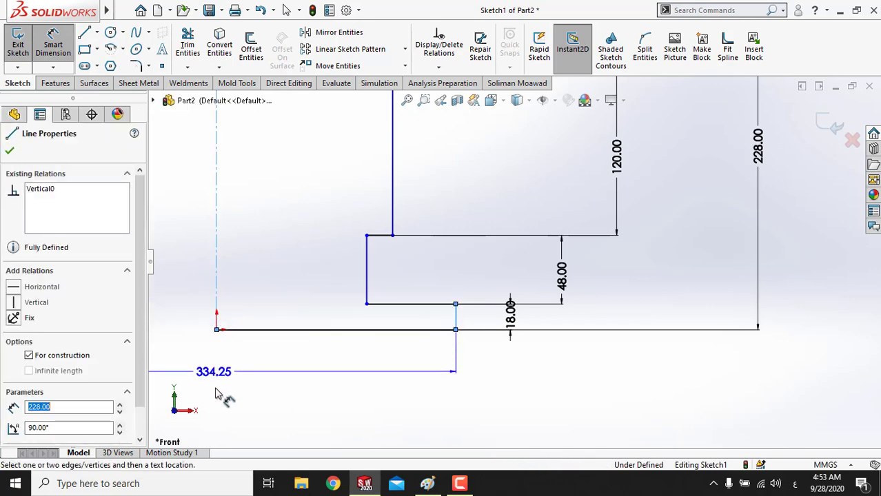
click(200, 381)
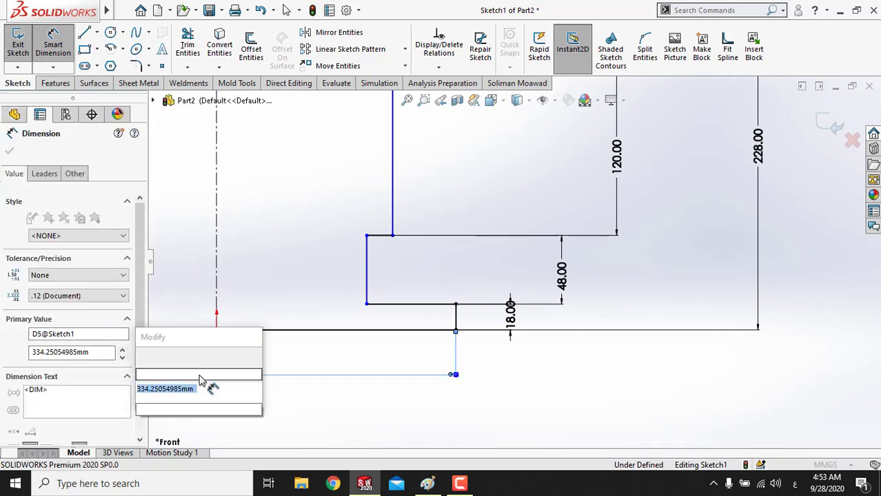
key(Return)
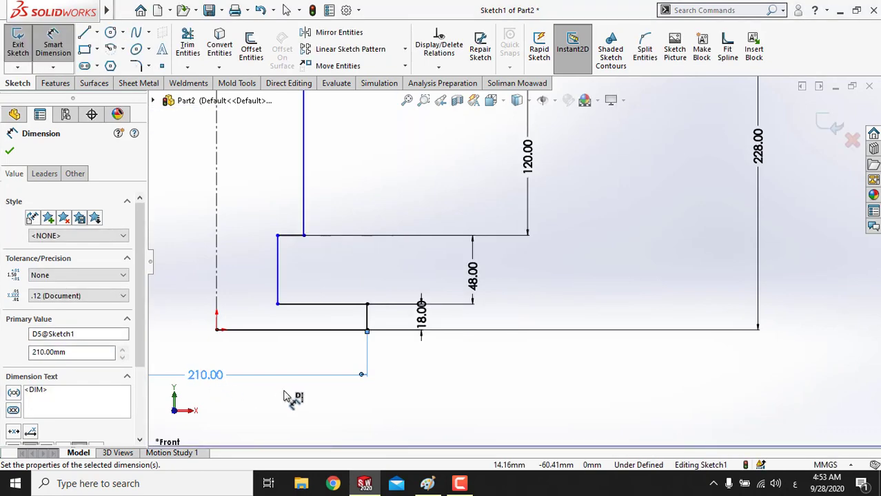
scroll(522, 249, down, 1)
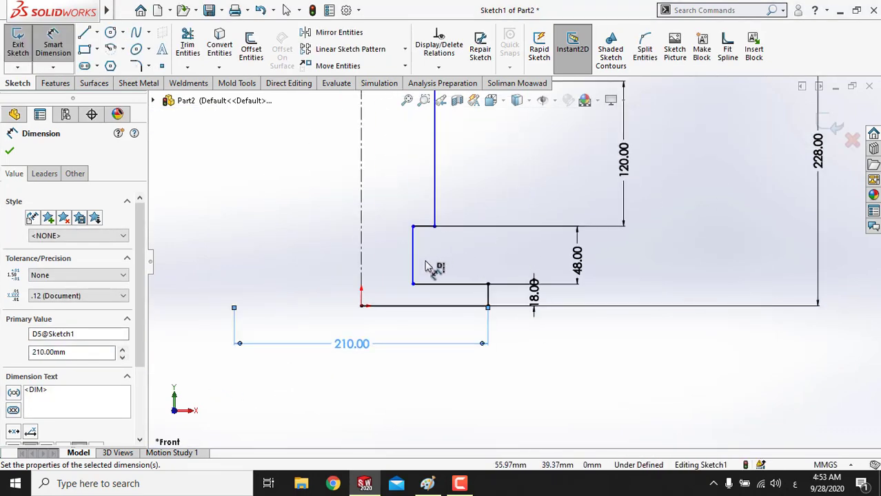
click(428, 483)
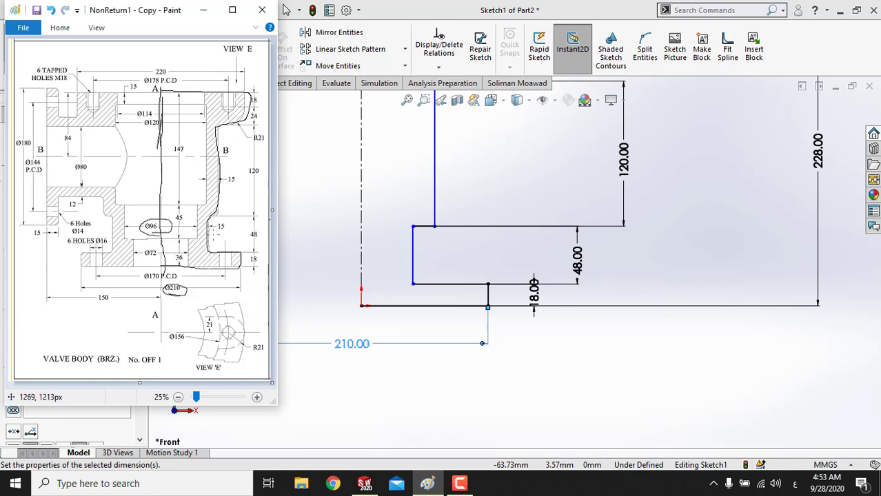
Dimension the next bore step to the centerline as a 126 mm diameter, then show the Paint drawing.
click(325, 394)
click(413, 262)
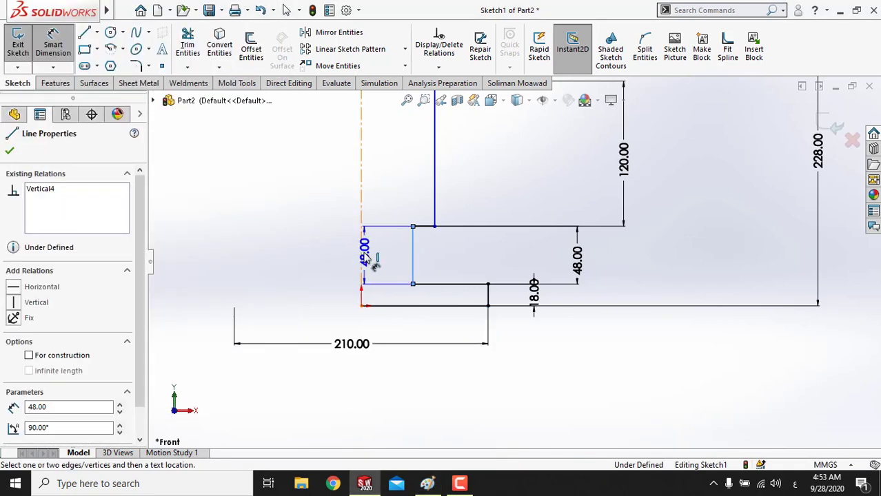
click(362, 257)
click(350, 329)
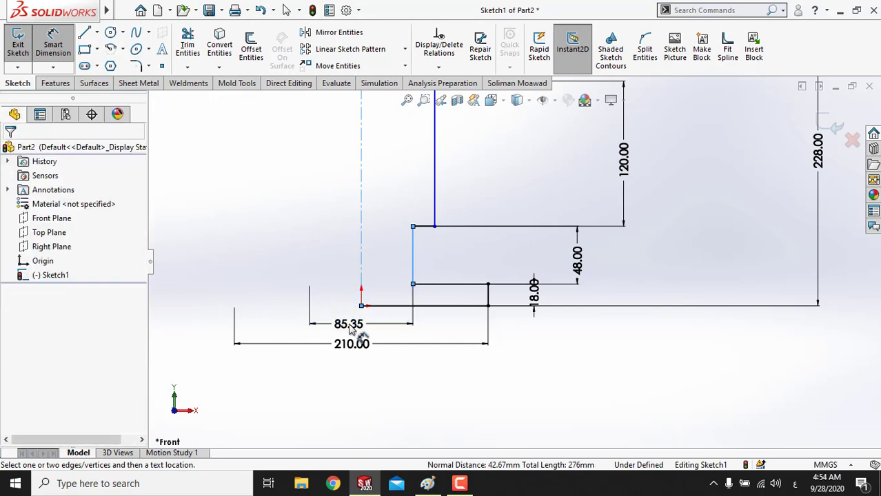
text(96)
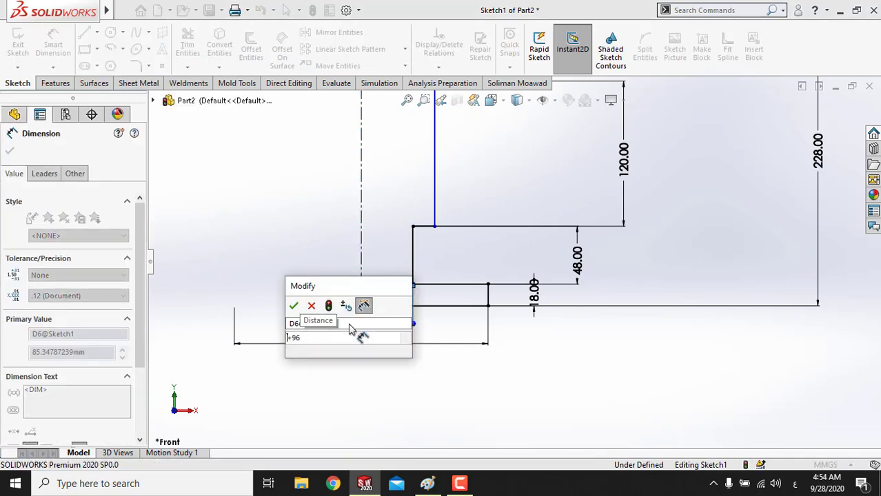
text(126)
key(Return)
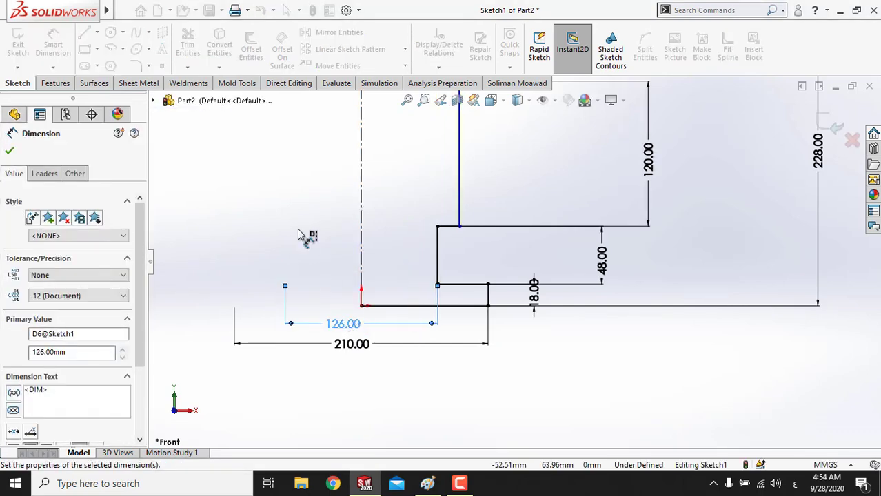
key(Escape)
scroll(545, 248, up, 2)
click(427, 484)
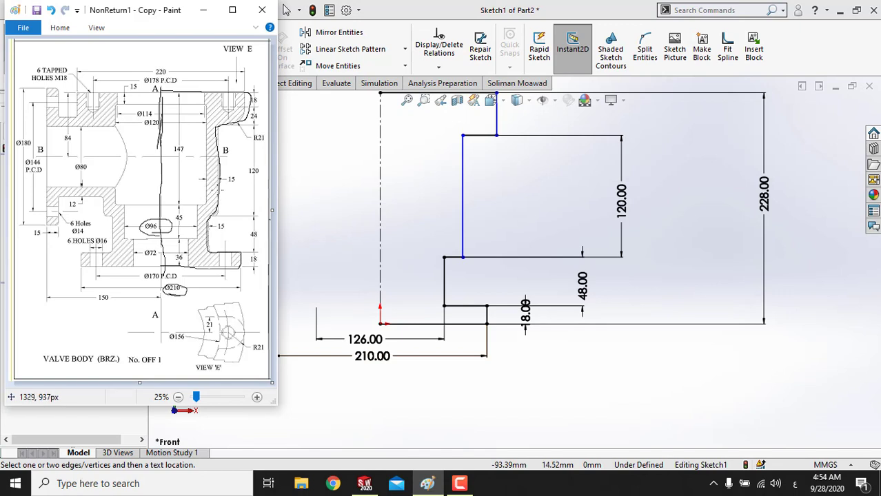
Select a ledge corner point, then dismiss the sketch shortcut menu and clear the selection.
click(455, 262)
click(420, 232)
right_click(451, 257)
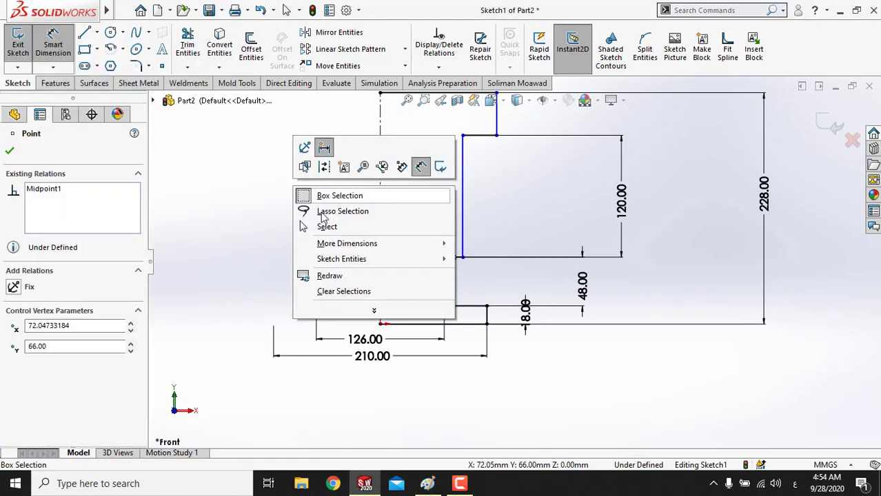
click(324, 227)
Dimension the ledge between its two corner points at 15 mm, then show the Paint drawing.
click(53, 45)
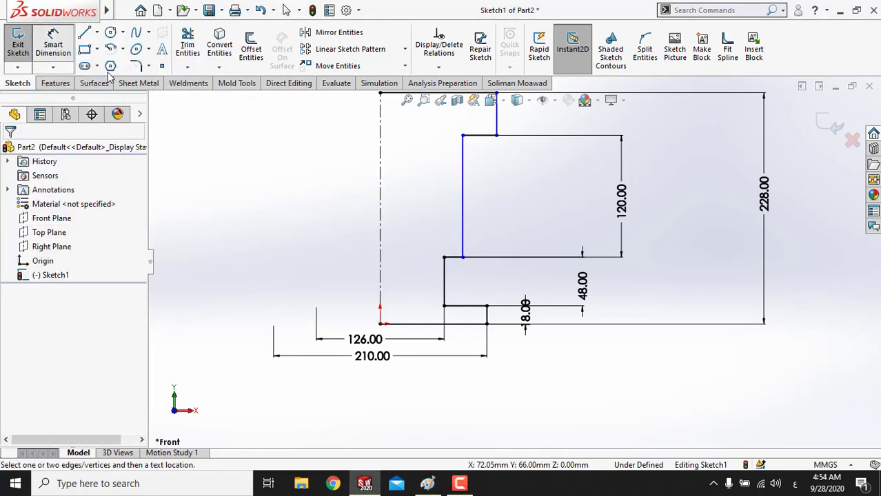
click(463, 257)
click(445, 258)
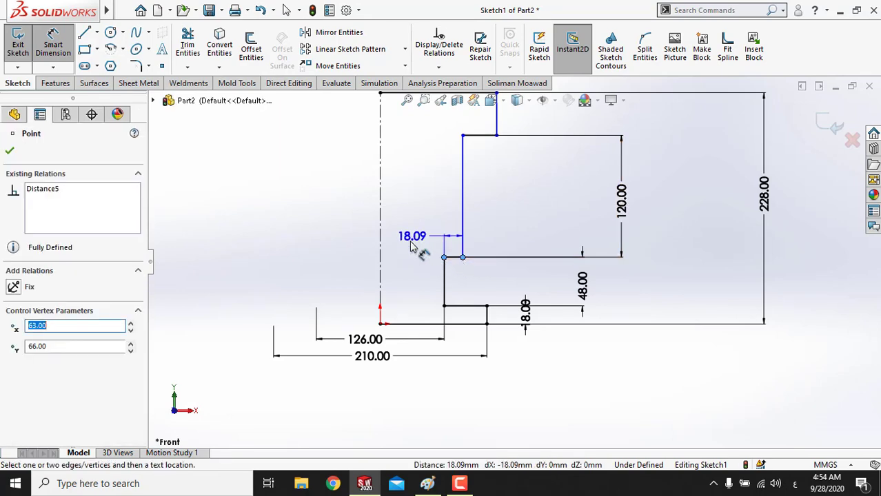
click(411, 243)
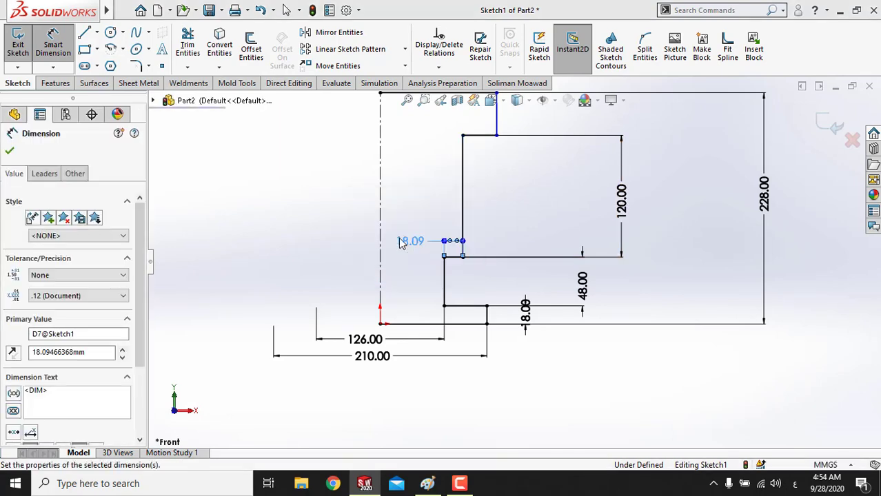
text(15)
key(Return)
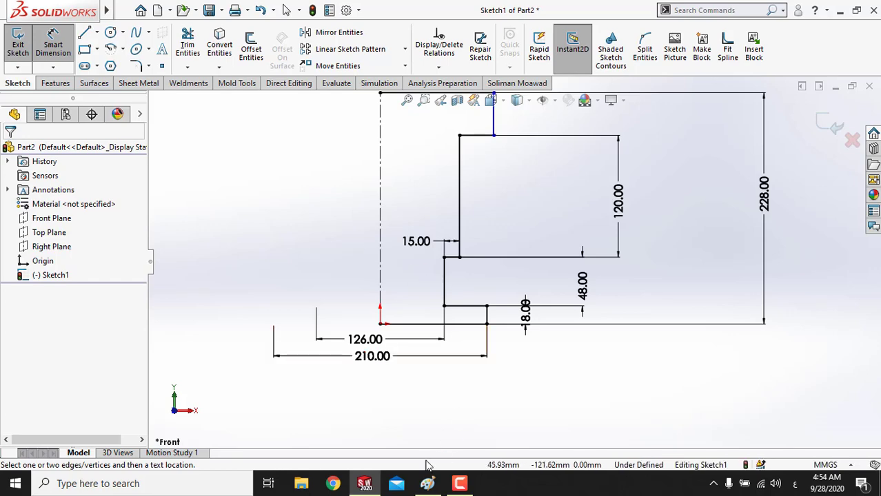
click(427, 484)
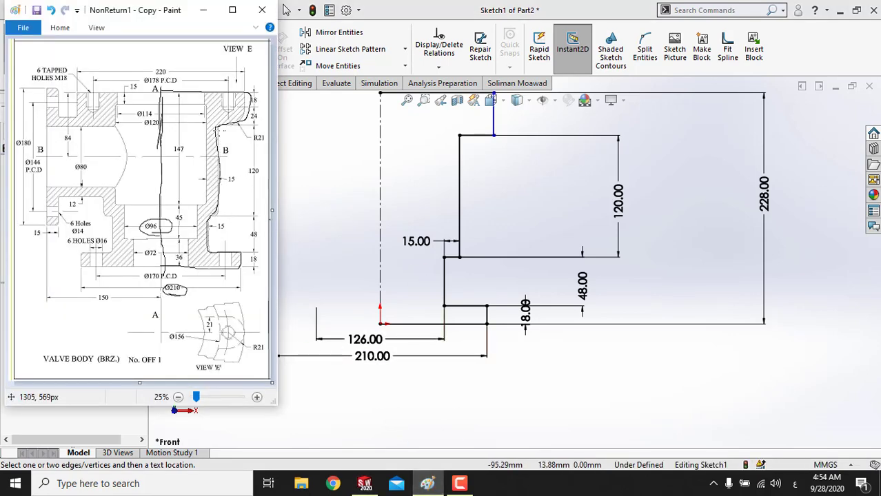
Dimension the top step's inner vertical line across the centerline as a 220 mm diameter.
scroll(492, 177, up, 4)
scroll(522, 173, down, 3)
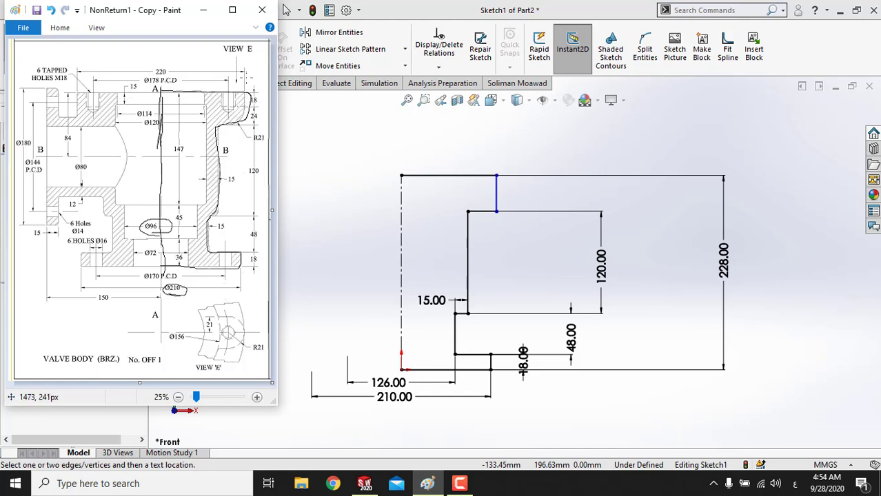
click(384, 153)
click(498, 197)
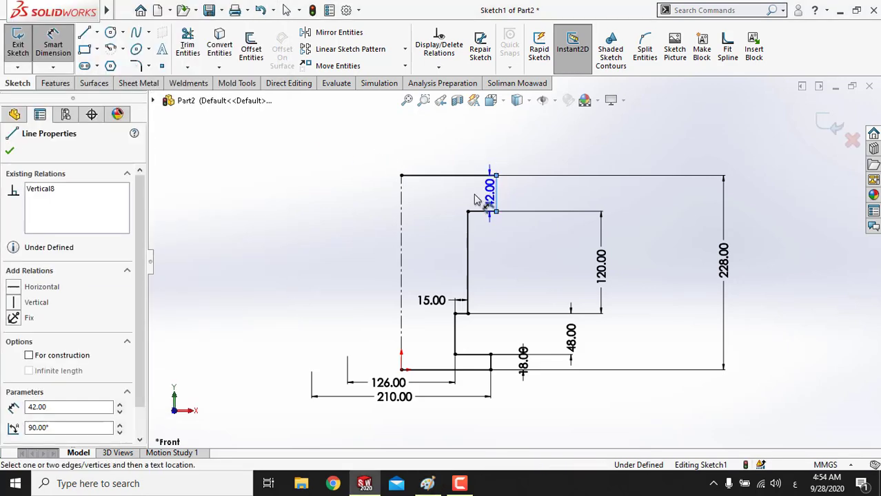
click(402, 198)
click(389, 119)
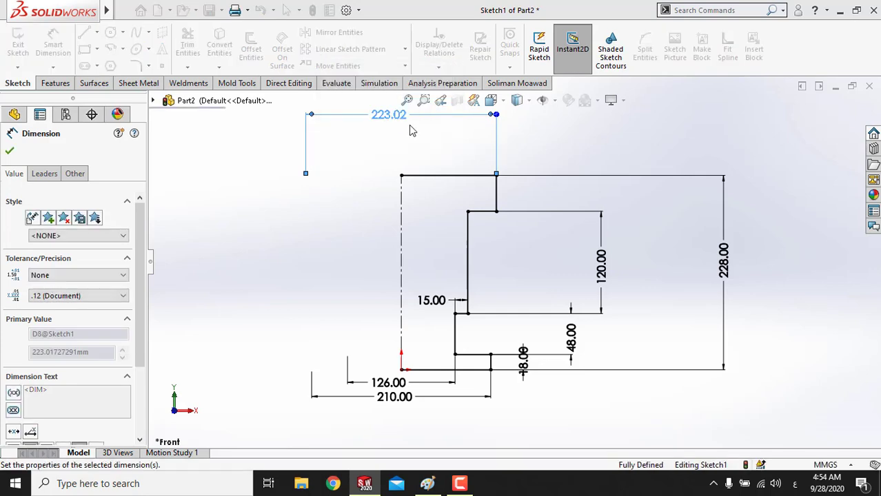
text(220)
key(Return)
End the dimensioning tool and bring the valve-body drawing in Paint to the front.
right_click(531, 138)
click(560, 177)
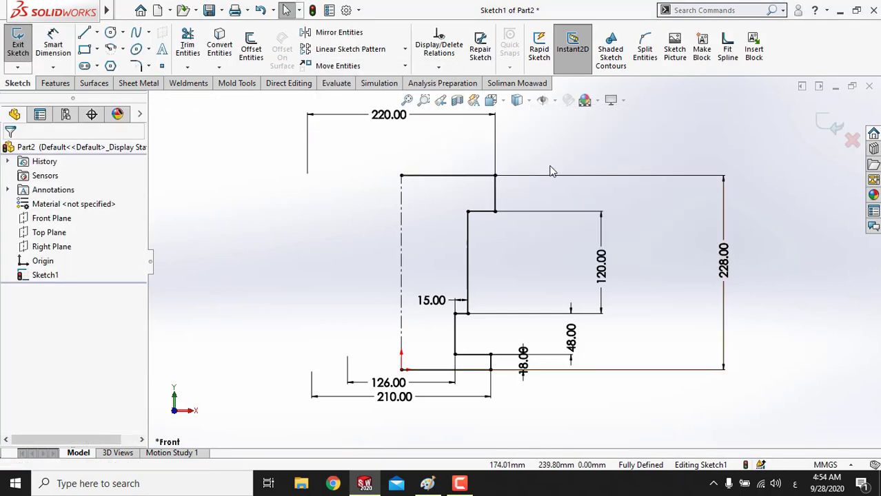
scroll(557, 145, down, 1)
click(428, 483)
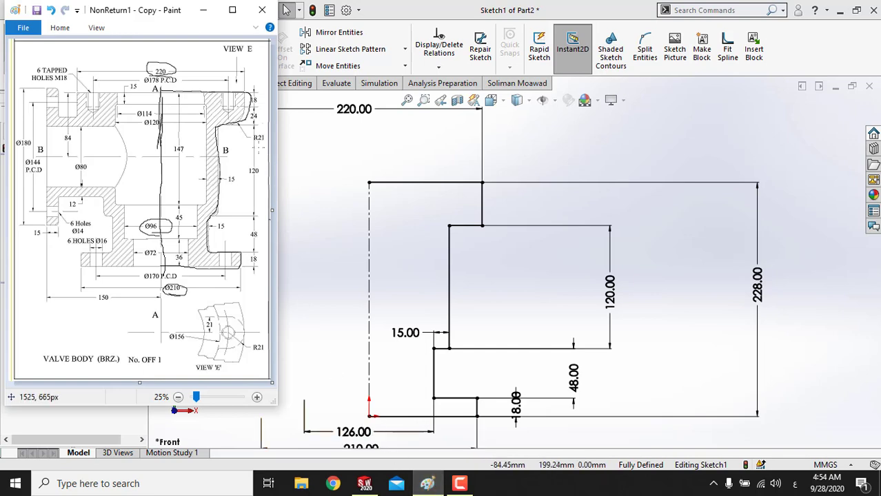
Round the inner corner under the top edge with a 21 mm sketch fillet.
click(525, 153)
click(136, 65)
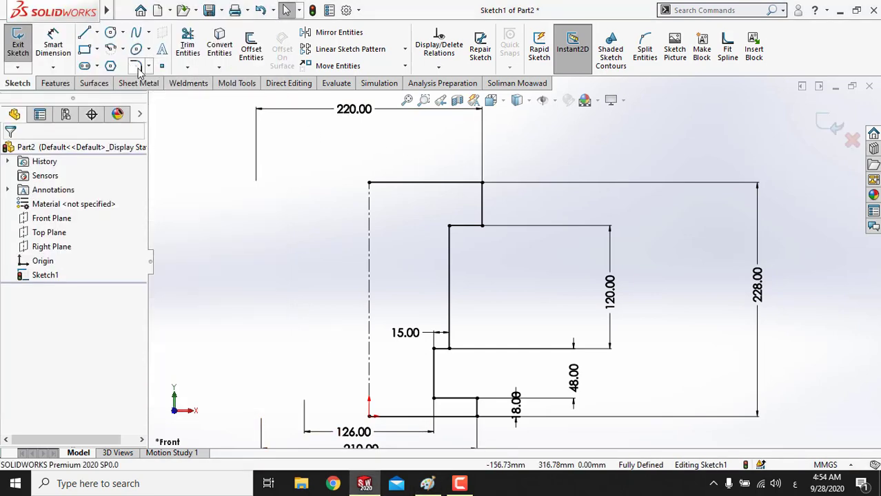
click(483, 228)
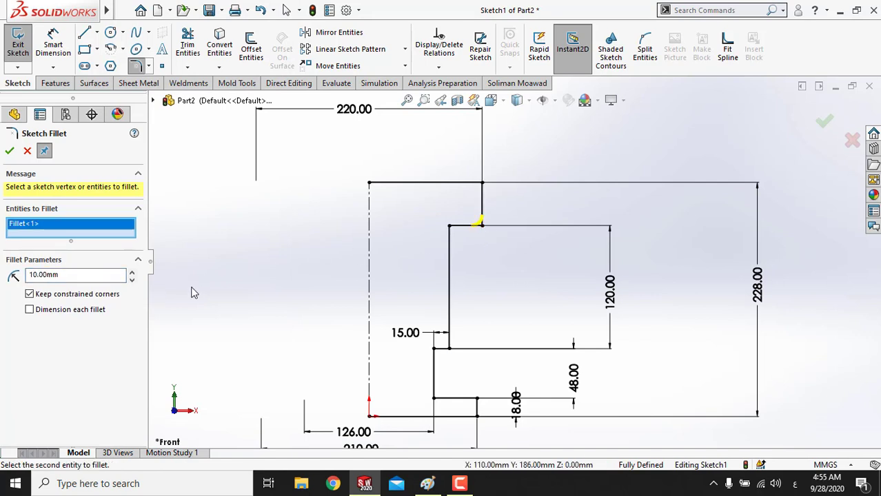
click(104, 275)
text(21)
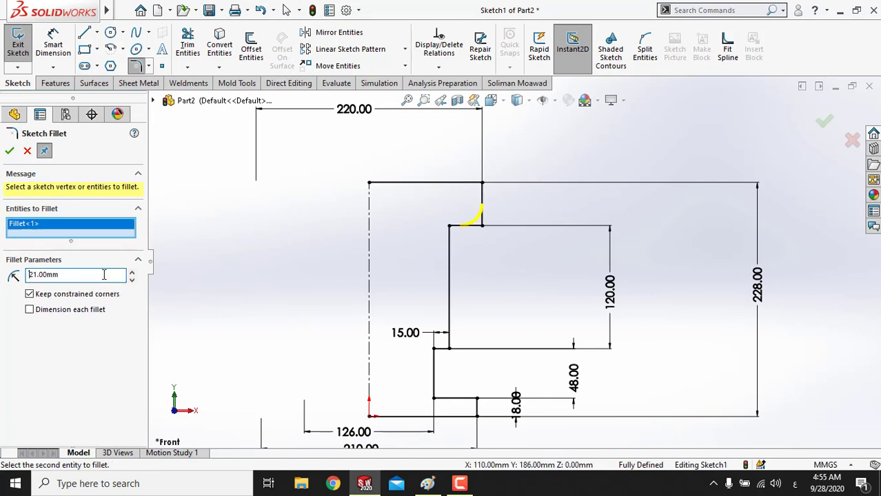
click(10, 150)
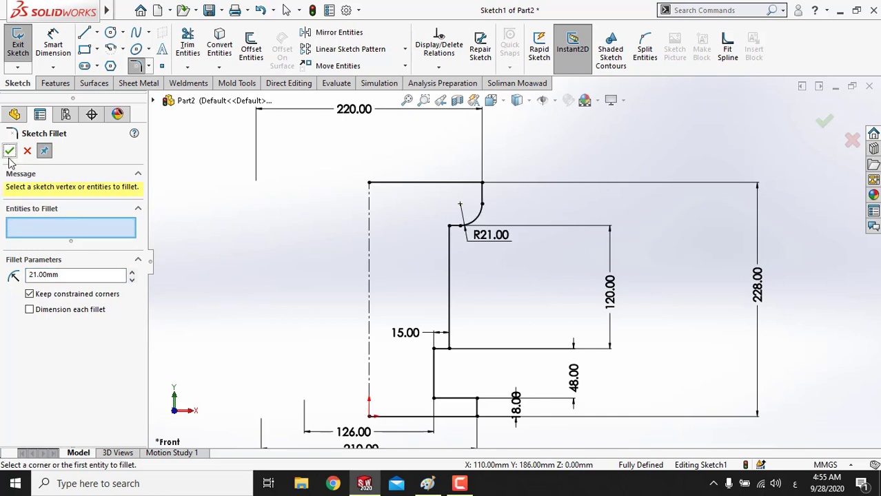
click(10, 151)
Reposition the R21, 210 and 126 dimension labels neatly, then exit the sketch.
drag(486, 236, 517, 213)
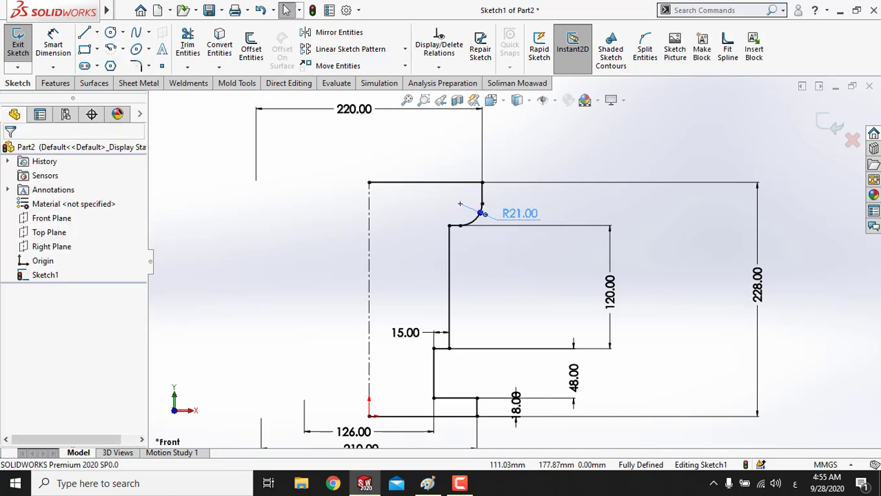
key(f)
scroll(599, 311, down, 2)
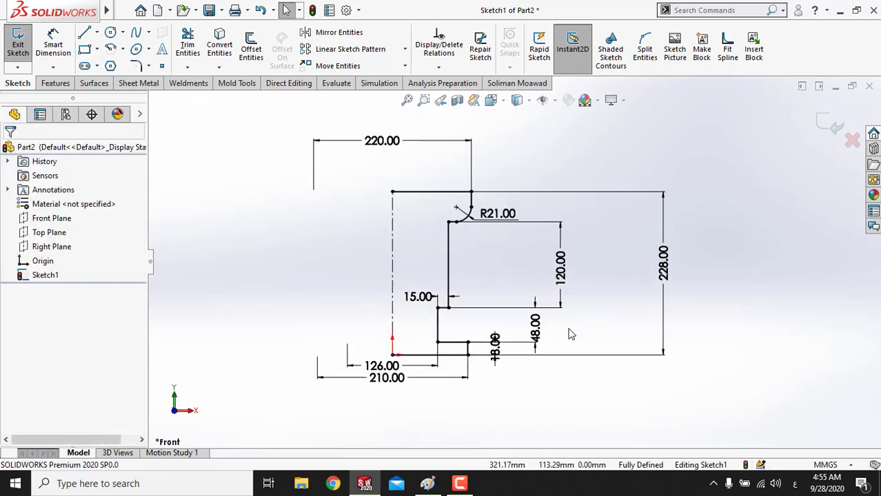
drag(409, 385, 392, 403)
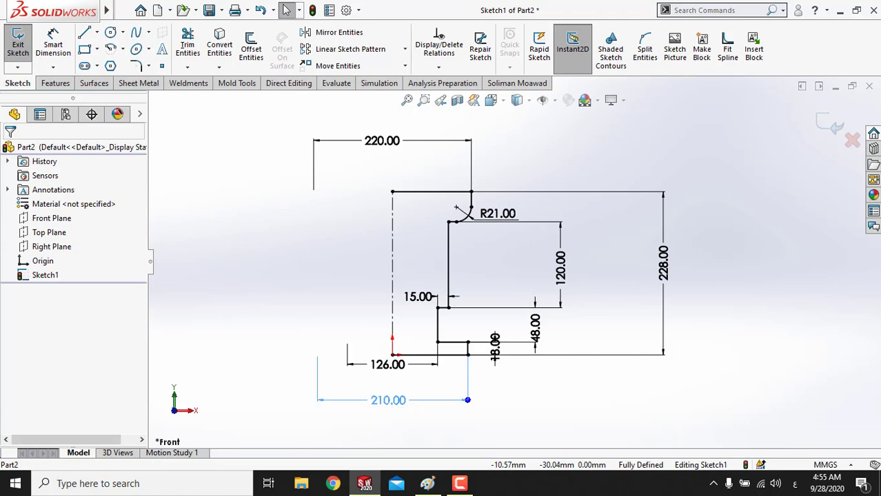
drag(387, 364, 390, 379)
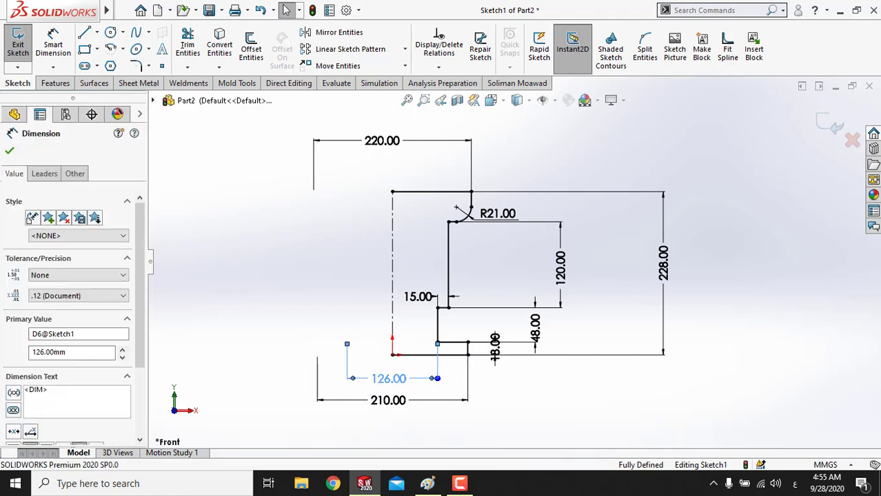
key(Escape)
click(832, 127)
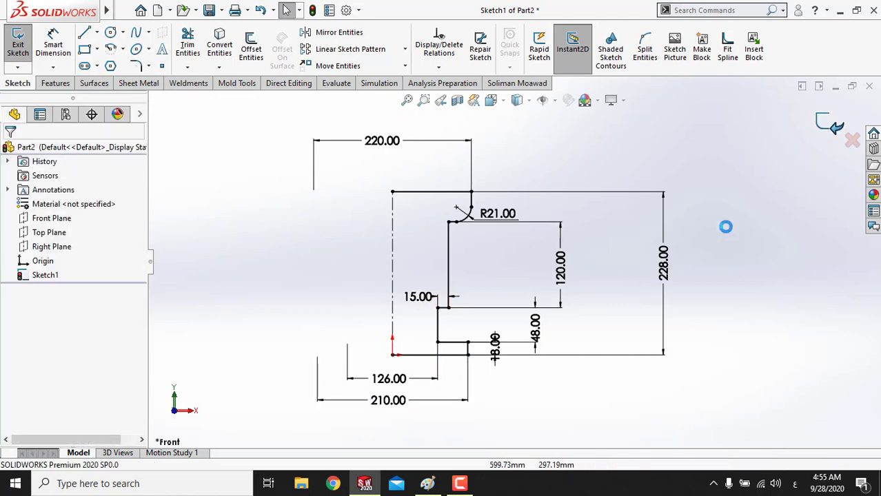
Revolve Sketch1 a full 360° about its centerline into Revolve1, closing the sketch when prompted.
click(461, 485)
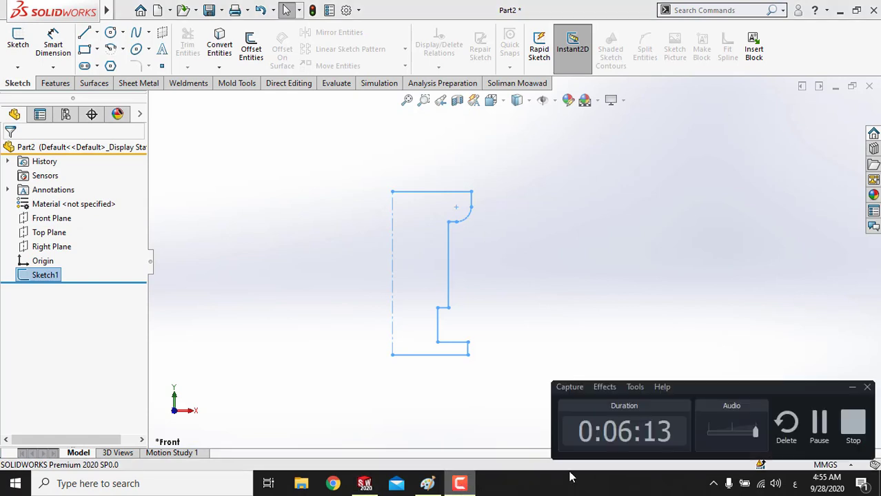
click(820, 428)
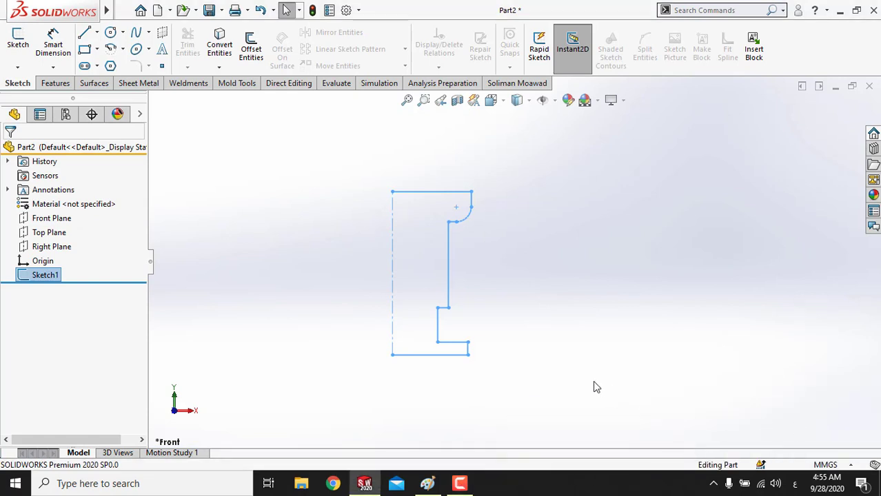
middle_drag(492, 336, 412, 290)
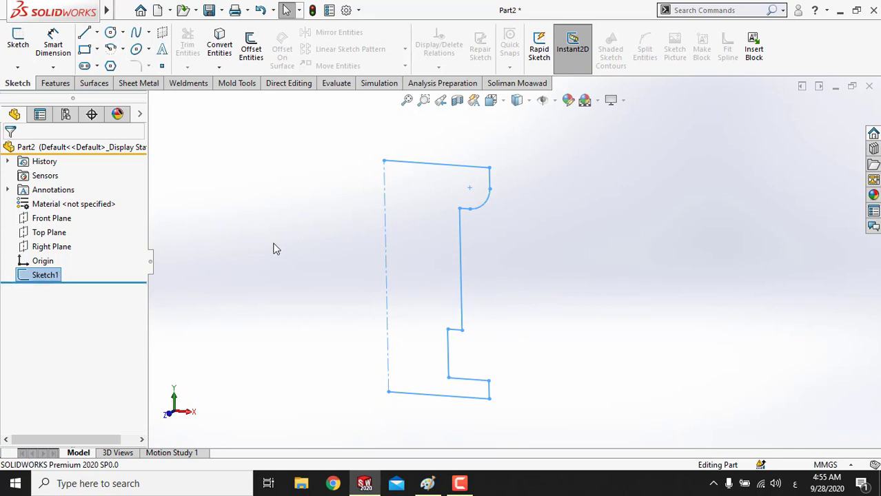
click(69, 84)
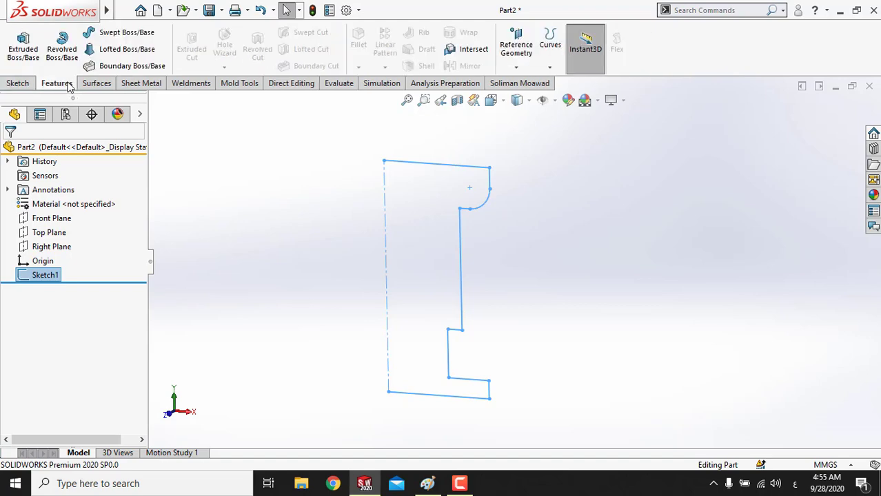
click(61, 43)
click(472, 246)
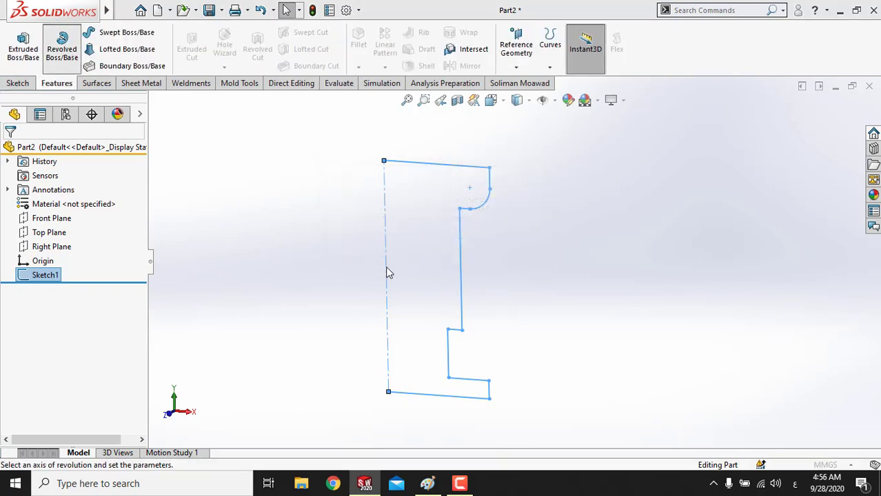
click(387, 273)
mouse_move(386, 270)
middle_down()
mouse_move(456, 256)
mouse_move(450, 274)
mouse_move(393, 270)
mouse_move(435, 324)
middle_up()
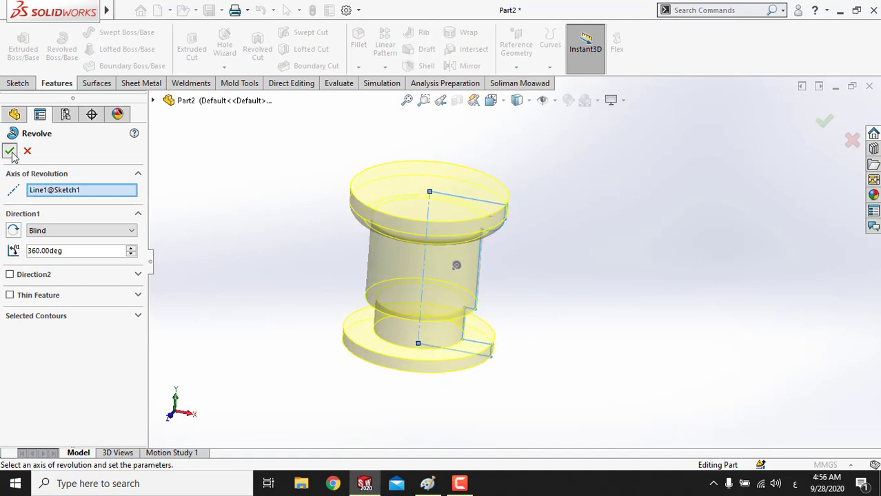
click(10, 152)
Orbit the revolved body to tilted and top views, comparing it against the Paint drawing.
mouse_move(305, 233)
middle_down()
mouse_move(419, 283)
mouse_move(484, 256)
mouse_move(458, 205)
mouse_move(472, 272)
mouse_move(444, 255)
middle_up()
click(427, 485)
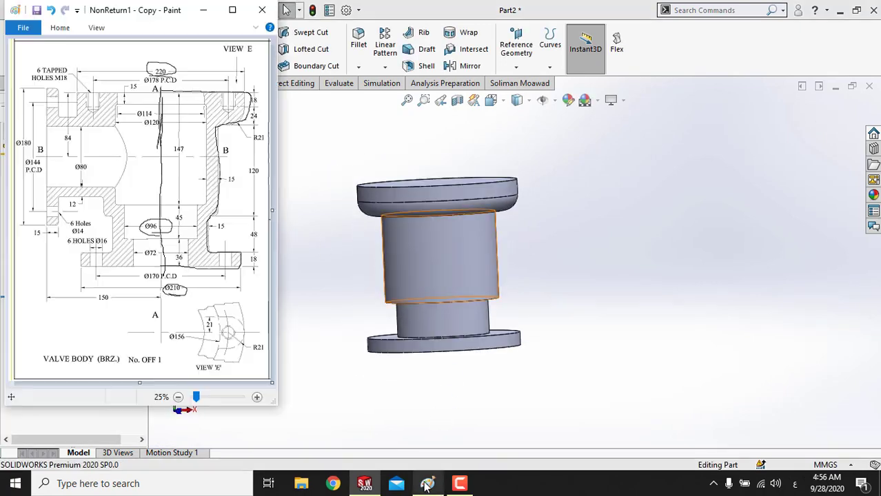
mouse_move(448, 331)
middle_down()
mouse_move(478, 300)
mouse_move(478, 247)
mouse_move(409, 389)
middle_up()
click(434, 486)
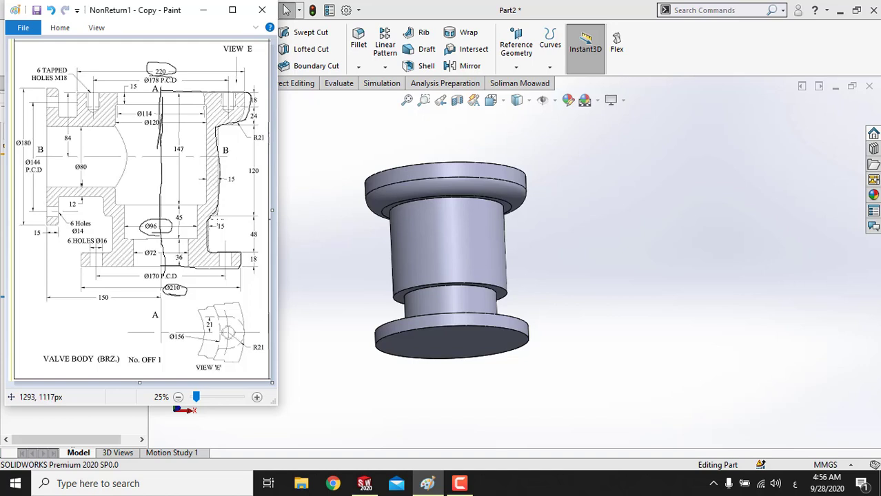
Fillet the edge where the main barrel meets the lower neck with a 5 mm radius.
click(328, 246)
mouse_move(473, 275)
middle_down()
mouse_move(505, 305)
mouse_move(481, 266)
middle_up()
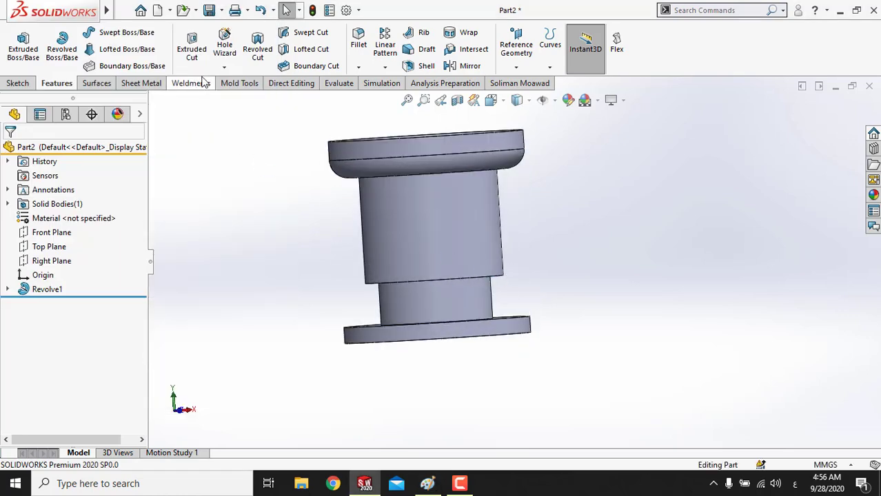
click(359, 40)
scroll(510, 280, down, 3)
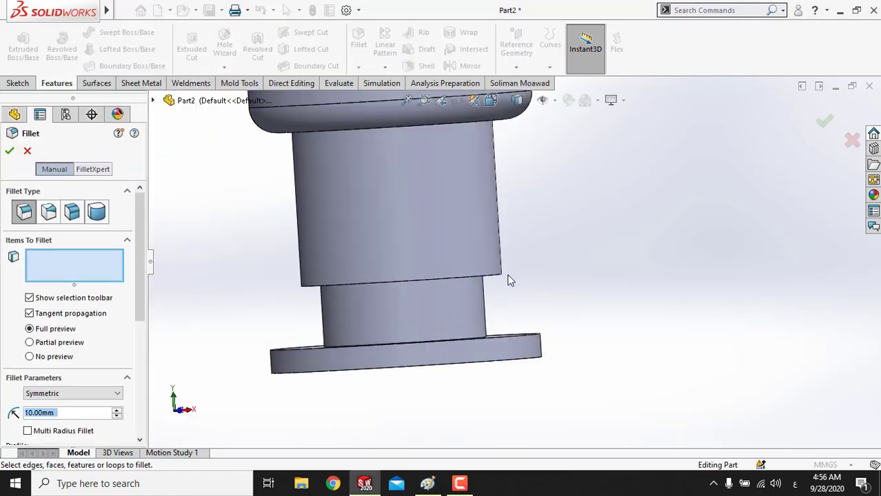
middle_drag(510, 279, 507, 343)
click(502, 273)
scroll(507, 279, up, 3)
scroll(372, 353, down, 2)
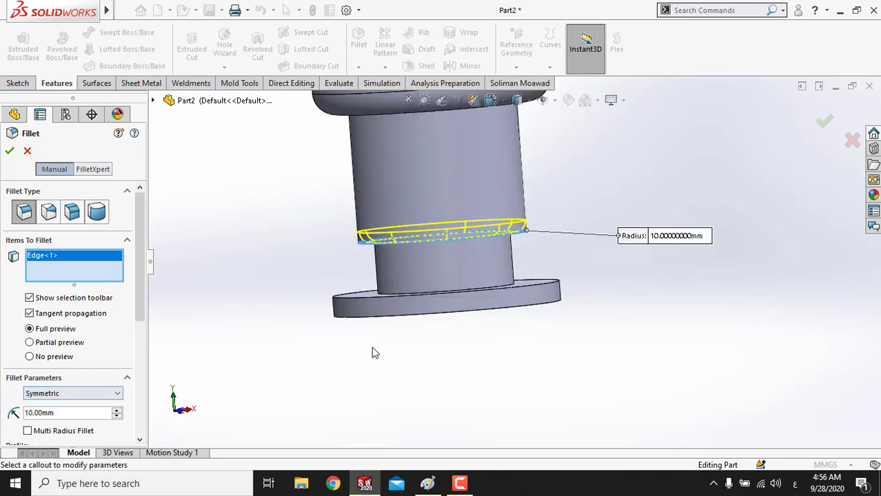
text(5)
key(Return)
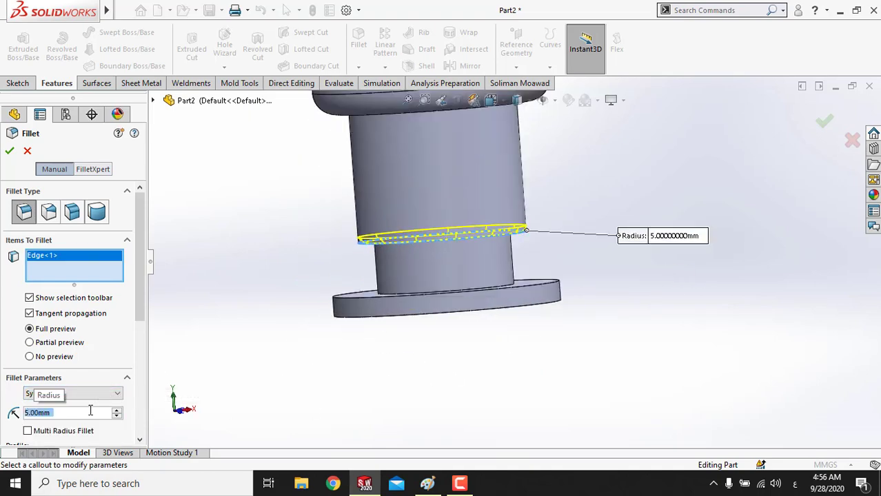
click(9, 151)
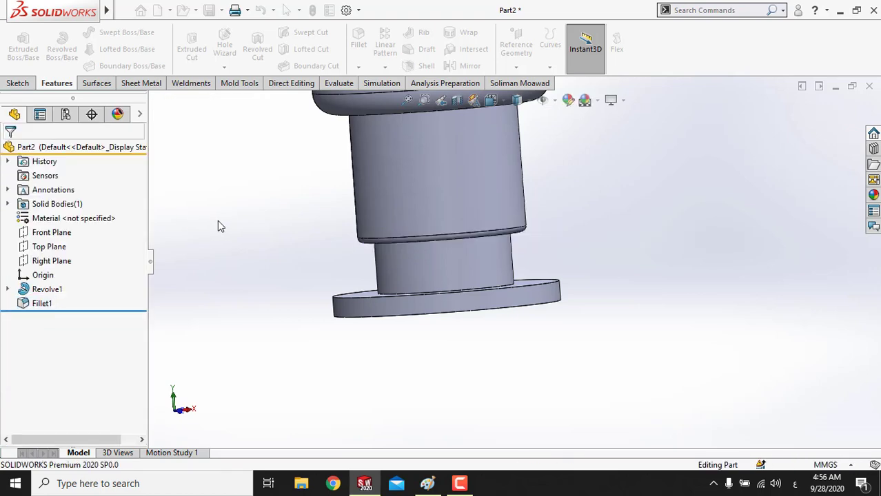
Orbit the part to inspect the new fillet and the bottom flange's top face.
mouse_move(218, 220)
middle_down()
mouse_move(457, 212)
mouse_move(507, 299)
middle_up()
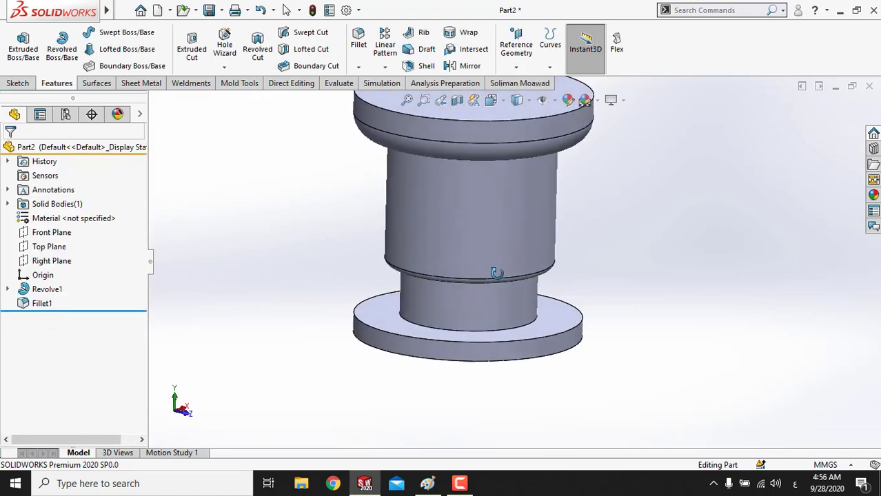
scroll(558, 260, down, 3)
middle_drag(557, 261, 534, 263)
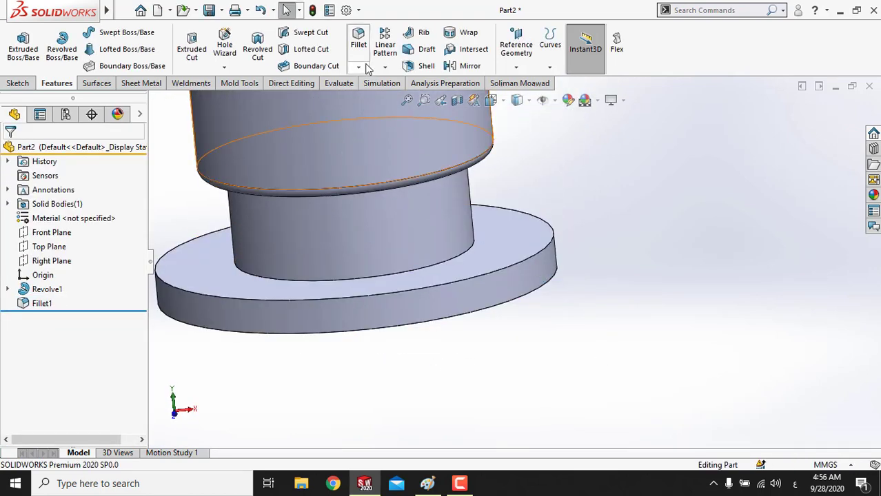
Add a 5 mm fillet, Fillet2, to the bottom flange's outer top edge.
click(358, 41)
click(529, 258)
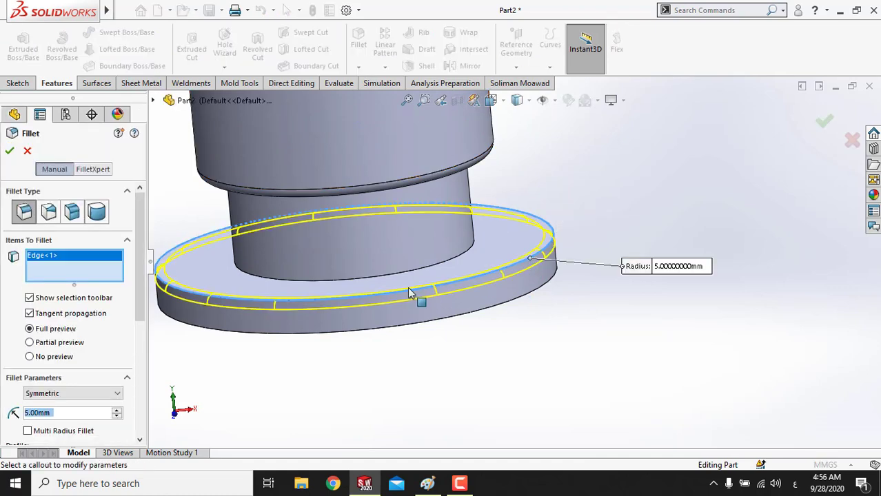
click(9, 151)
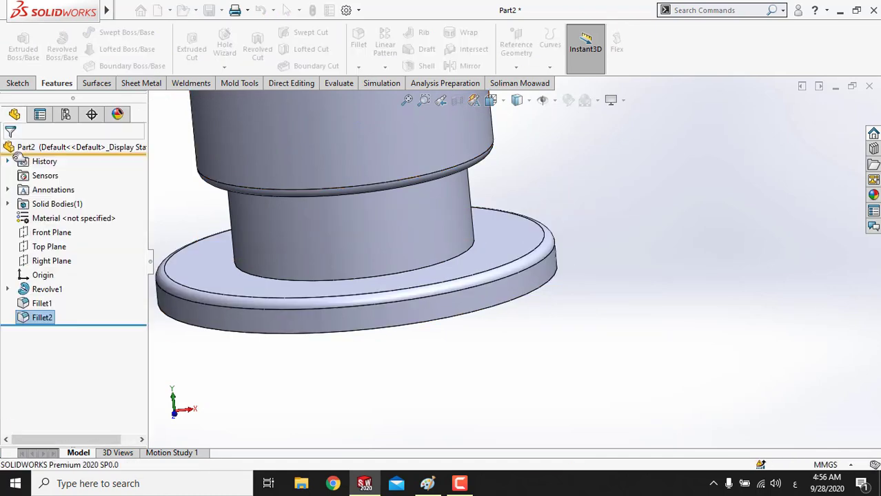
Edit Fillet2 to reduce its radius to 3 mm.
click(36, 318)
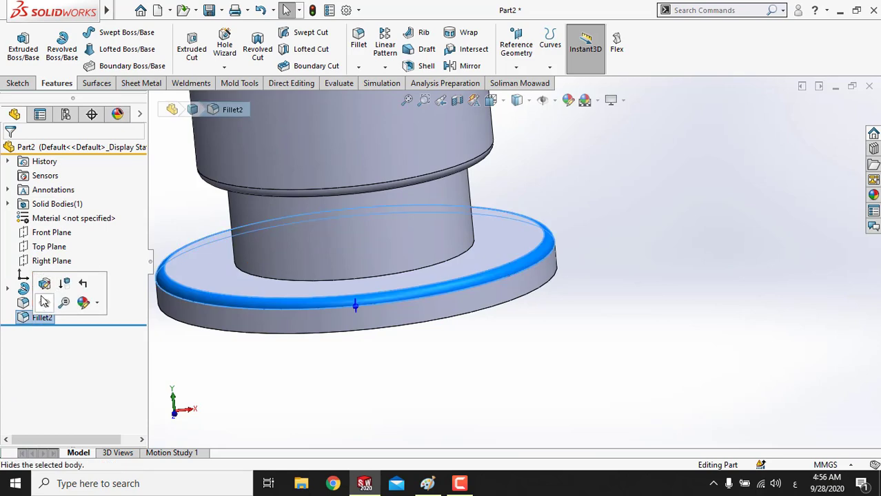
click(43, 281)
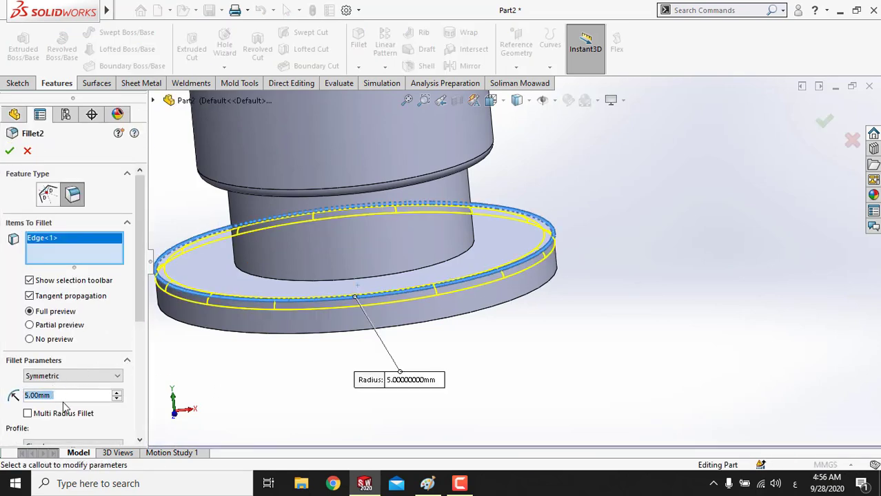
text(3)
key(Return)
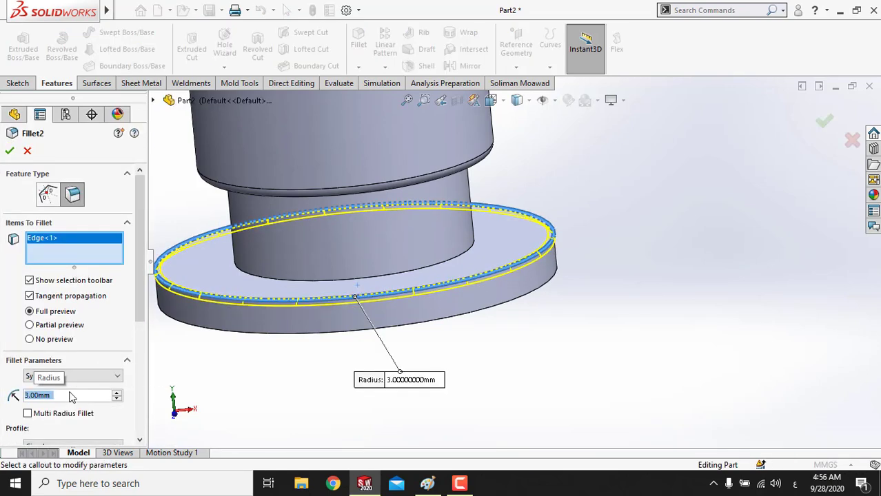
click(10, 151)
scroll(249, 385, up, 5)
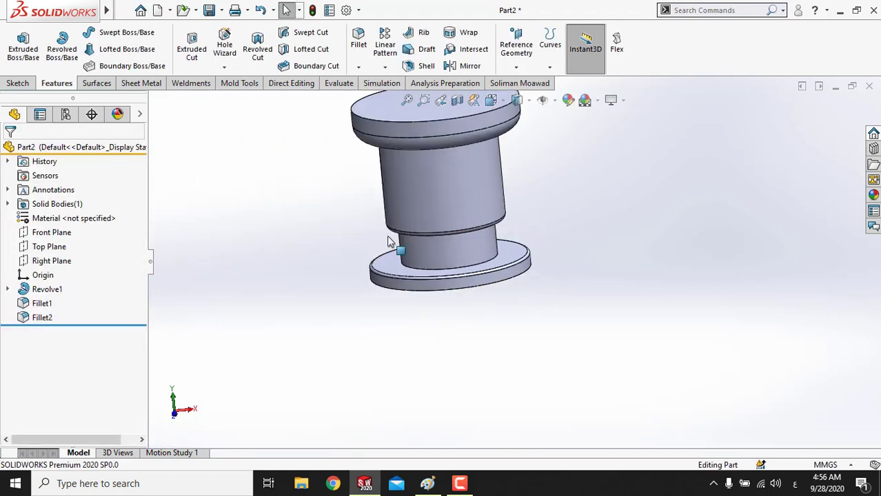
middle_drag(424, 189, 490, 226)
scroll(532, 331, down, 5)
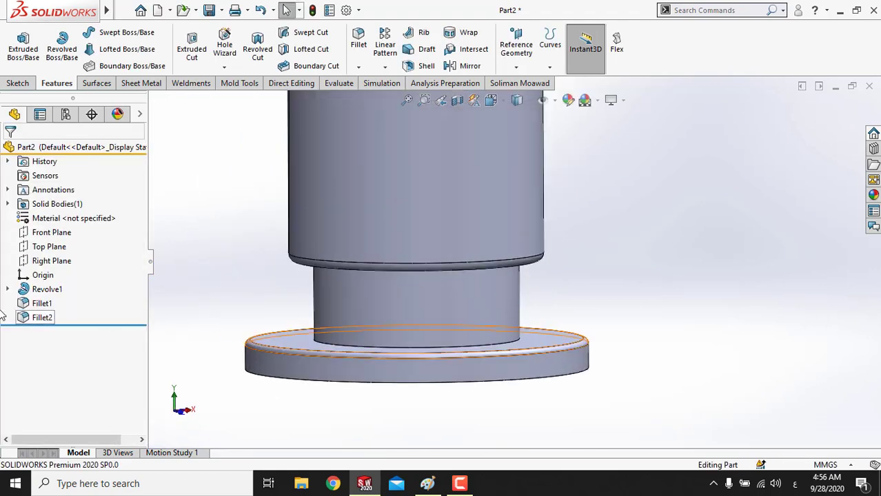
Edit Fillet1 to a 3 mm radius, then snap to the Front view.
click(42, 303)
click(54, 277)
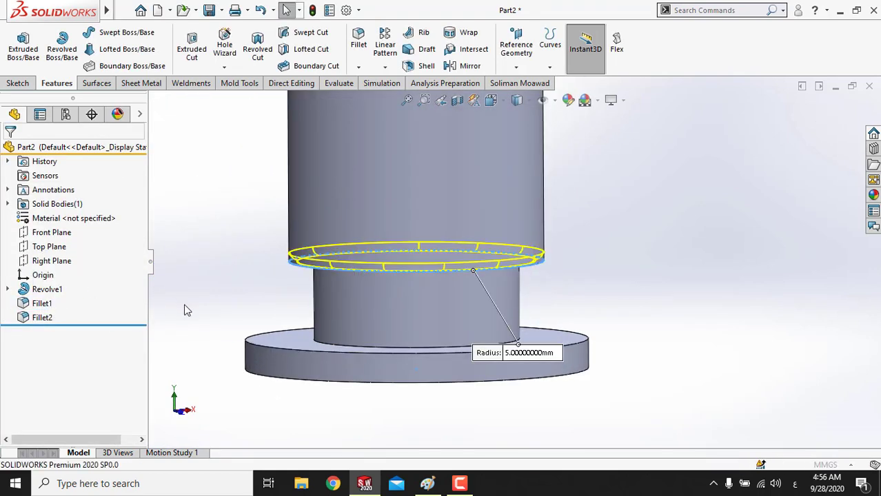
double_click(63, 397)
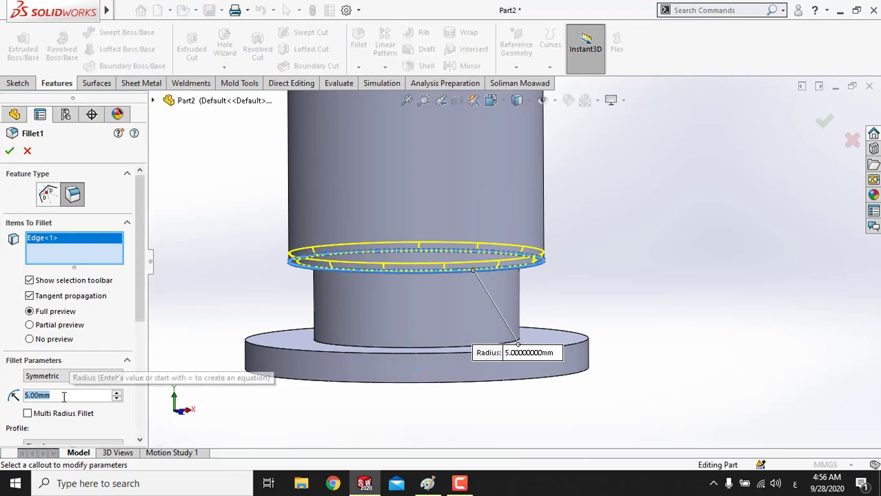
text(3)
key(Return)
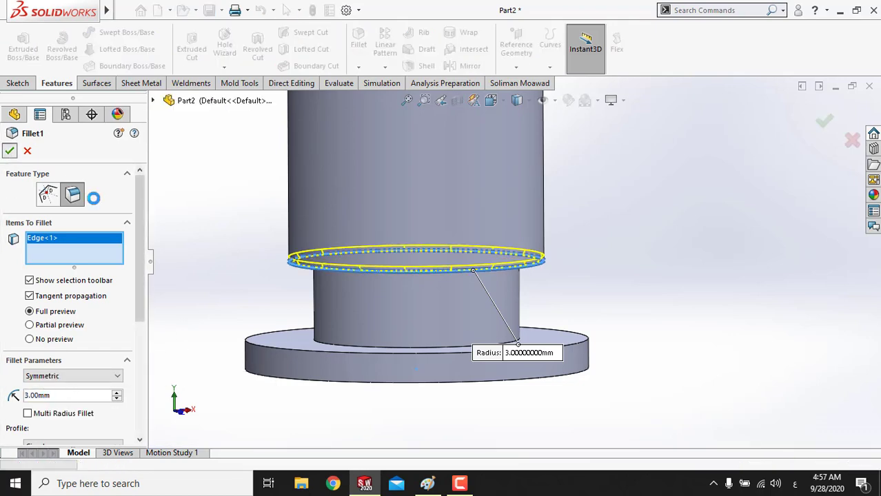
click(10, 151)
mouse_move(385, 288)
middle_down()
mouse_move(404, 177)
mouse_move(419, 263)
mouse_move(478, 341)
mouse_move(535, 232)
mouse_move(528, 181)
mouse_move(494, 181)
mouse_move(497, 225)
middle_up()
key(ctrl+1)
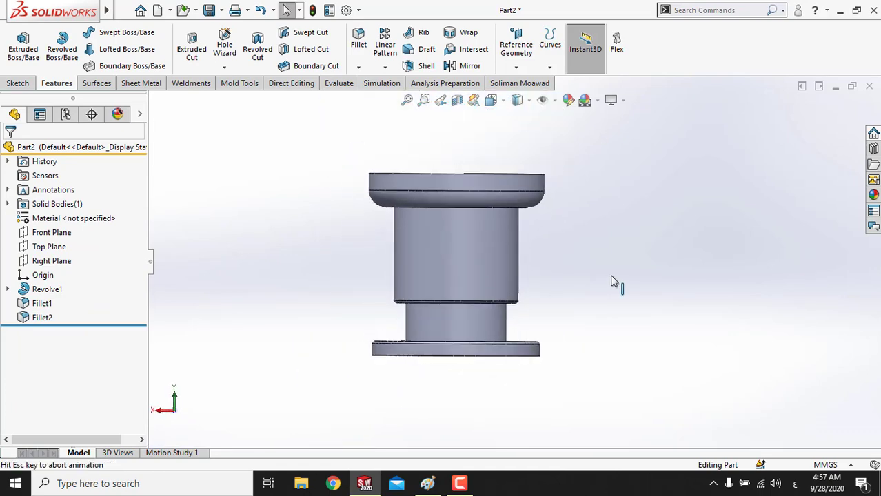
In Paint, undo the ellipse around 220 and the freehand line, then return to SOLIDWORKS.
click(428, 483)
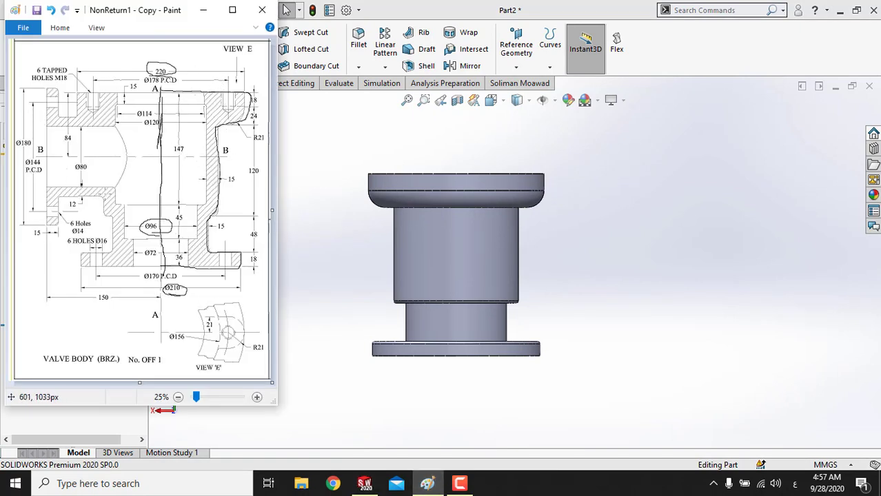
click(51, 10)
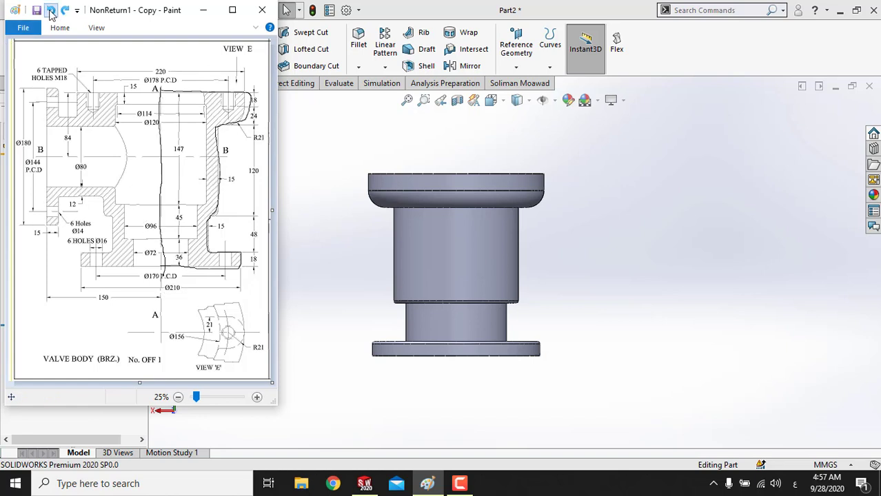
click(50, 10)
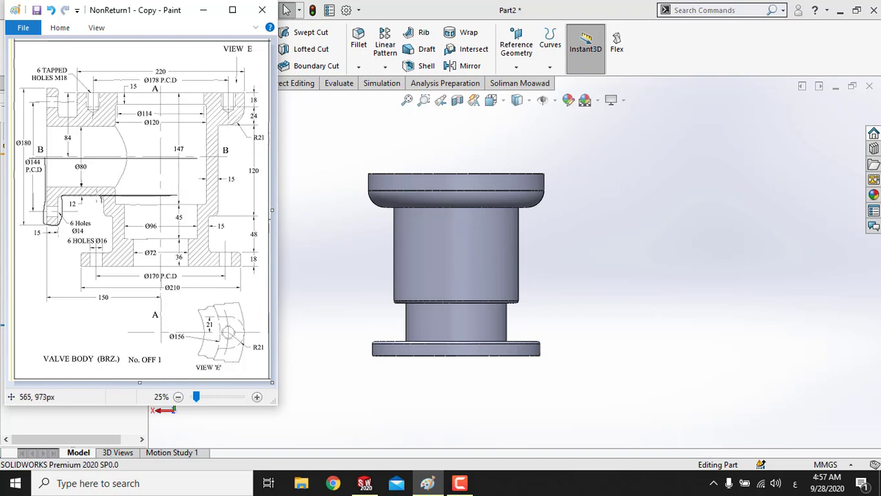
click(336, 143)
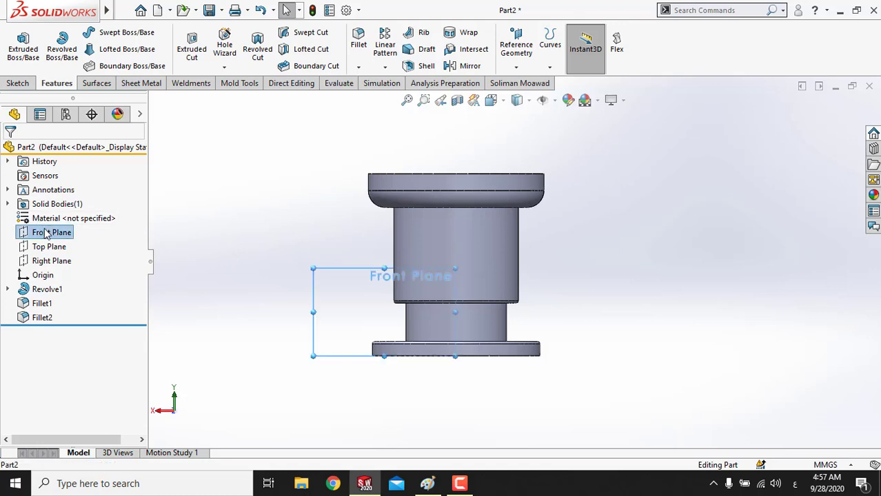
Start a sketch on the Front Plane and draw a horizontal centerline across the valve body.
click(47, 234)
click(31, 193)
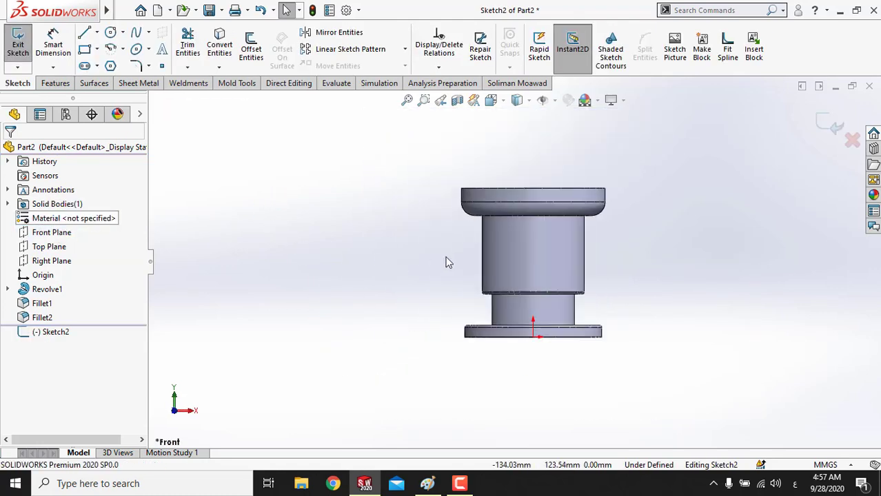
click(96, 32)
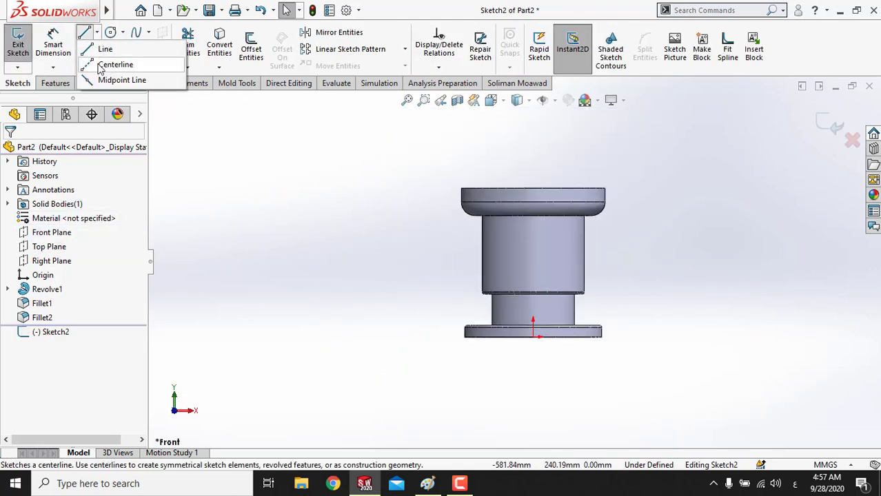
click(116, 63)
click(721, 250)
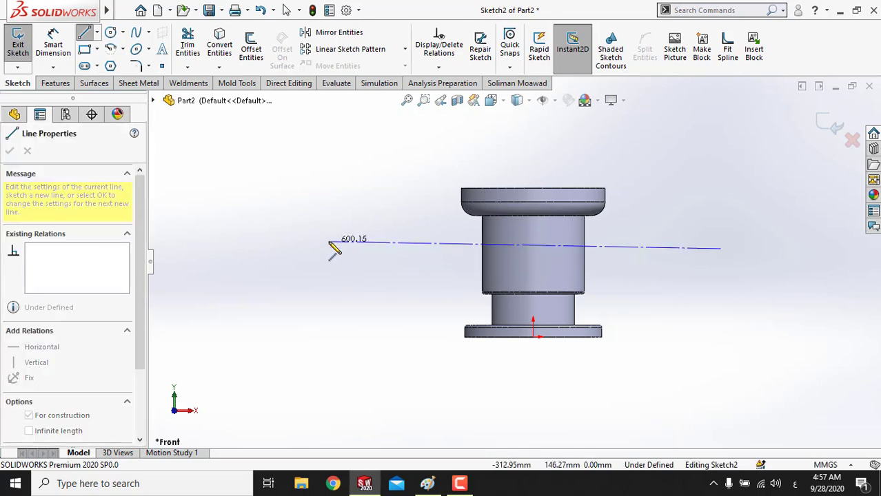
click(326, 249)
Leave the line tool and begin dimensioning from the centerline to the part's top edge.
right_click(307, 198)
click(310, 199)
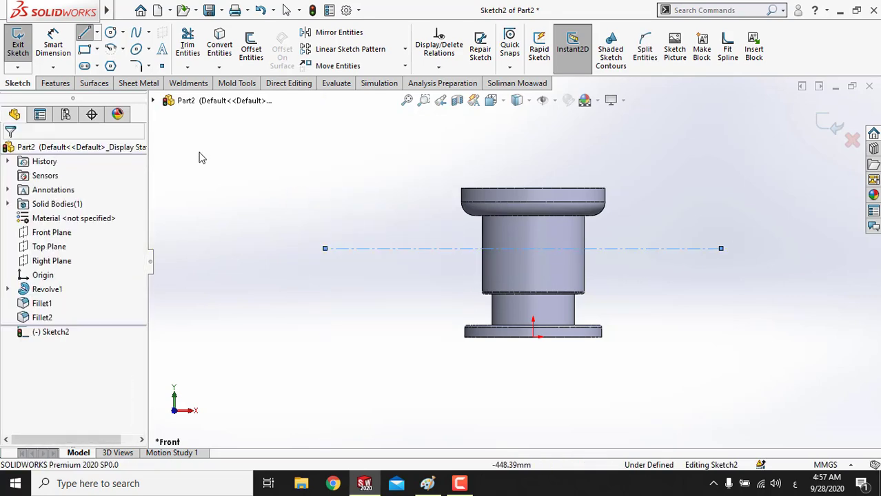
click(53, 45)
click(473, 249)
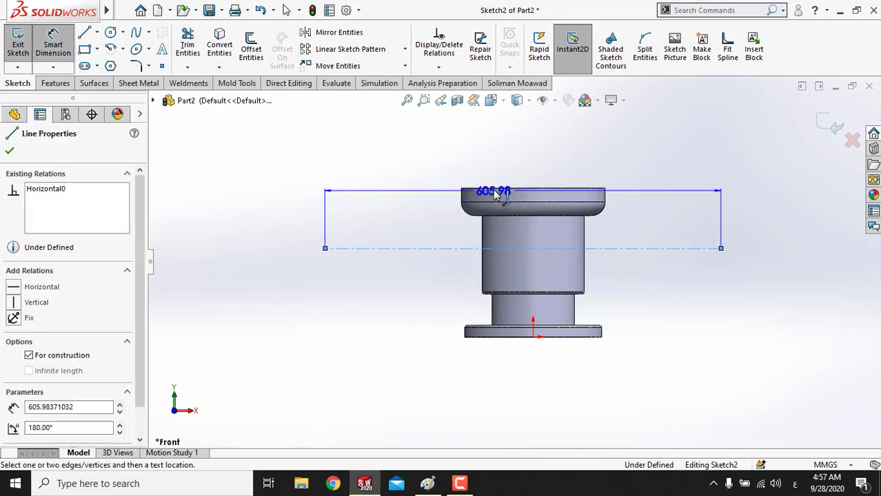
click(497, 193)
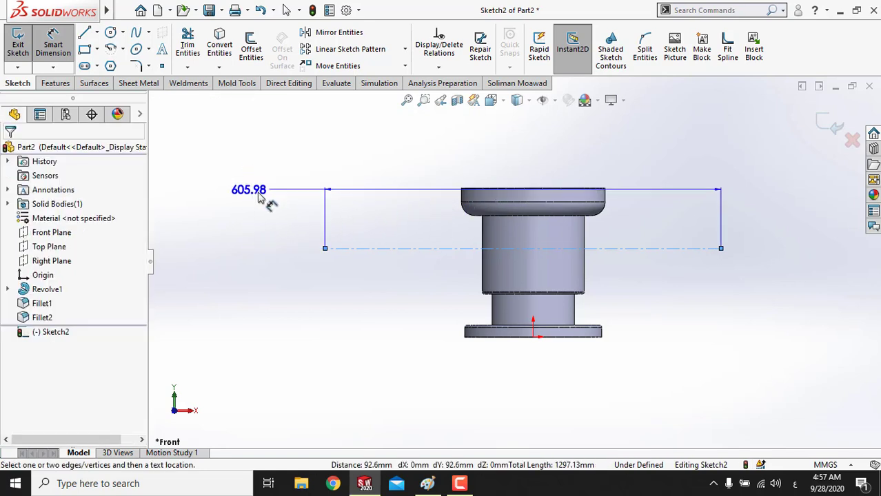
Make a first attempt at the top-edge-to-centerline dimension (92.60), then undo it.
key(Escape)
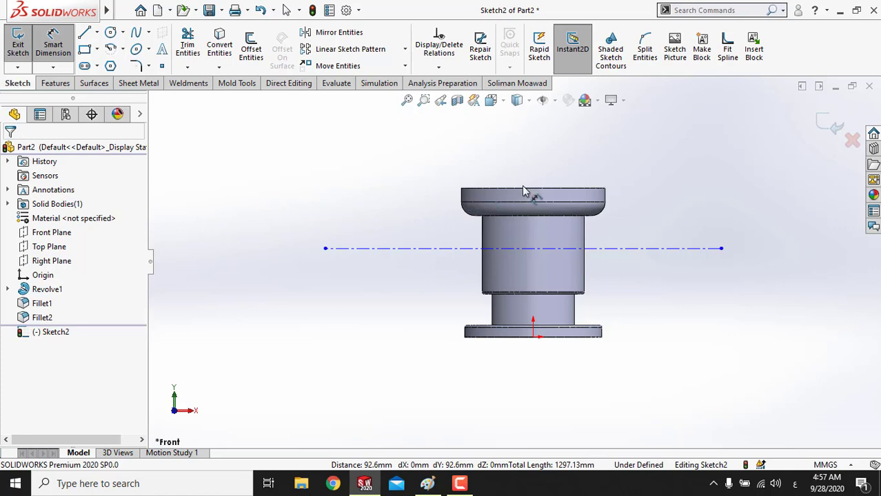
click(524, 192)
click(326, 250)
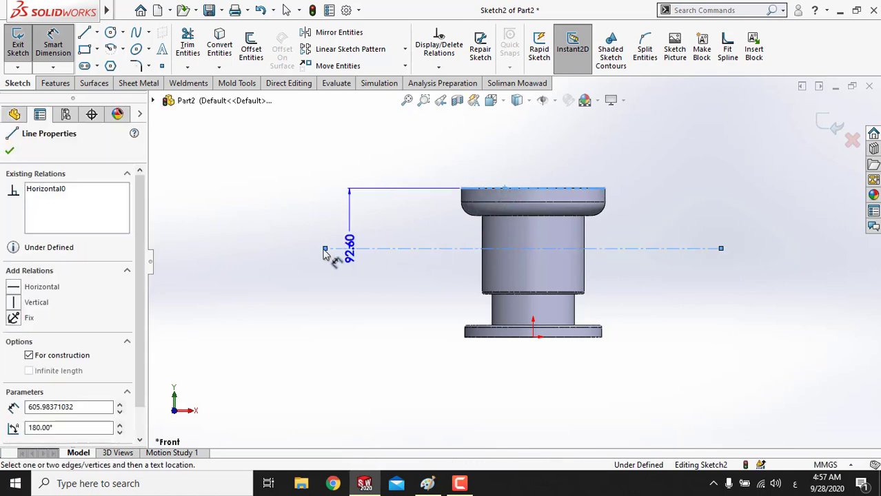
click(284, 313)
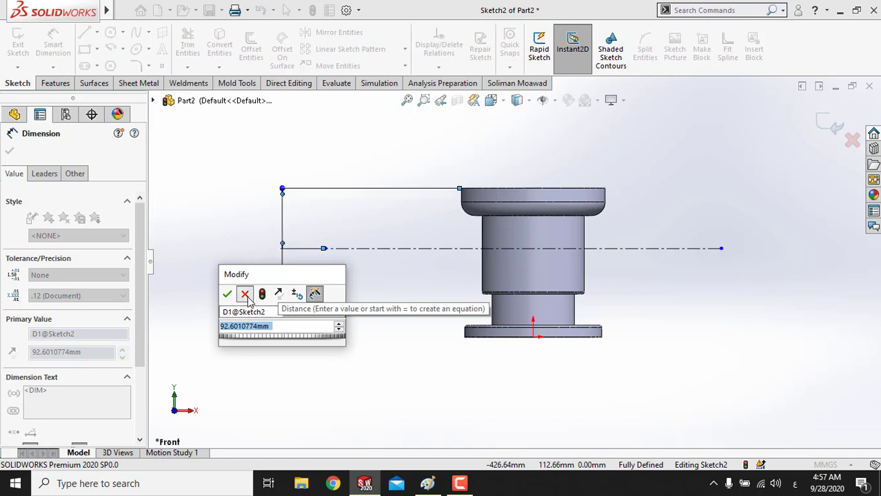
click(246, 295)
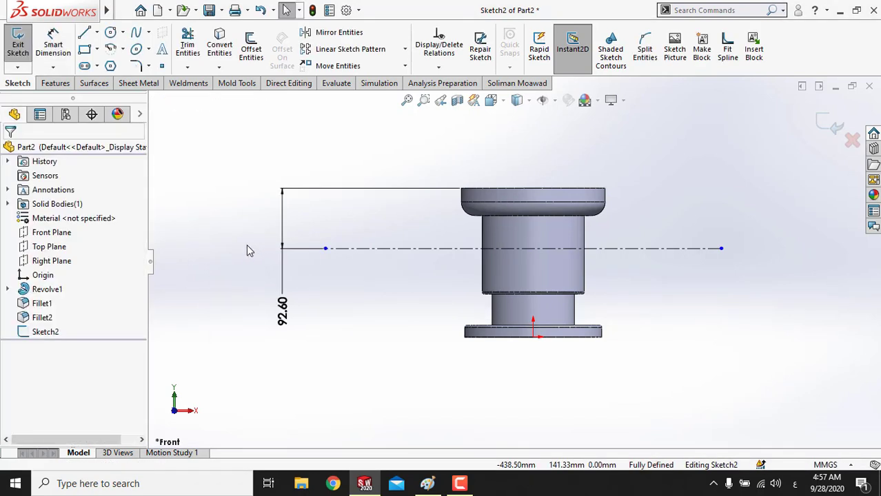
key(z)
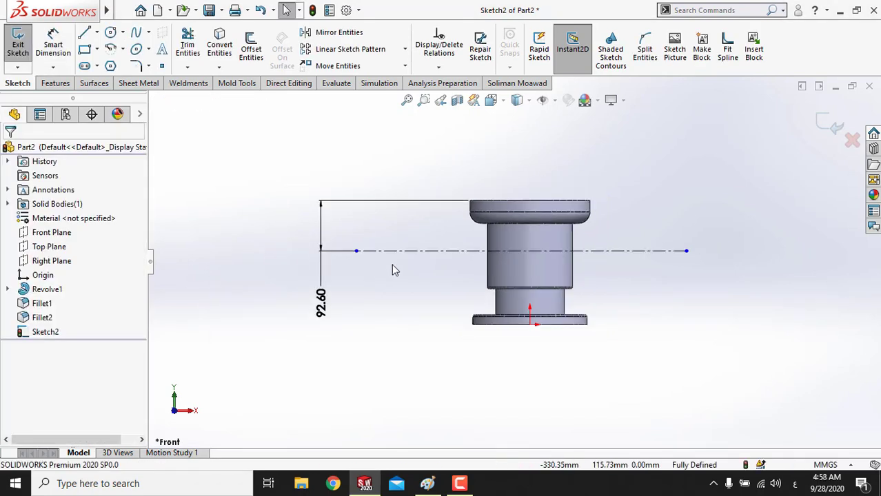
key(shift+z)
key(ctrl+z)
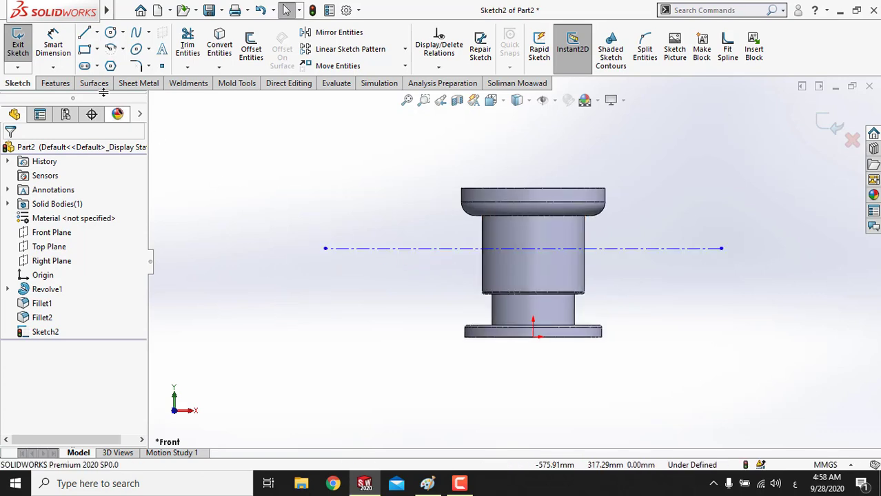
click(67, 48)
click(393, 249)
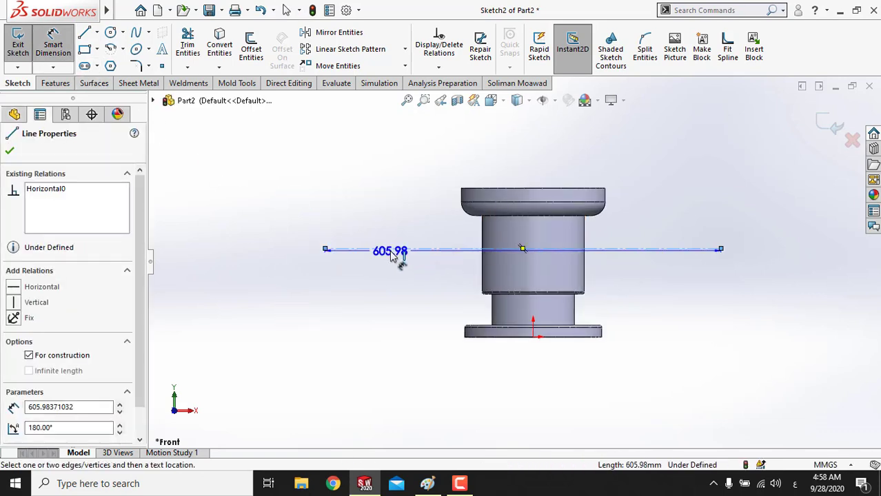
key(Escape)
key(Escape)
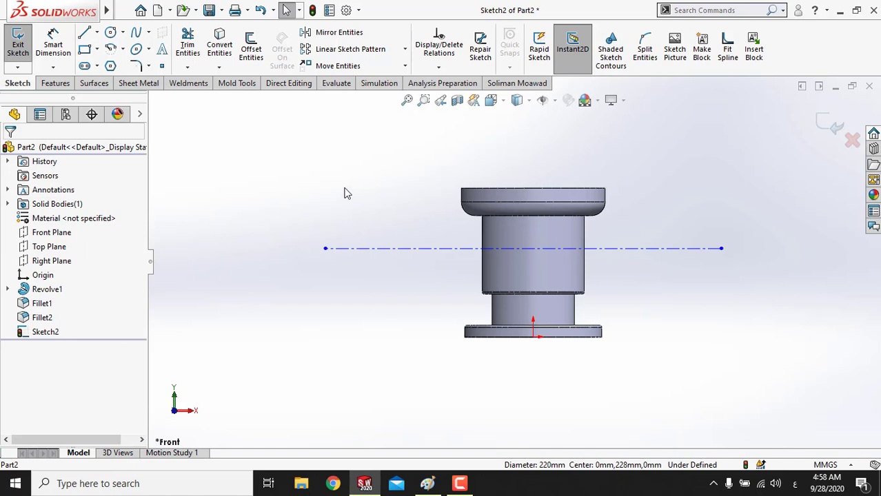
Dimension the top edge to the centerline at 90 mm and exit Smart Dimension.
click(53, 45)
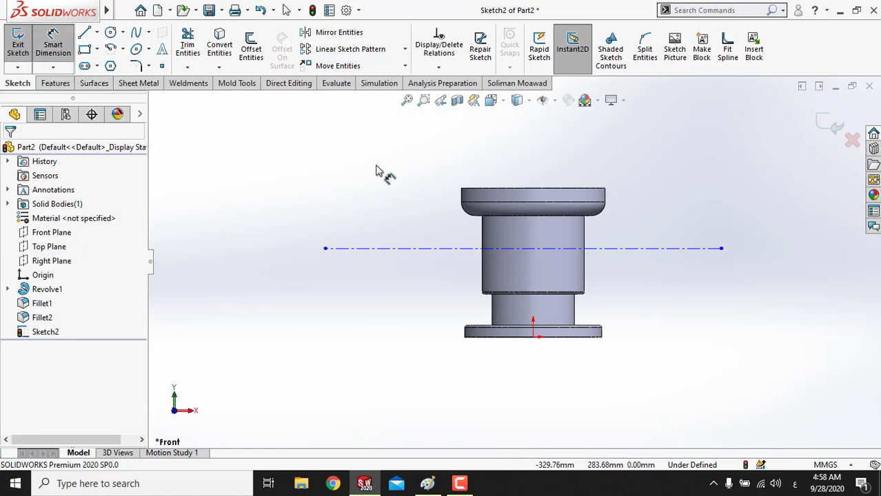
click(487, 189)
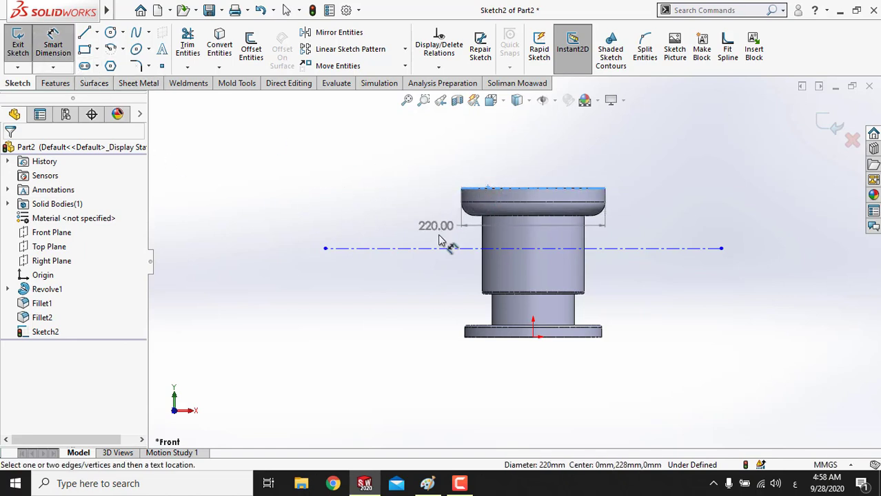
click(422, 249)
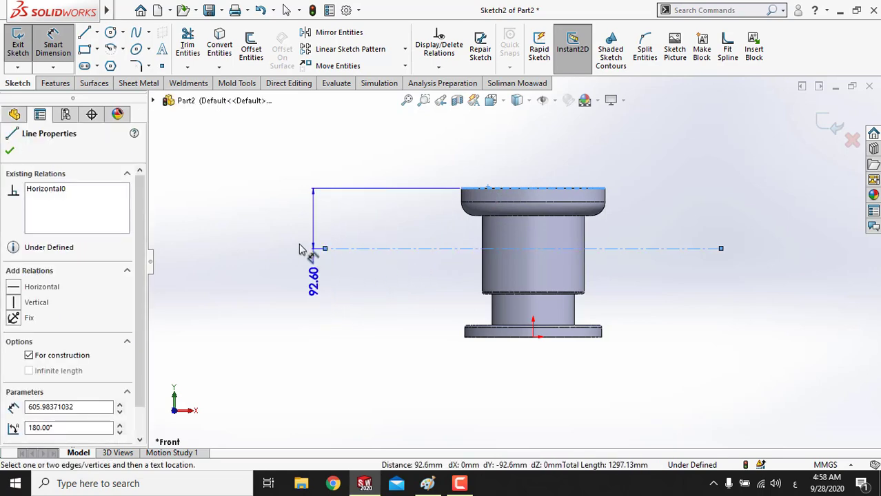
click(222, 228)
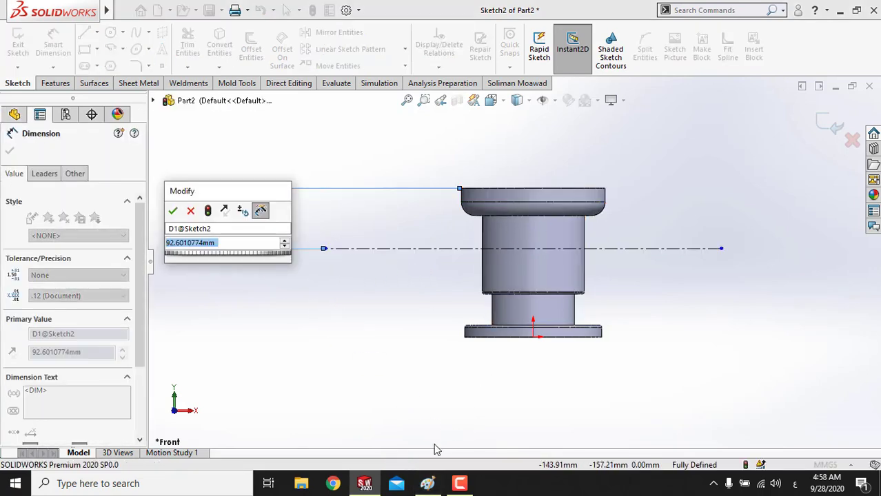
click(428, 484)
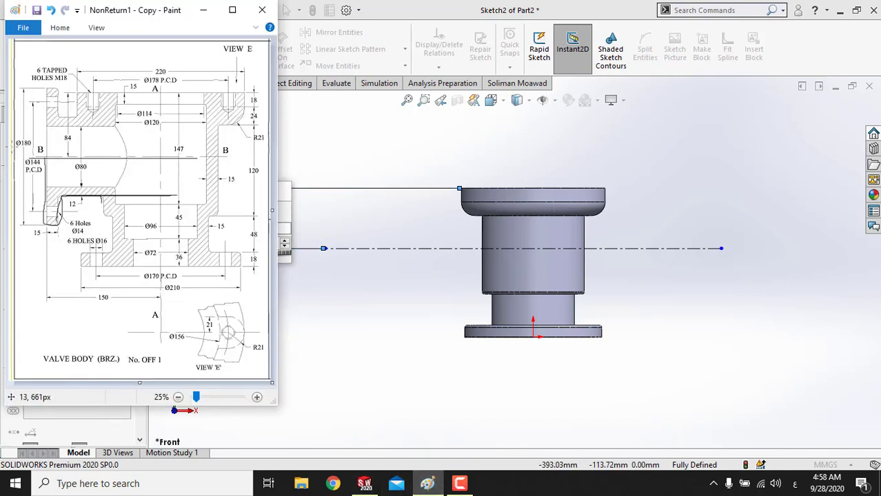
click(334, 152)
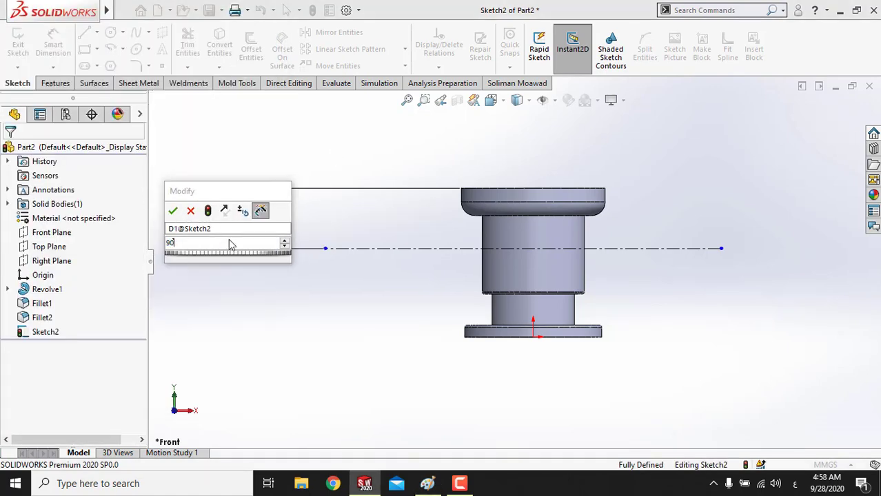
key(Escape)
key(Escape)
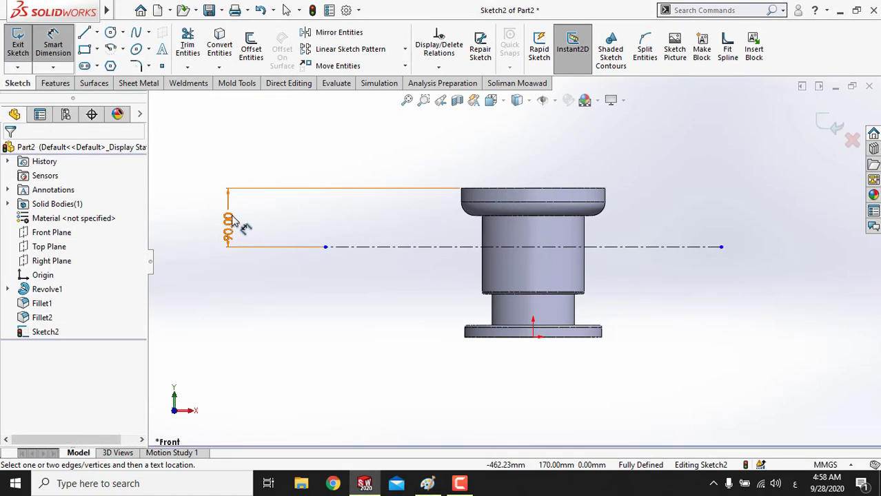
scroll(657, 236, down, 2)
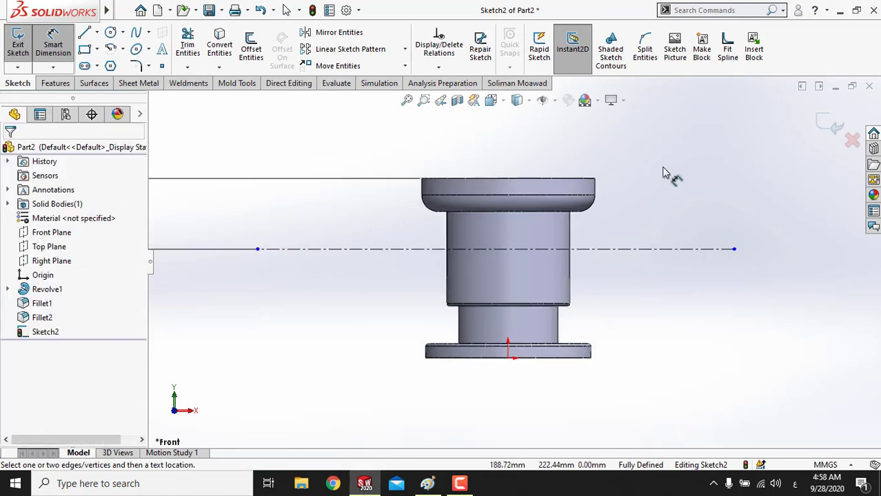
right_click(663, 168)
click(661, 224)
scroll(646, 274, up, 2)
scroll(678, 230, down, 1)
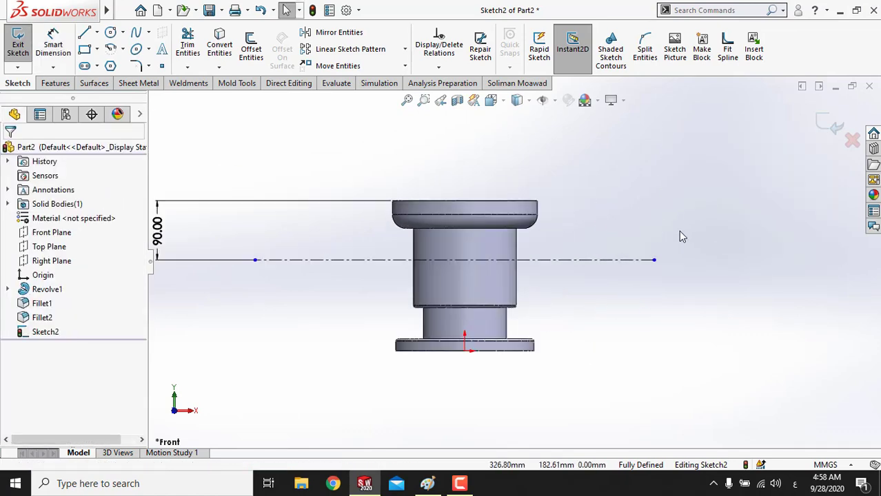
click(427, 484)
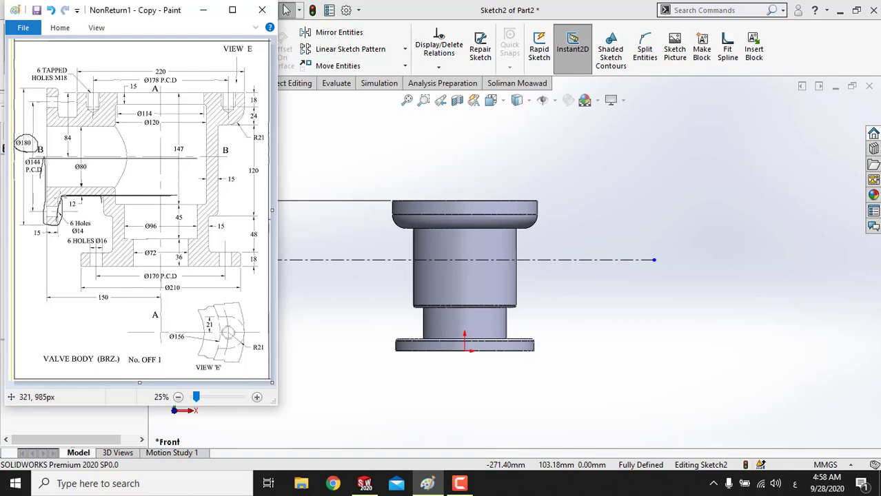
Draw a short vertical line down from the centerline and discard the unwanted arc.
click(359, 166)
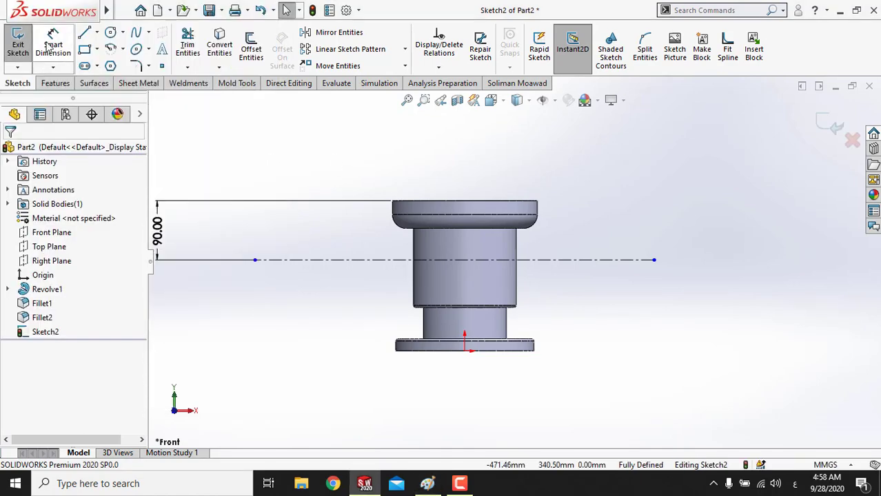
click(84, 33)
click(305, 260)
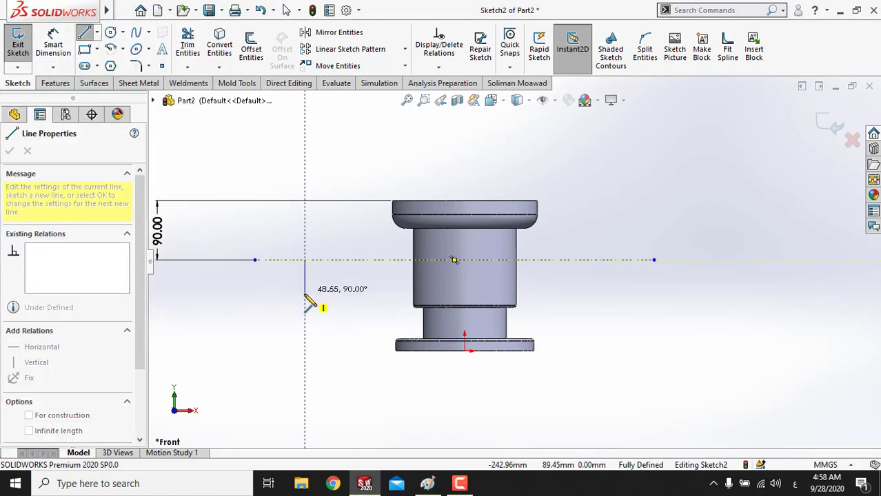
click(305, 295)
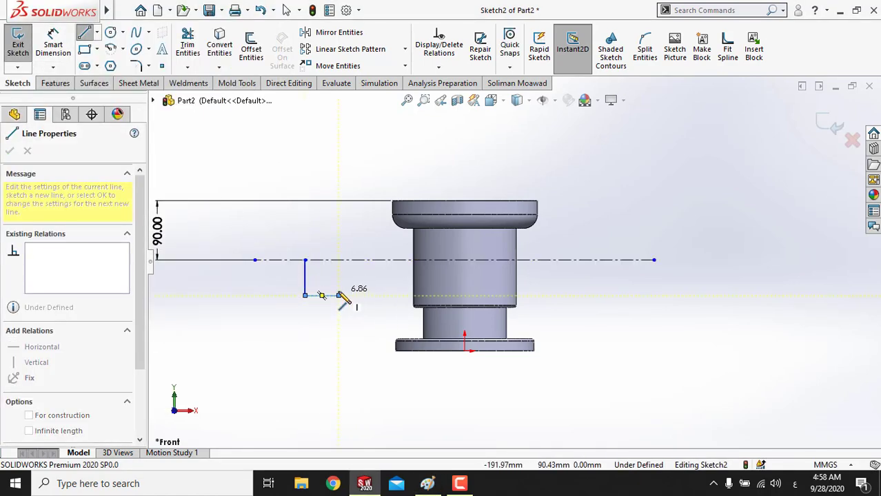
click(428, 485)
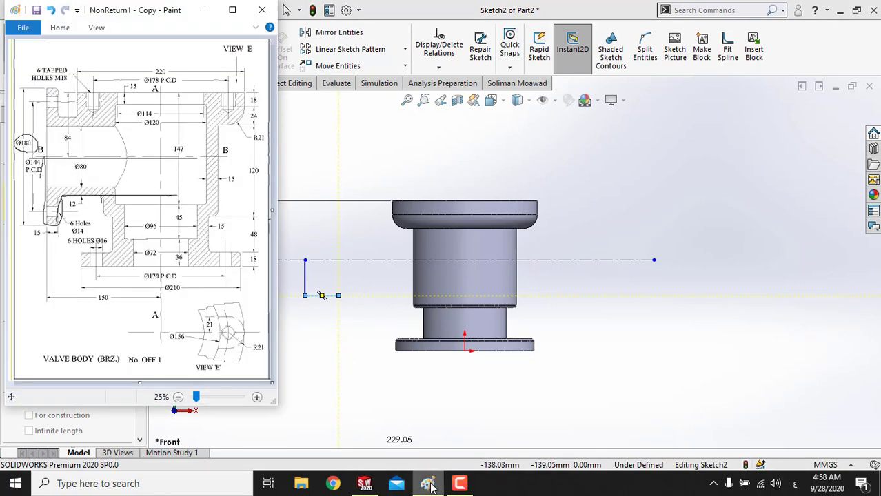
click(429, 485)
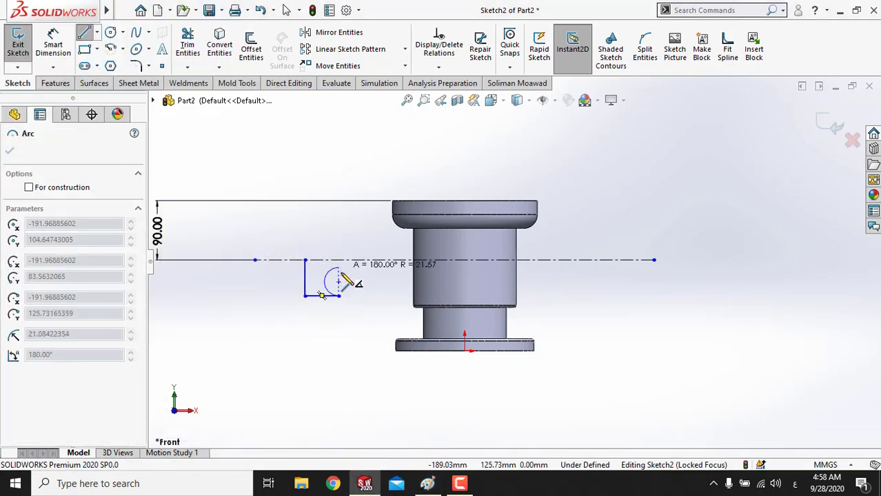
right_click(367, 276)
click(387, 285)
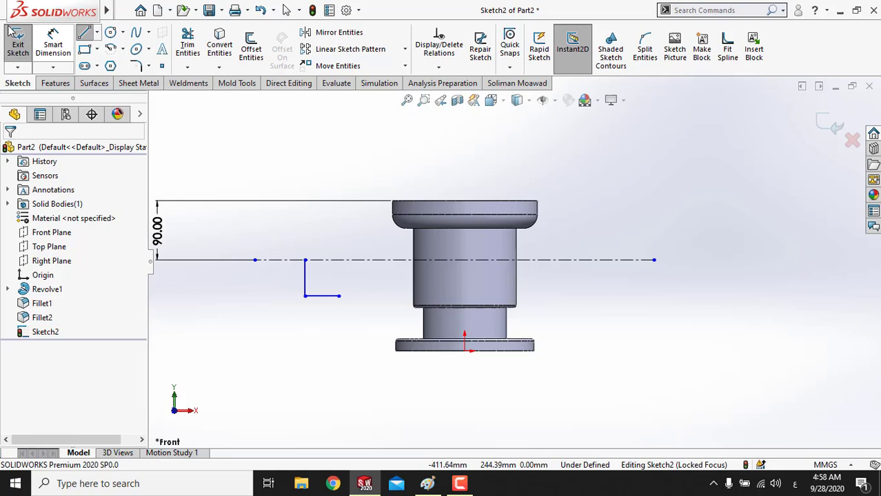
Draw the vertical step and the long horizontal bore line inside the body.
click(84, 32)
click(339, 295)
click(338, 271)
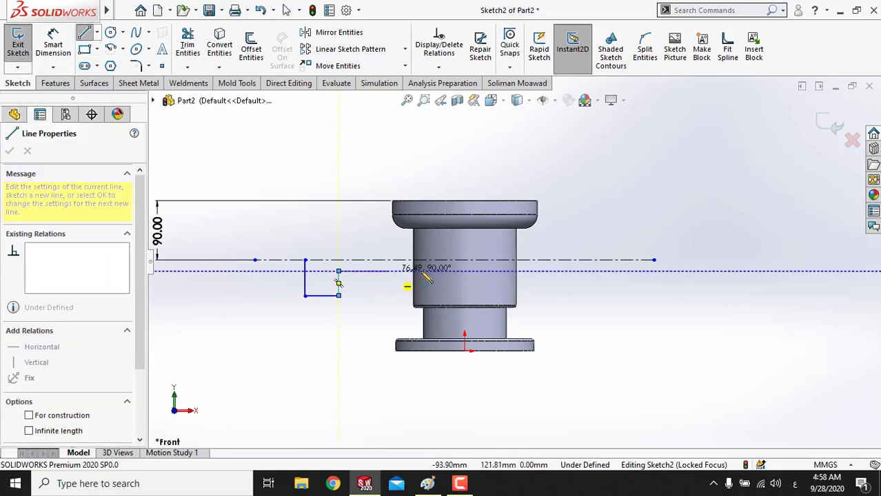
click(465, 271)
right_click(462, 243)
click(469, 250)
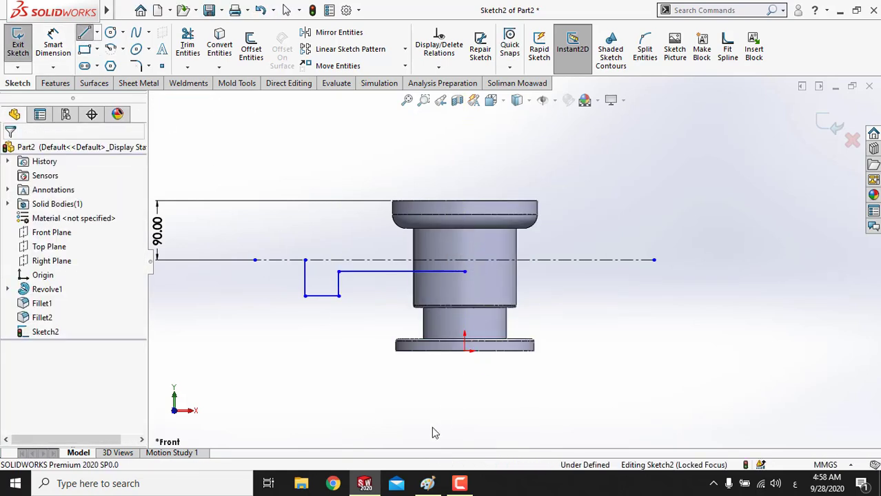
click(429, 484)
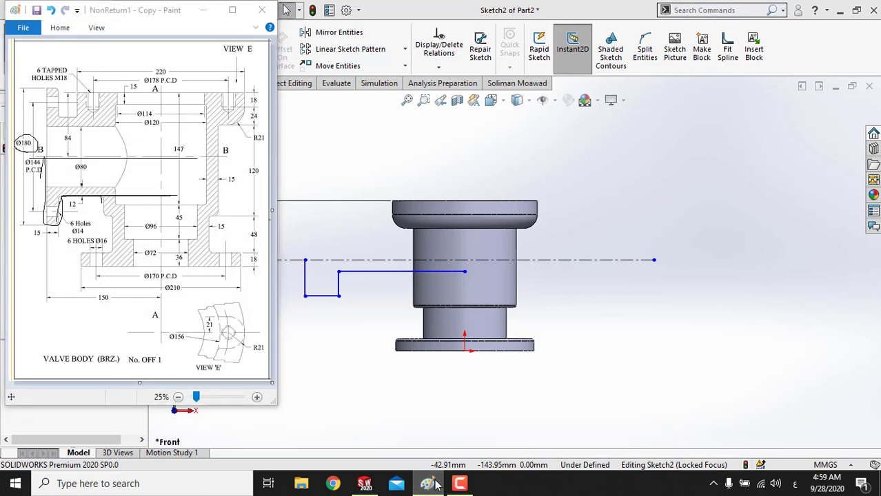
click(434, 484)
Make the long line's right end vertical with the origin.
click(465, 271)
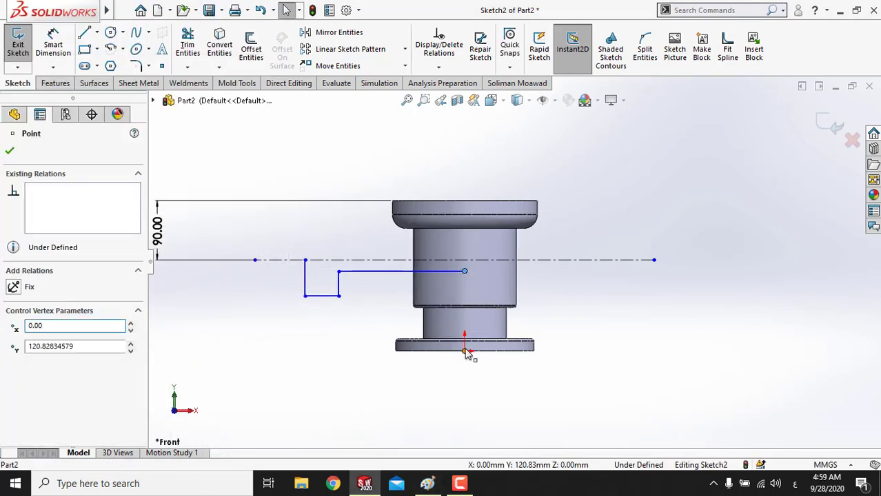
ctrl+click(465, 352)
click(523, 303)
click(609, 333)
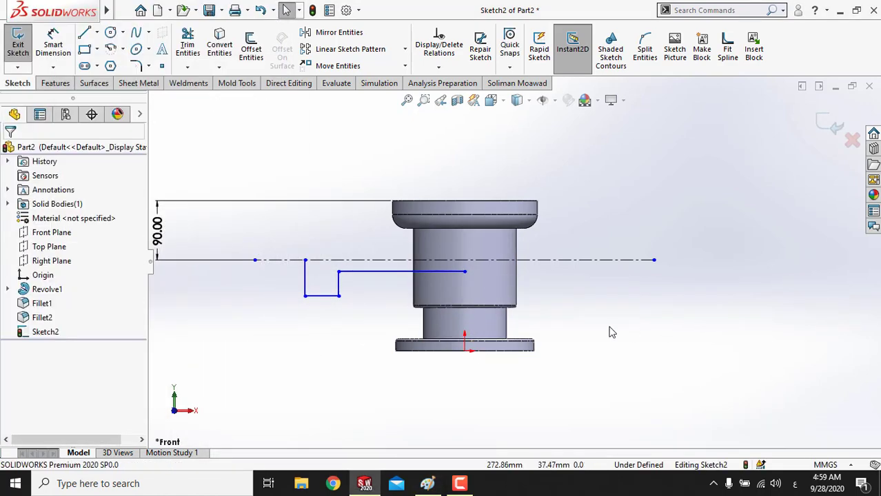
click(427, 485)
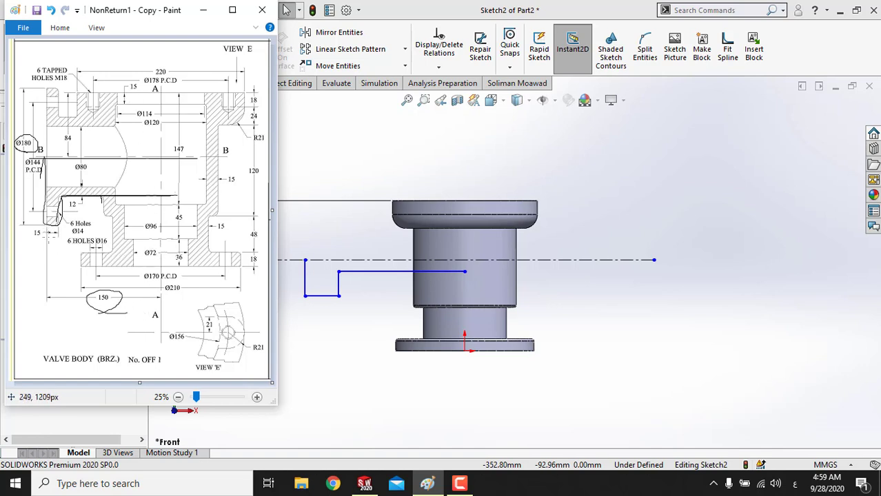
Dimension the origin to the left vertical line at 150 mm.
click(337, 340)
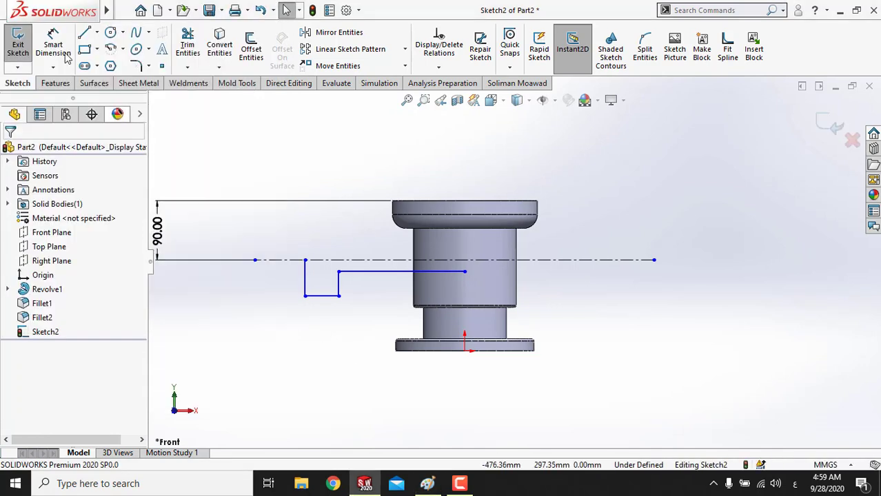
click(464, 352)
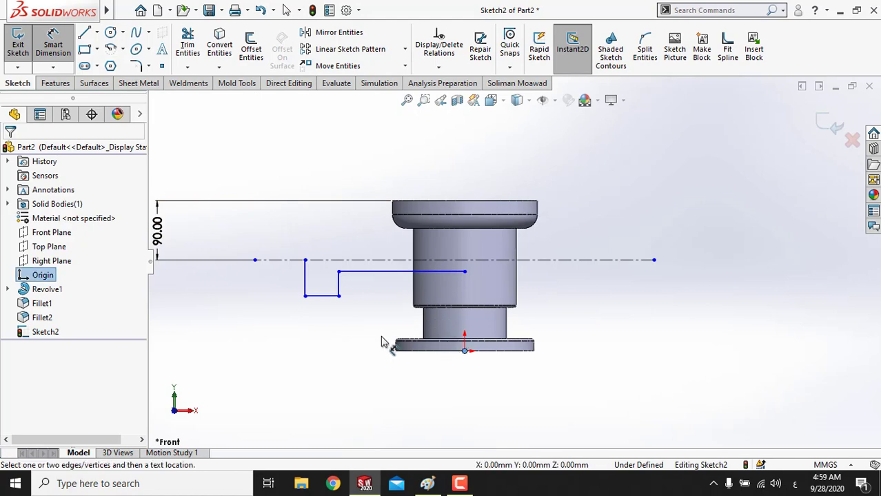
click(303, 291)
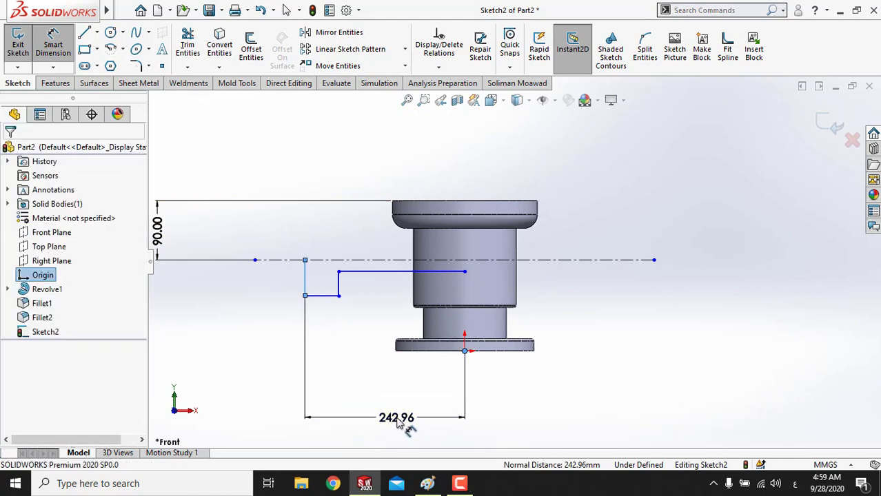
click(398, 420)
key(Return)
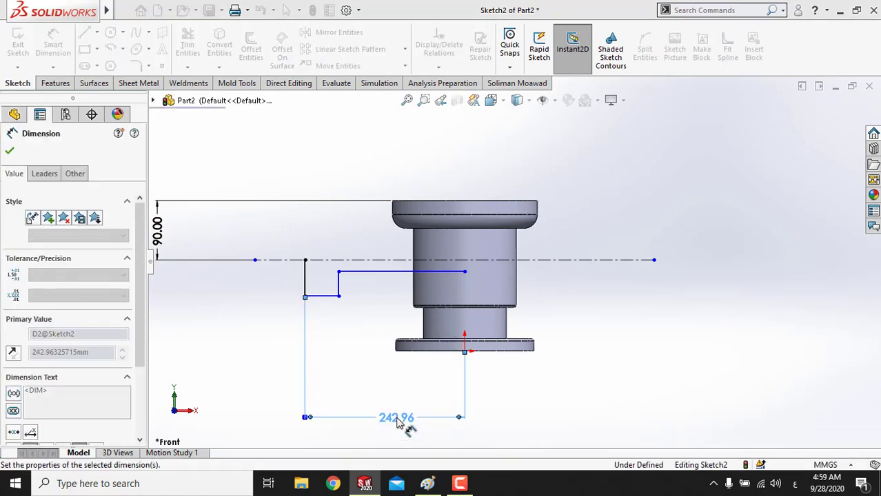
text(150)
key(Return)
key(Escape)
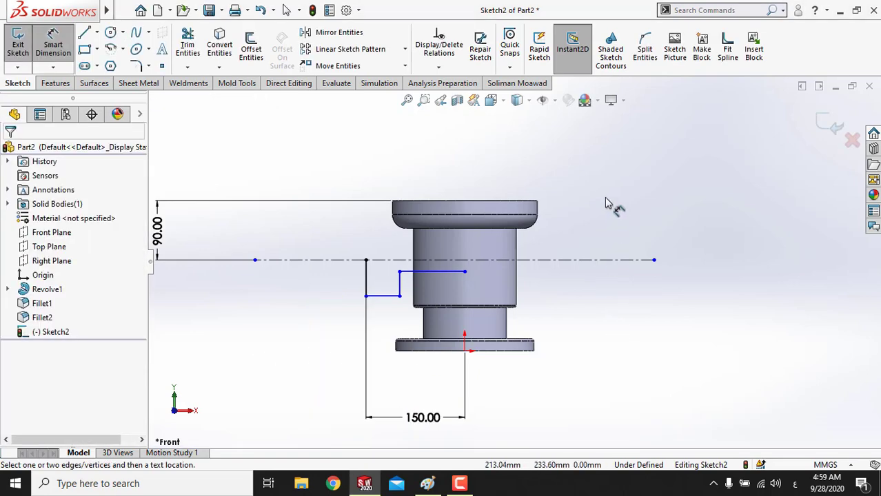
right_click(609, 201)
click(640, 239)
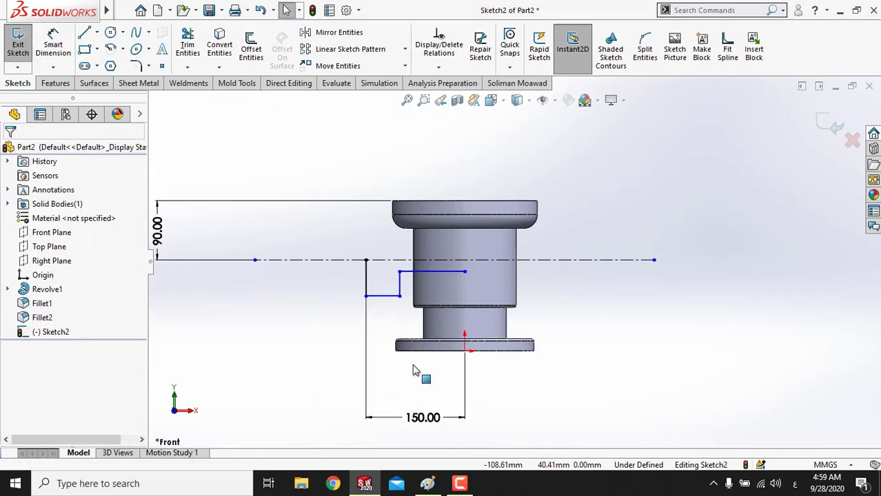
Give the short horizontal step line a 15 mm length.
click(427, 484)
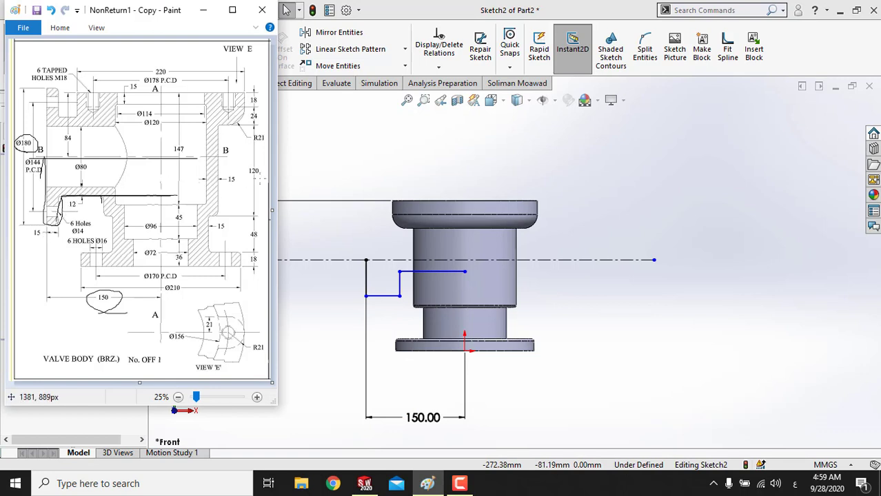
click(291, 167)
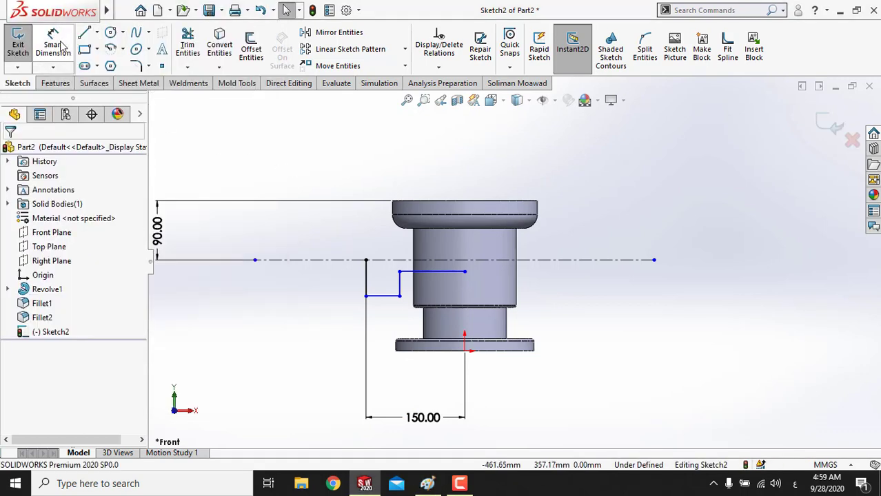
click(53, 45)
click(383, 295)
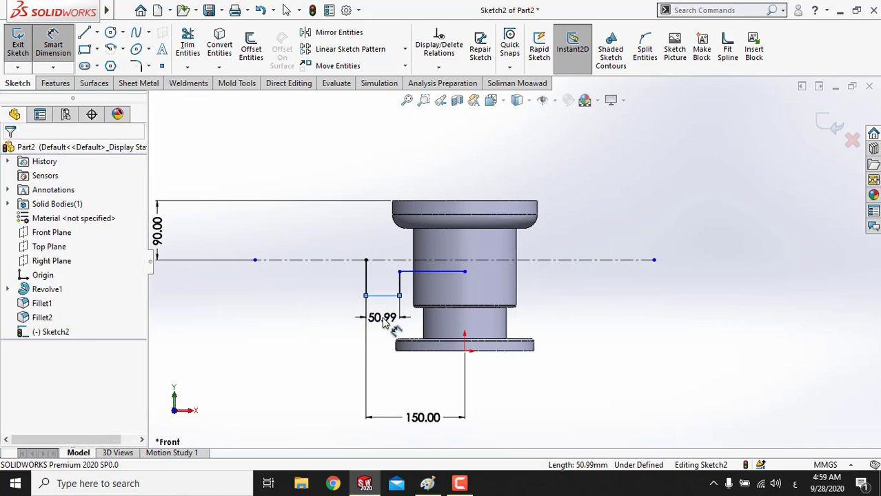
click(384, 323)
text(15)
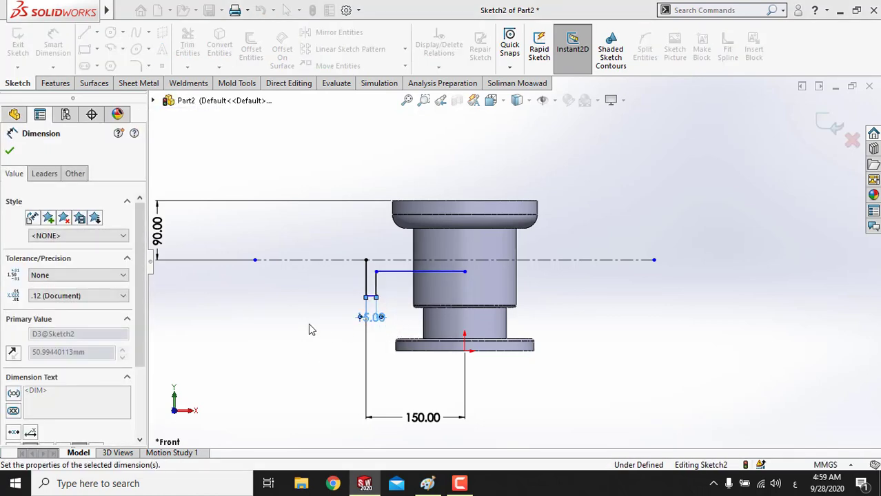
scroll(448, 285, down, 3)
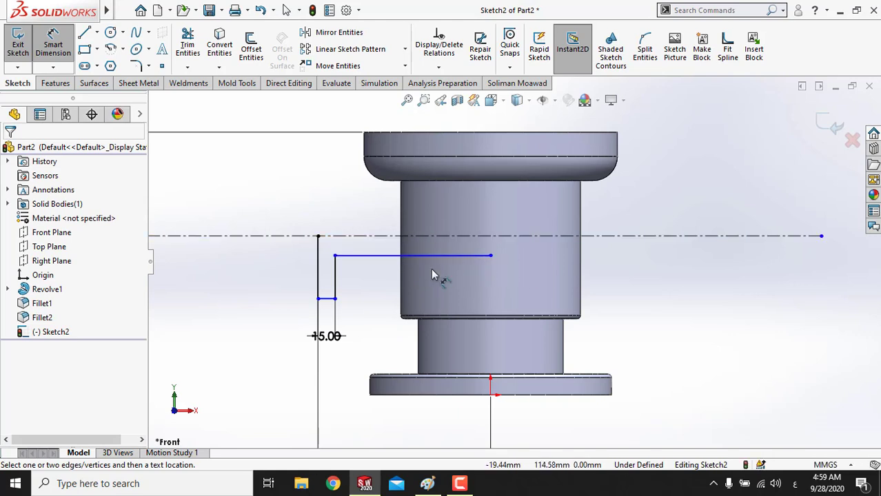
right_click(315, 196)
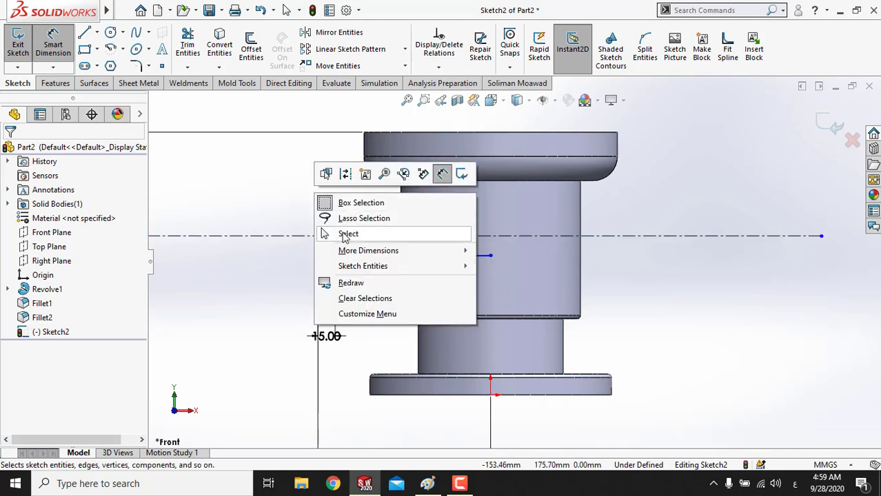
click(346, 236)
Select the long line's end and the origin, then compare with the reference drawing.
click(490, 260)
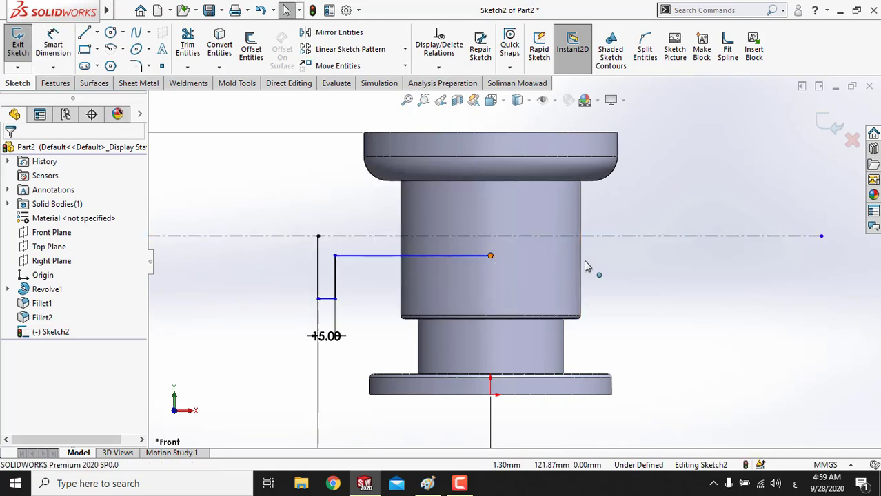
click(657, 298)
scroll(515, 290, up, 2)
click(501, 293)
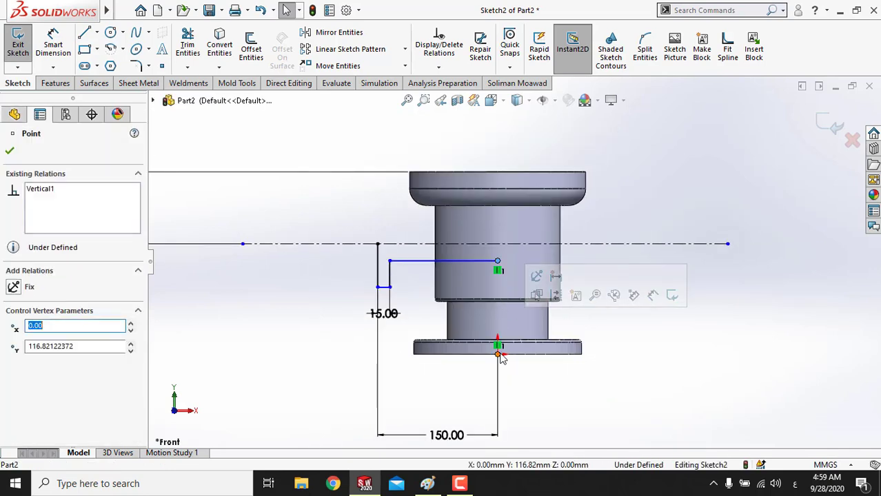
click(600, 335)
scroll(511, 264, up, 2)
scroll(607, 293, down, 2)
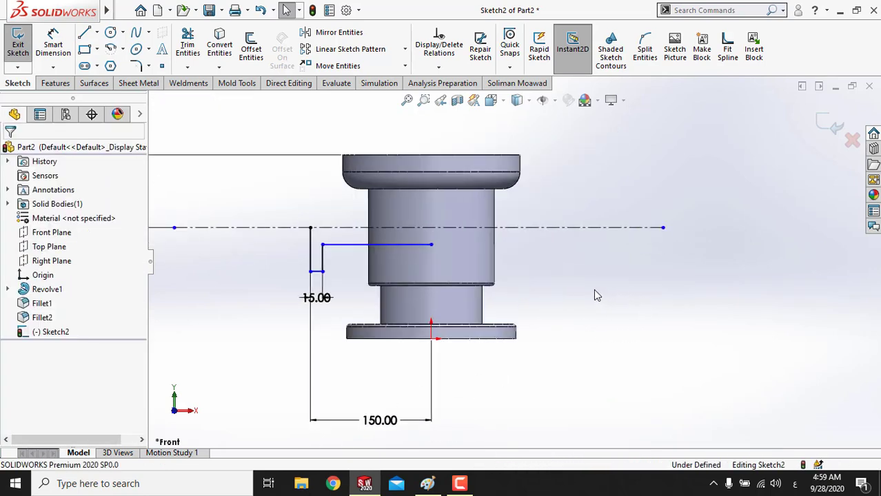
click(427, 483)
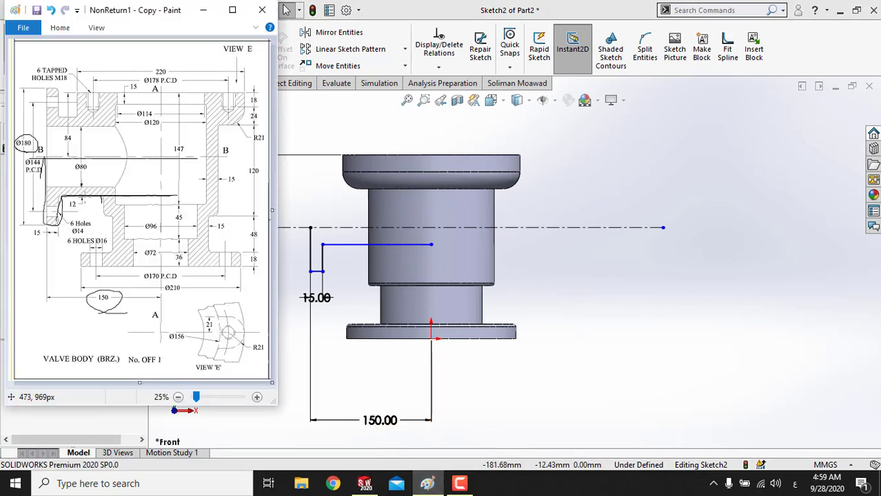
click(337, 106)
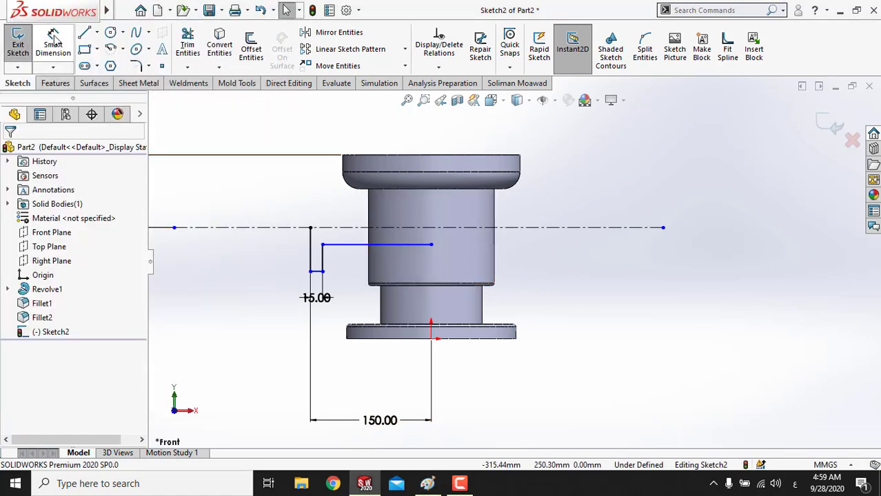
Dimension the long horizontal bore line at 104 mm (24+80).
click(53, 40)
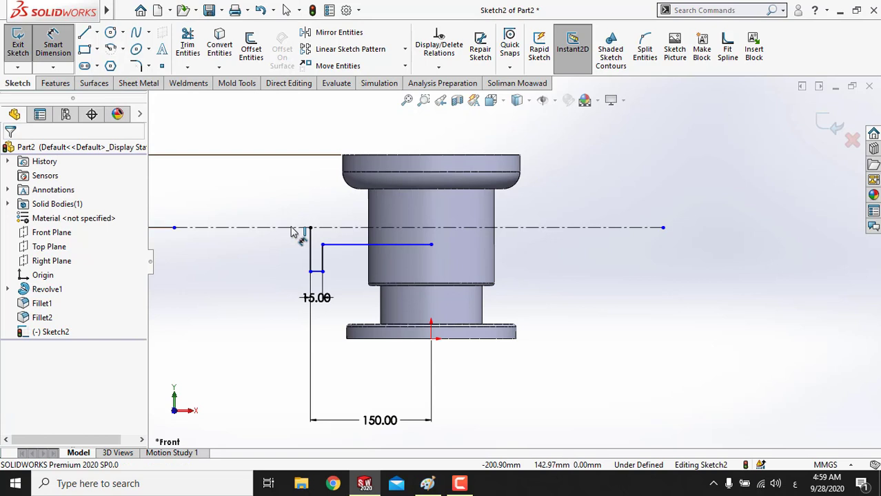
click(354, 245)
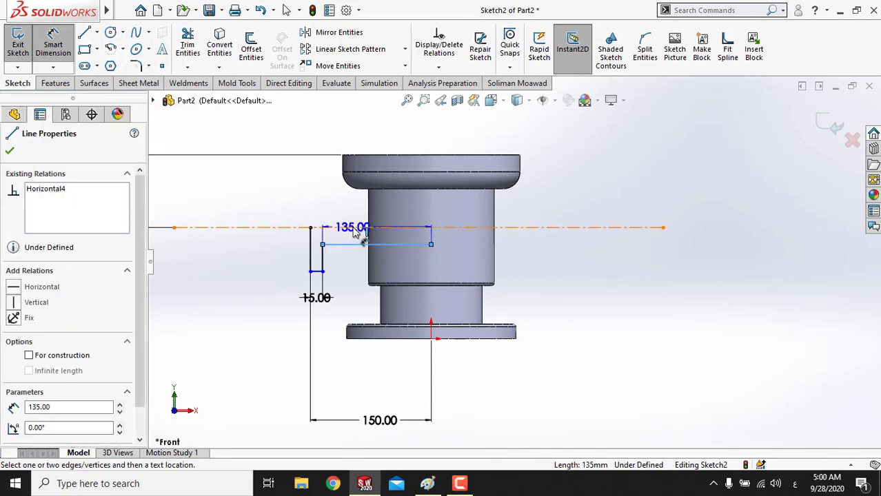
click(355, 228)
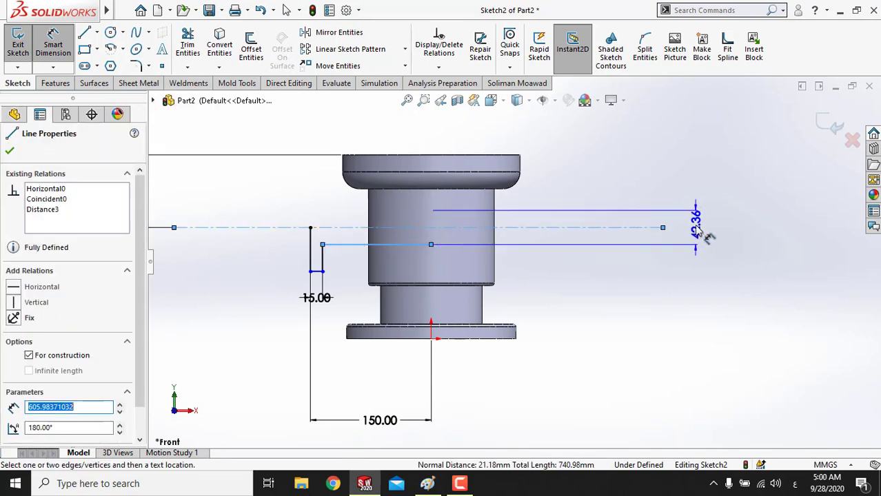
click(698, 232)
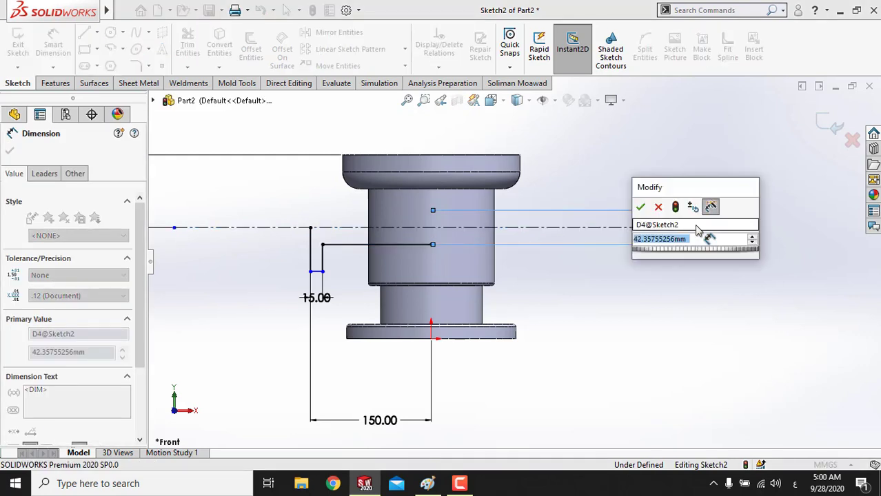
text(=d)
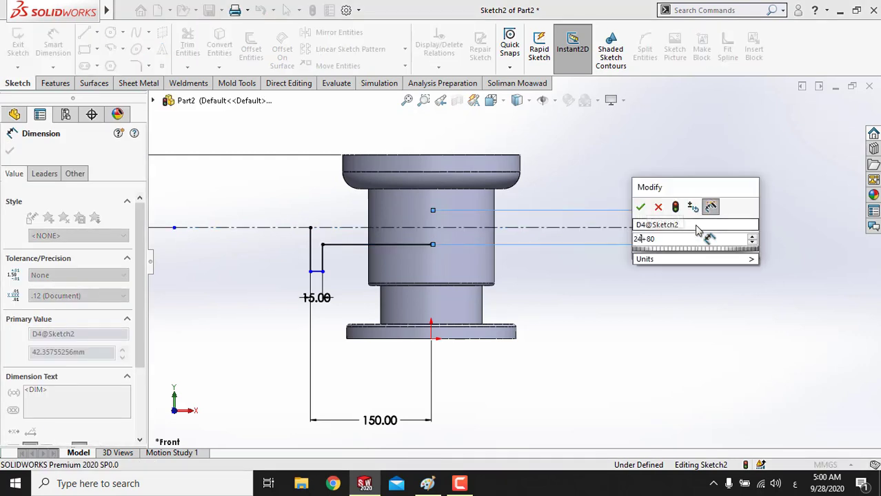
key(Escape)
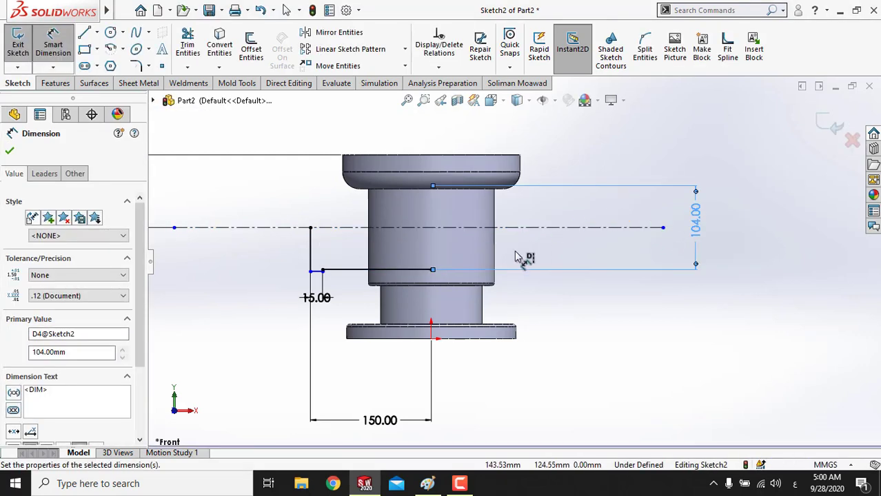
scroll(412, 272, down, 3)
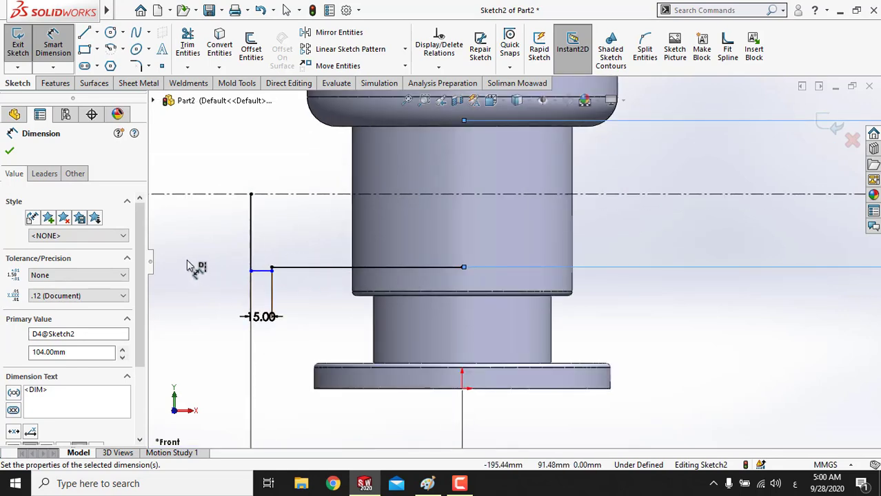
click(205, 277)
Stop dimensioning and drag the short end segment lower.
right_click(251, 271)
click(238, 291)
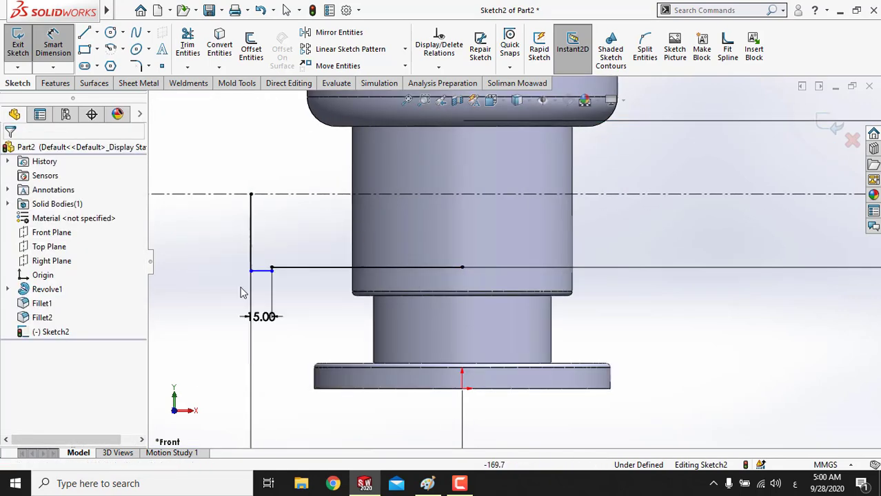
drag(251, 271, 200, 291)
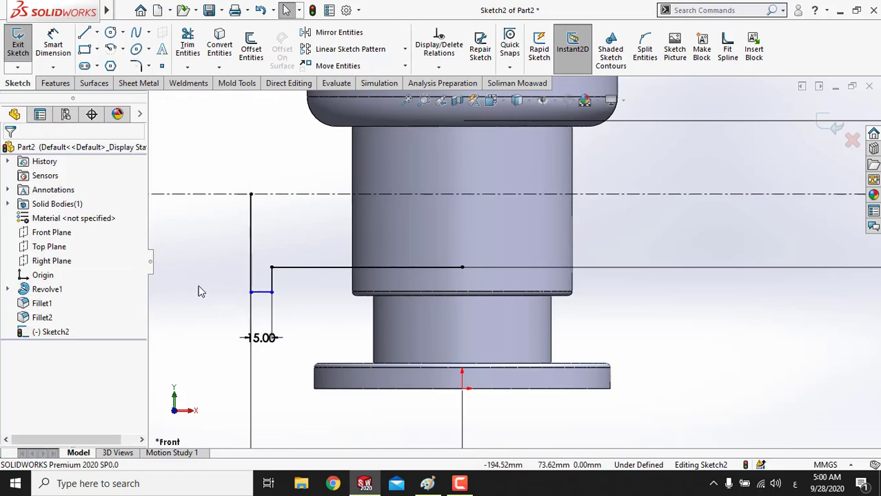
Check the reference drawing and return to the sketch.
key(alt+Tab)
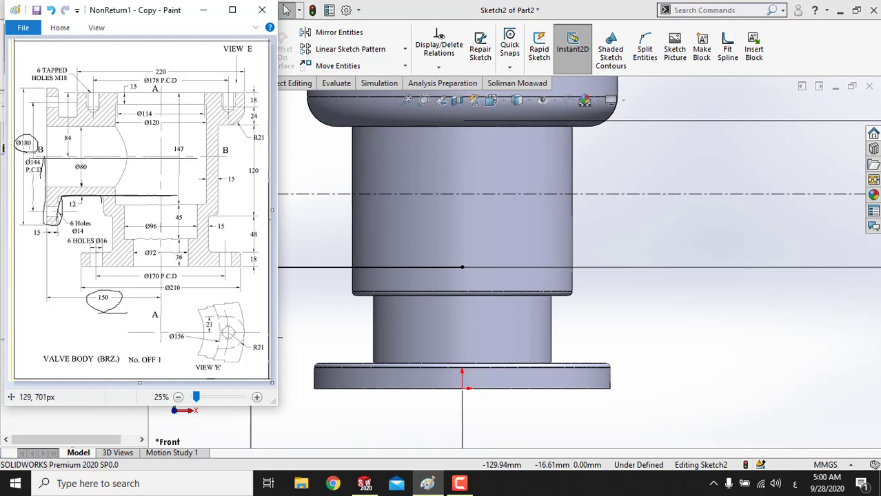
click(309, 169)
scroll(324, 228, up, 5)
scroll(303, 235, down, 2)
scroll(367, 278, down, 1)
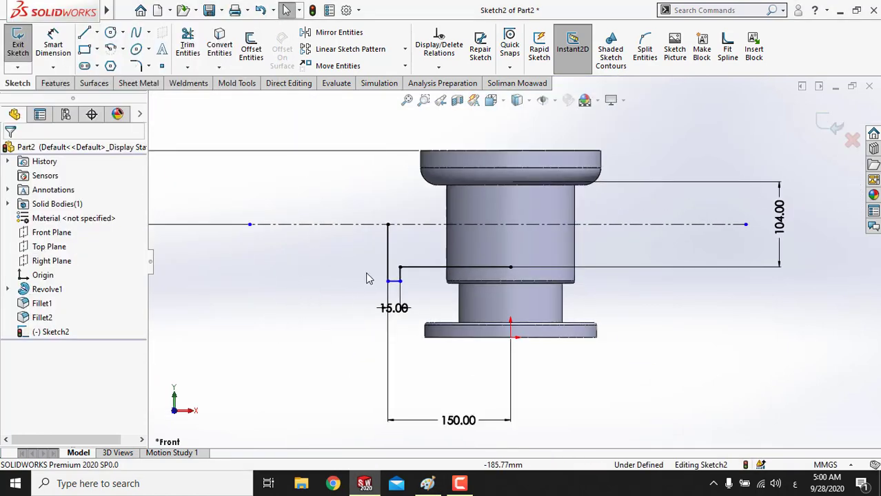
scroll(367, 278, up, 3)
scroll(347, 231, down, 2)
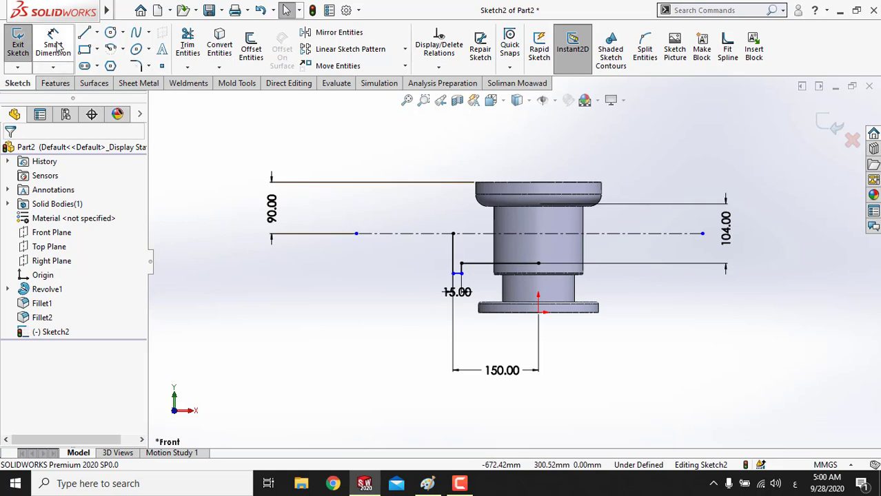
Dimension the short lower step line 90 mm below the centreline.
click(53, 45)
scroll(441, 255, down, 3)
click(503, 302)
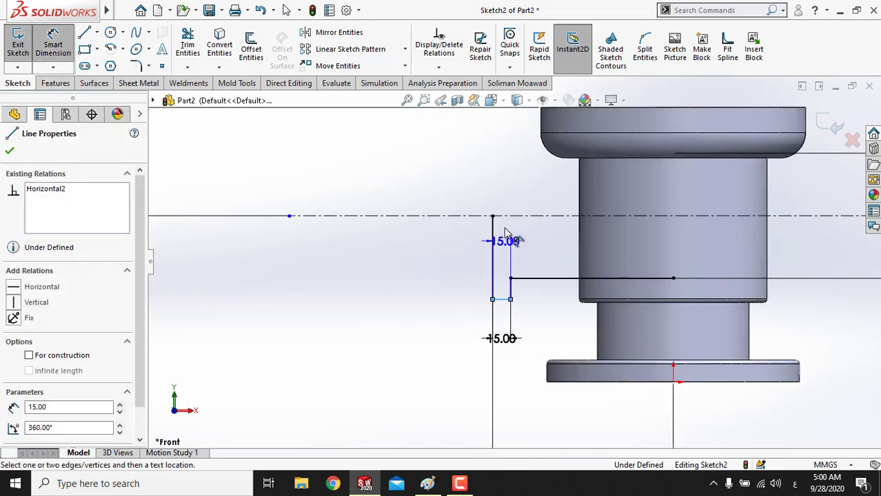
click(506, 215)
click(246, 270)
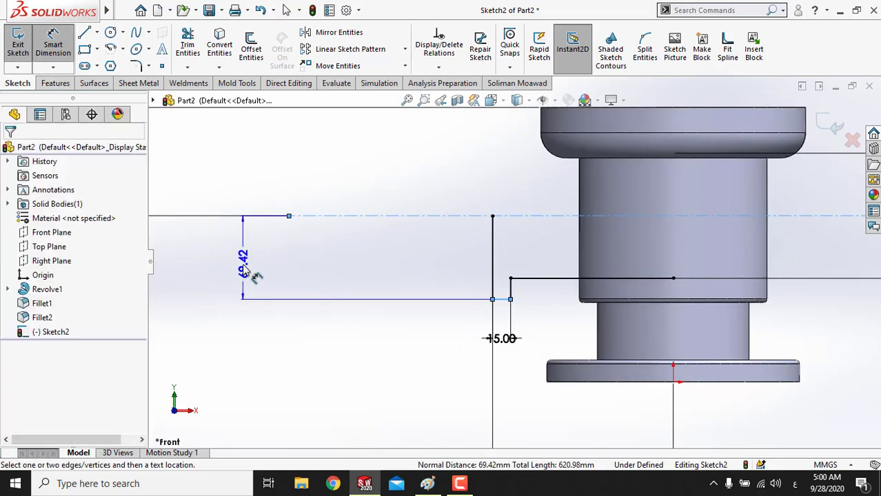
text(90)
key(Escape)
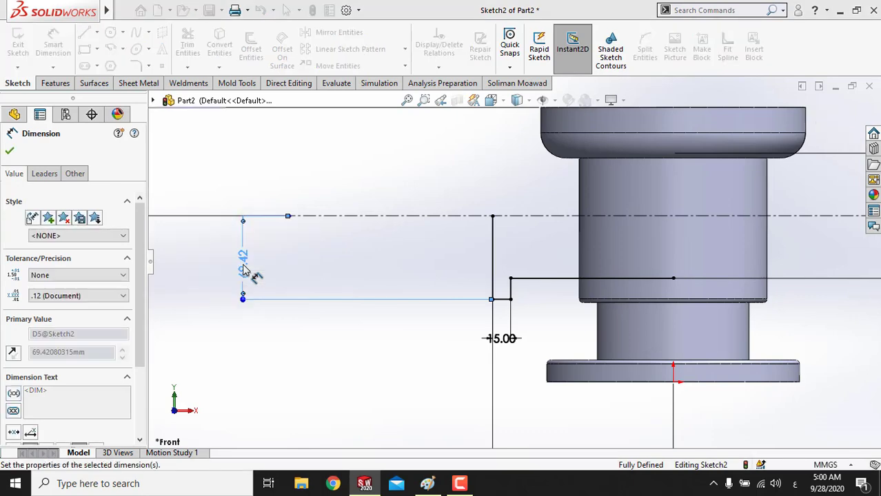
click(311, 200)
right_click(309, 174)
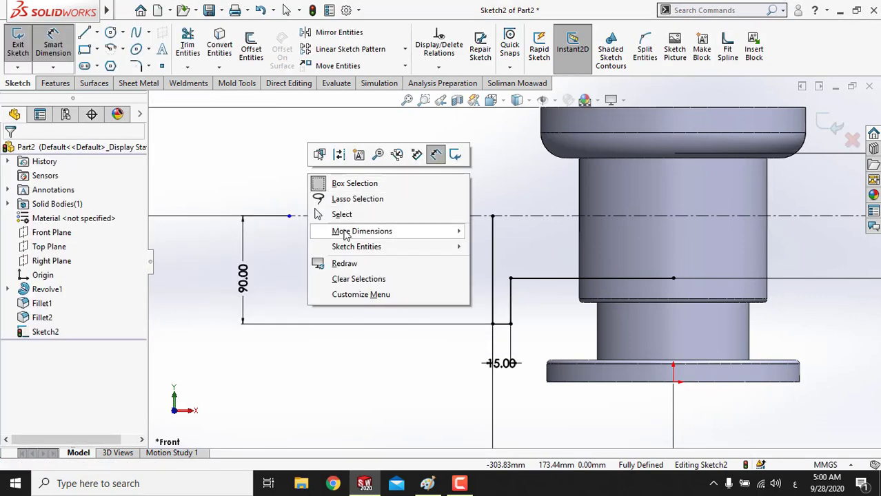
key(Escape)
key(Escape)
scroll(367, 231, up, 3)
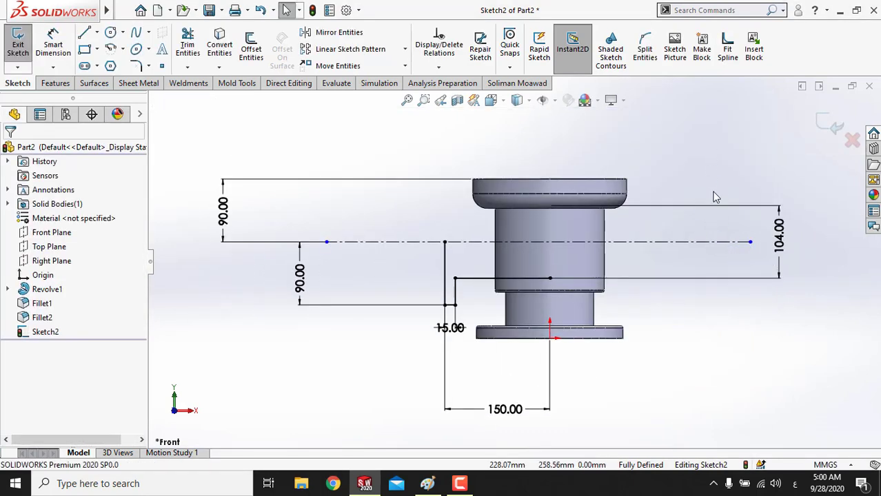
scroll(713, 191, down, 2)
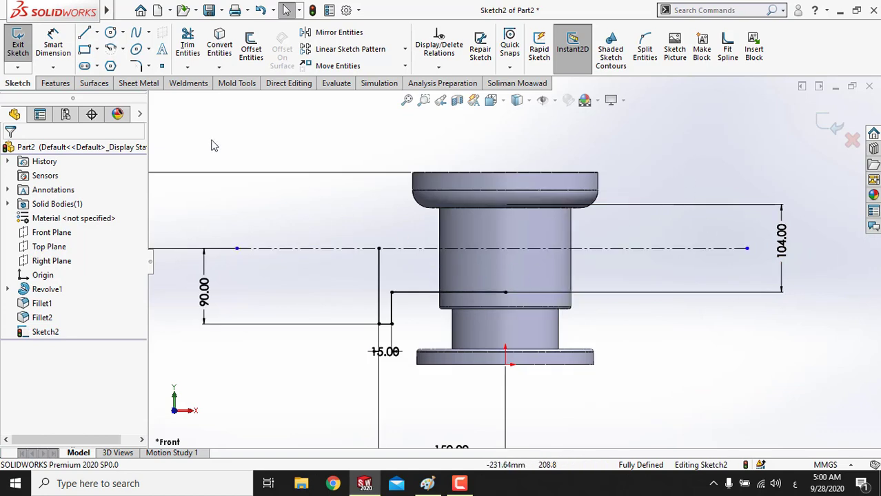
Draw a vertical line from the lower step's end up to the centreline and a line back along the axis.
click(84, 33)
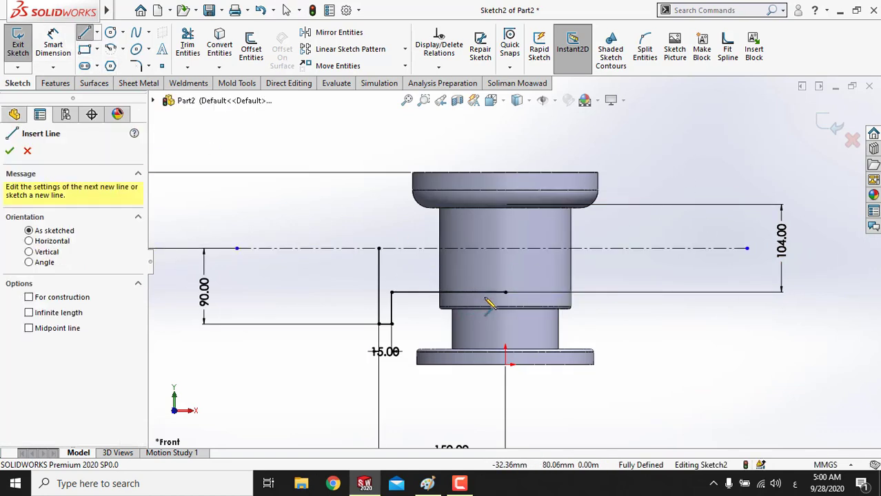
click(506, 292)
click(506, 249)
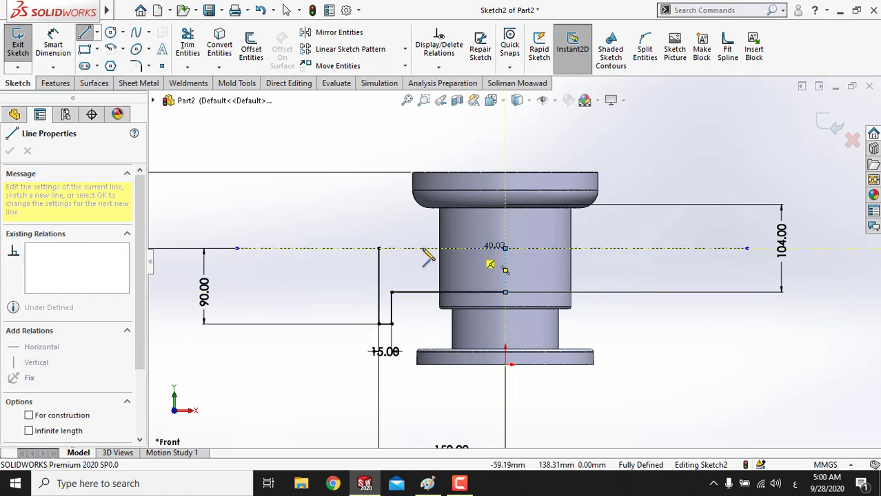
double_click(379, 248)
right_click(364, 231)
click(373, 197)
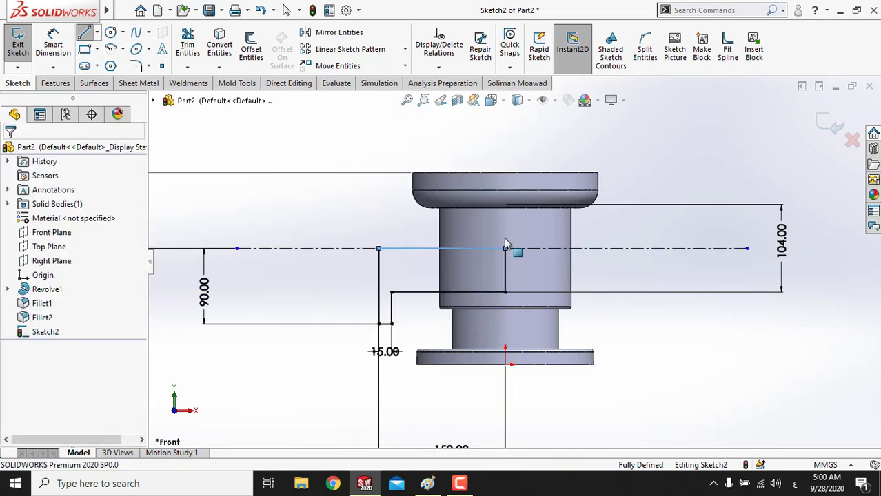
scroll(514, 263, up, 3)
click(428, 484)
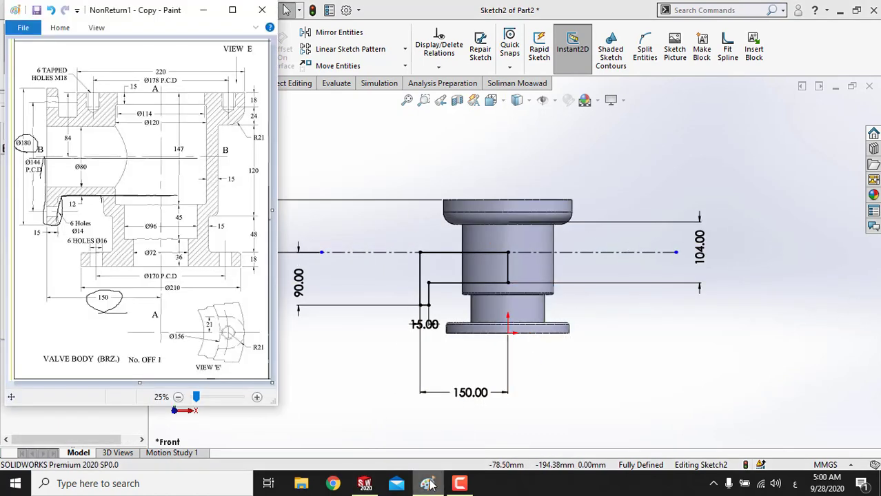
mouse_move(427, 483)
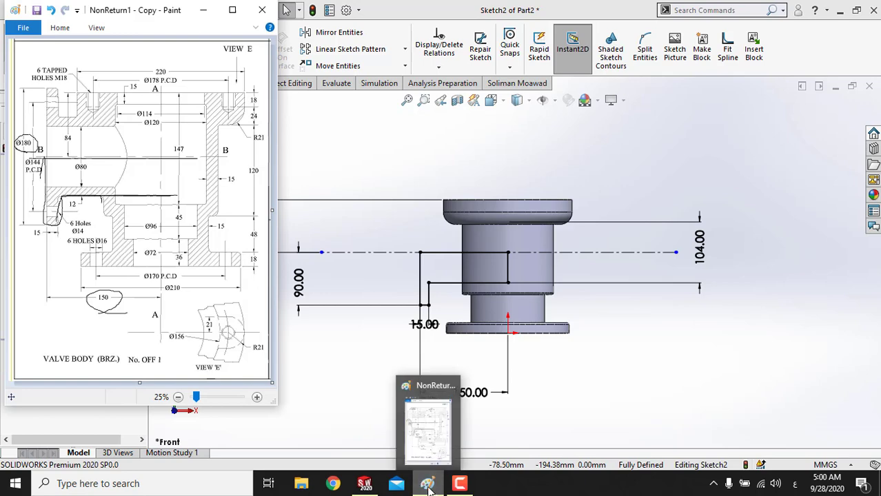
click(426, 486)
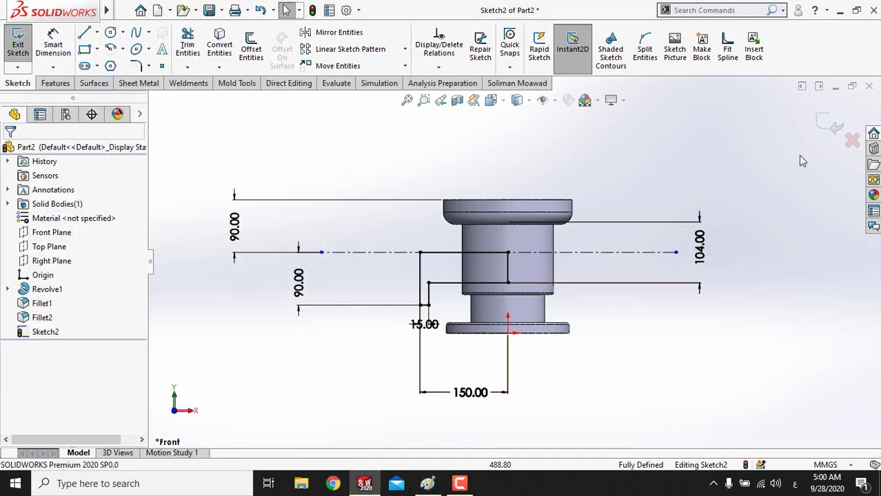
Exit the sketch and revolve it 360° about the centreline into the flanged side branch.
key(ctrl+b)
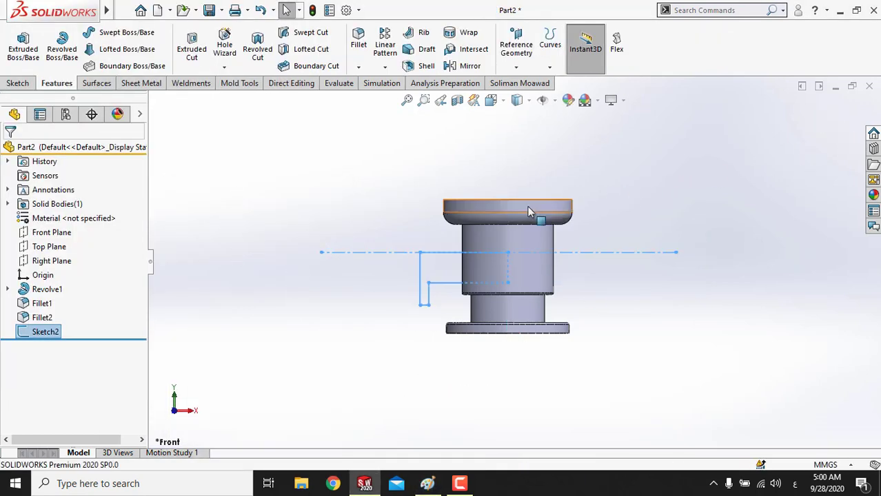
key(r)
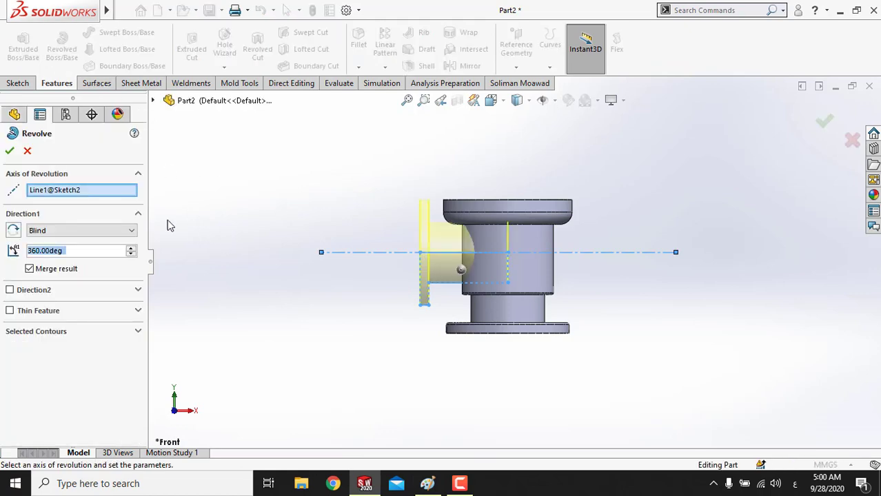
click(9, 147)
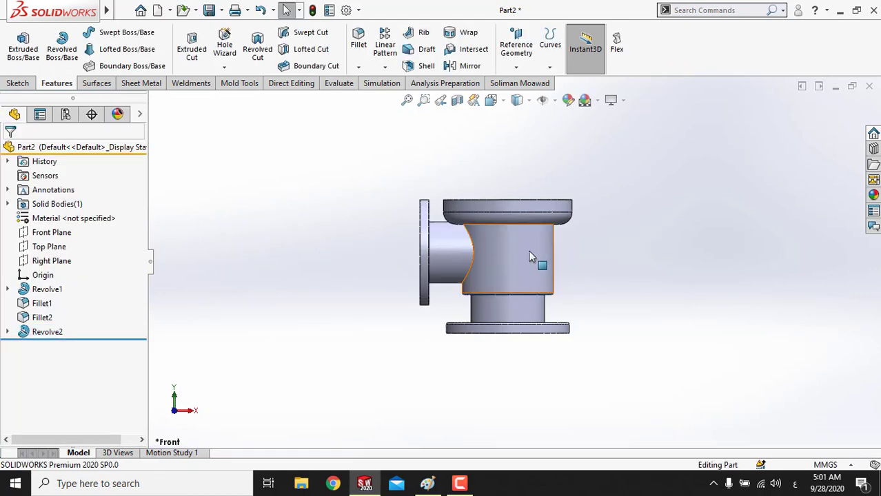
mouse_move(531, 256)
middle_down()
mouse_move(528, 322)
mouse_move(533, 192)
mouse_move(456, 221)
mouse_move(562, 250)
mouse_move(515, 222)
mouse_move(521, 249)
mouse_move(612, 257)
mouse_move(502, 270)
mouse_move(548, 288)
mouse_move(535, 291)
mouse_move(483, 276)
mouse_move(465, 291)
middle_up()
click(429, 484)
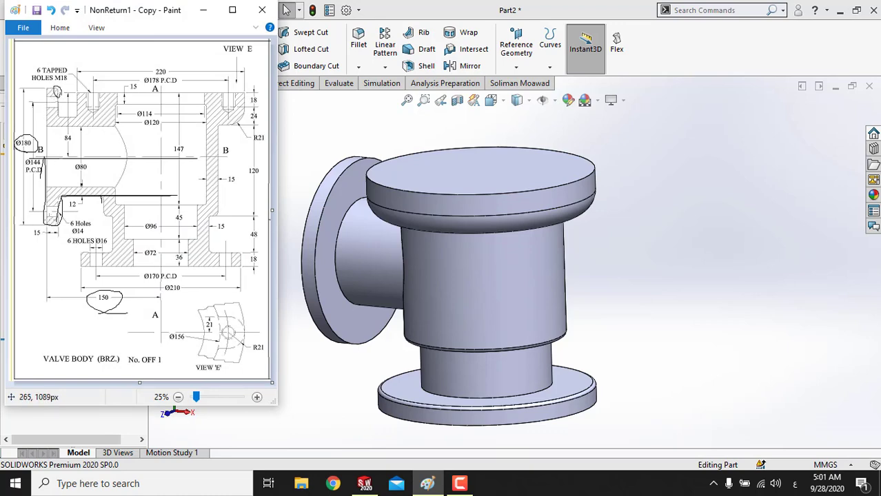
Add a 3 mm fillet to the side flange's outer circular edge.
click(337, 133)
mouse_move(409, 220)
middle_down()
mouse_move(429, 303)
mouse_move(366, 86)
middle_up()
click(359, 41)
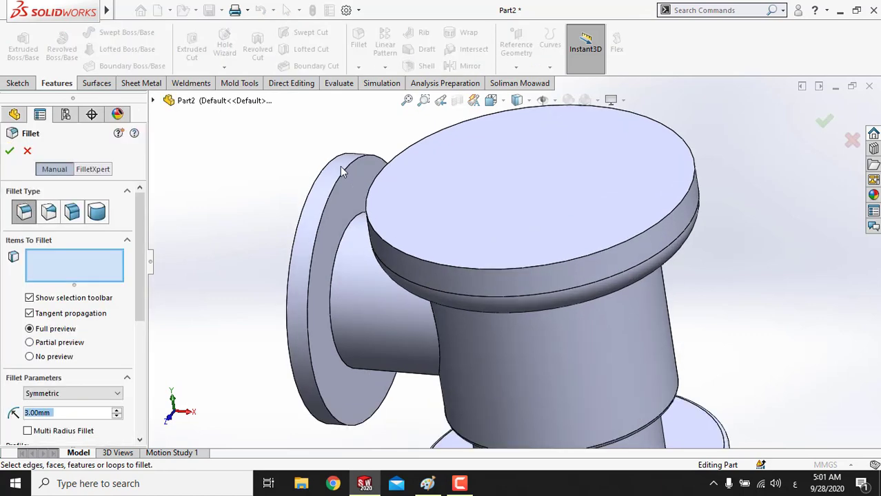
click(342, 174)
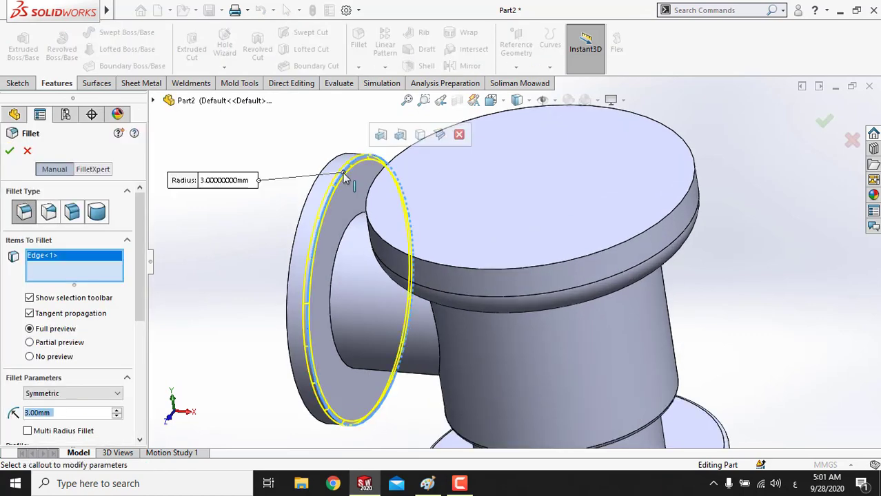
click(10, 152)
scroll(385, 287, up, 3)
mouse_move(385, 286)
middle_down()
mouse_move(541, 352)
mouse_move(531, 344)
middle_up()
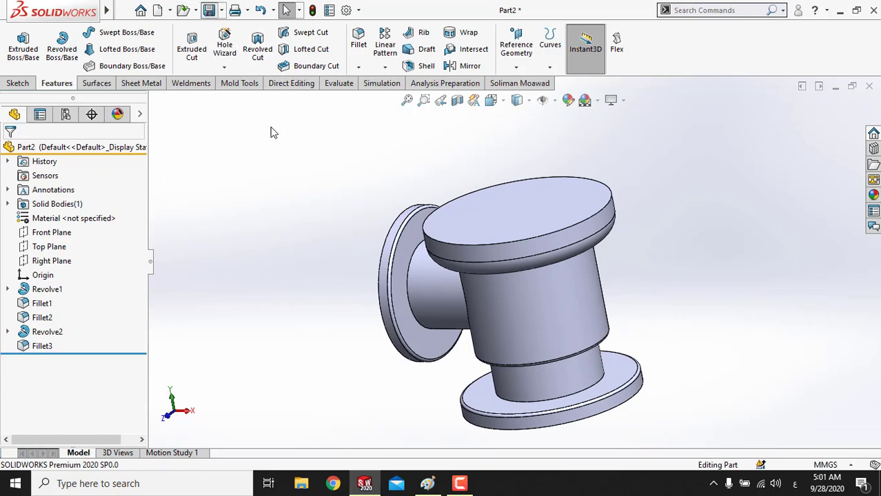
key(ctrl+s)
text(test)
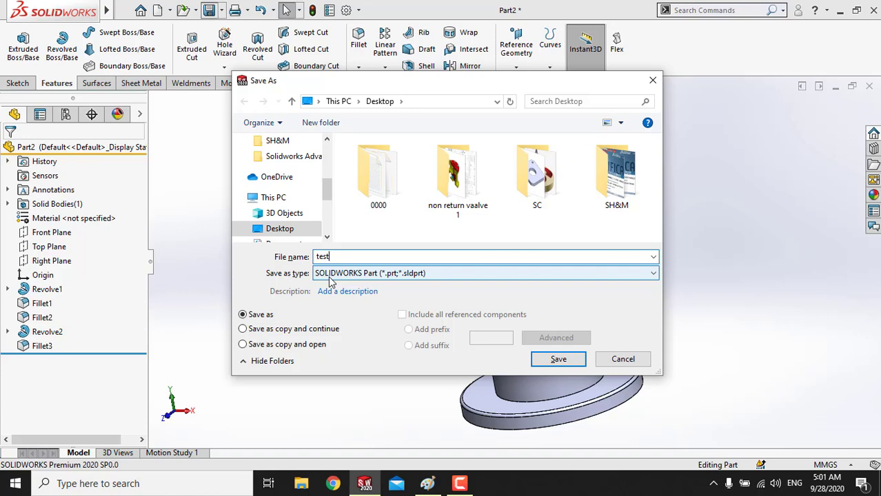
Save the part as 'test' on the Desktop.
click(278, 229)
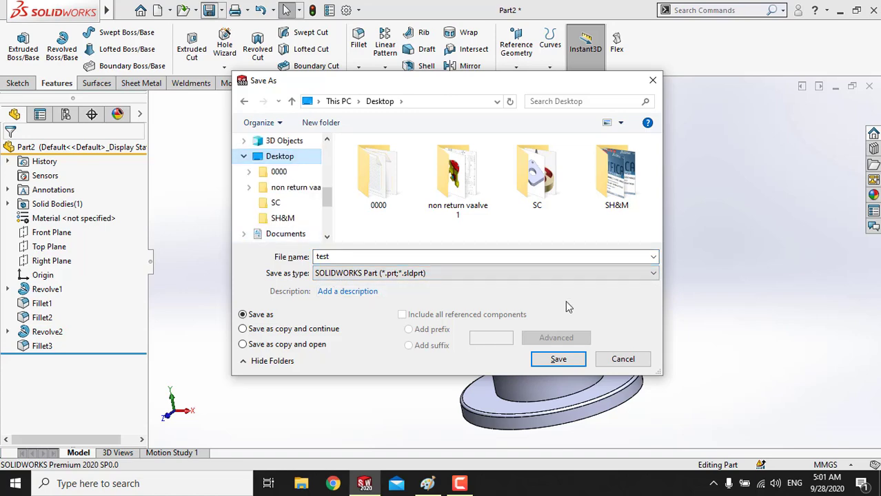
click(556, 360)
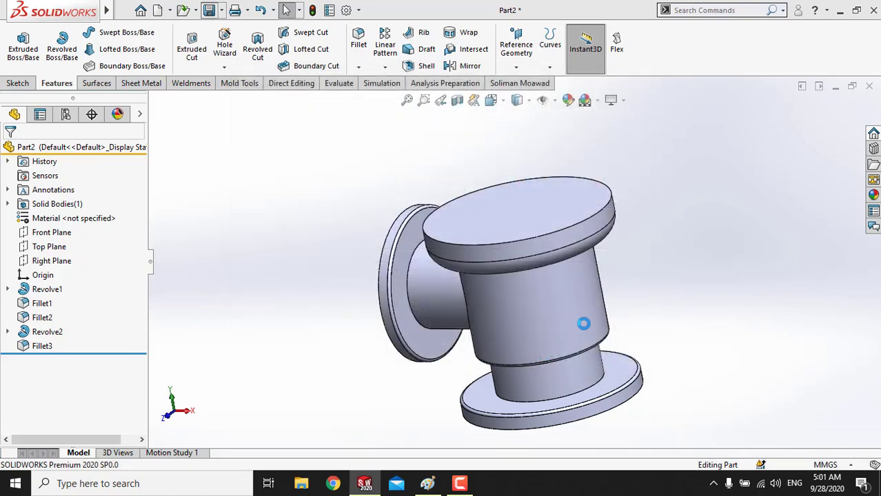
mouse_move(583, 324)
middle_down()
mouse_move(586, 373)
mouse_move(578, 343)
mouse_move(543, 301)
mouse_move(620, 334)
mouse_move(596, 334)
mouse_move(614, 298)
middle_up()
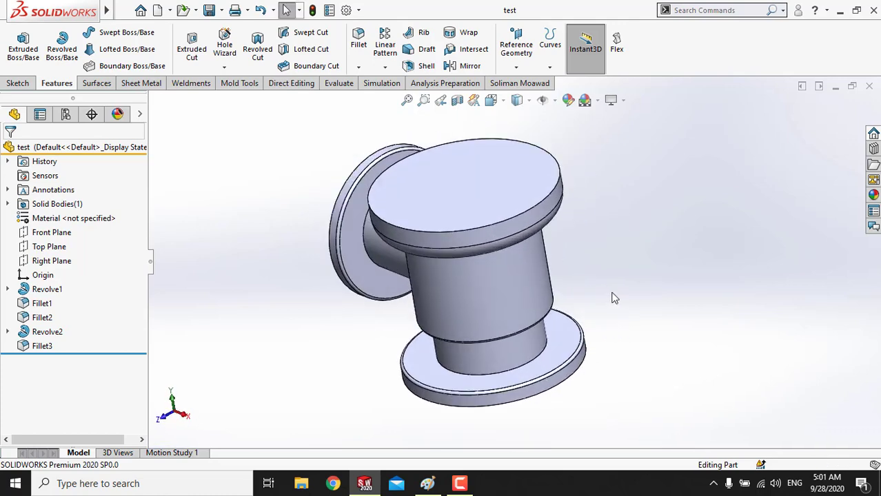
click(427, 483)
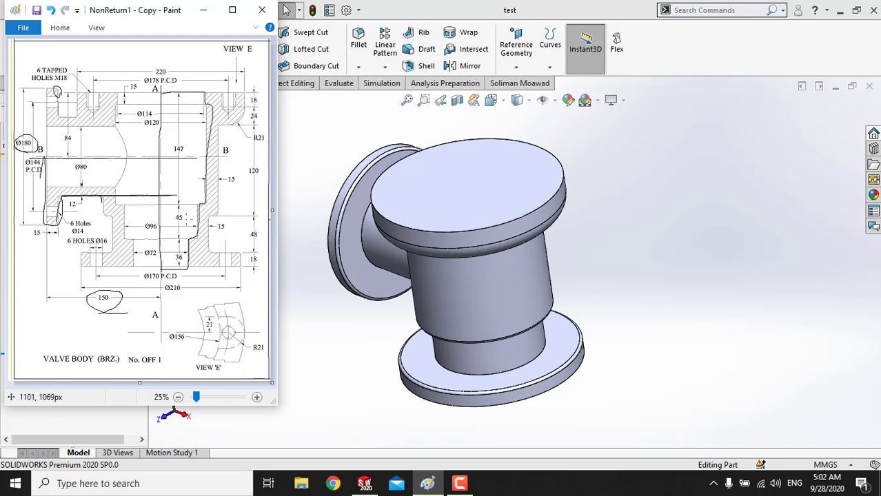
click(354, 148)
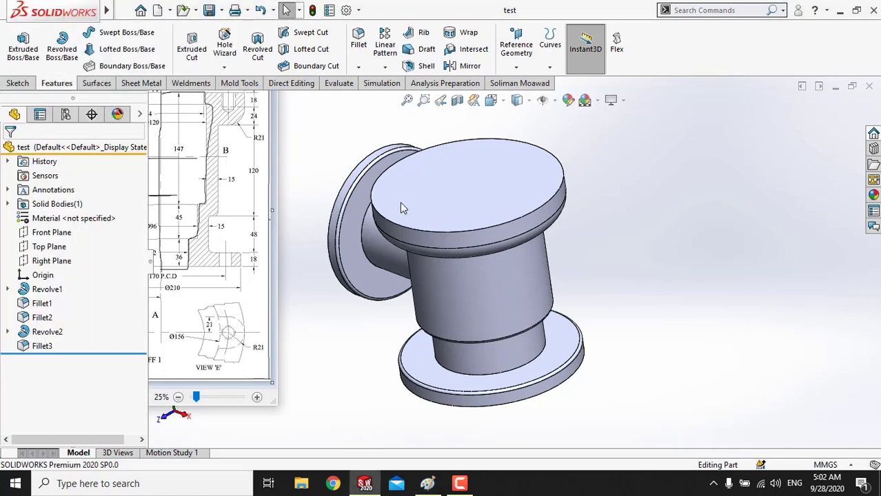
click(52, 233)
Start a sketch on the Front Plane with a centerline from the origin up past the body's top.
click(65, 214)
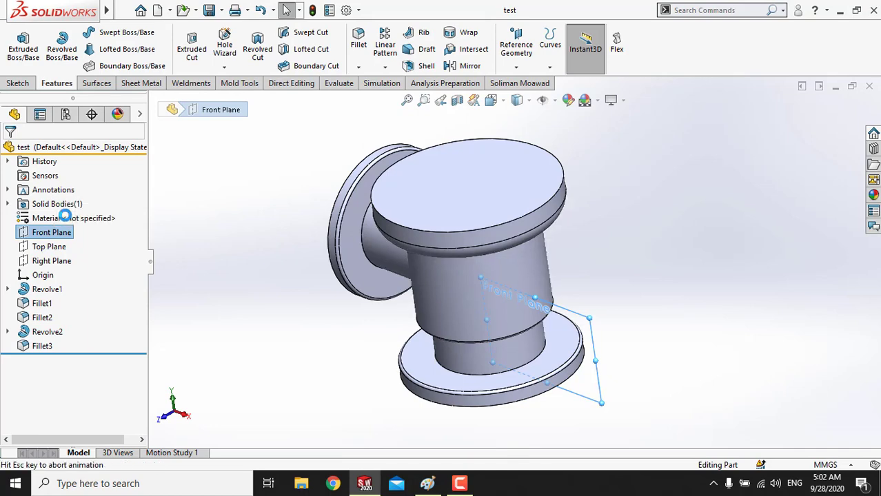
scroll(675, 256, down, 3)
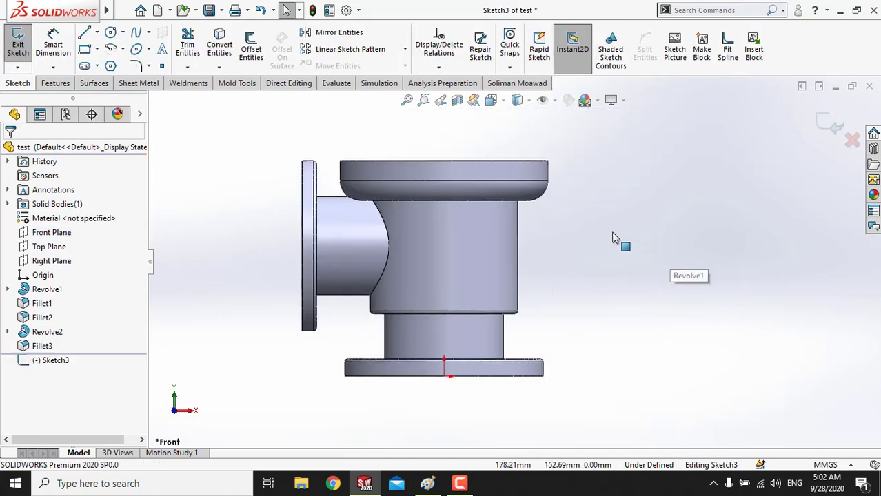
scroll(619, 241, down, 1)
click(97, 33)
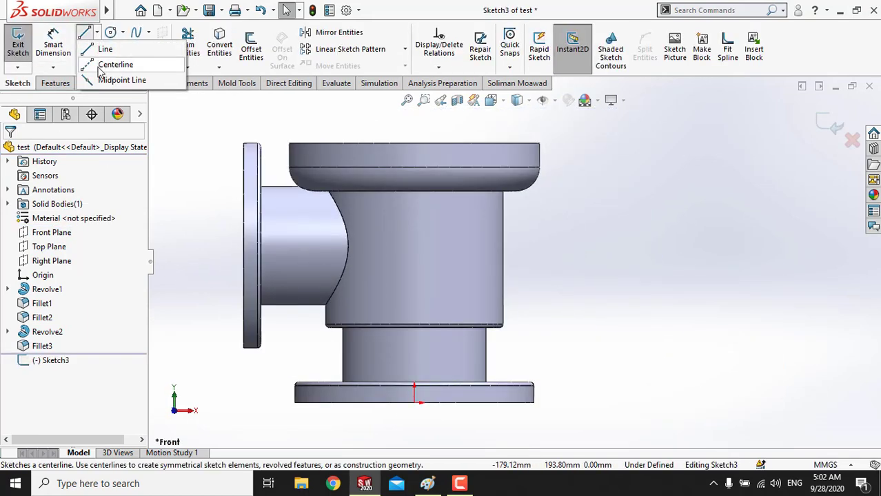
click(109, 63)
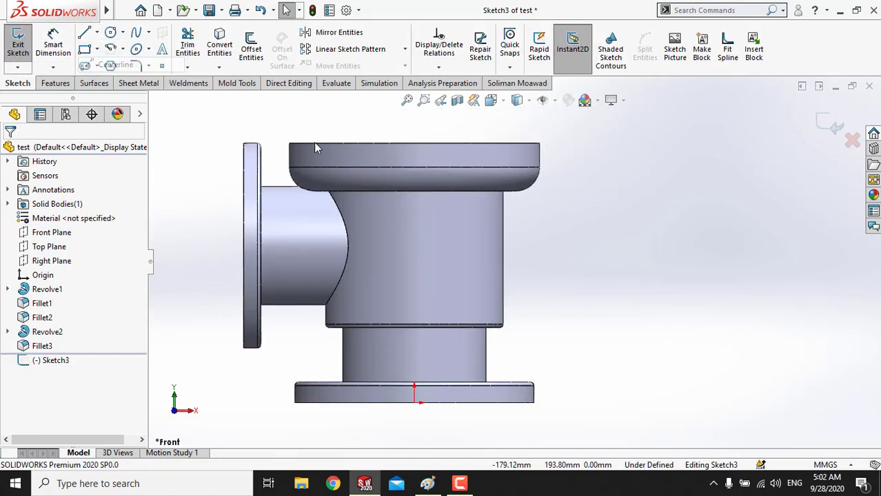
click(415, 403)
click(410, 128)
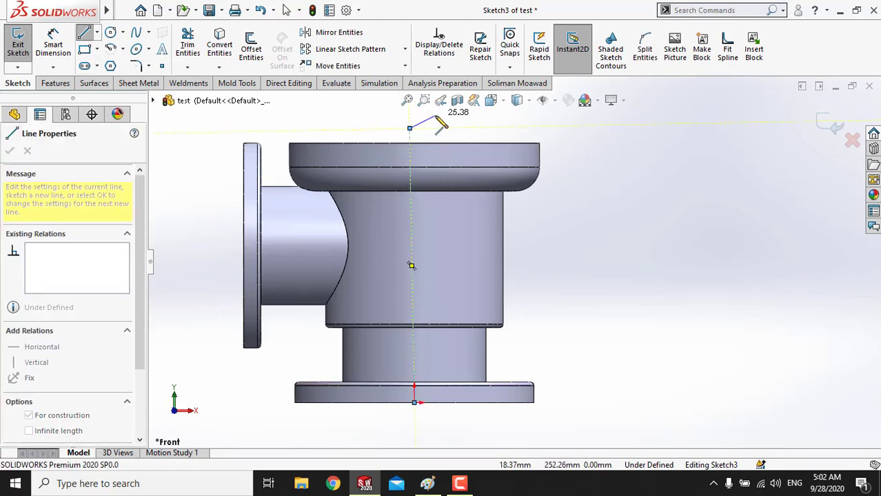
right_click(440, 125)
click(462, 133)
Constrain the centerline vertical and check the reference drawing for bore sizes.
scroll(466, 191, up, 1)
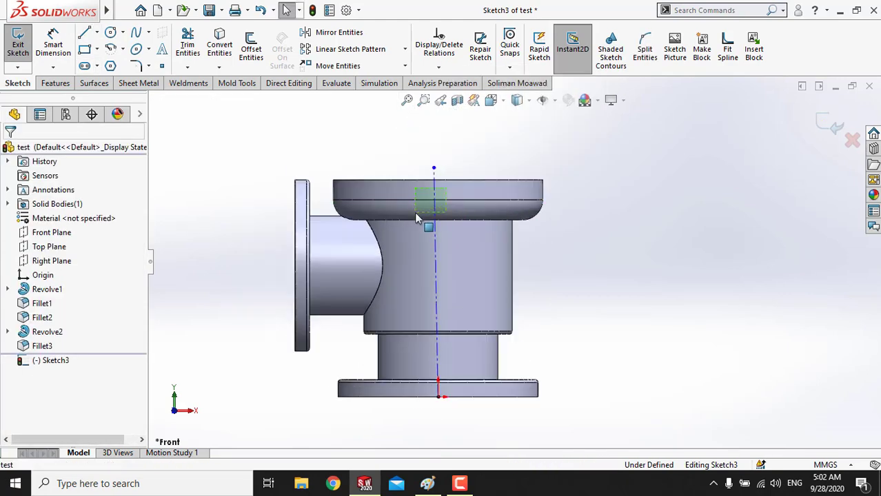
click(433, 197)
click(476, 172)
key(Escape)
scroll(509, 255, up, 2)
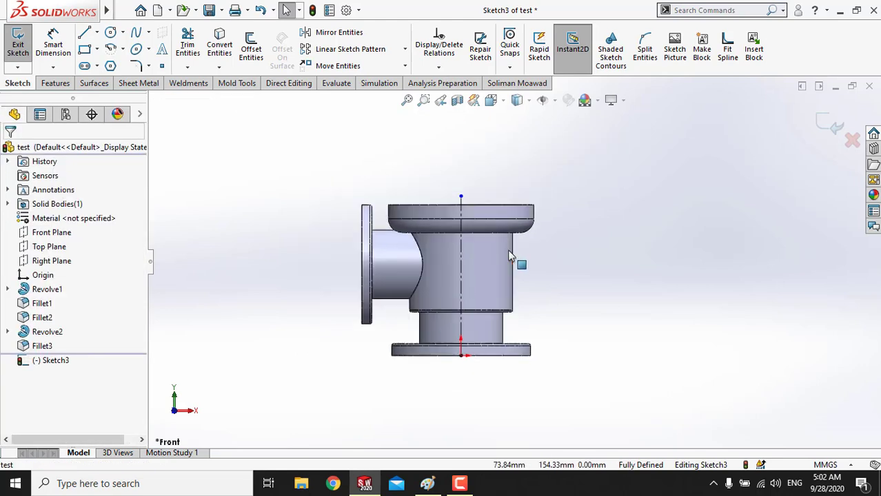
scroll(586, 301, down, 2)
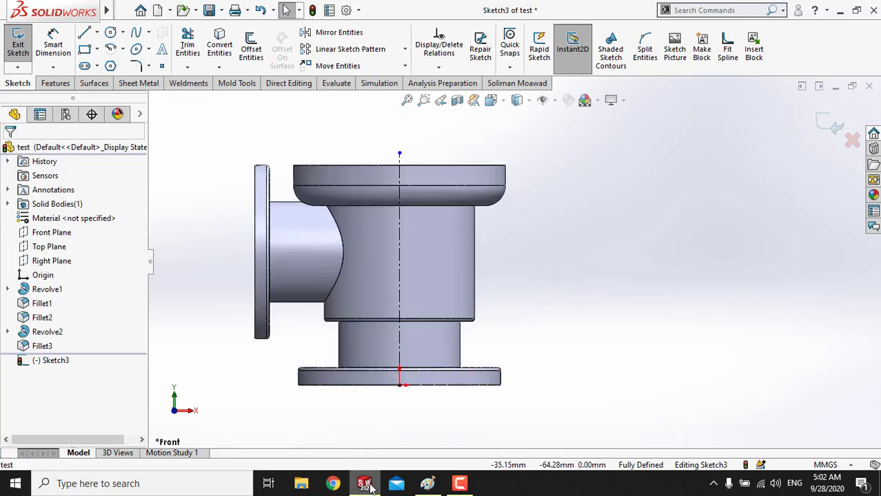
click(427, 484)
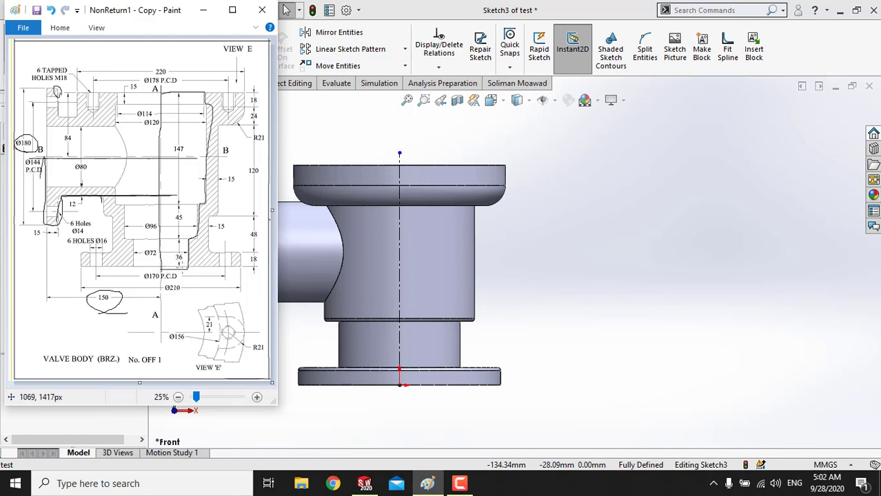
click(559, 288)
Begin the bore profile with a vertical line up from the bottom face, right of the axis.
click(88, 34)
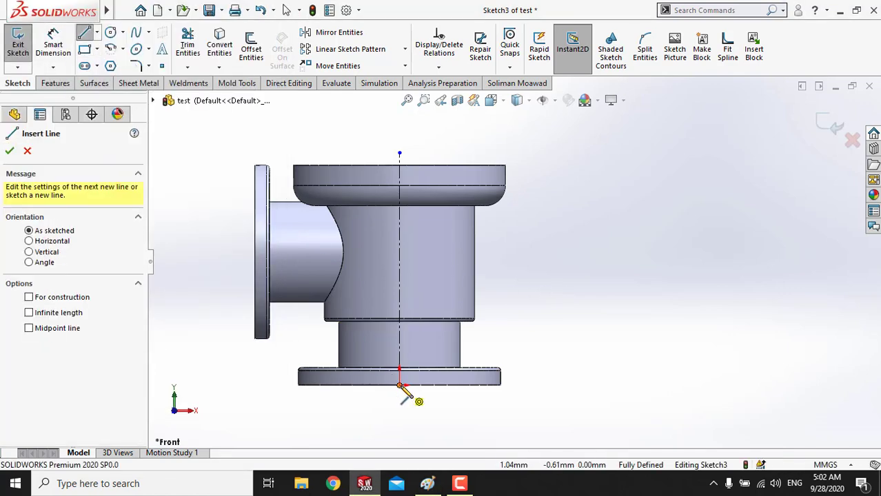
click(425, 385)
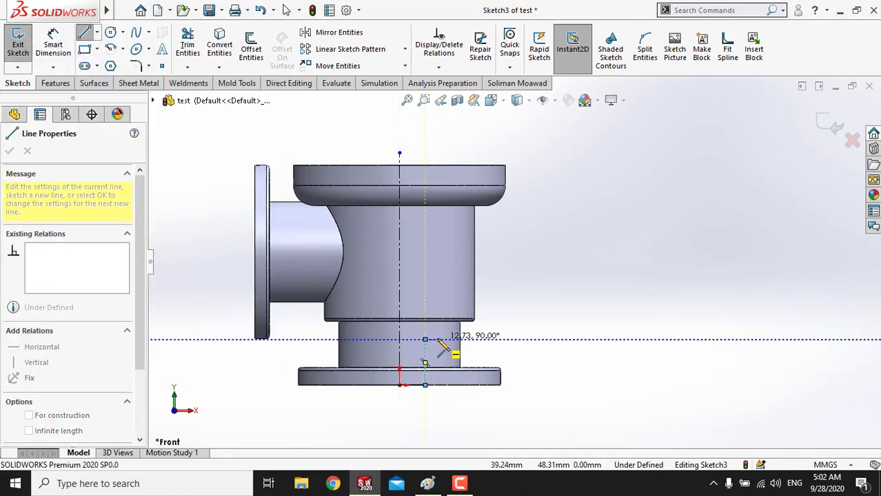
click(424, 339)
click(428, 483)
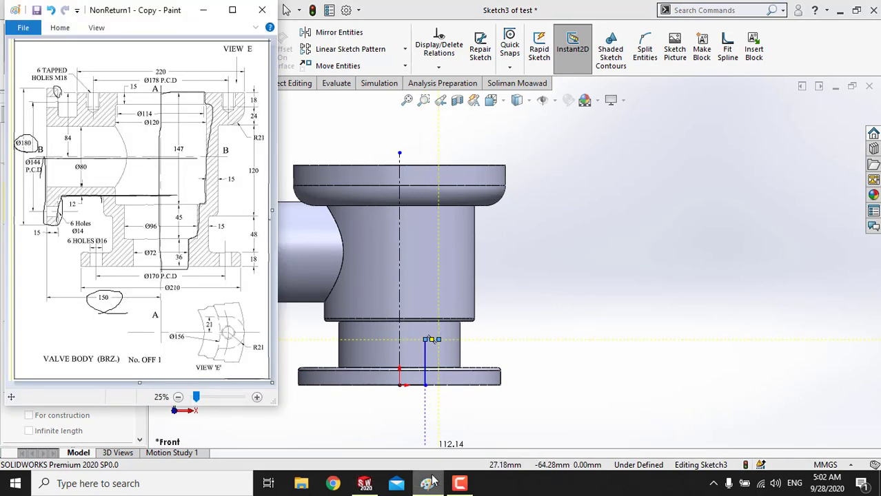
click(428, 483)
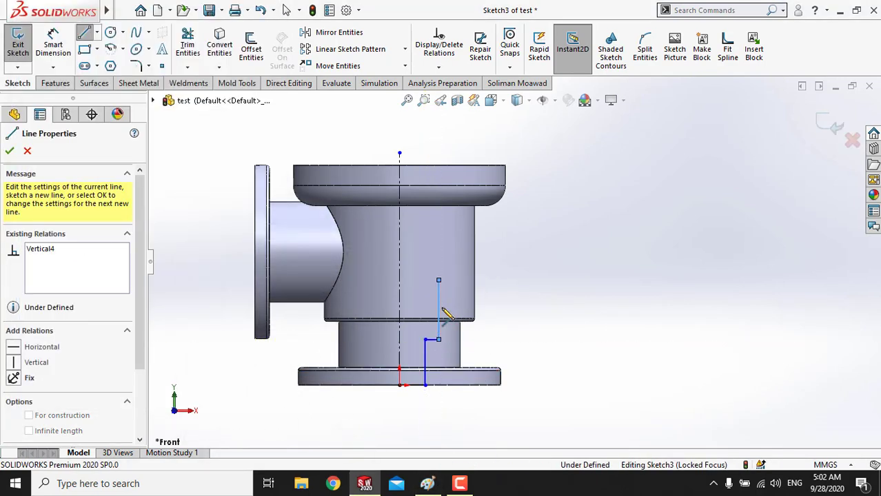
click(428, 484)
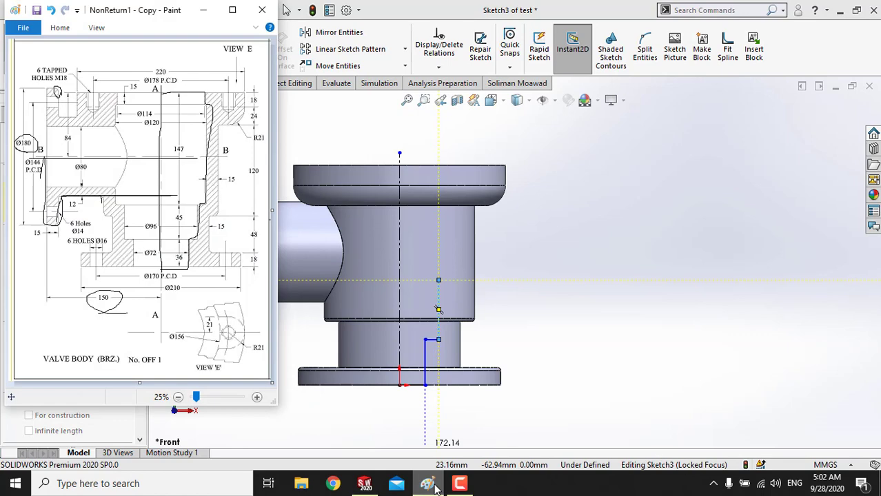
click(428, 484)
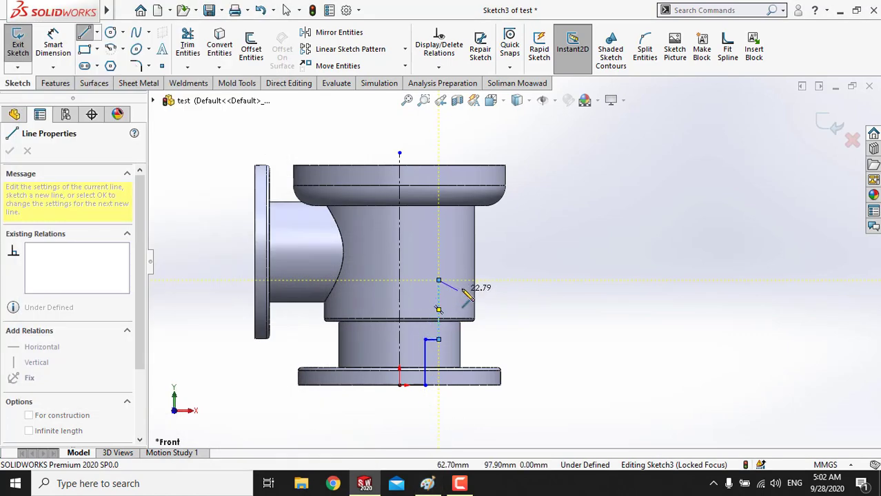
Continue the stepped bore outward and up to the top face, then end the line chain.
click(438, 280)
click(452, 280)
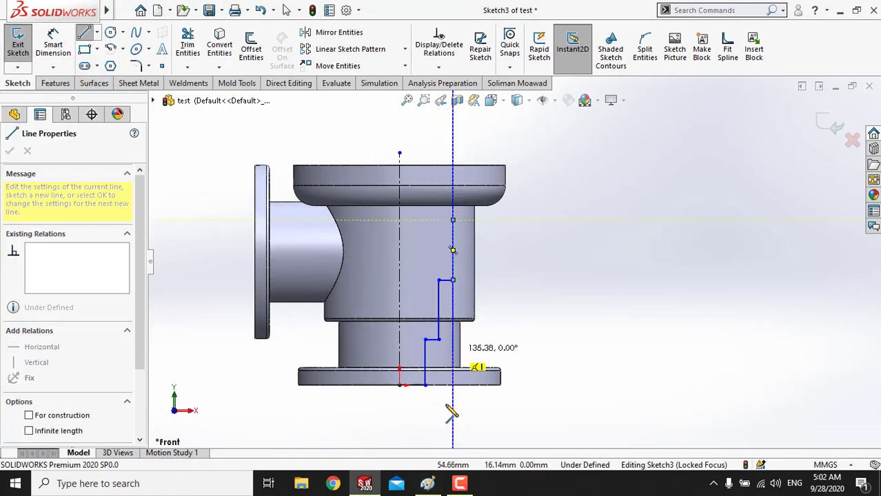
click(429, 484)
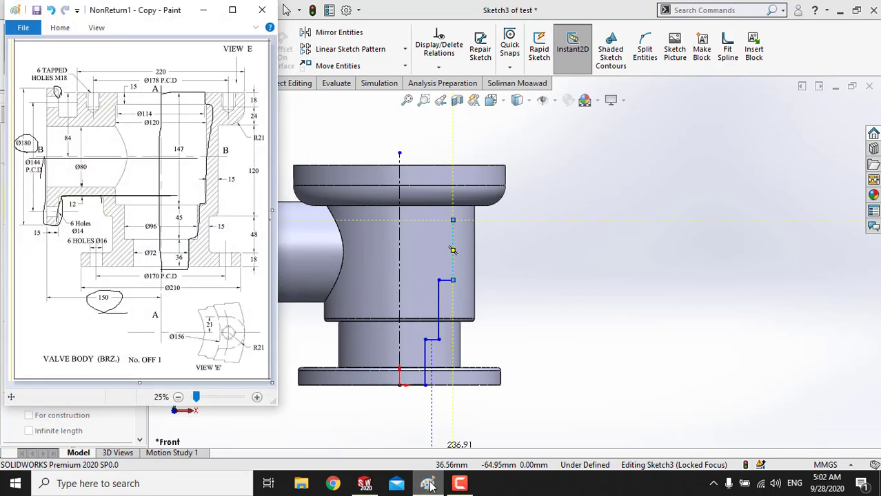
click(429, 484)
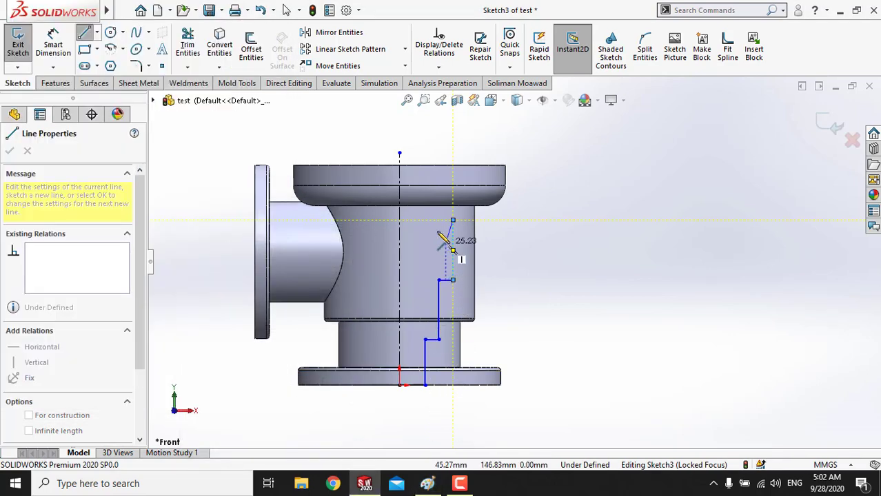
click(453, 221)
click(446, 221)
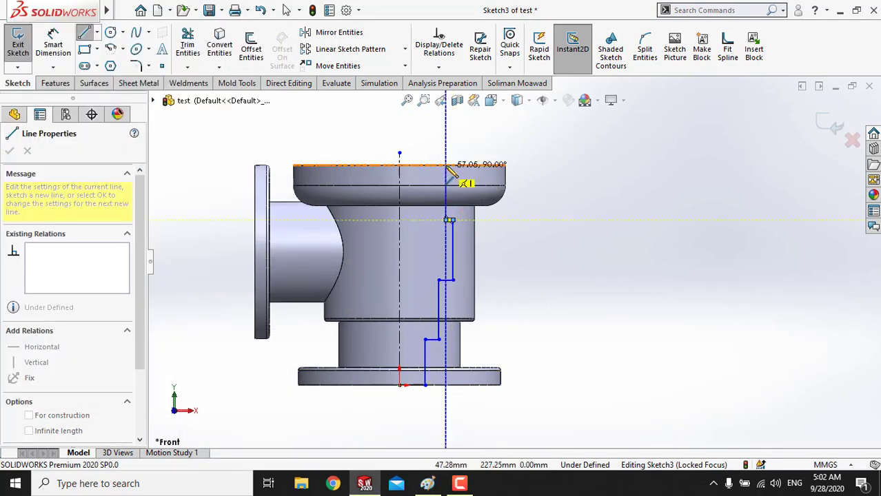
click(445, 166)
right_click(425, 125)
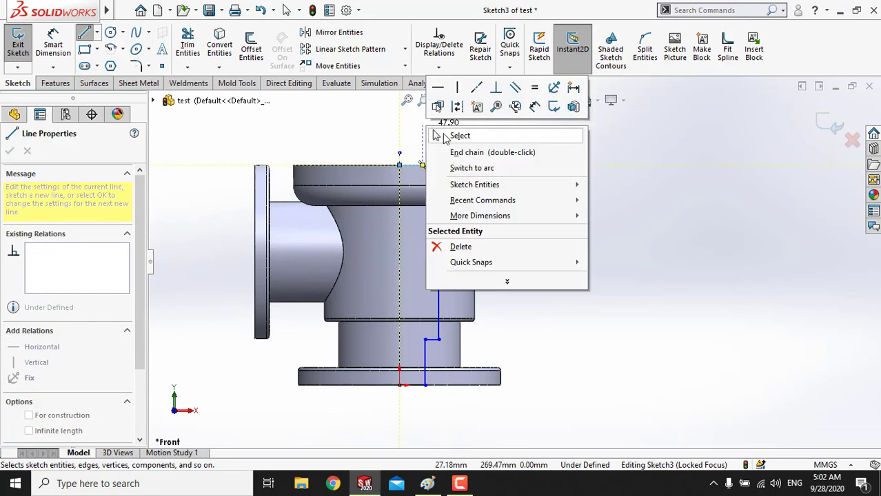
click(441, 133)
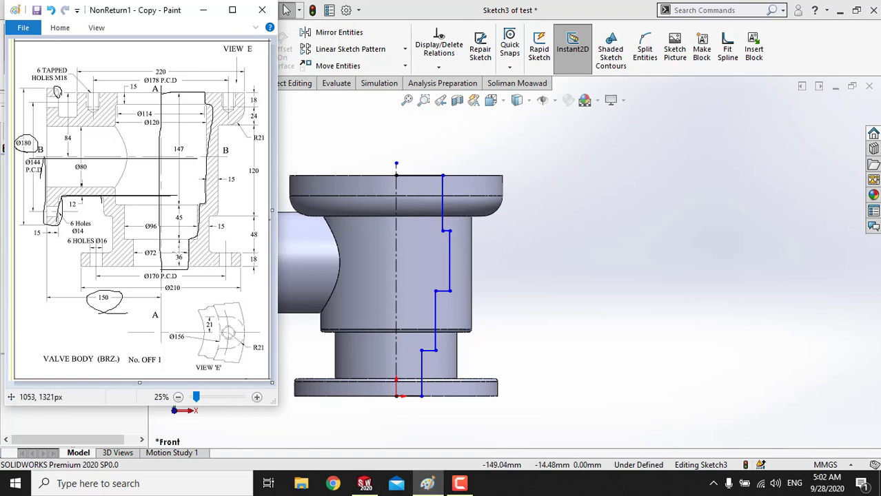
click(472, 224)
Dimension the bottom bore step to 36 mm and the next step to 45 mm.
click(53, 45)
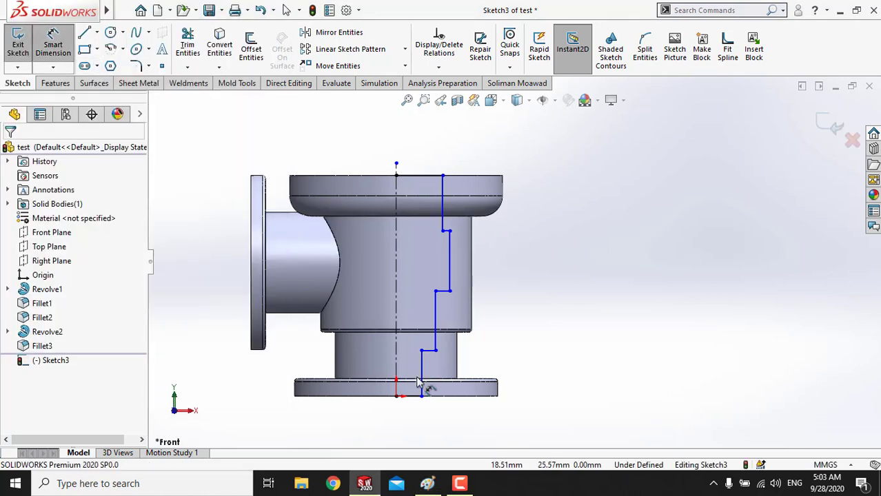
click(423, 381)
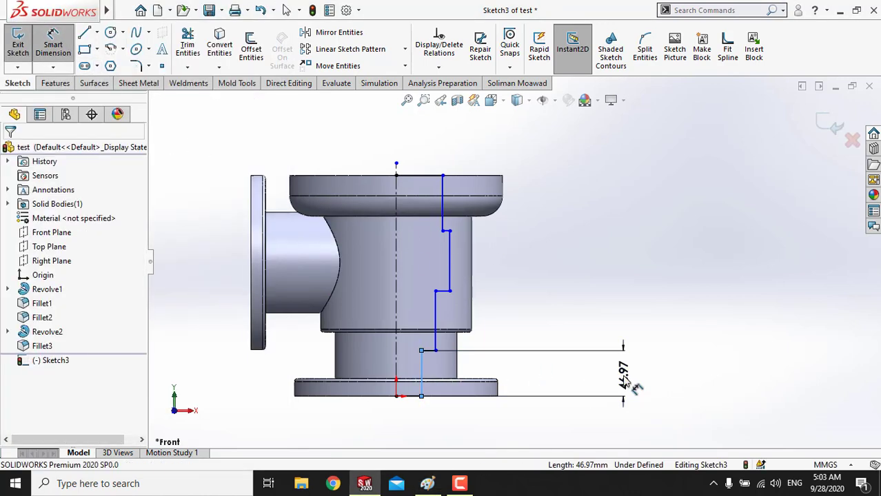
click(624, 382)
text(36)
key(Return)
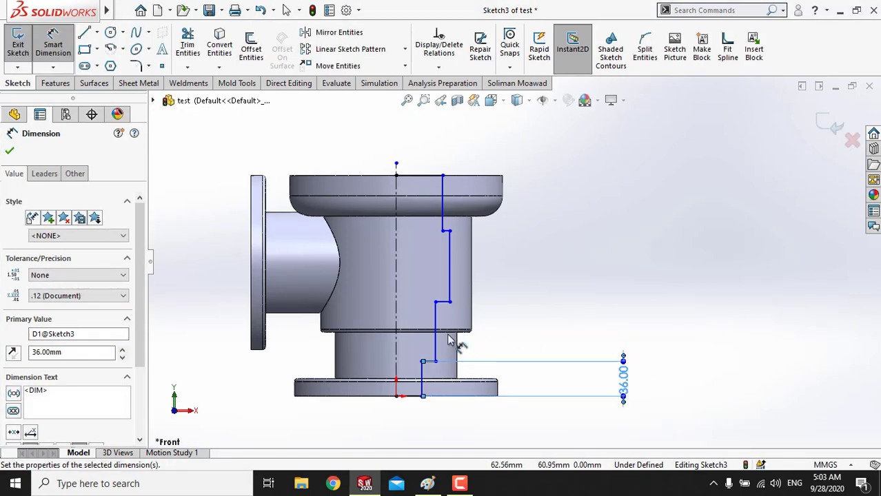
click(436, 325)
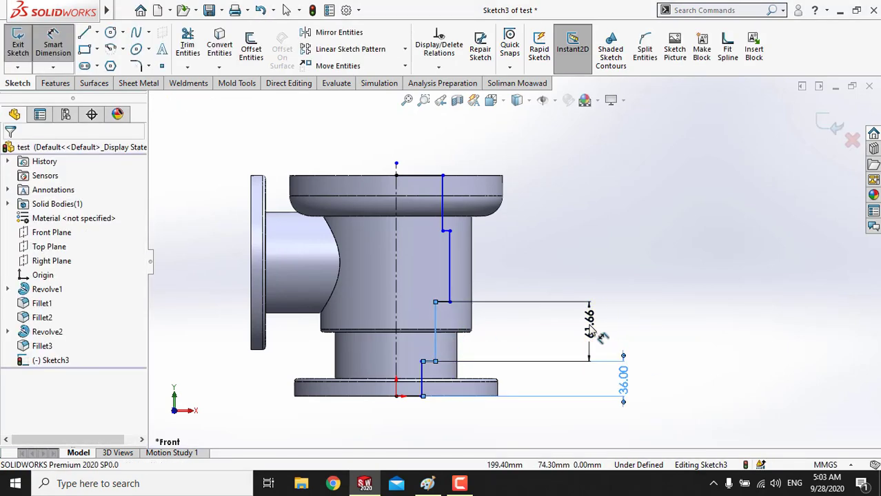
click(589, 329)
text(45)
key(Return)
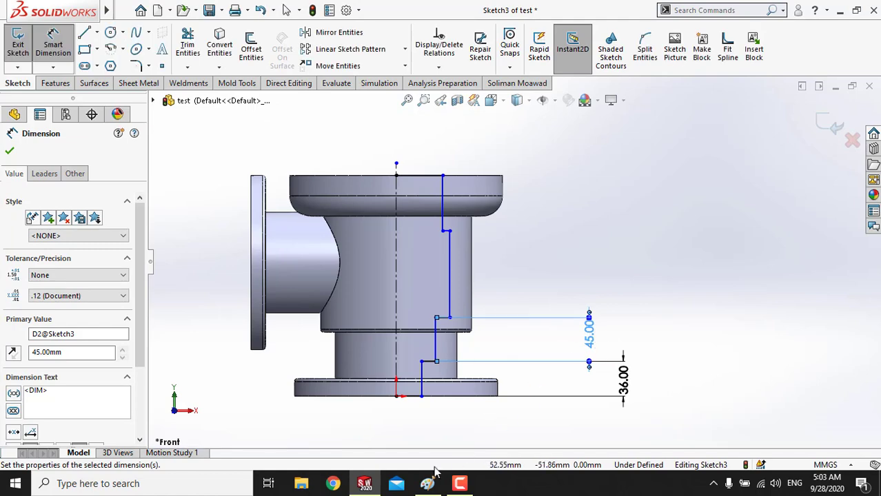
Try a 147 mm overall height dimension and discard it as over-defining.
click(435, 483)
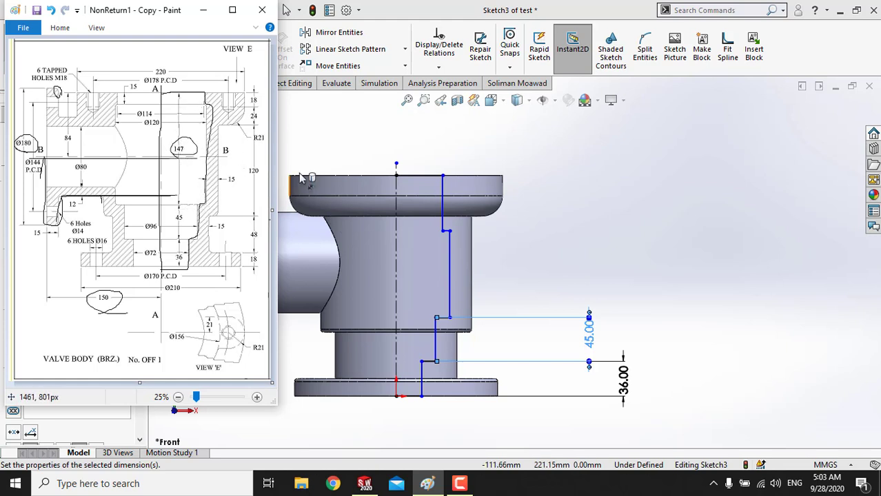
click(429, 181)
click(445, 317)
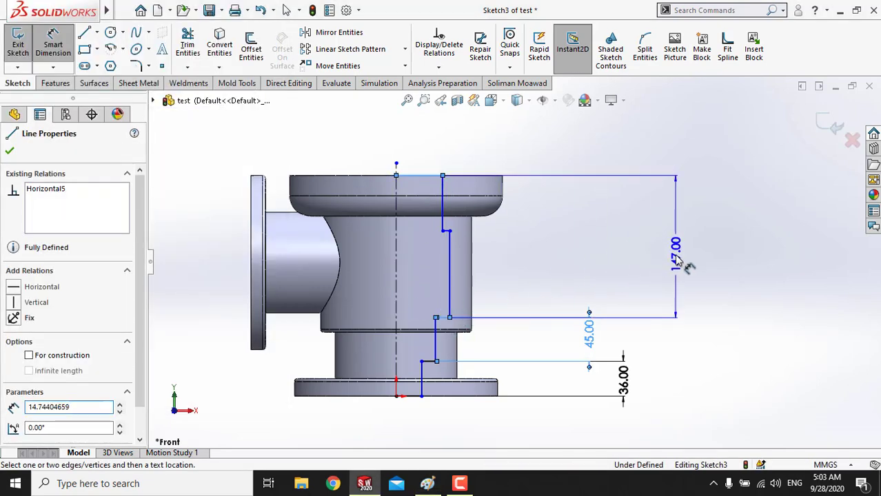
click(680, 262)
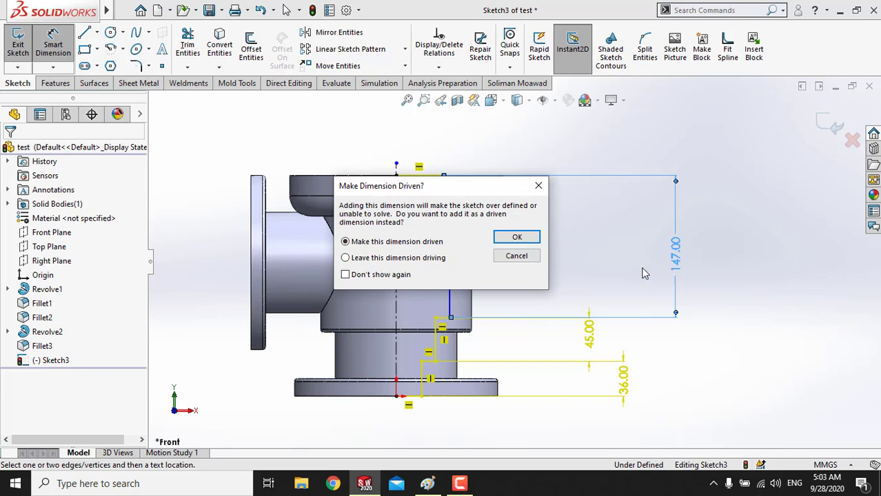
click(517, 256)
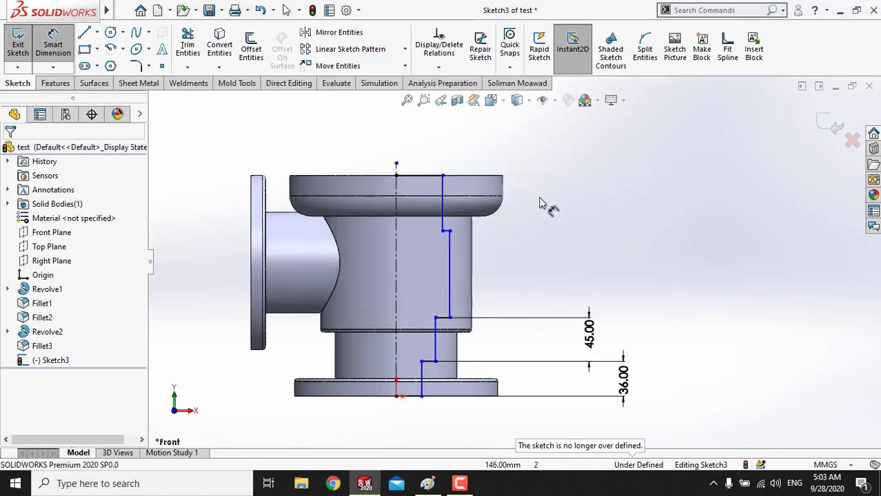
Dimension the top bore step height to 15 mm.
click(427, 484)
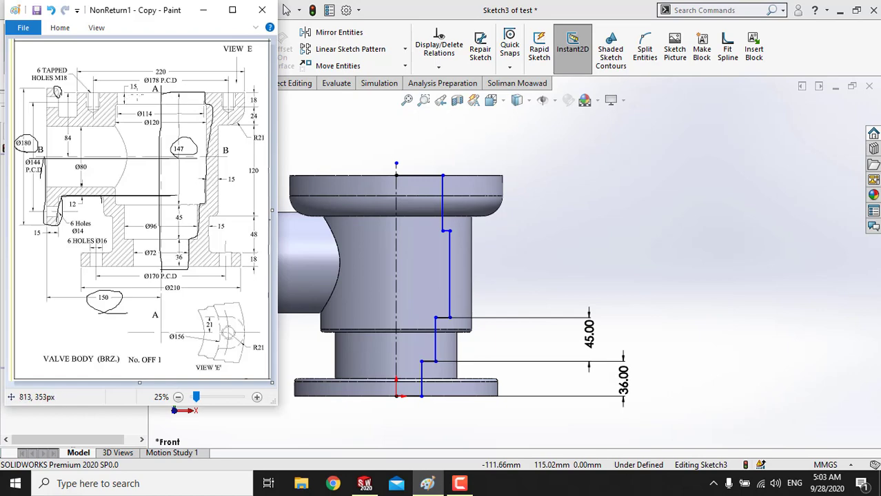
click(443, 196)
click(581, 209)
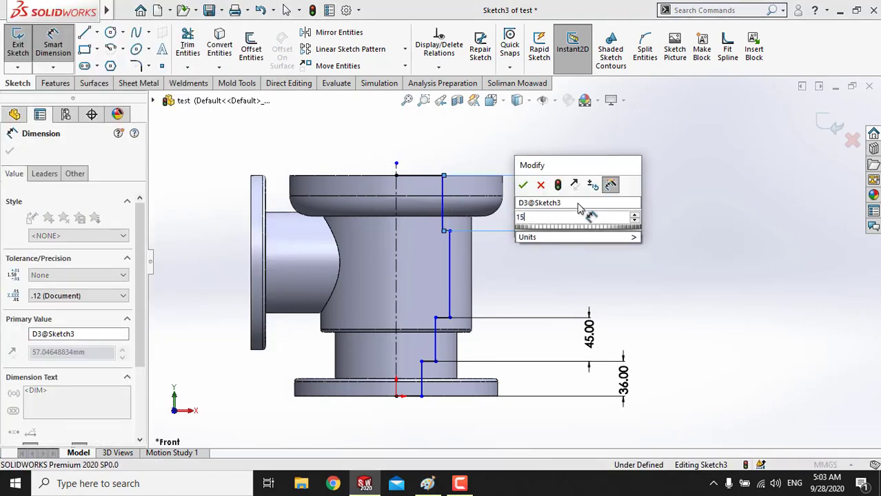
text(15)
key(Return)
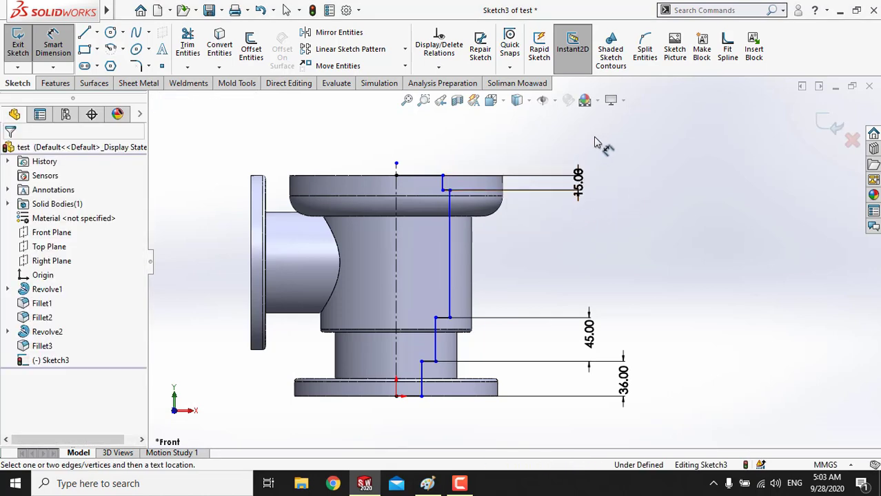
right_click(596, 138)
click(625, 179)
Move the 15.00 dimension out to the right and recheck the reference drawing.
key(Escape)
drag(578, 183, 604, 186)
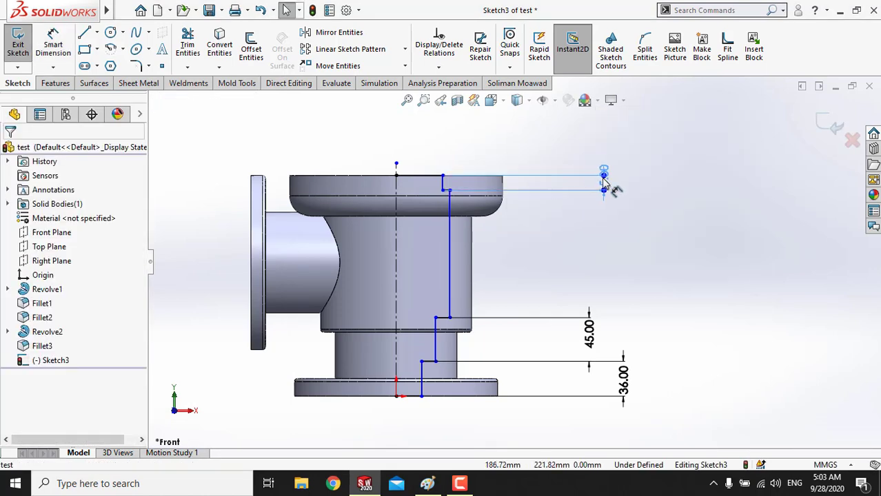
click(522, 285)
scroll(514, 276, up, 1)
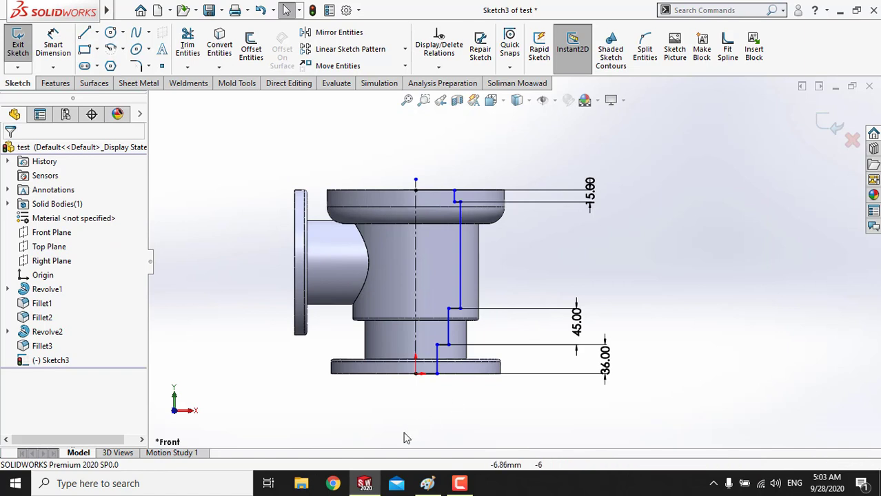
click(429, 483)
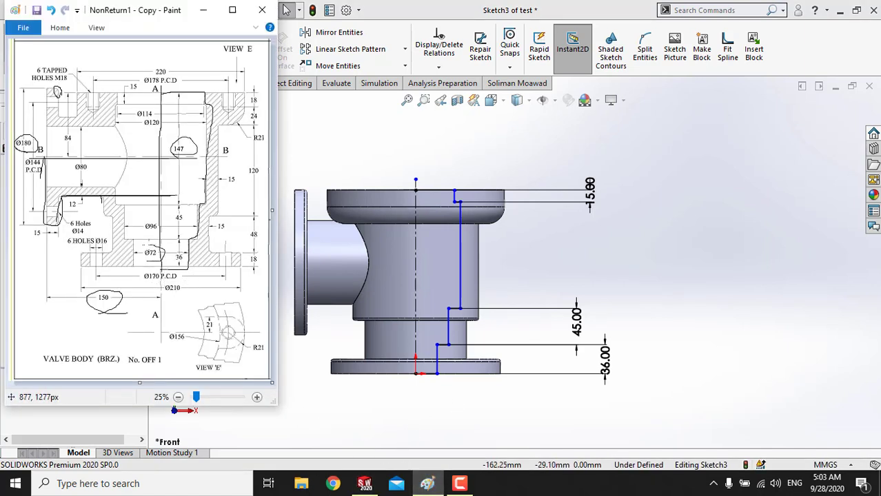
click(316, 165)
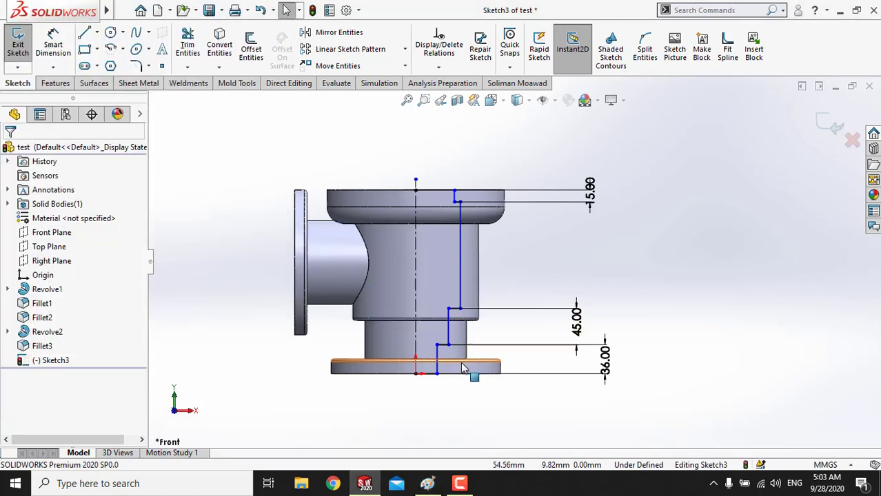
scroll(427, 348, down, 2)
Dimension the lowest bore line to the centreline as a 72 mm diameter.
key(d)
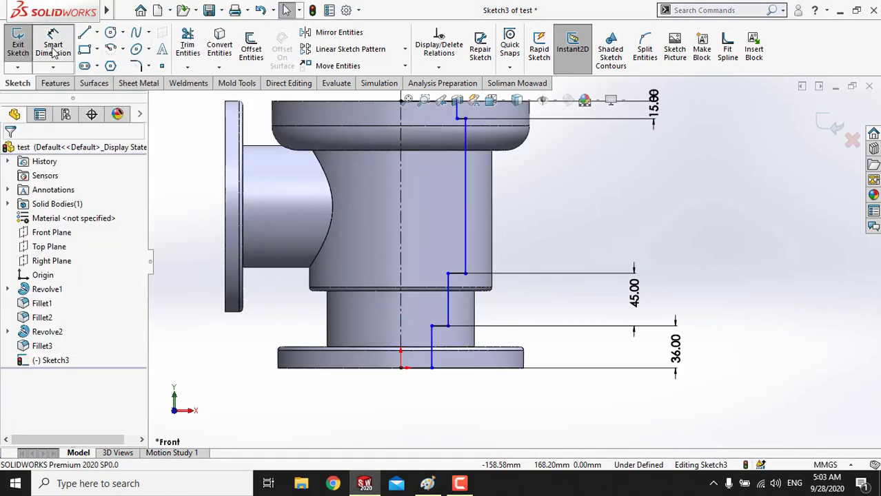
click(432, 341)
click(400, 331)
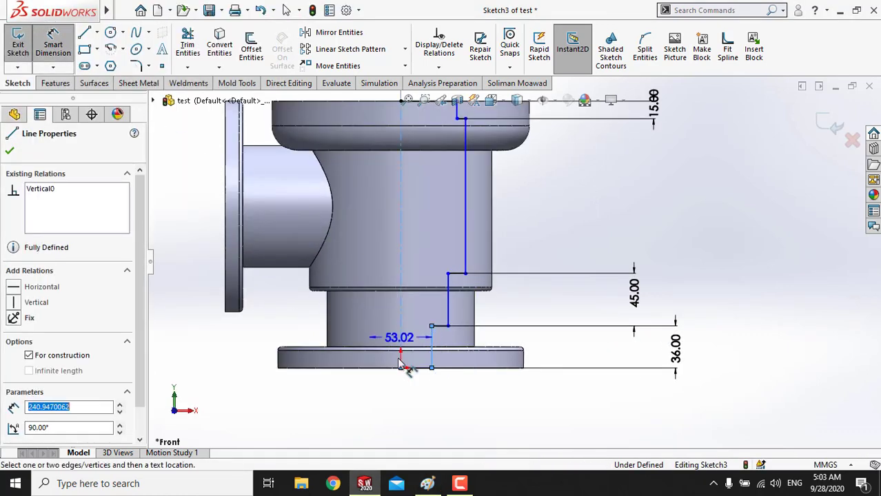
click(393, 421)
text(72)
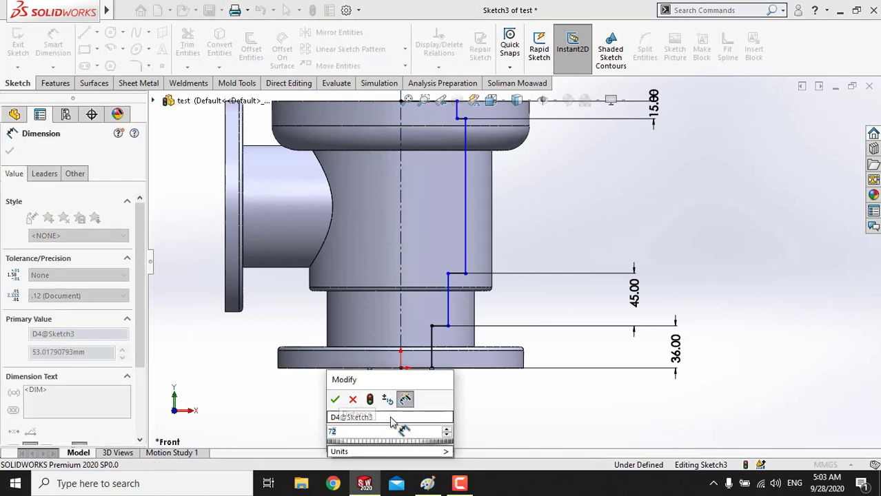
key(Return)
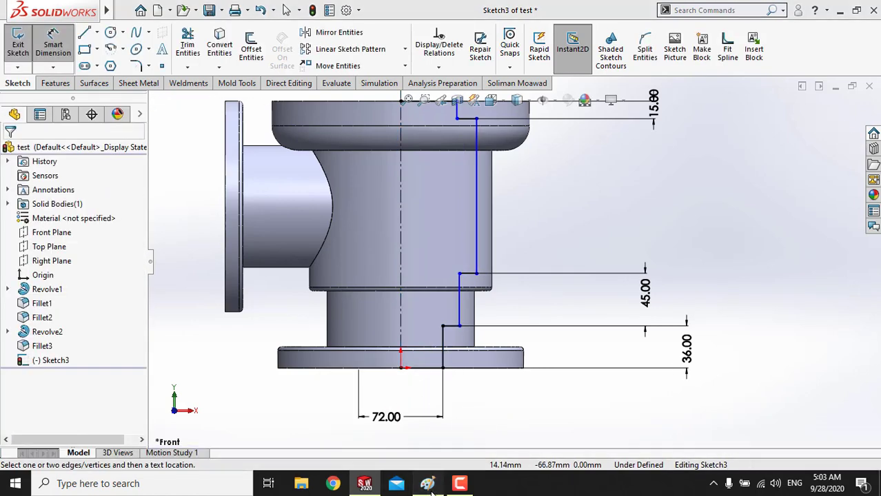
click(428, 484)
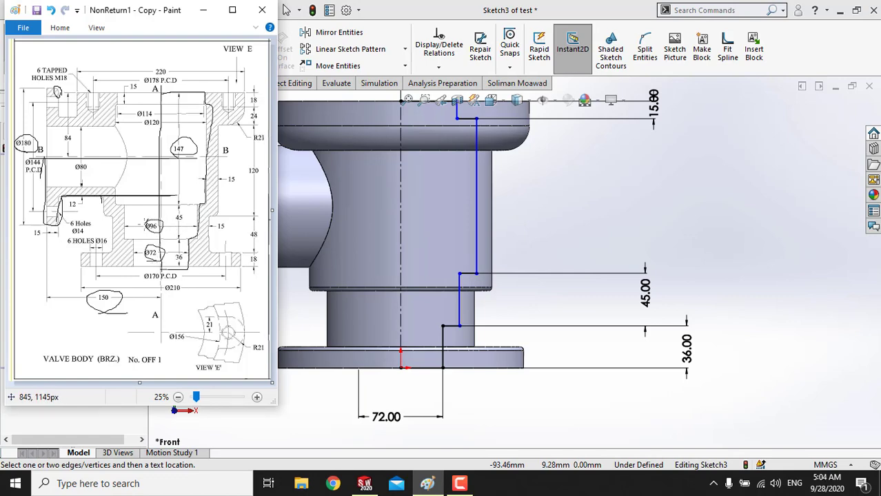
click(504, 214)
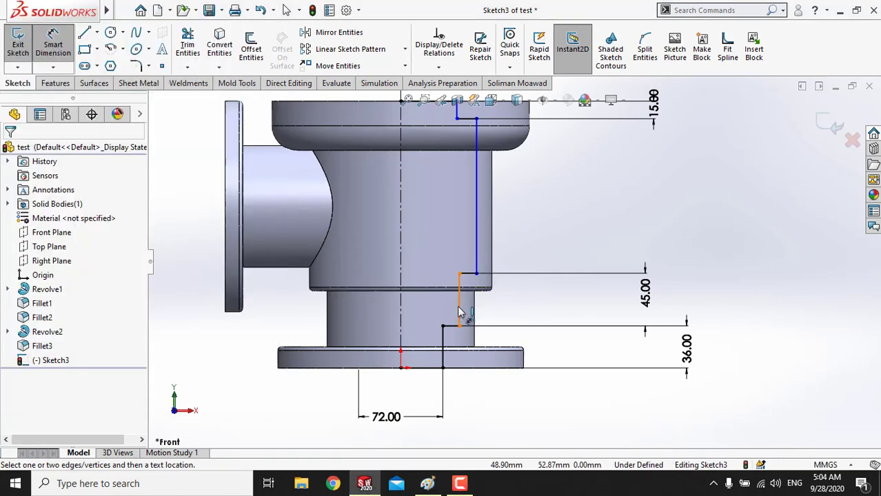
Dimension the next bore line to the centreline as a 96 mm diameter.
click(460, 311)
click(401, 307)
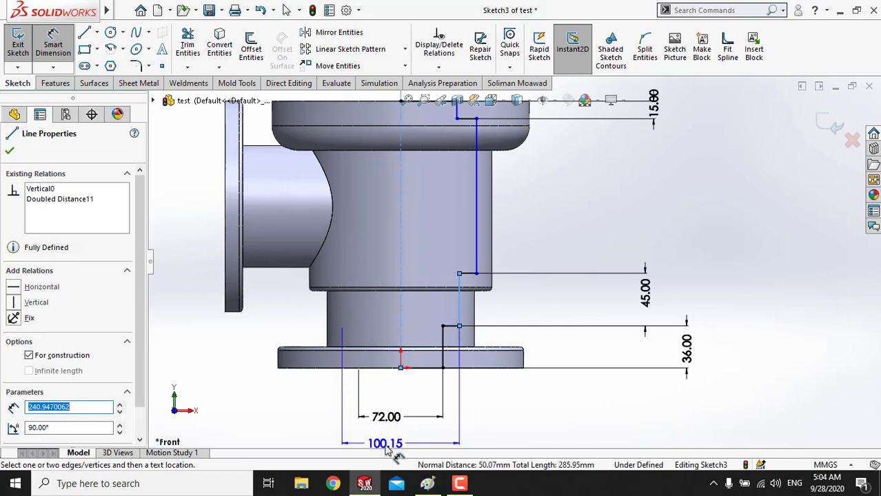
click(387, 447)
double_click(385, 444)
text(96)
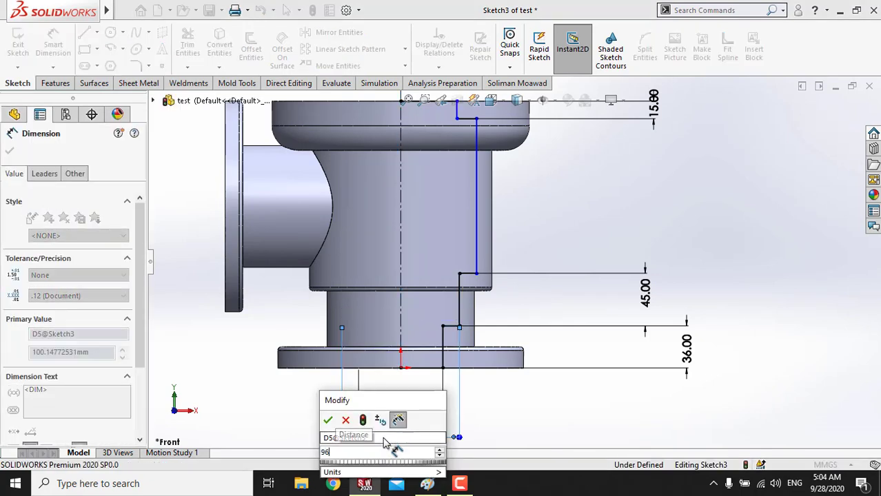
key(Return)
click(508, 414)
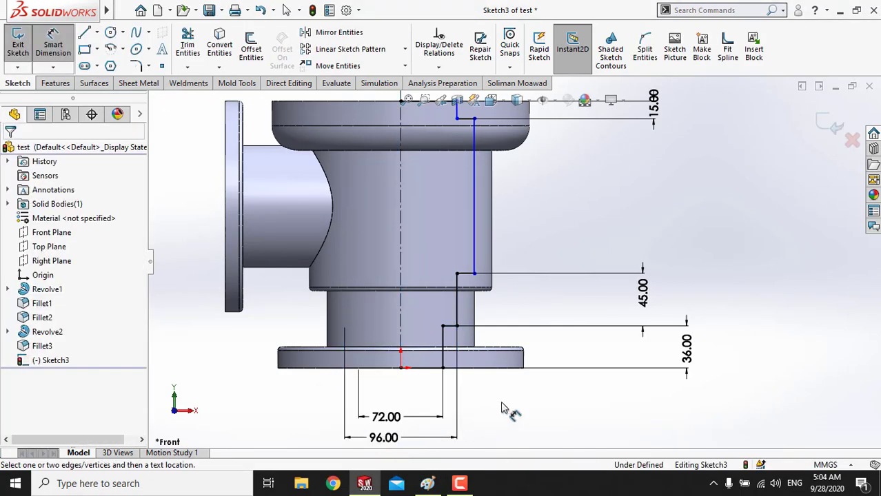
Set the short top step's horizontal width to 15 mm.
click(428, 483)
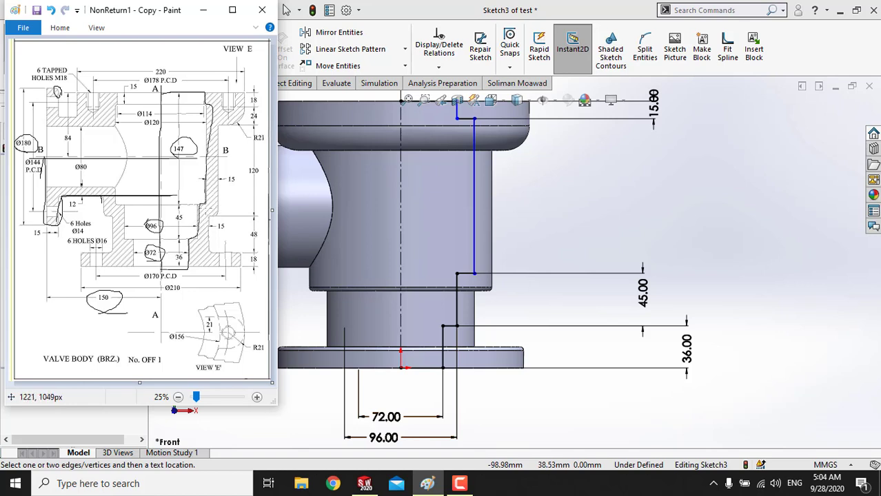
click(546, 206)
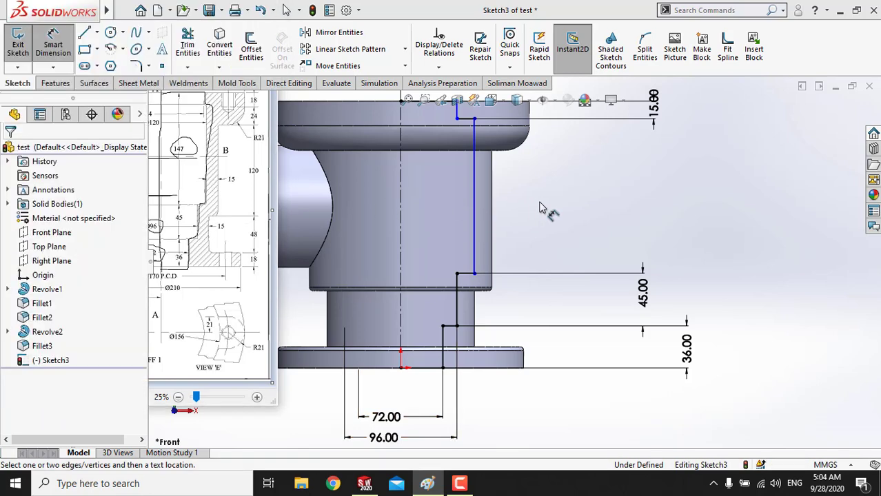
click(474, 274)
click(457, 274)
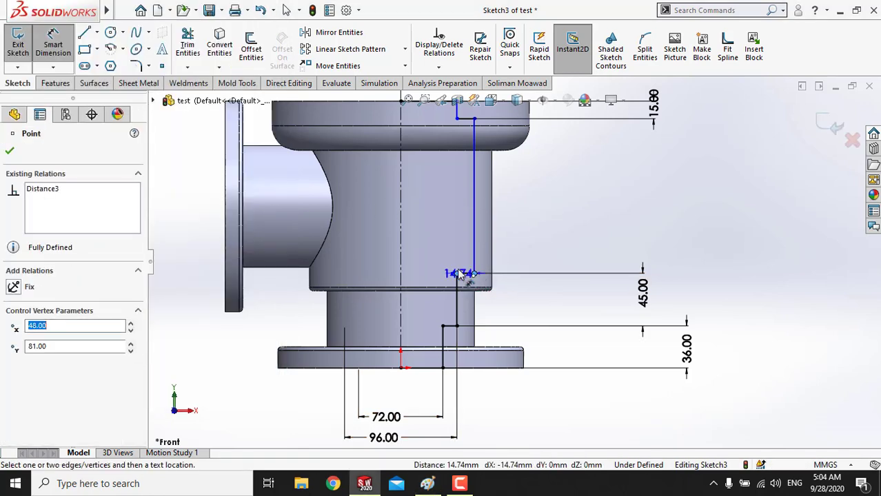
click(457, 251)
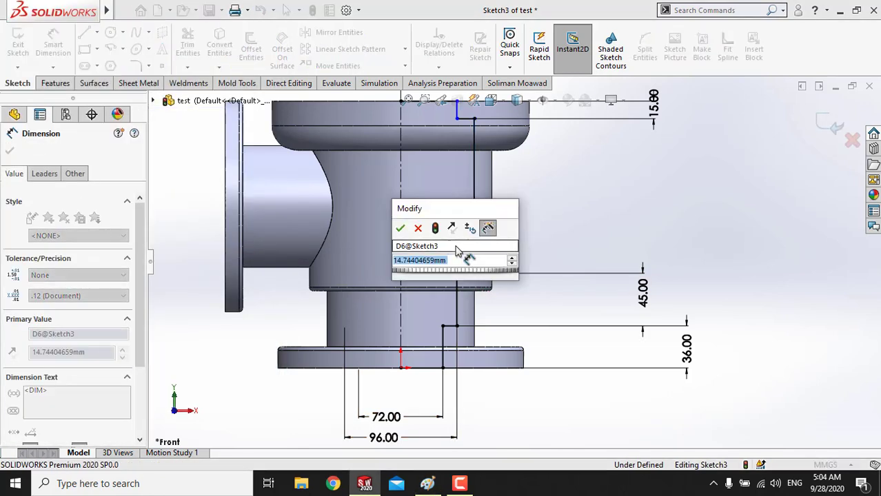
key(Return)
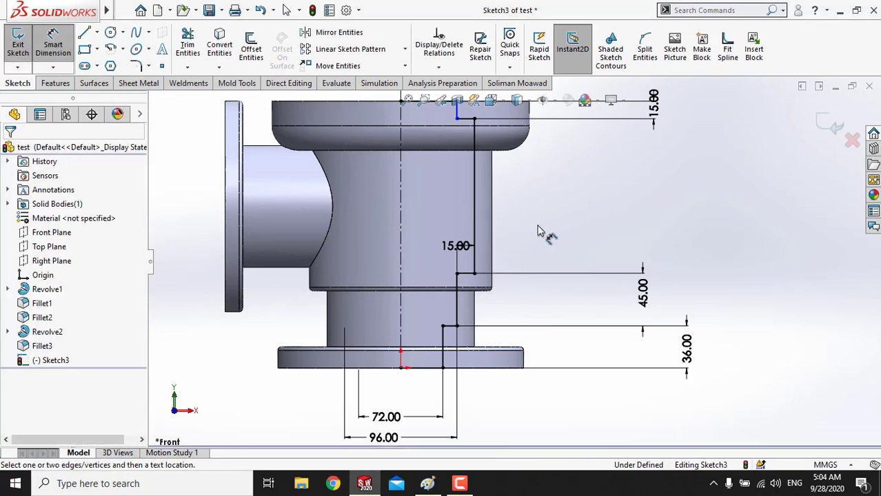
scroll(547, 236, down, 1)
scroll(460, 153, down, 2)
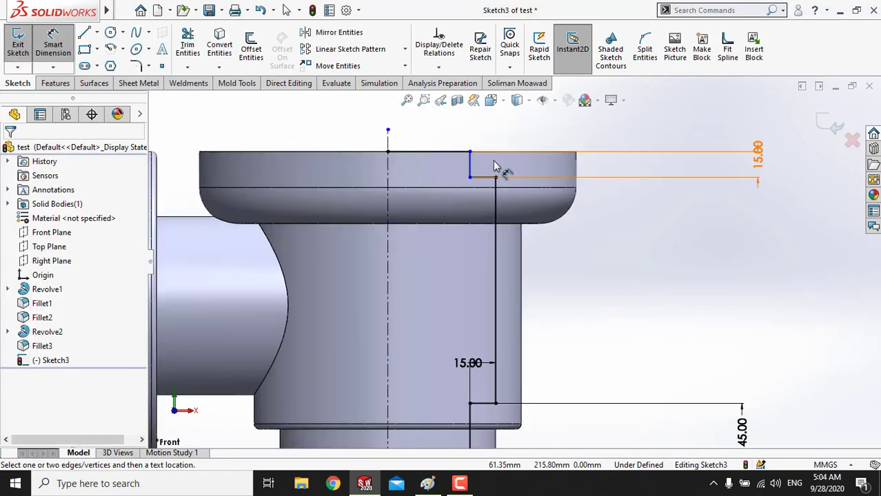
right_click(497, 119)
click(520, 167)
Test-drag the top step endpoint, cancel it, and bring up the reference drawing.
key(Escape)
mouse_move(470, 177)
mouse_down()
mouse_move(490, 188)
mouse_move(469, 186)
mouse_up()
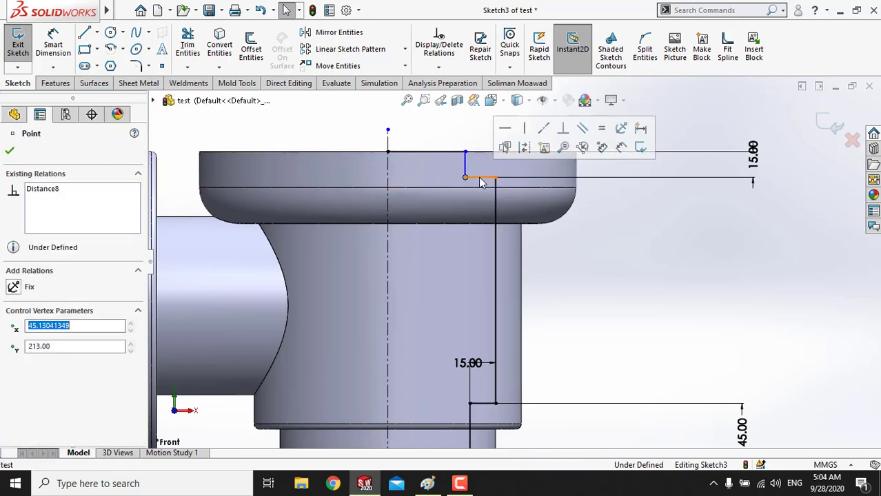
key(Escape)
click(428, 484)
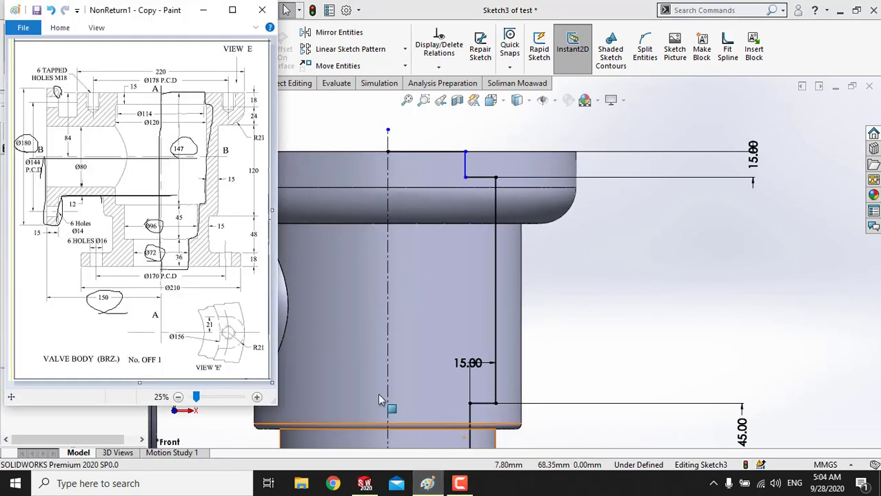
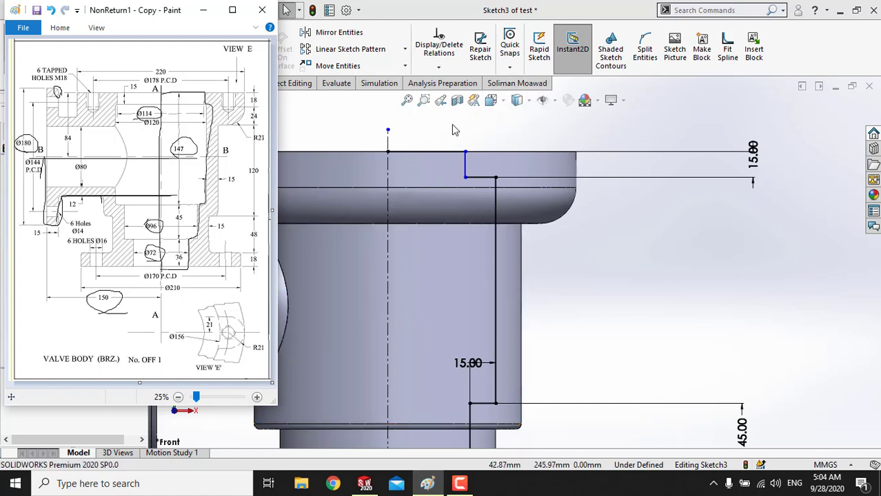
Dimension the short vertical line to the centreline as a doubled 114 mm width.
click(427, 158)
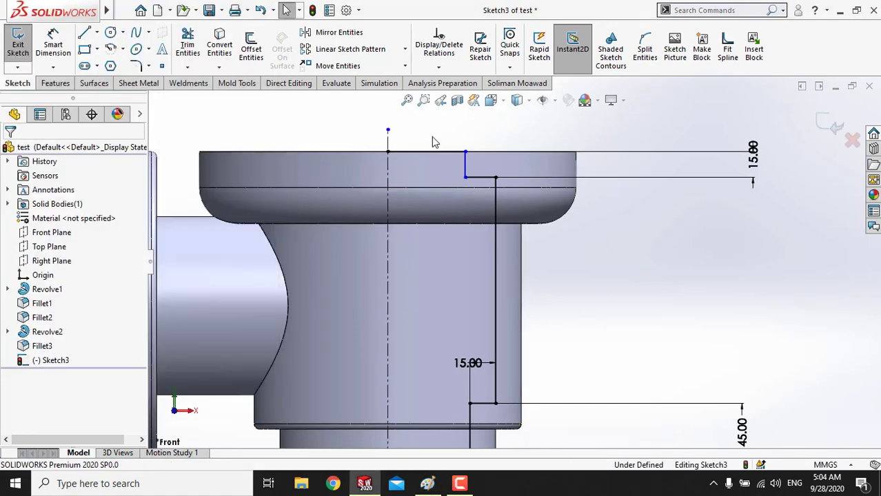
click(468, 171)
click(388, 173)
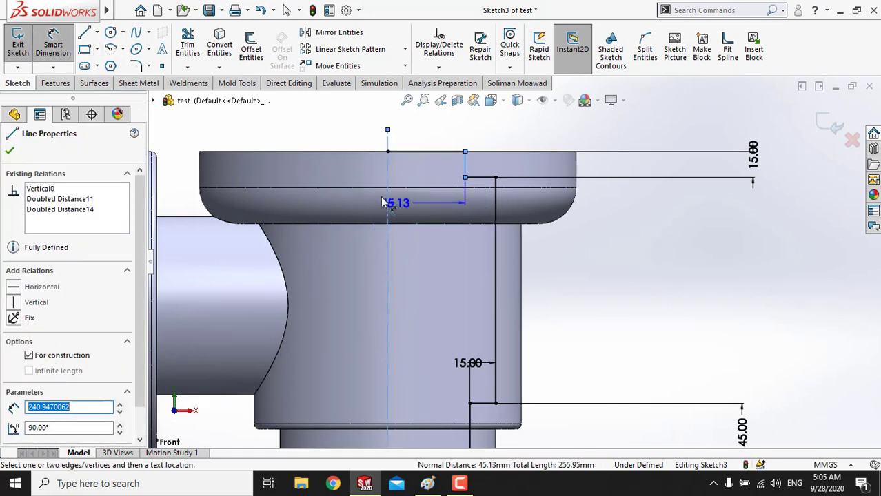
click(375, 181)
text(1)
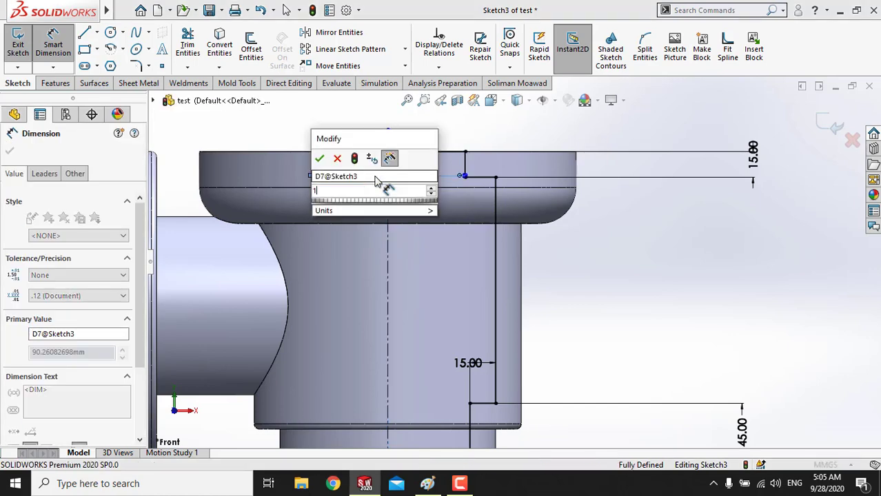
text(14)
key(Return)
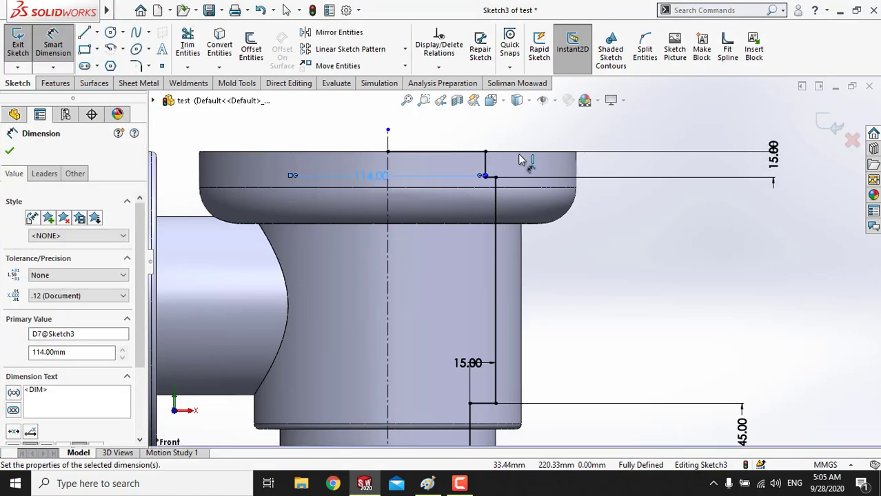
click(515, 128)
right_click(516, 128)
click(545, 163)
Round the inner step corner of the bore sketch with a 3 mm sketch fillet.
scroll(488, 178, down, 1)
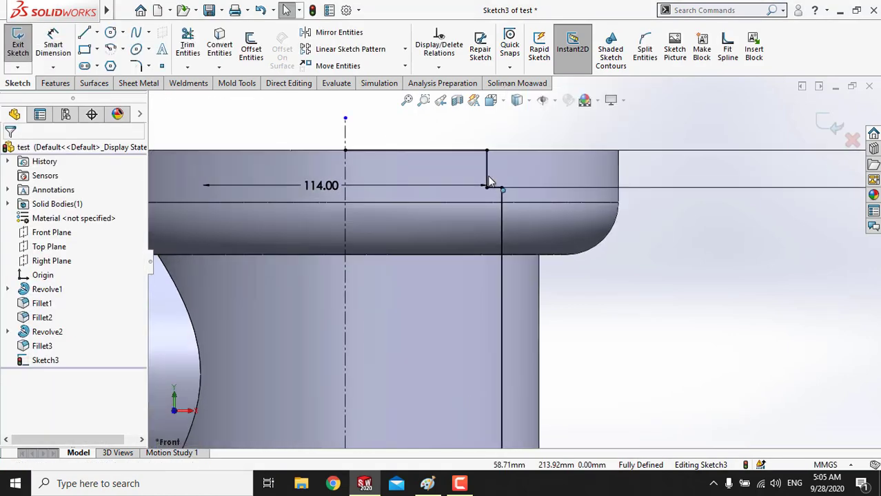
click(426, 484)
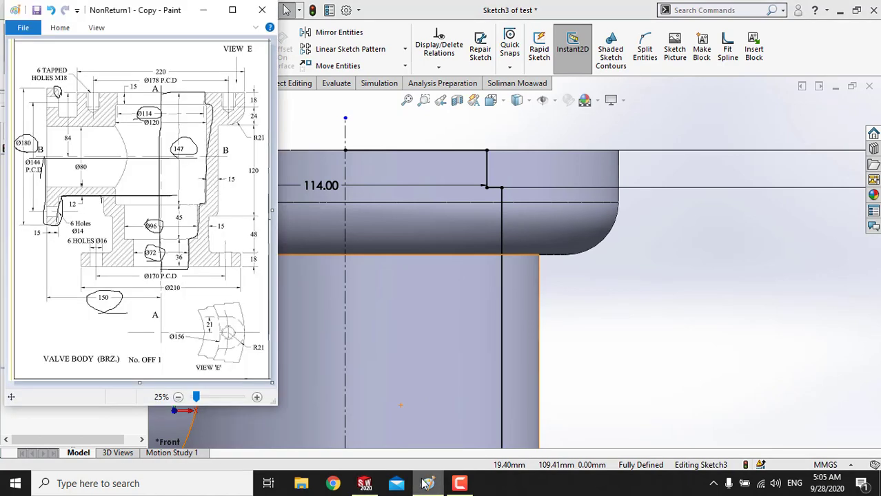
click(427, 484)
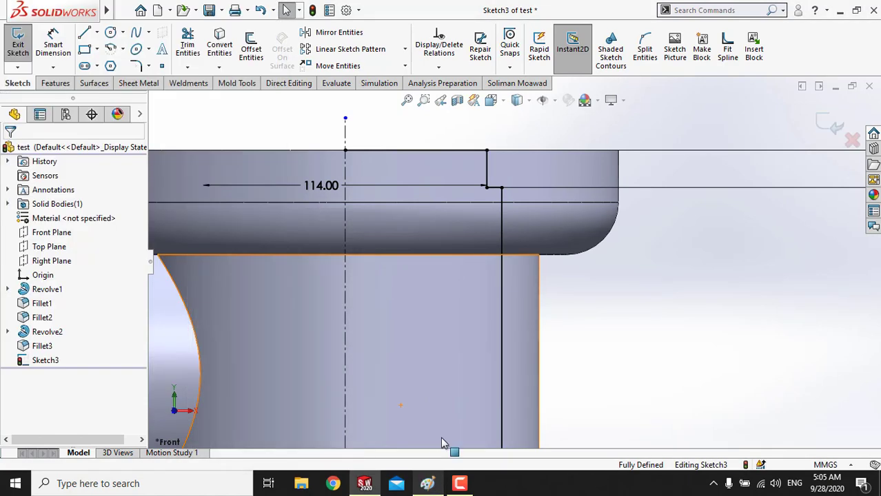
click(84, 32)
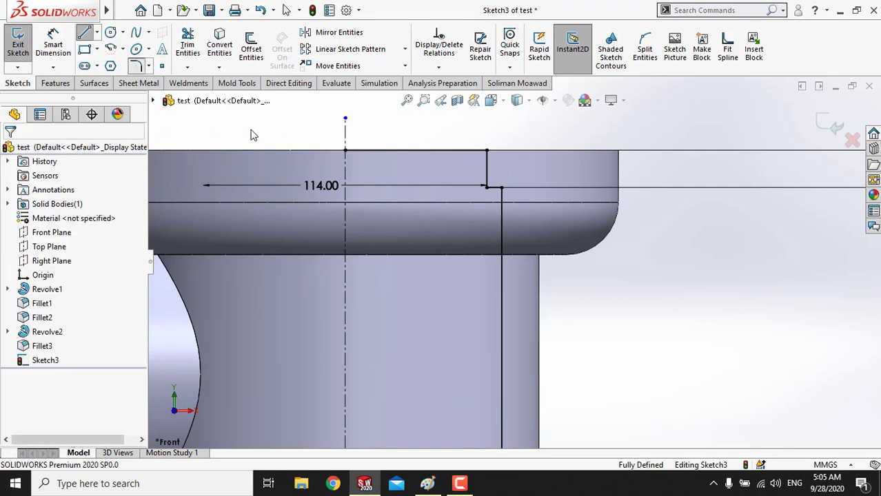
click(135, 66)
scroll(526, 189, down, 3)
click(480, 200)
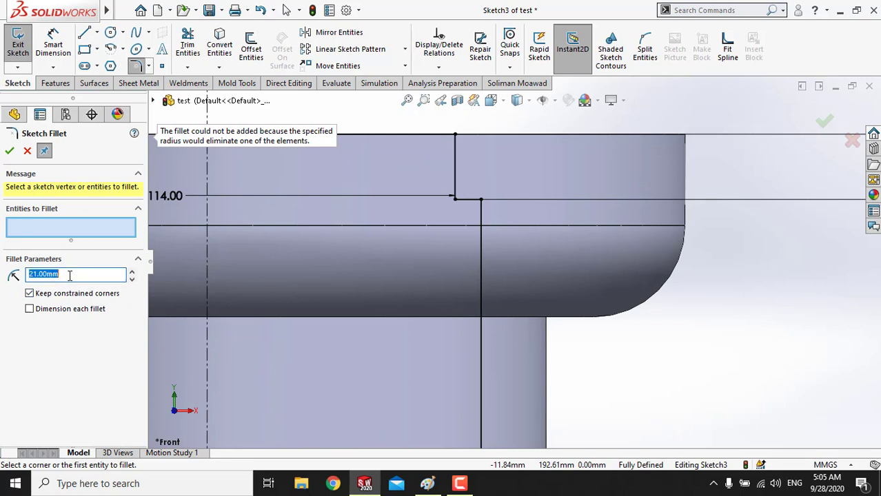
text(3)
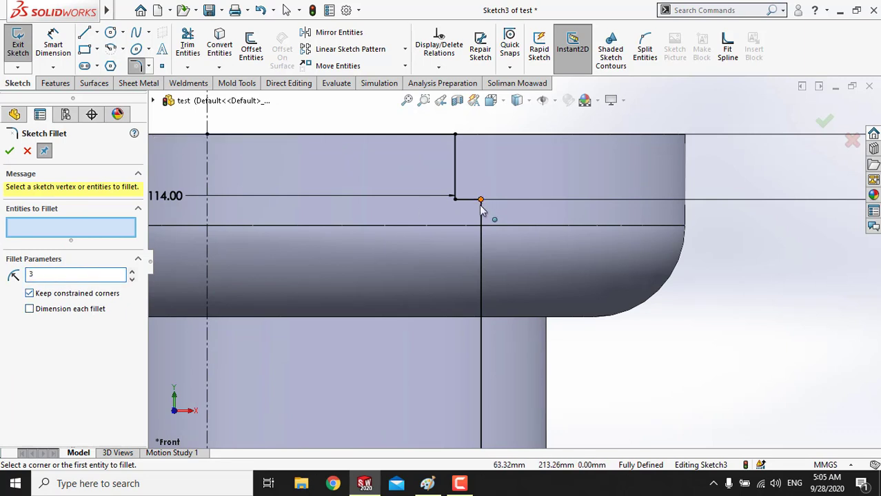
click(479, 204)
click(9, 150)
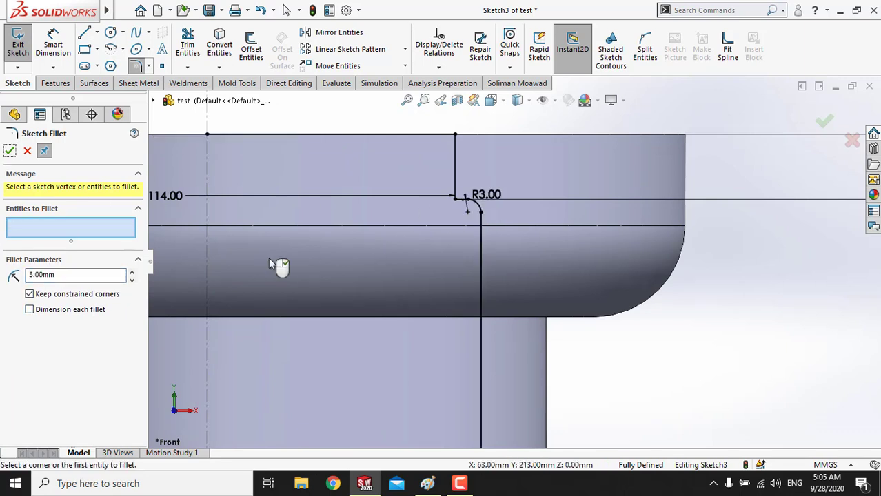
drag(519, 191, 530, 183)
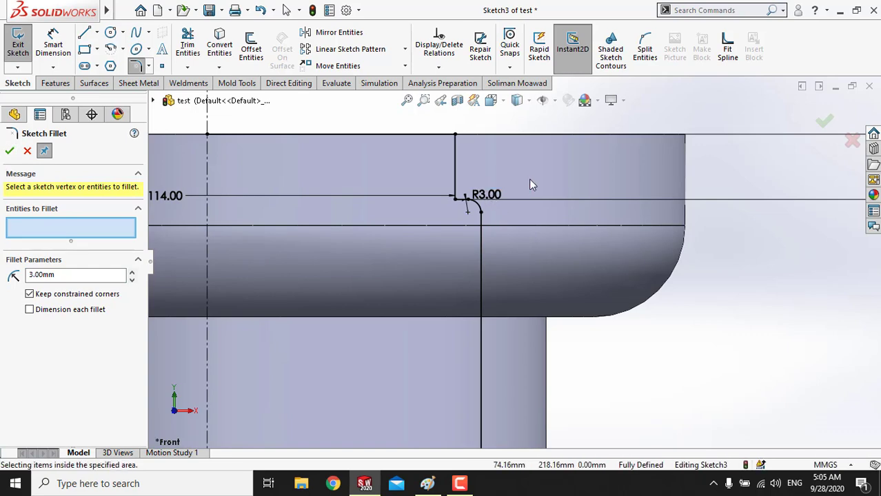
click(15, 153)
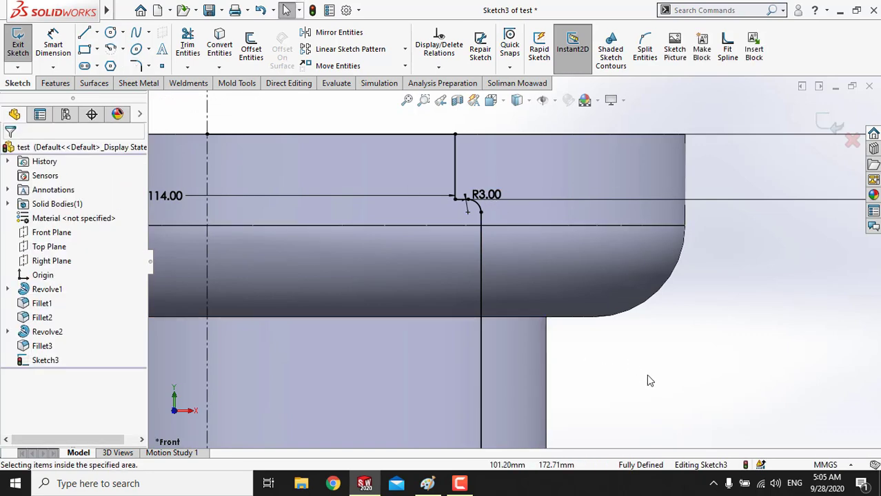
Exit the sketch and return to the 3D part.
scroll(647, 375, up, 4)
scroll(581, 365, up, 3)
scroll(581, 365, up, 2)
scroll(600, 289, up, 1)
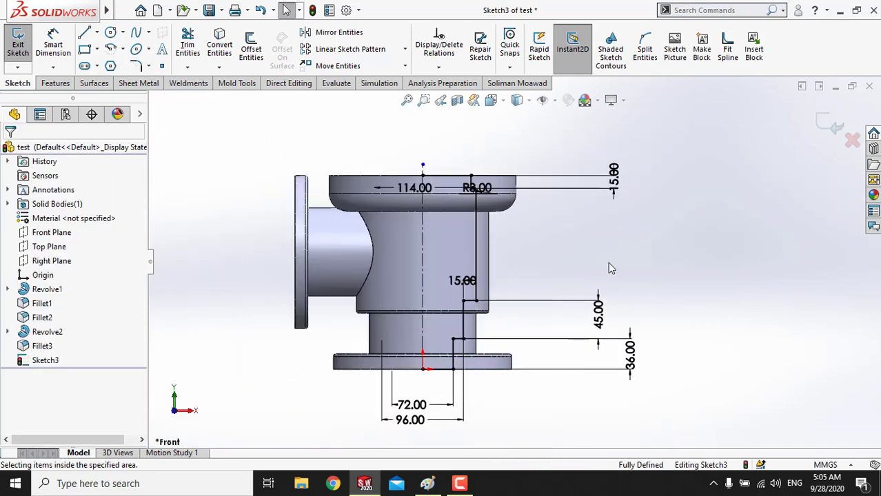
click(825, 130)
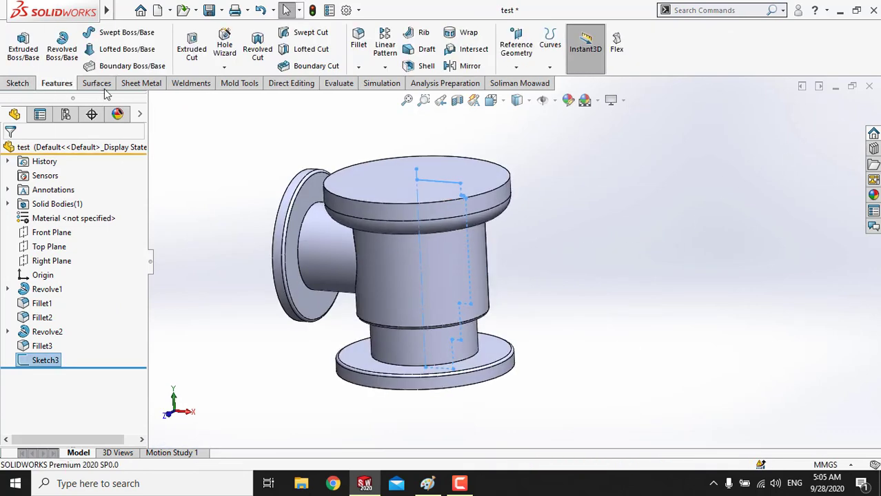
Revolve-cut the auto-closed sketch to hollow out the stepped inner bore.
click(258, 48)
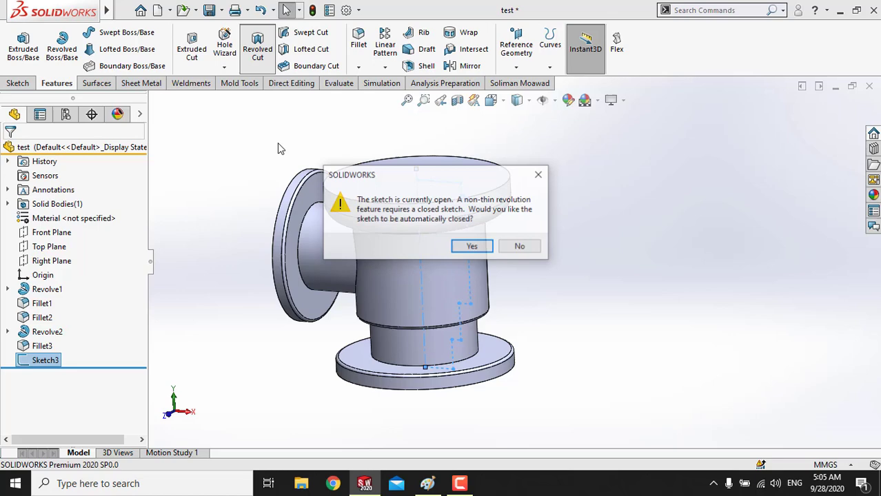
click(471, 247)
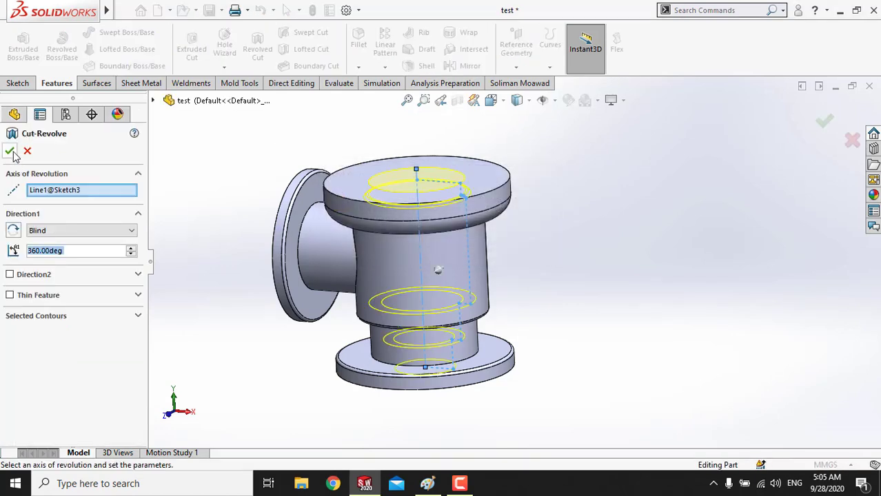
click(11, 152)
mouse_move(203, 182)
middle_down()
mouse_move(287, 318)
mouse_move(491, 285)
mouse_move(436, 184)
mouse_move(448, 138)
middle_up()
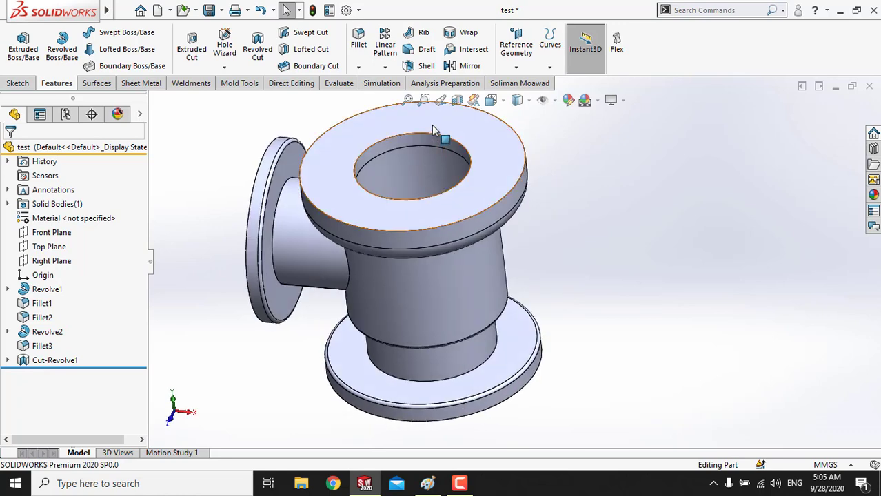
Show the body sectioned through the Front Plane and inspect the cut.
click(458, 100)
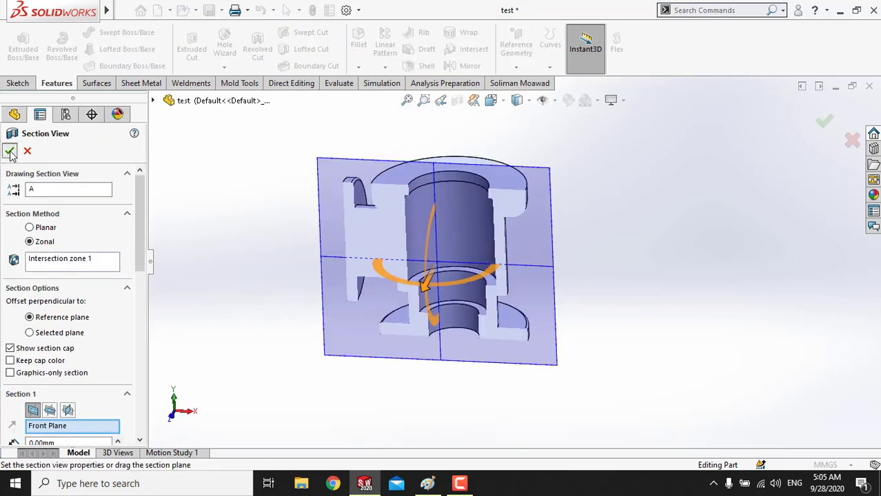
click(11, 152)
scroll(483, 198, down, 3)
scroll(499, 184, down, 3)
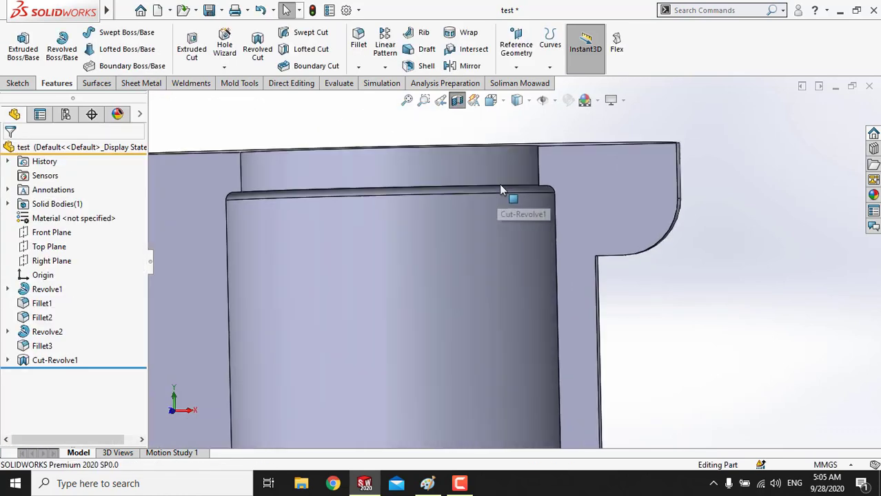
scroll(524, 195, up, 3)
scroll(542, 335, up, 4)
scroll(531, 296, down, 6)
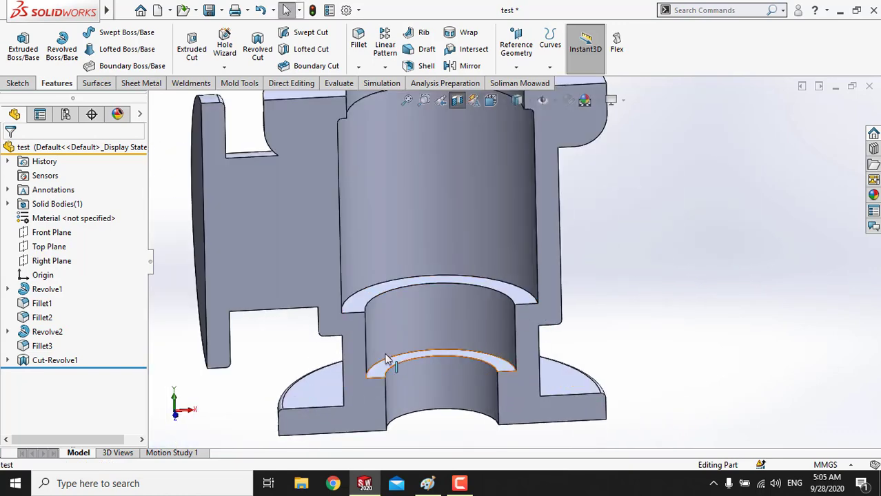
scroll(386, 360, up, 3)
middle_drag(413, 370, 501, 341)
scroll(502, 341, down, 2)
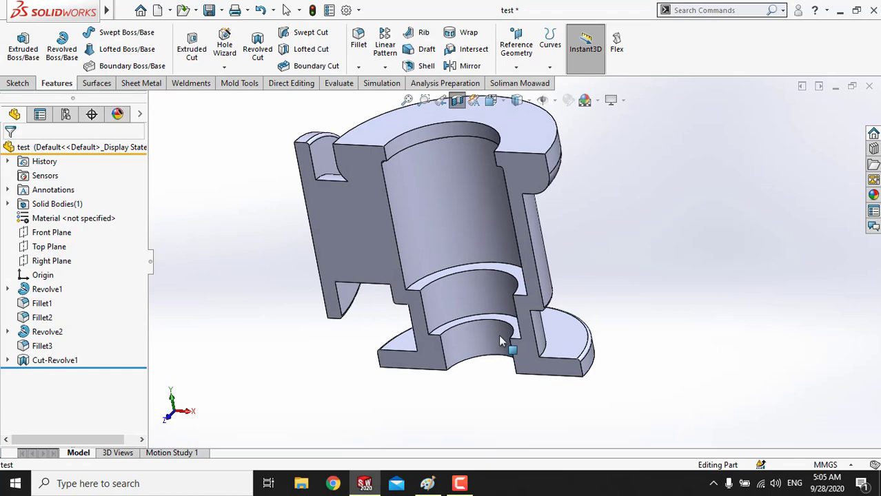
Compare the sectioned bore against the reference drawing, ending at a near-front view.
click(429, 485)
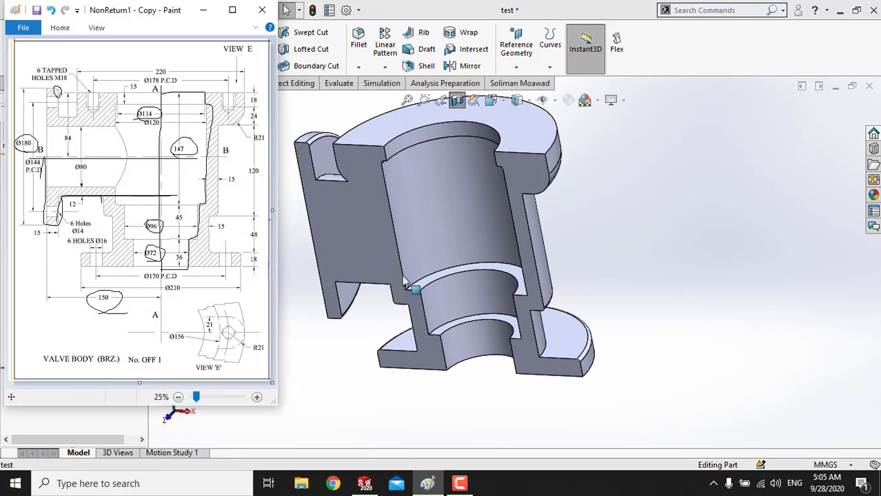
middle_drag(406, 281, 538, 286)
scroll(521, 276, down, 3)
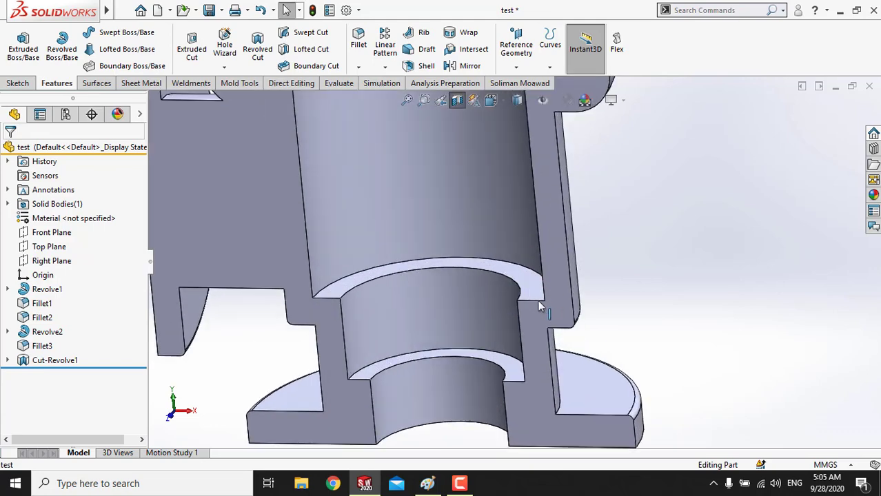
click(429, 485)
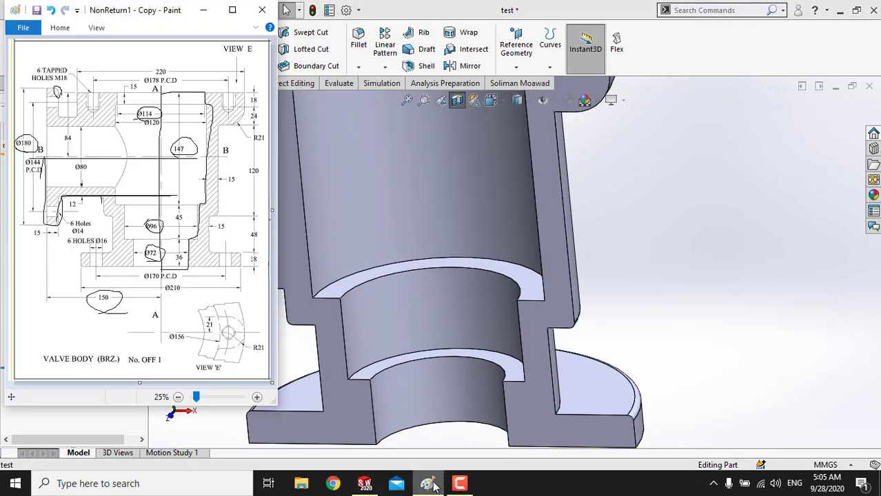
click(433, 486)
scroll(508, 335, up, 5)
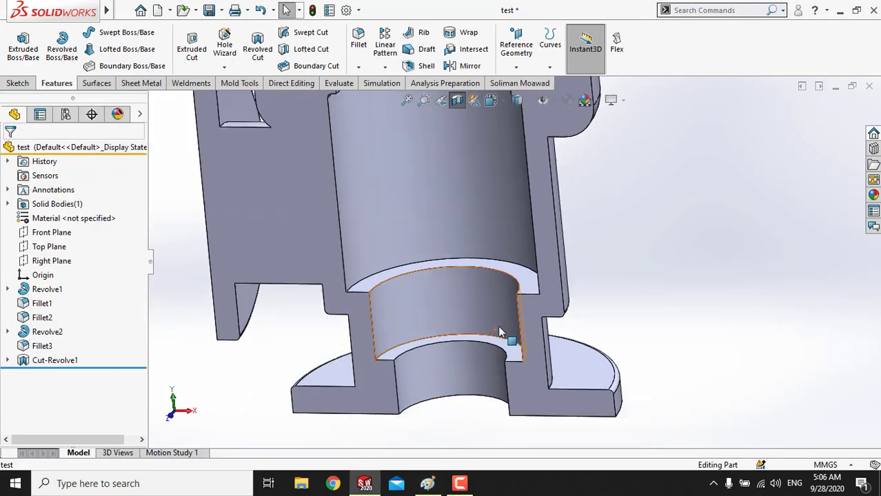
middle_drag(508, 334, 508, 229)
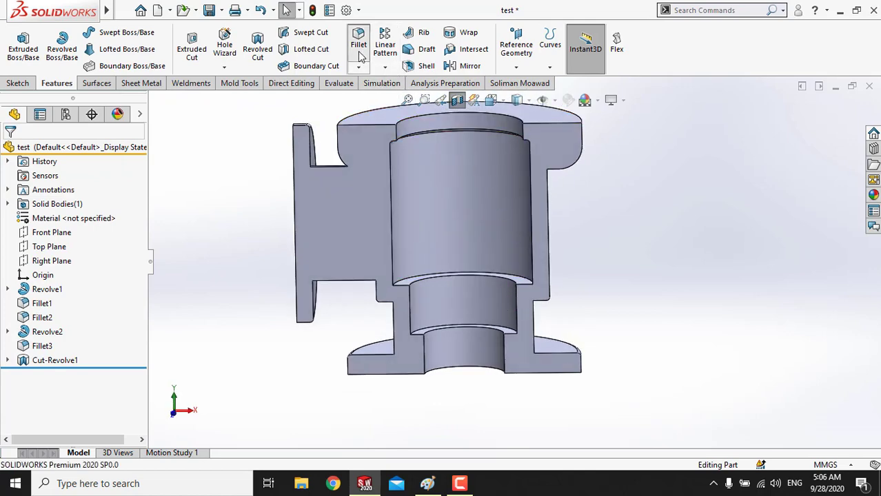
Pick the lower bore step edge and orbit the sectioned part, checking the reference drawing.
scroll(521, 279, up, 2)
scroll(524, 283, up, 1)
click(535, 288)
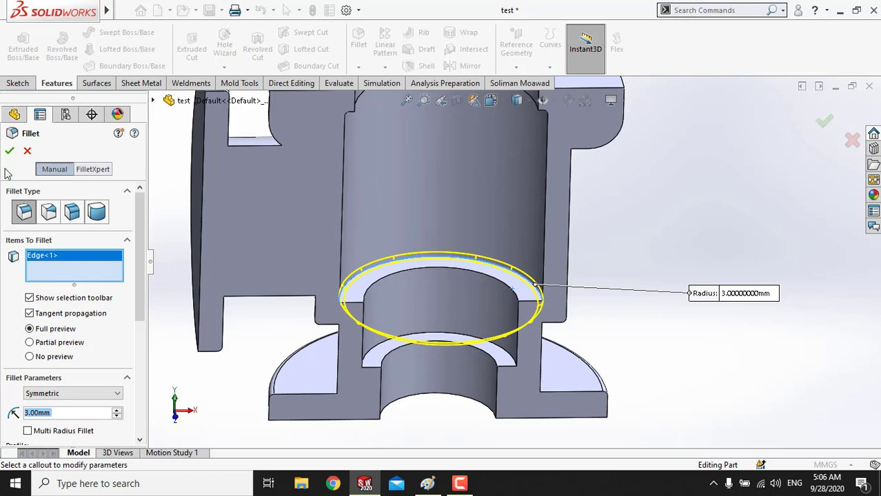
scroll(612, 278, up, 3)
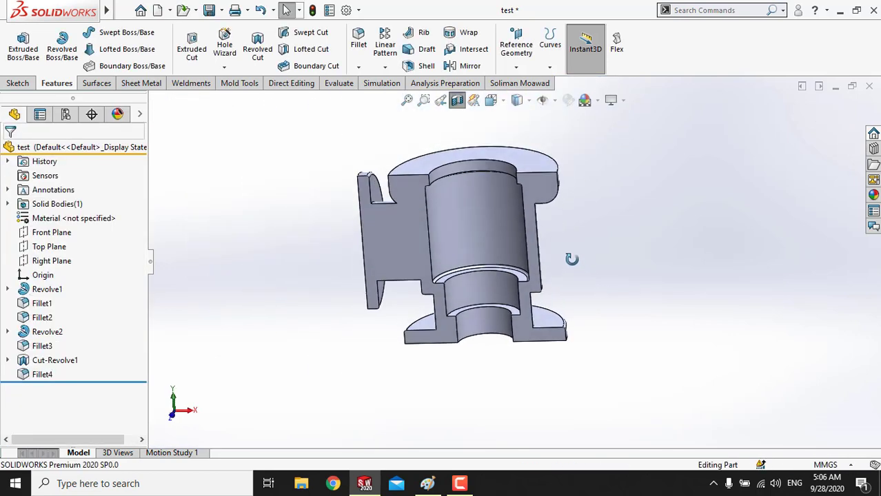
mouse_move(612, 278)
middle_down()
mouse_move(534, 253)
mouse_move(591, 307)
middle_up()
scroll(505, 290, down, 4)
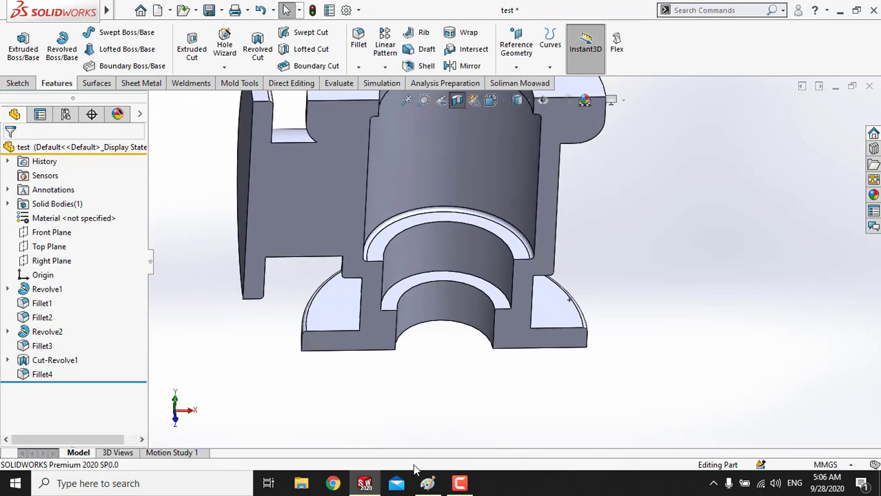
click(428, 483)
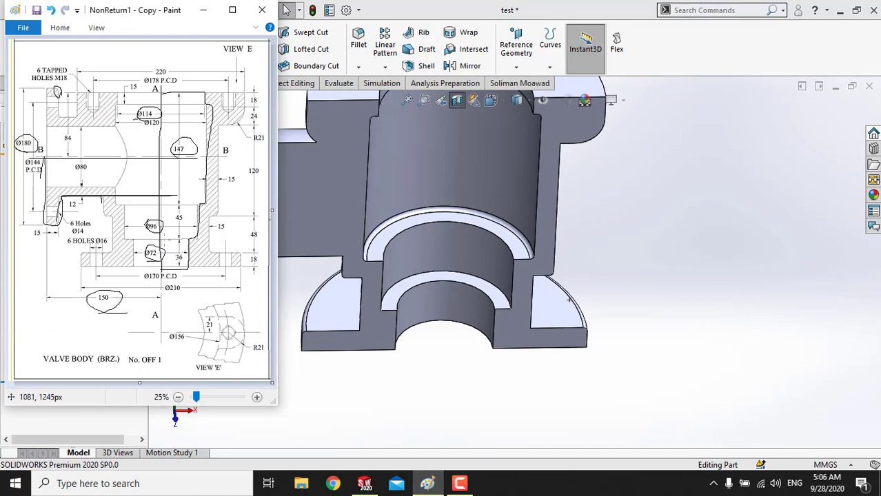
Turn off the section view and orbit to an overall view of the whole valve body.
scroll(551, 180, up, 3)
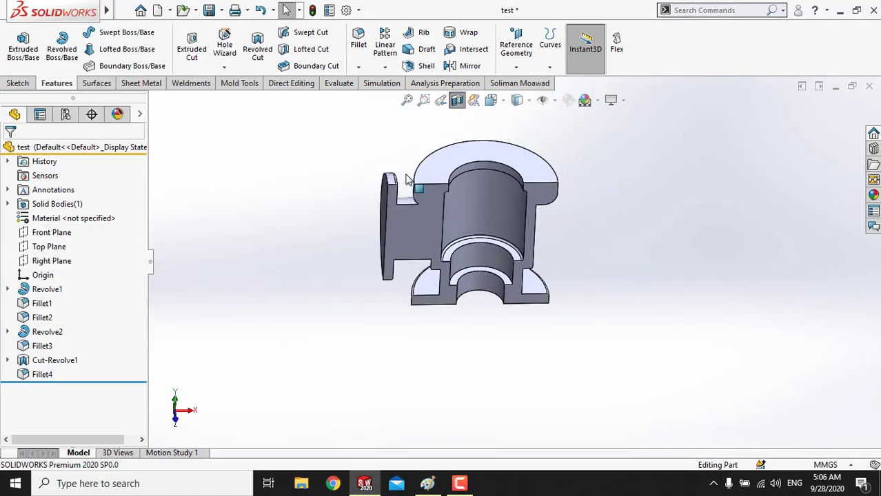
click(457, 100)
scroll(544, 207, down, 1)
mouse_move(513, 219)
middle_down()
mouse_move(337, 260)
mouse_move(343, 276)
middle_up()
scroll(338, 260, down, 2)
scroll(343, 275, up, 2)
scroll(379, 273, down, 1)
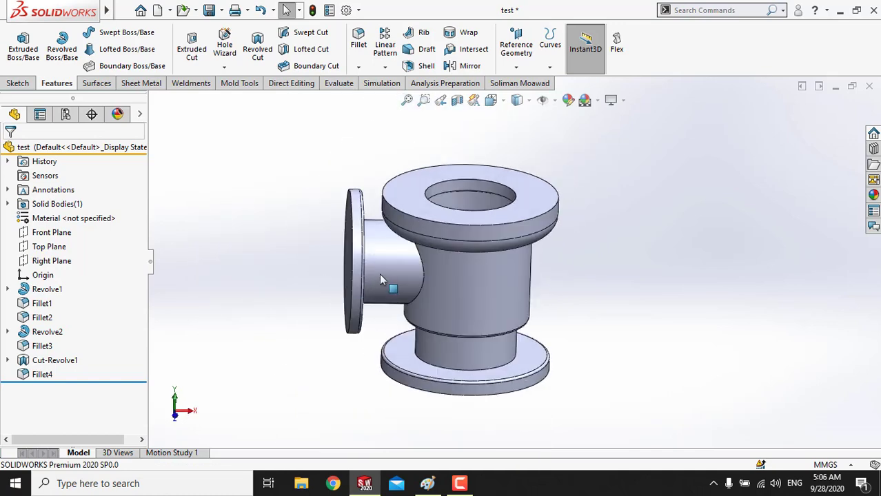
click(427, 487)
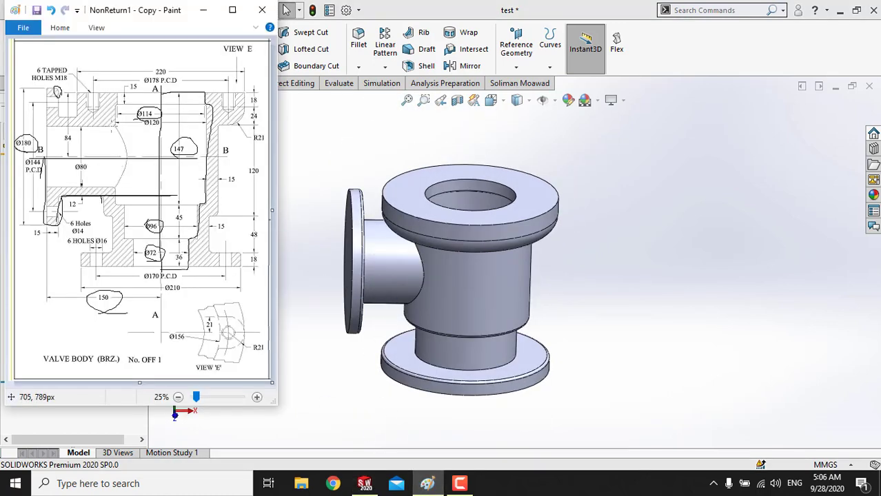
Undo the earlier red-pen marks on the Paint drawing of the valve body.
double_click(52, 10)
double_click(52, 10)
double_click(52, 11)
click(51, 11)
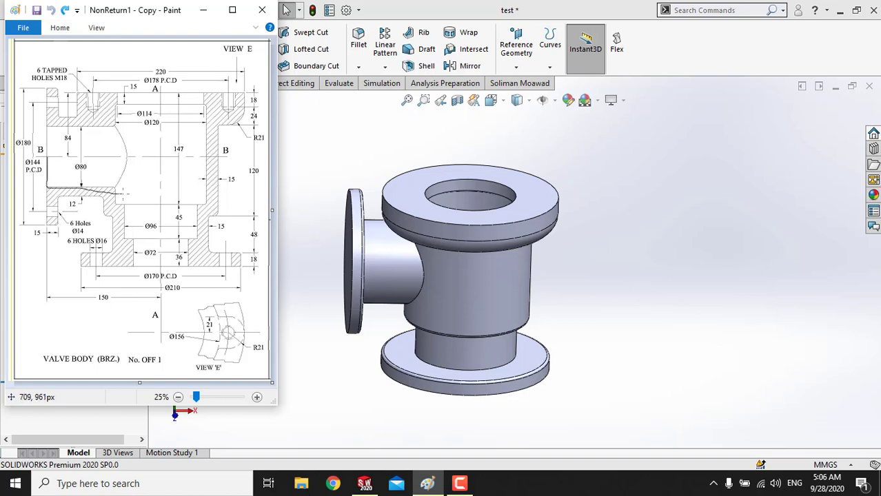
Orbit toward the side flange, select its face, and recheck the reference drawing.
click(378, 237)
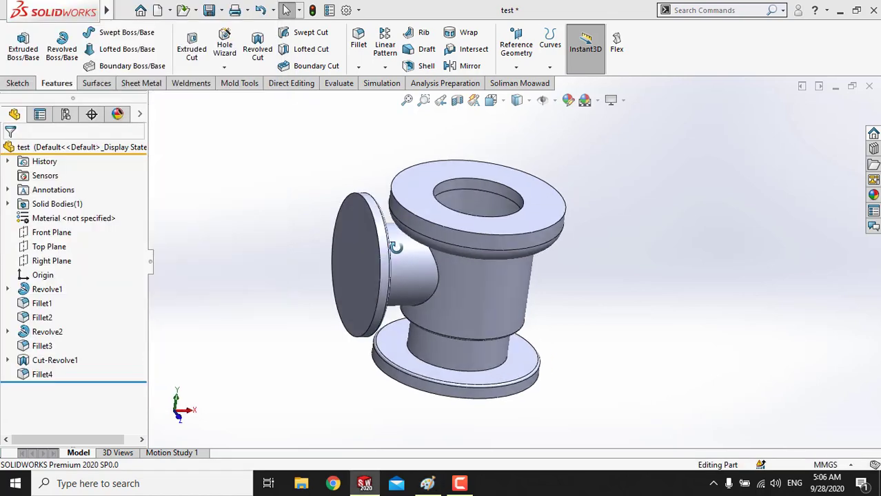
mouse_move(379, 236)
middle_down()
mouse_move(373, 260)
mouse_move(293, 255)
middle_up()
click(373, 260)
click(374, 330)
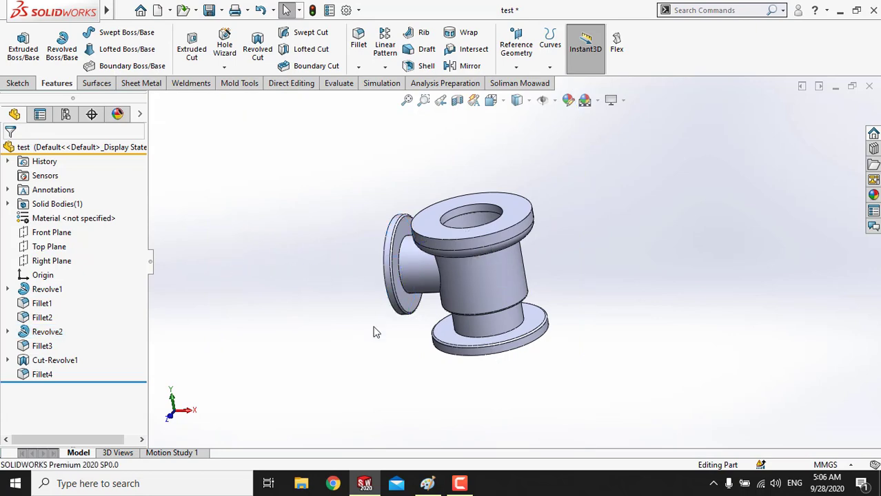
click(427, 483)
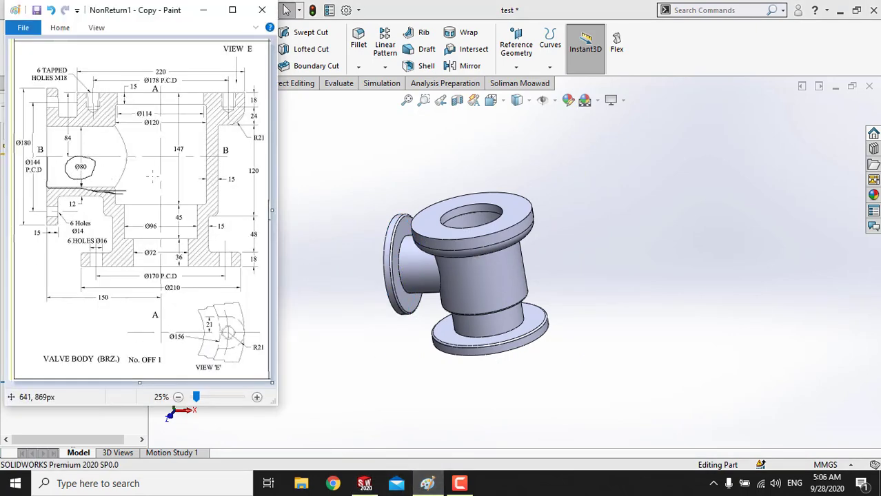
click(366, 211)
Start a new sketch on the side flange face.
middle_drag(367, 210, 429, 219)
click(447, 256)
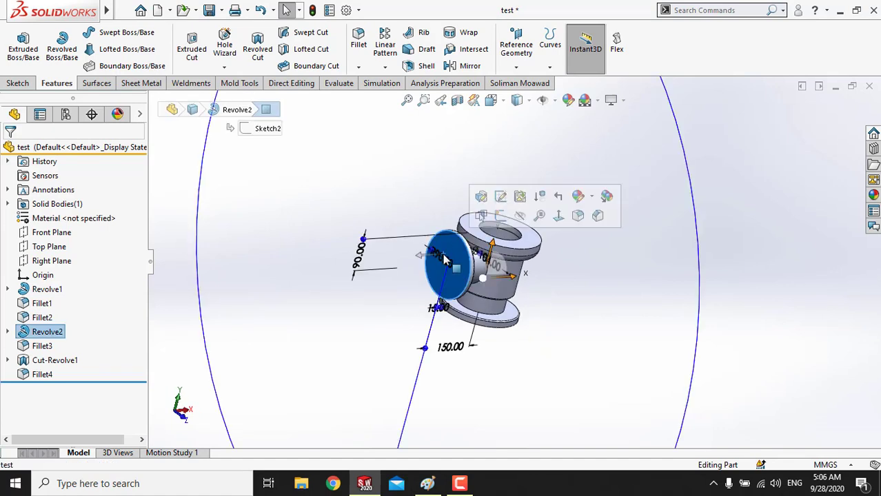
click(513, 224)
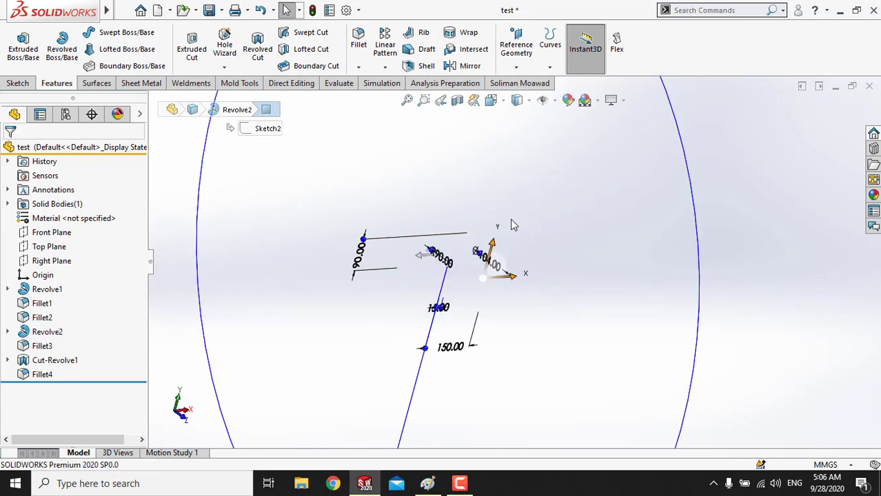
click(165, 324)
click(457, 255)
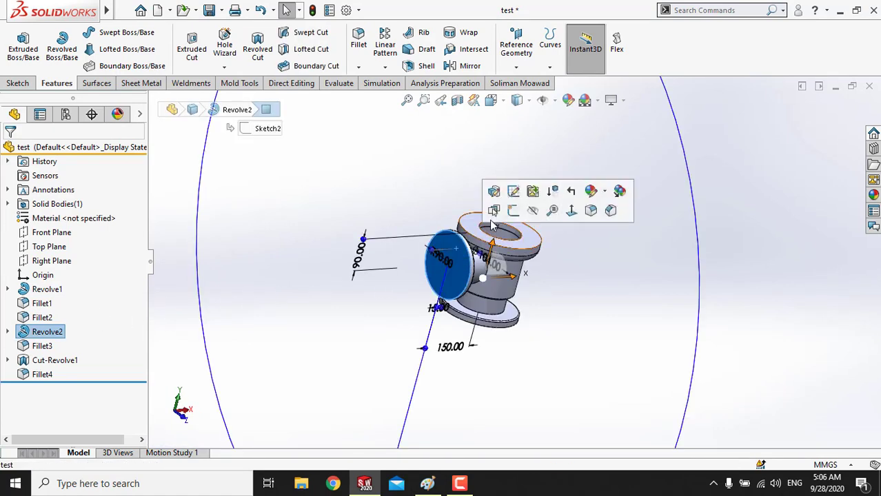
click(514, 204)
scroll(533, 267, down, 2)
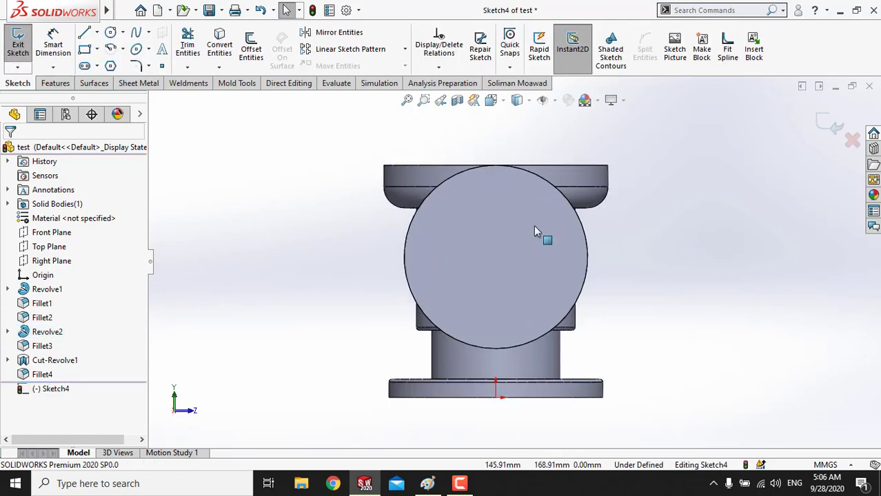
Draw a circle centred on the flange centre.
click(111, 35)
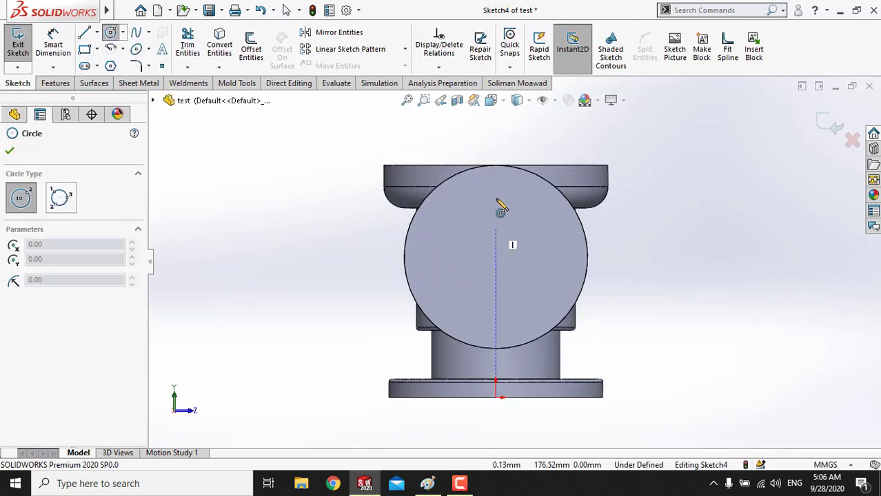
click(496, 258)
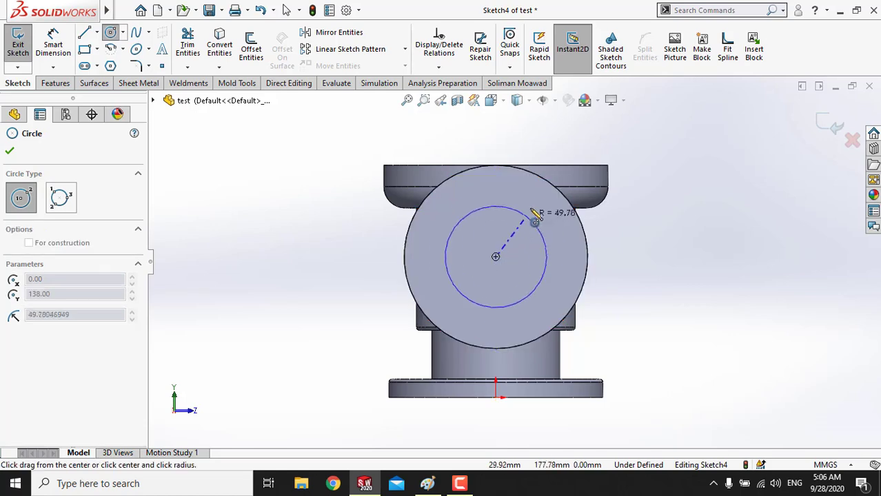
click(529, 197)
right_click(532, 189)
click(548, 196)
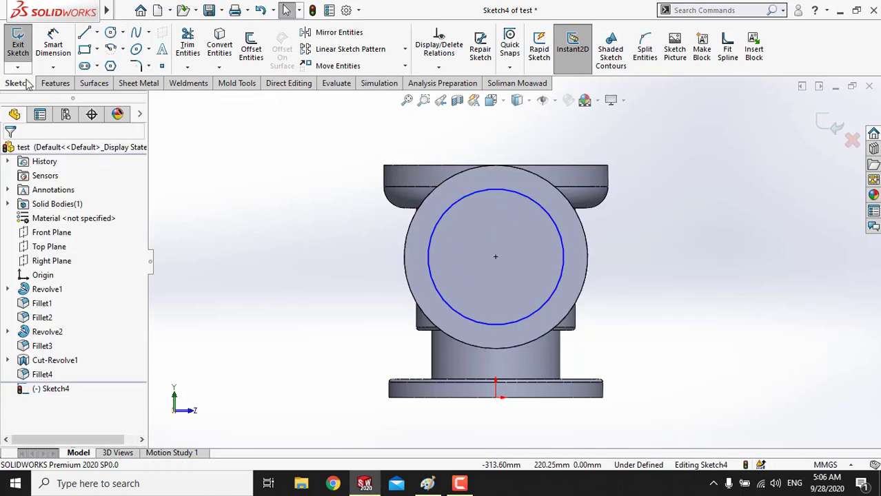
Dimension the circle's diameter to 80 mm.
click(53, 45)
click(512, 196)
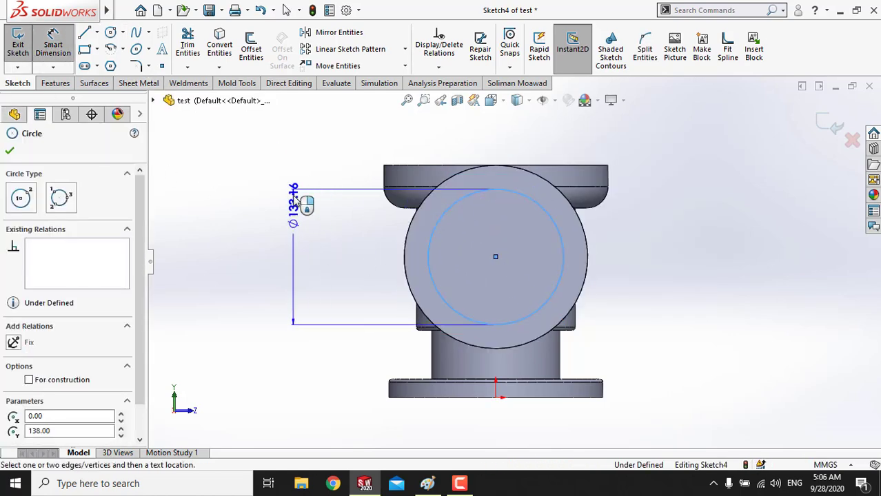
click(293, 171)
text(80)
key(Return)
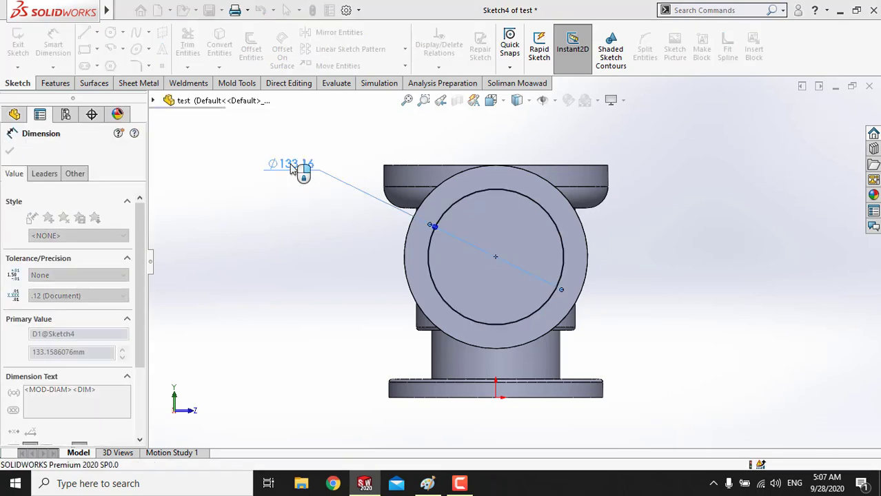
right_click(191, 147)
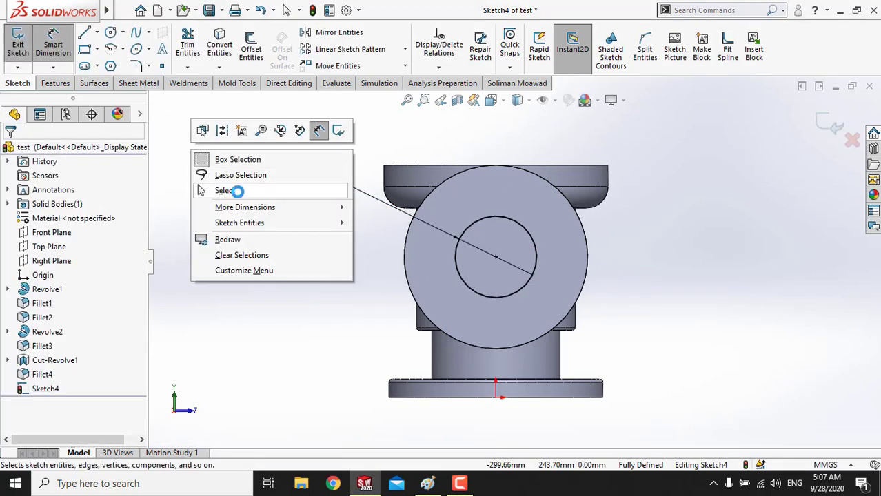
click(233, 191)
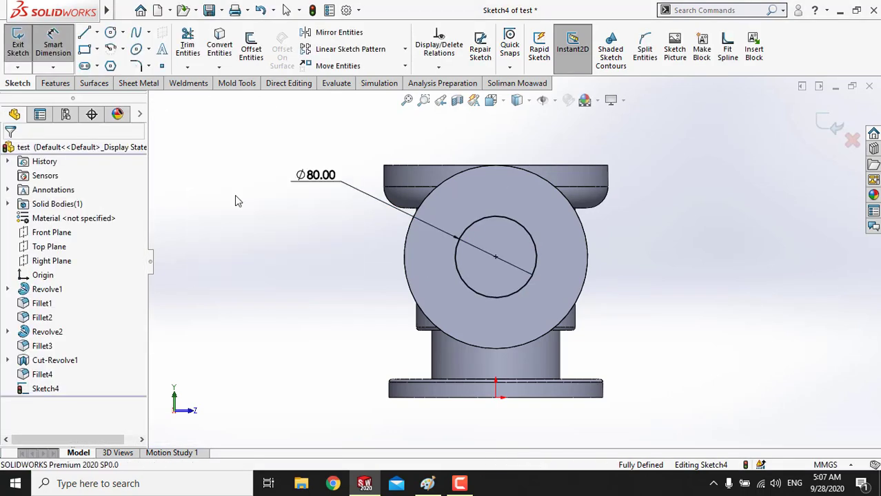
Check the circle's centre point and orbit the model to a tilted view.
click(497, 260)
click(332, 267)
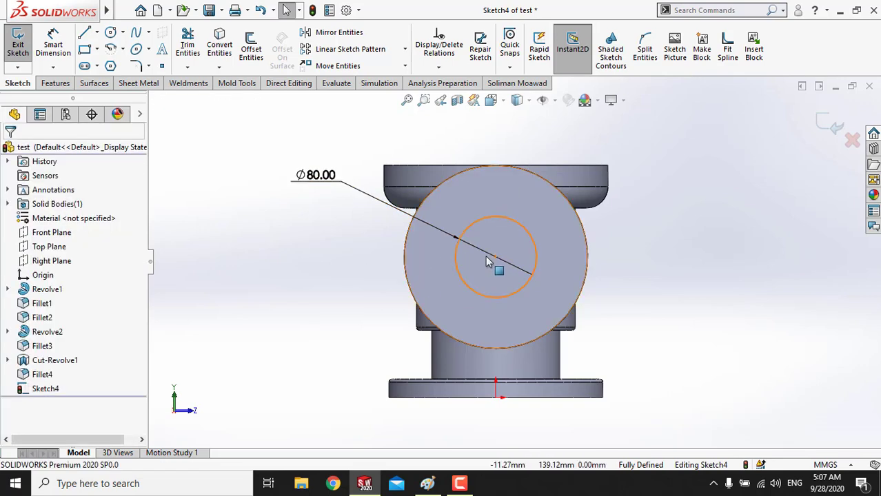
click(497, 258)
click(277, 282)
scroll(506, 267, up, 2)
mouse_move(505, 266)
middle_down()
mouse_move(421, 360)
mouse_move(421, 413)
mouse_move(549, 303)
mouse_move(448, 289)
middle_up()
Extrude-cut the Ø80 sketch Up To Surface, stopping at the inner bore face.
click(18, 45)
click(57, 83)
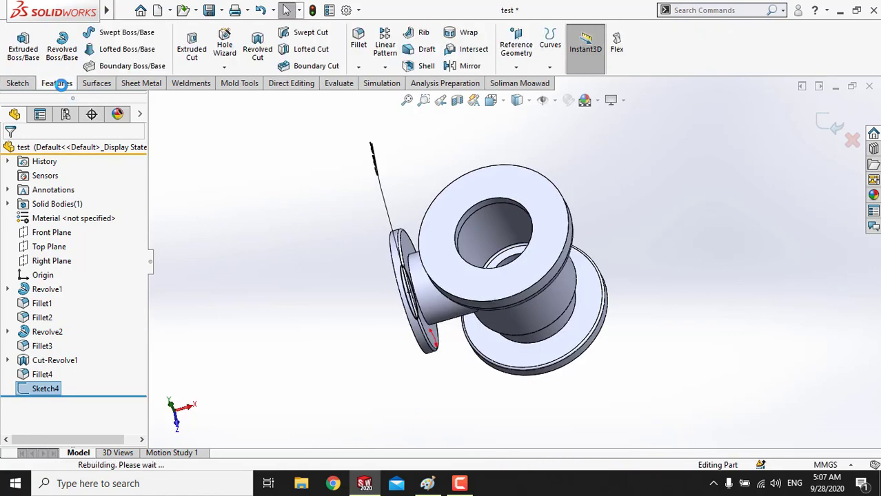
click(191, 49)
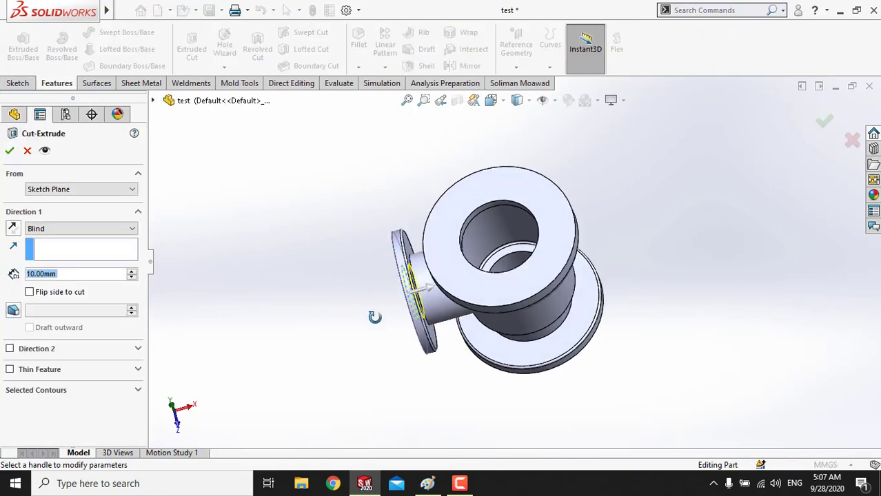
middle_drag(373, 316, 391, 323)
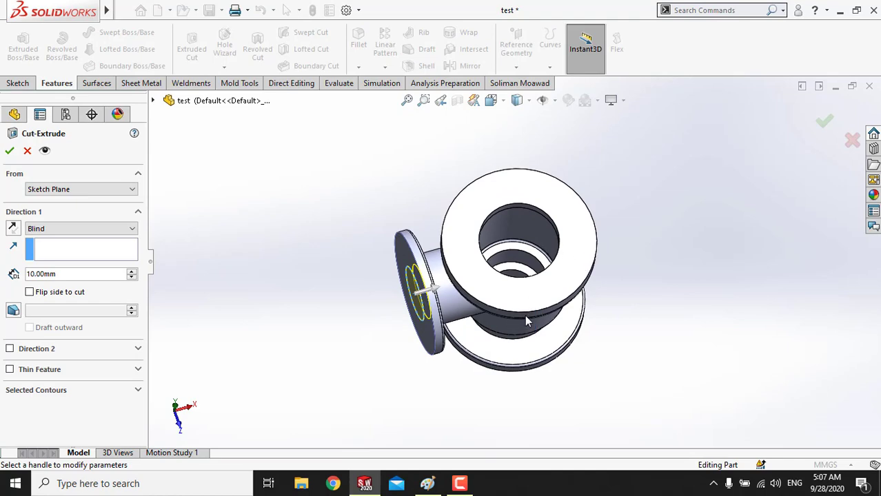
middle_drag(526, 321, 499, 350)
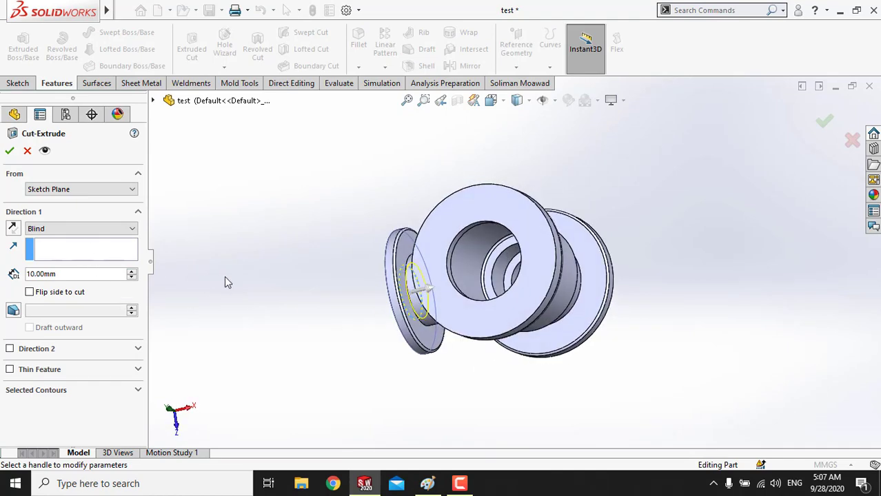
click(64, 230)
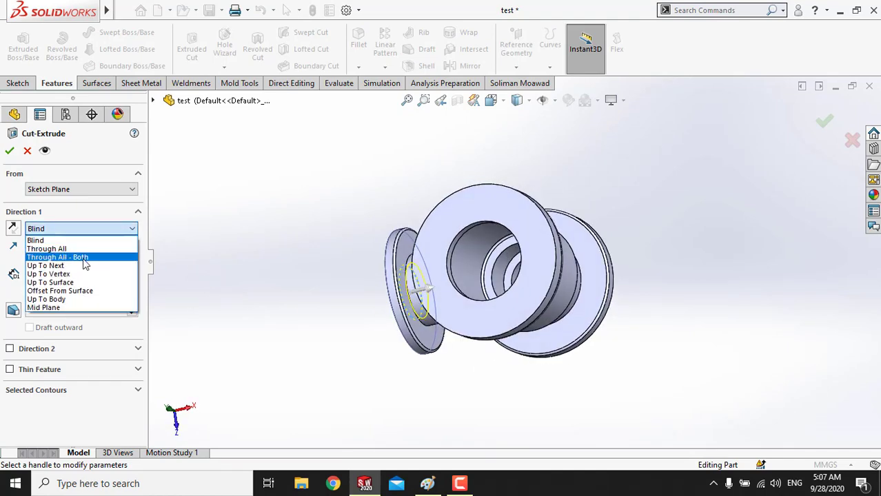
click(81, 282)
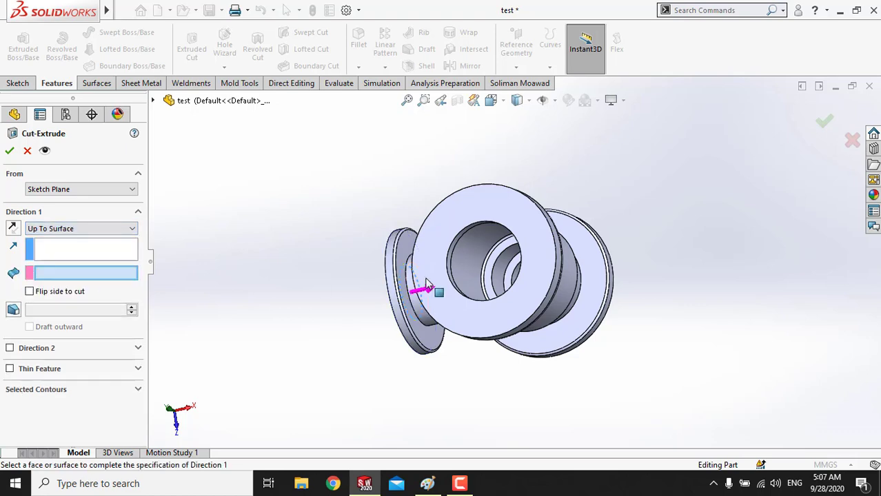
click(470, 275)
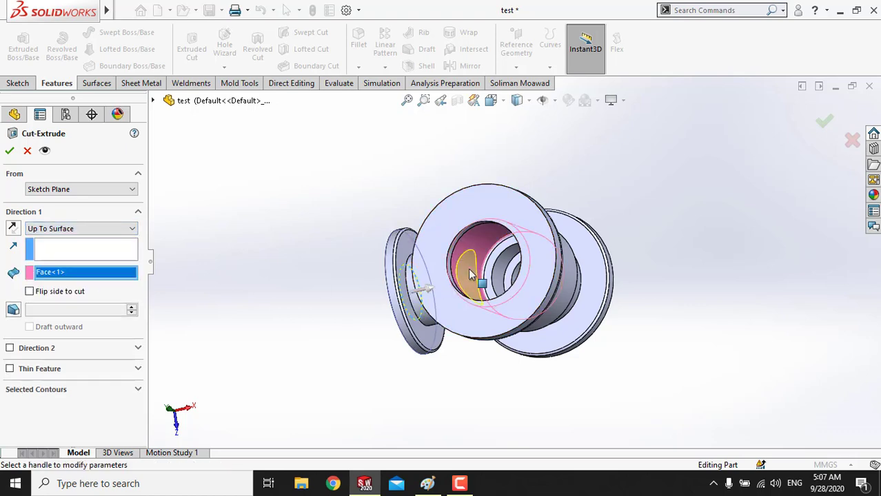
click(8, 152)
mouse_move(332, 260)
middle_down()
mouse_move(420, 161)
mouse_move(507, 203)
mouse_move(493, 204)
mouse_move(556, 291)
mouse_move(531, 269)
middle_up()
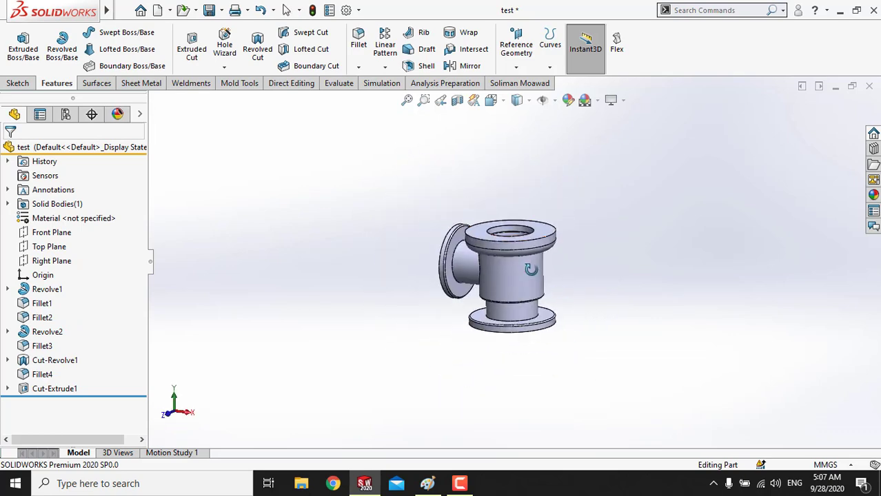
Section the part along the Front Plane and view it straight from the front.
key(ctrl+7)
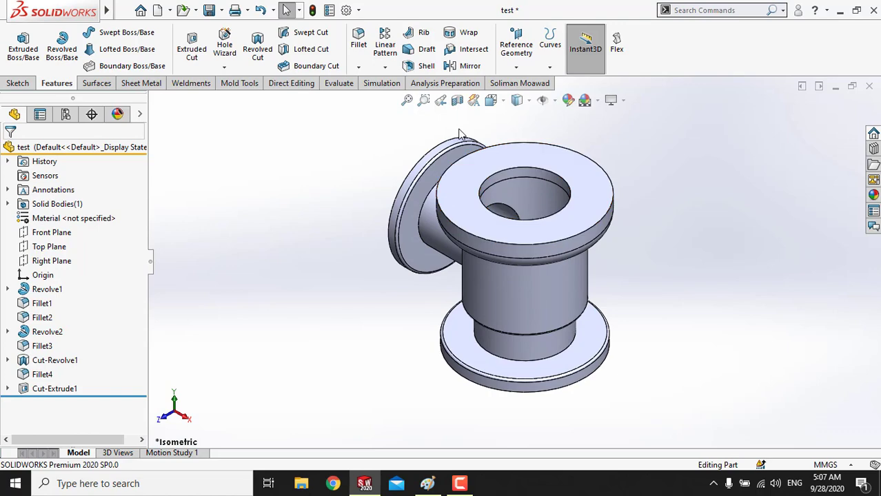
click(565, 172)
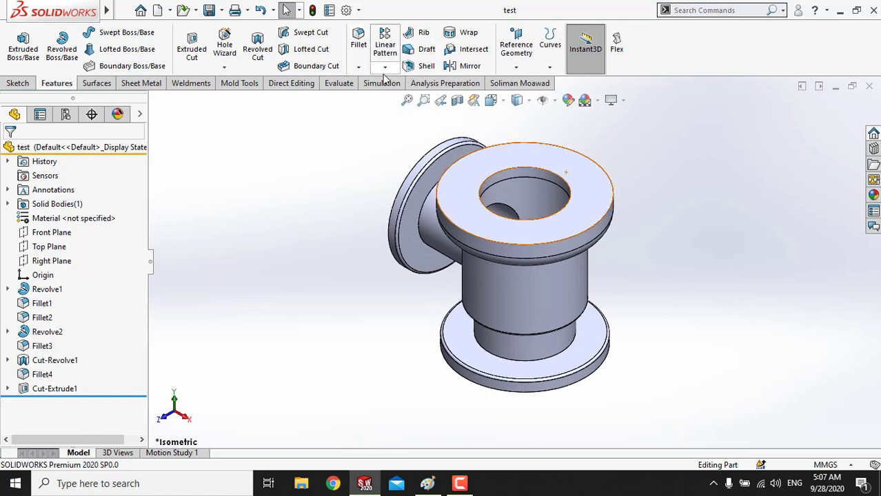
click(458, 100)
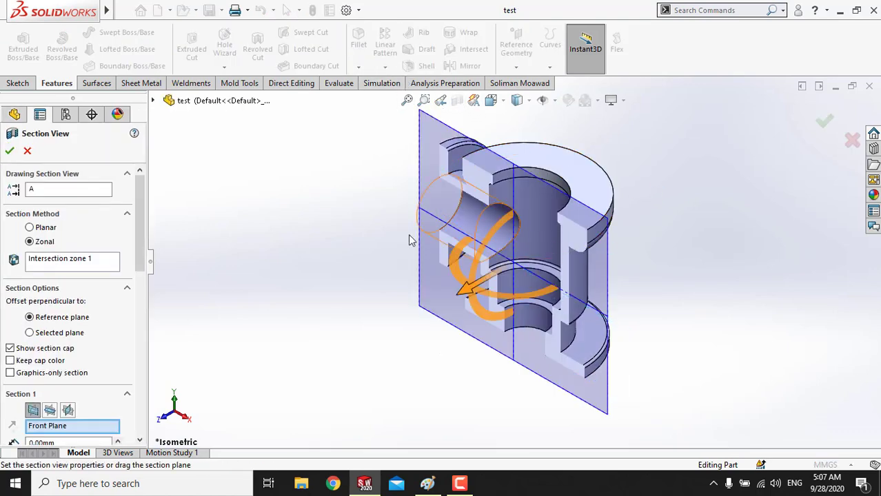
click(9, 151)
key(ctrl+1)
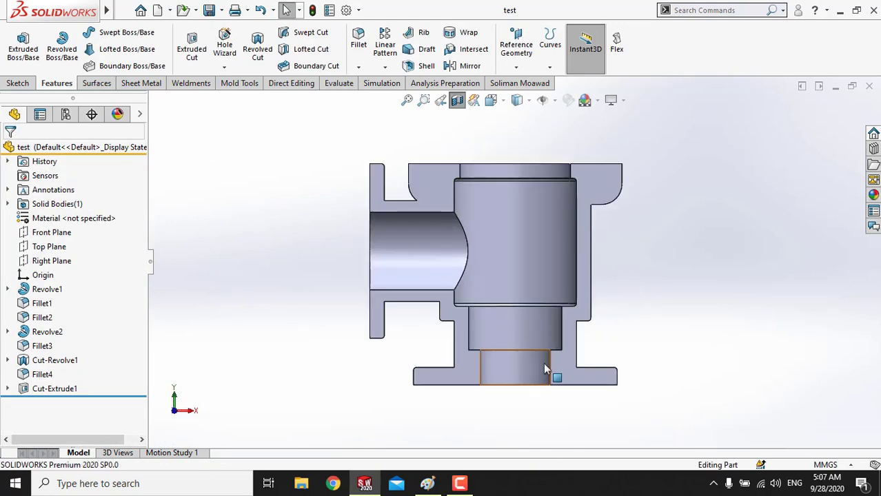
Circle the 24 mm top flange dimension on the Paint drawing, then return to the model.
click(429, 483)
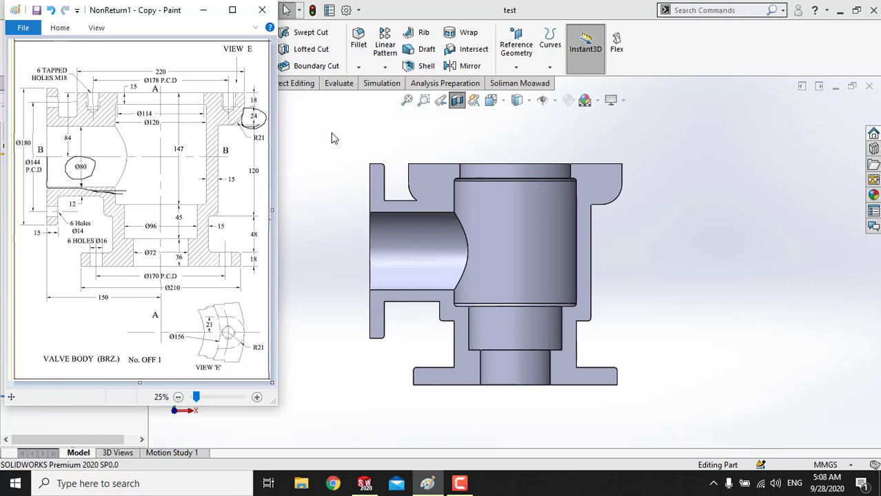
click(301, 170)
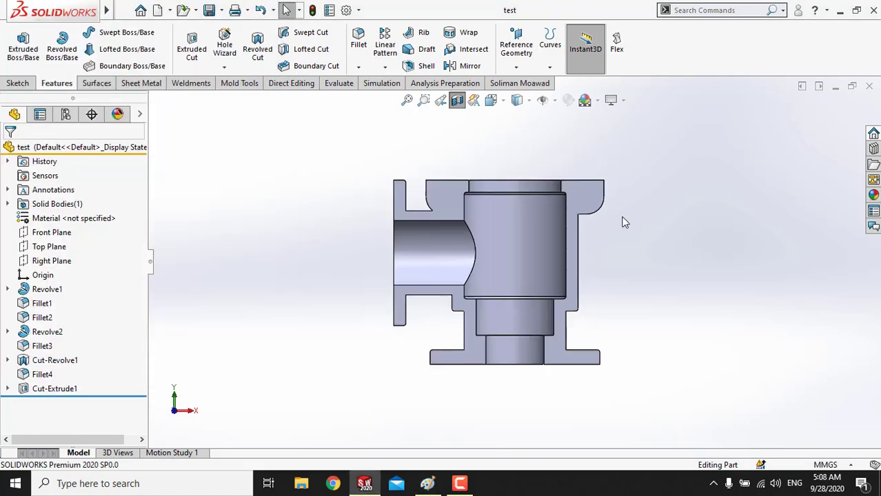
Turn off the section and open Revolve1's profile sketch for editing.
middle_drag(621, 220, 590, 221)
click(457, 101)
scroll(594, 230, down, 2)
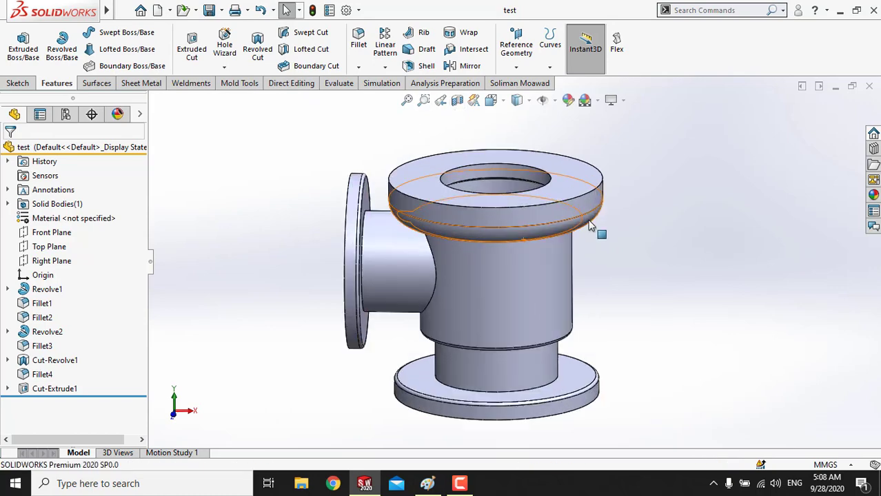
scroll(604, 230, down, 3)
scroll(304, 261, down, 2)
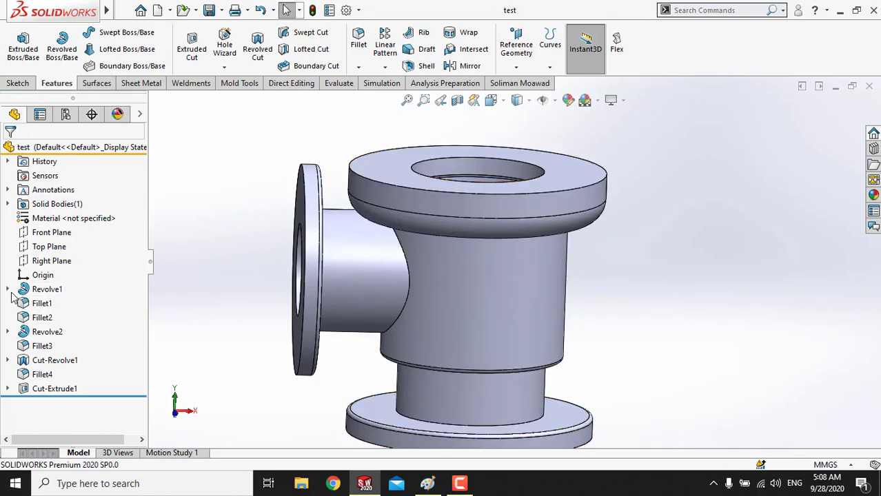
click(7, 289)
click(59, 304)
click(71, 286)
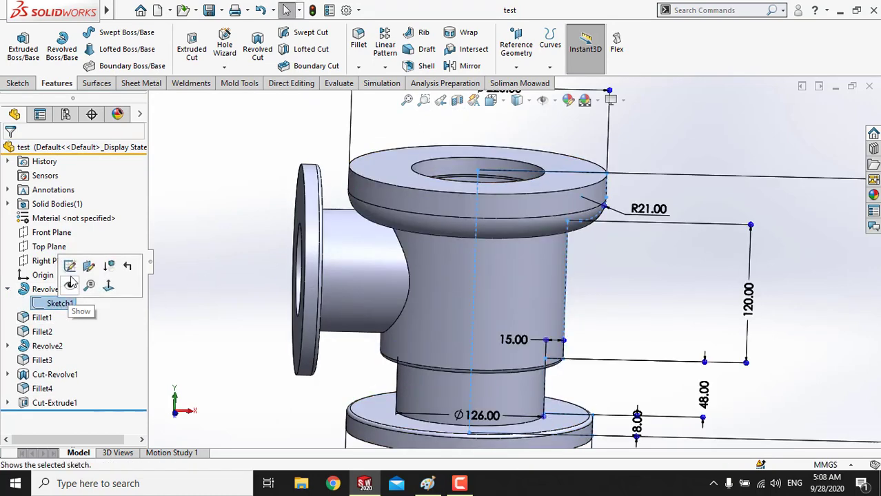
click(69, 266)
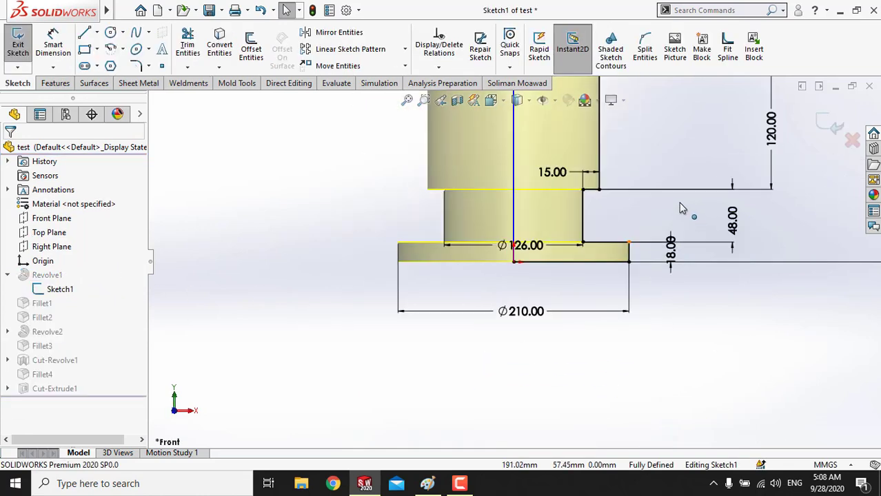
scroll(682, 209, up, 2)
scroll(621, 128, down, 5)
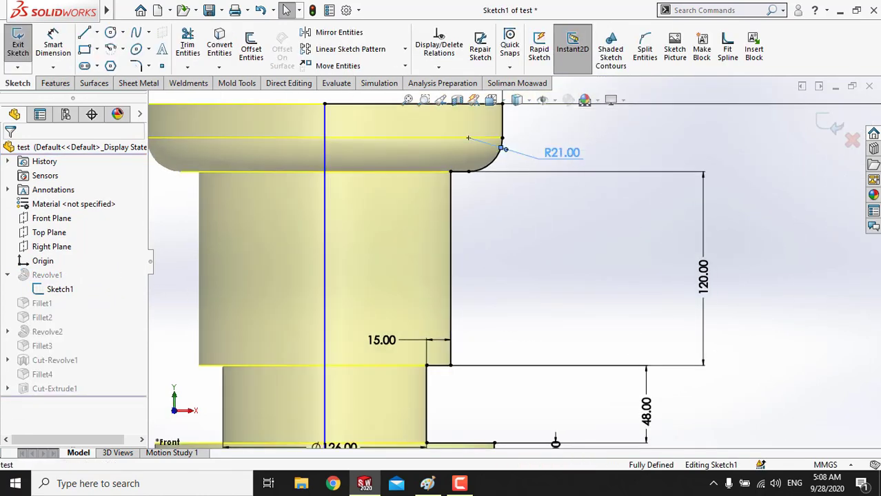
Delete the R21 sketch-fillet arc under the top flange.
double_click(502, 147)
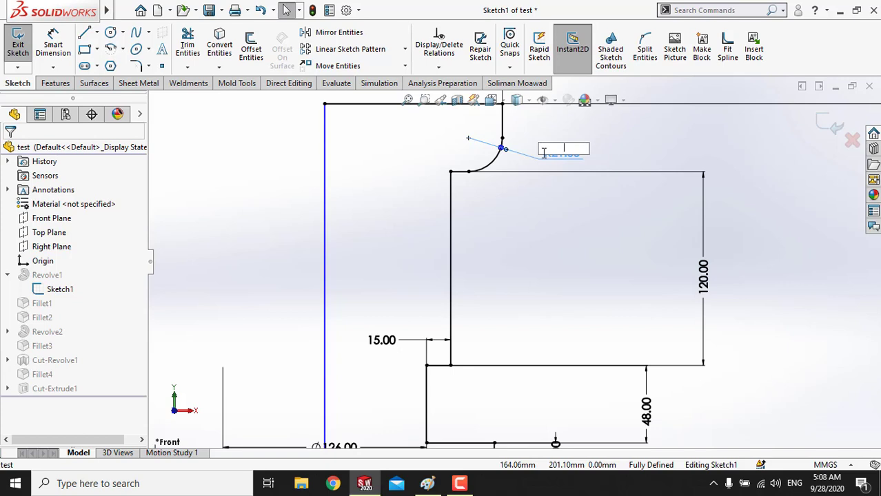
key(Return)
key(Return)
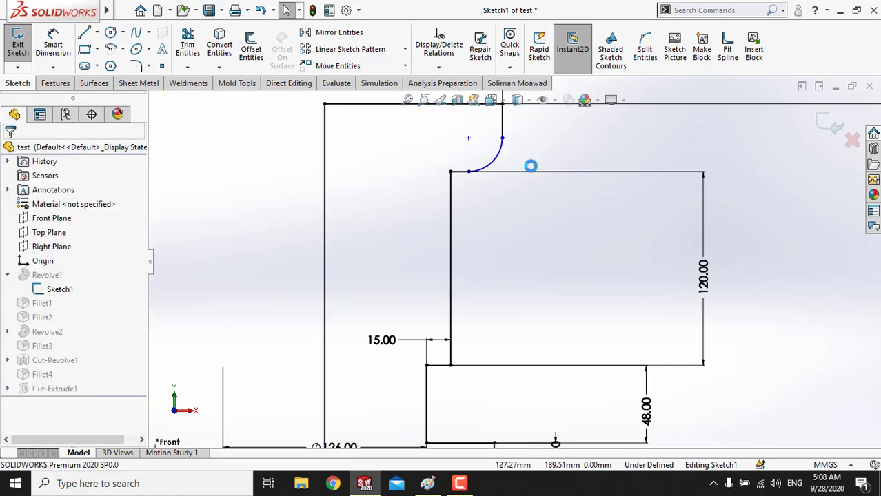
click(502, 138)
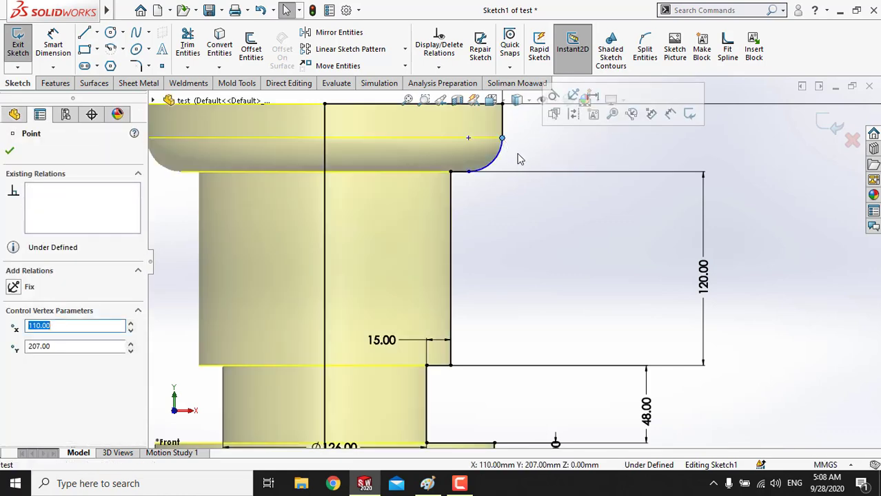
key(Escape)
click(487, 168)
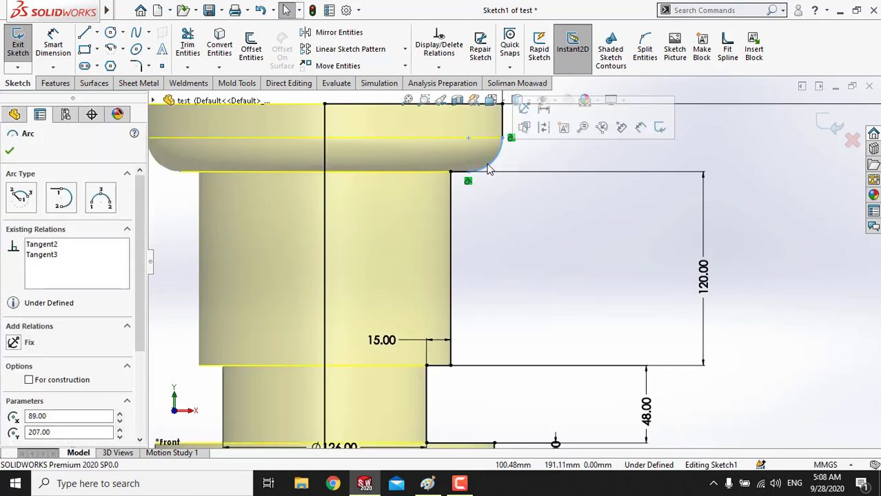
key(Delete)
Merge the two loose endpoints into a sharp corner and rebuild the part.
click(502, 138)
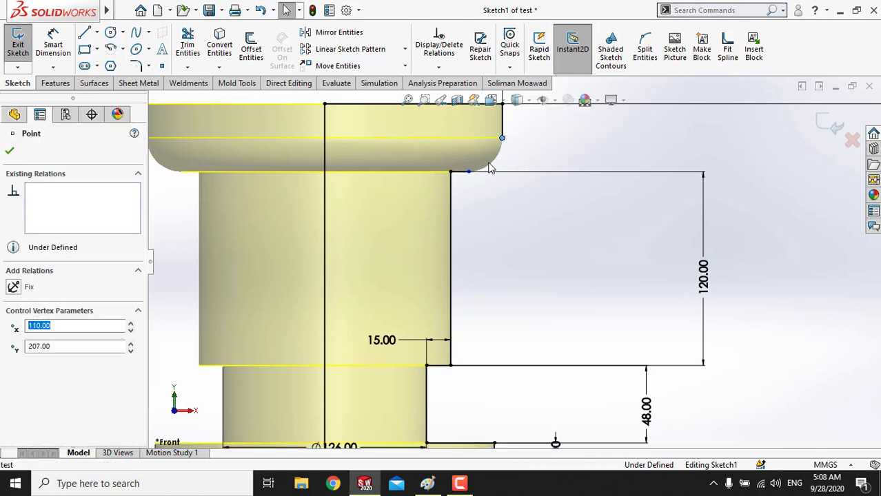
click(469, 172)
ctrl+click(502, 138)
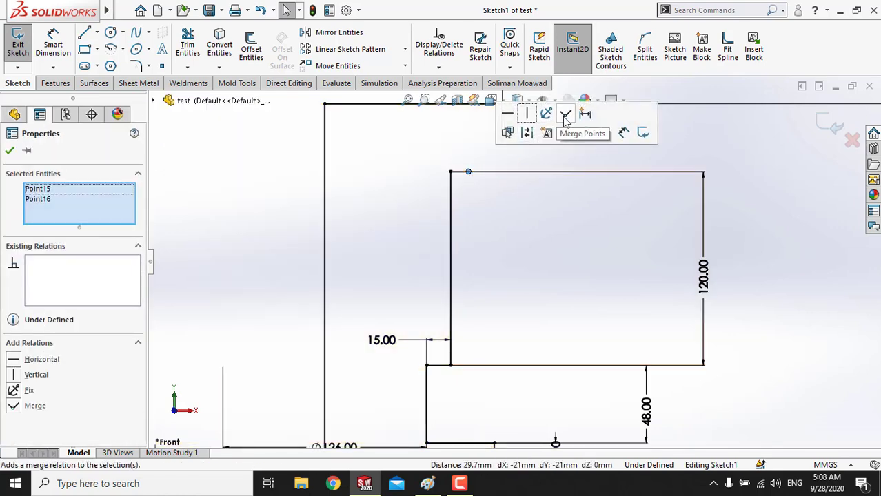
click(560, 114)
click(765, 150)
click(829, 125)
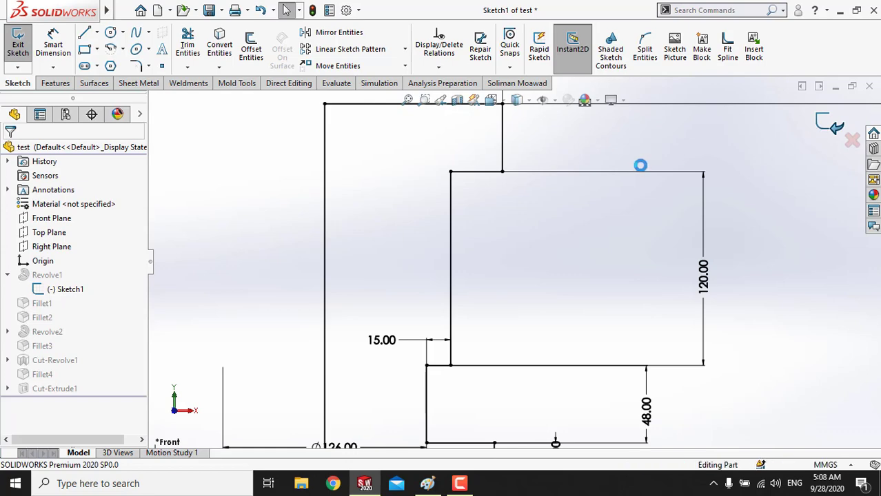
mouse_move(578, 233)
middle_down()
mouse_move(523, 191)
mouse_move(556, 162)
mouse_move(345, 242)
mouse_move(492, 275)
middle_up()
Compare the unsectioned valve body against the reference drawing.
scroll(344, 238, down, 3)
scroll(343, 236, up, 2)
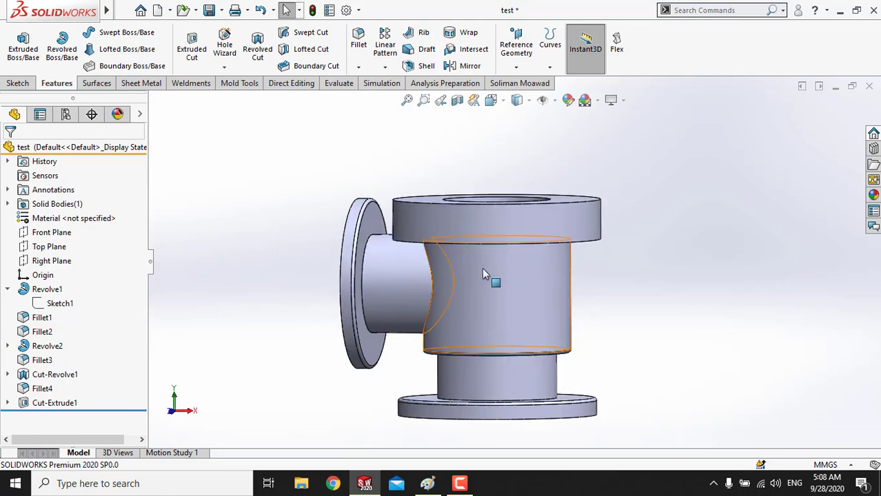
click(428, 484)
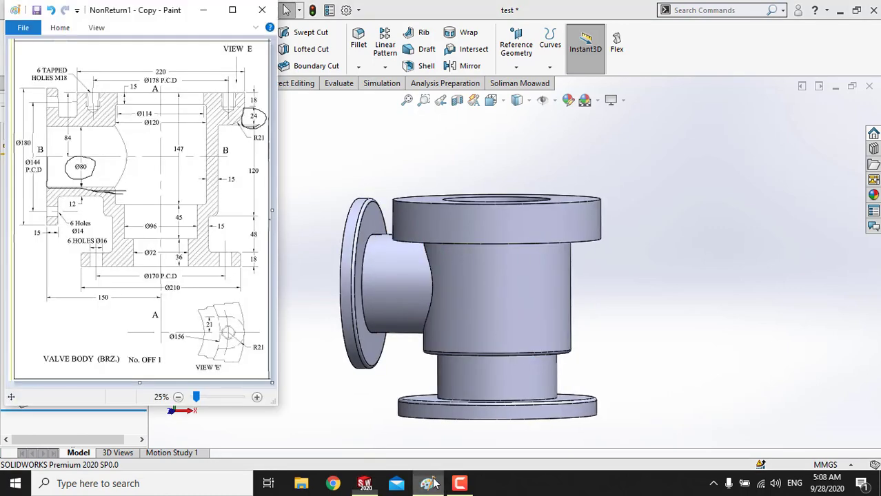
click(331, 209)
scroll(448, 221, down, 2)
scroll(455, 238, down, 1)
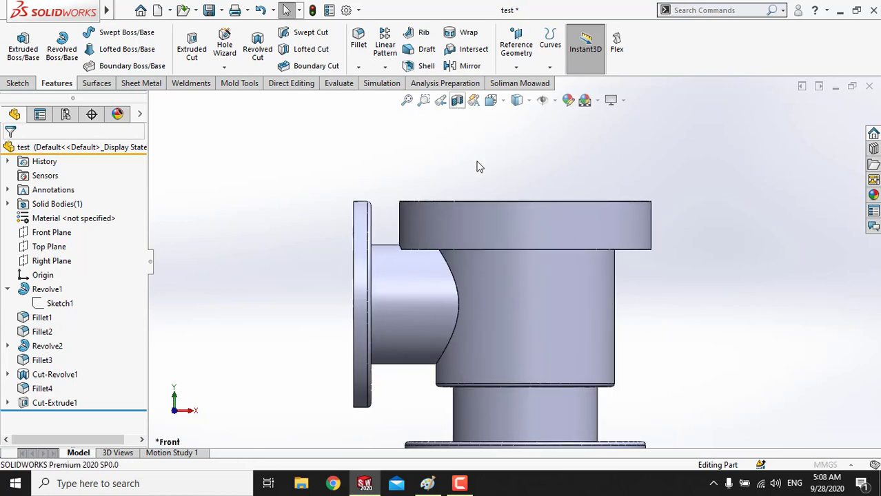
Apply the section view, compare it with the drawing, and switch to isometric.
click(10, 152)
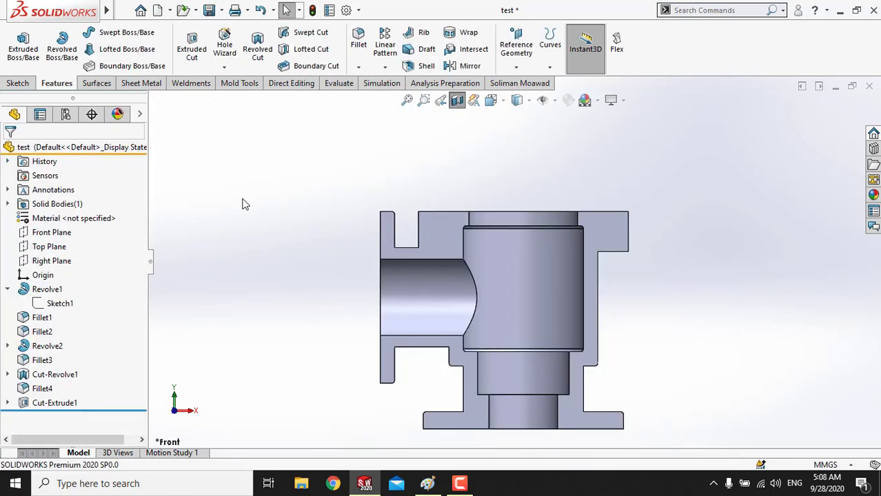
ctrl+middle_drag(641, 369, 616, 345)
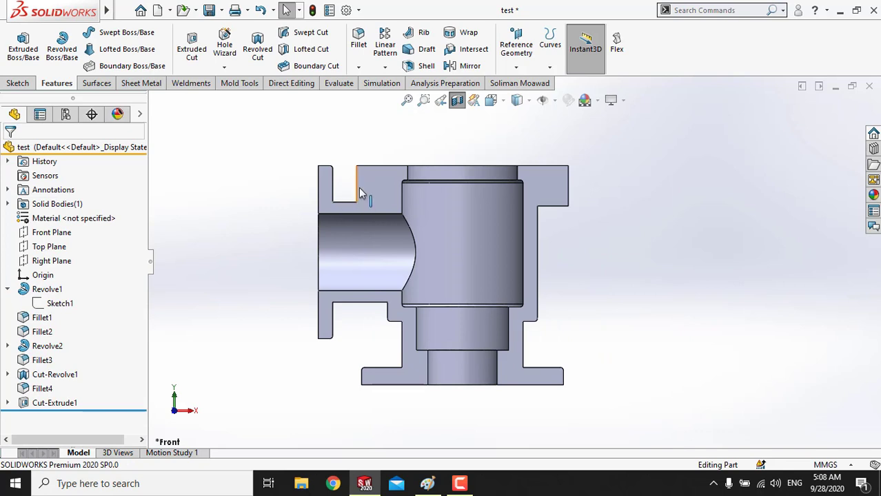
click(428, 484)
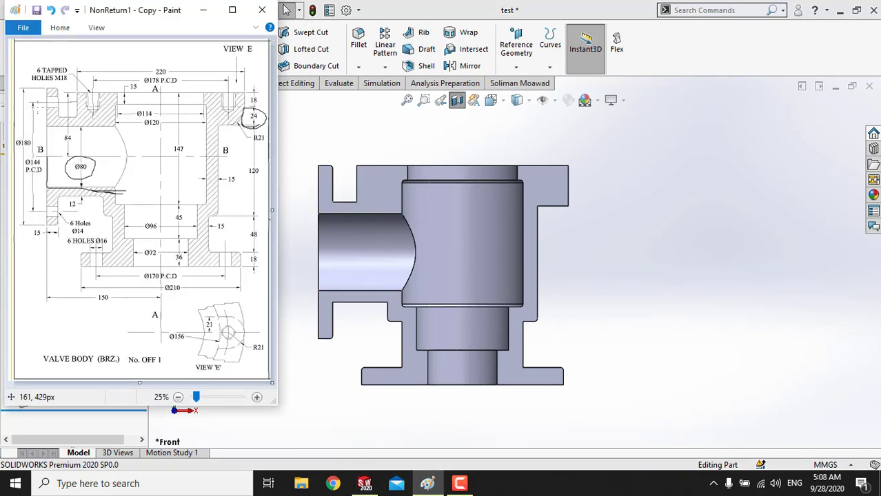
ctrl+middle_drag(377, 244, 404, 261)
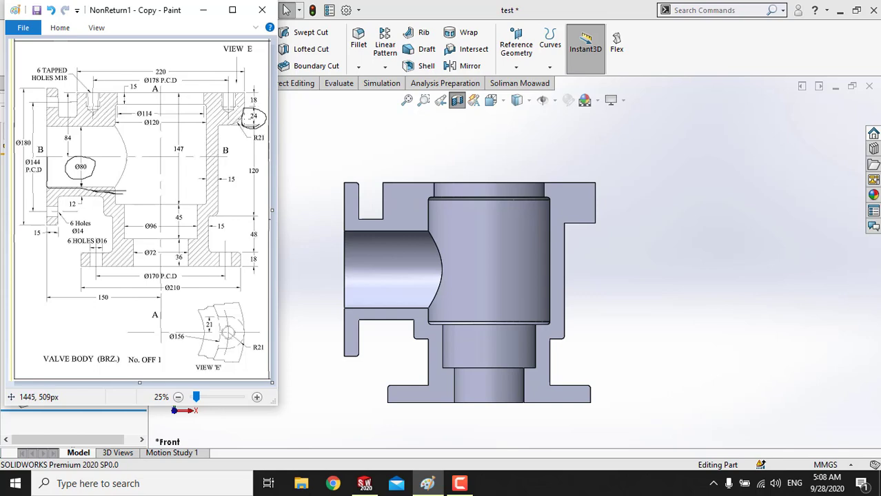
click(448, 150)
key(ctrl+7)
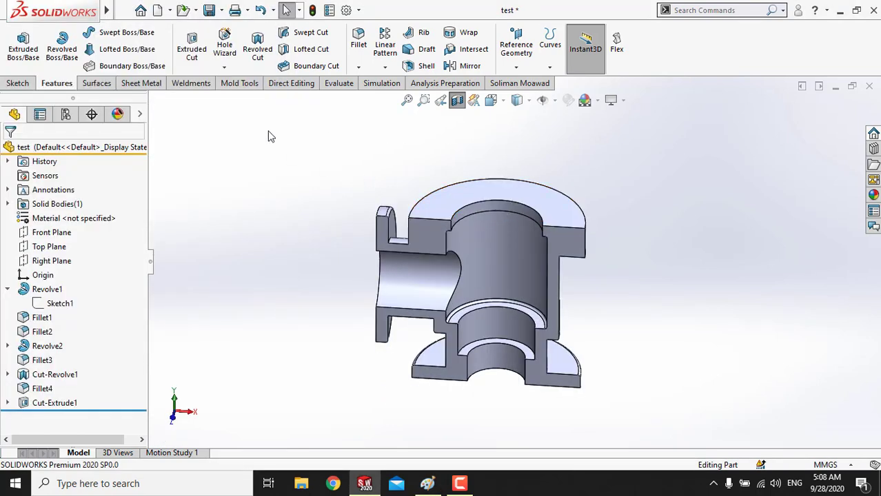
Orbit the sectioned valve body to inspect the cut interior.
scroll(546, 257, down, 2)
scroll(565, 244, down, 2)
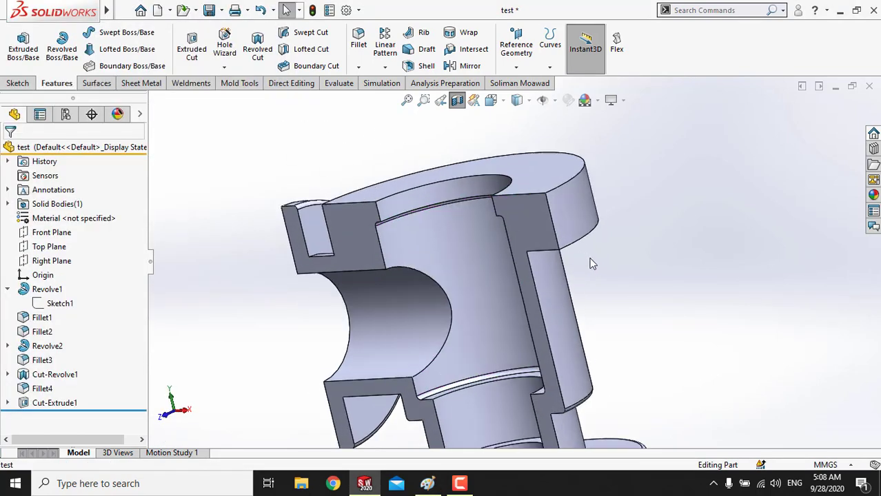
scroll(588, 231, down, 2)
click(555, 234)
scroll(579, 262, up, 3)
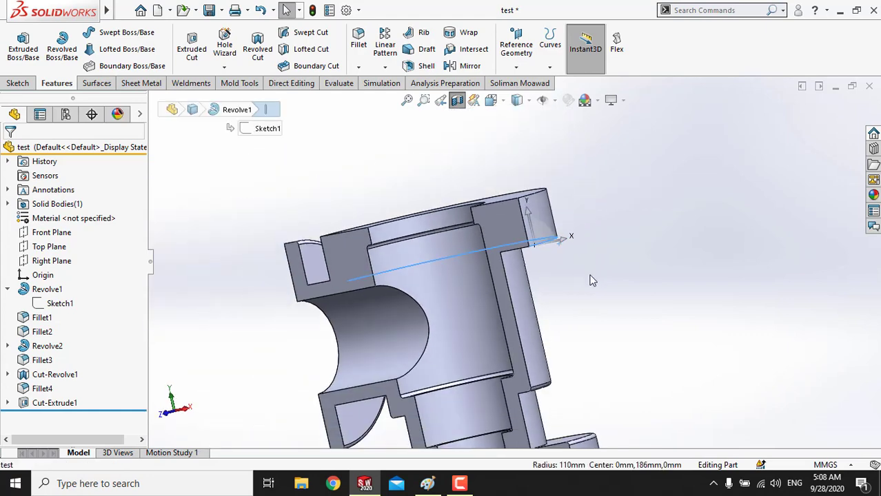
middle_drag(590, 275, 632, 275)
middle_drag(378, 248, 455, 172)
scroll(421, 212, up, 3)
Turn off the section view and start a 3.00 mm symmetric fillet.
click(457, 100)
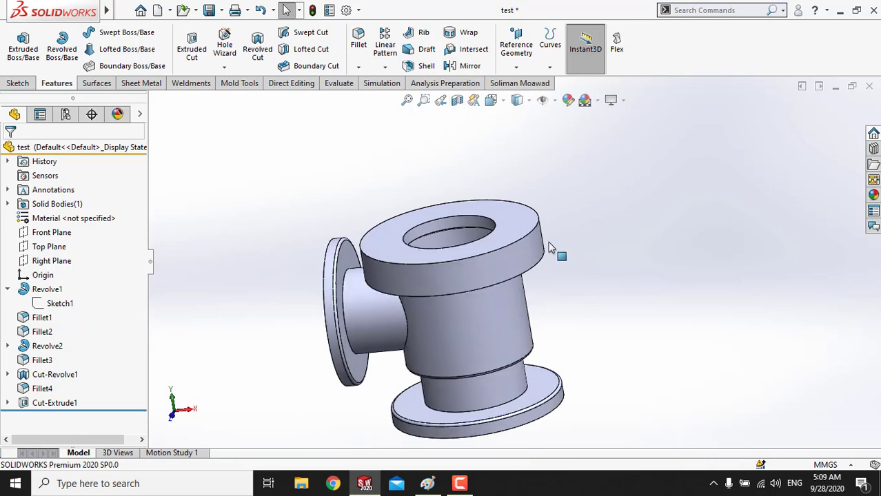
mouse_move(524, 248)
middle_down()
mouse_move(549, 290)
mouse_move(510, 262)
middle_up()
scroll(510, 262, down, 2)
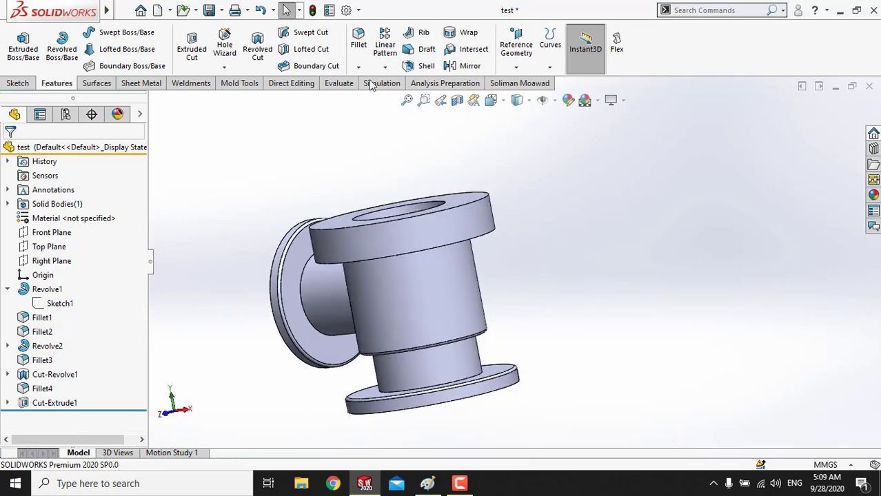
key(f)
scroll(489, 244, down, 2)
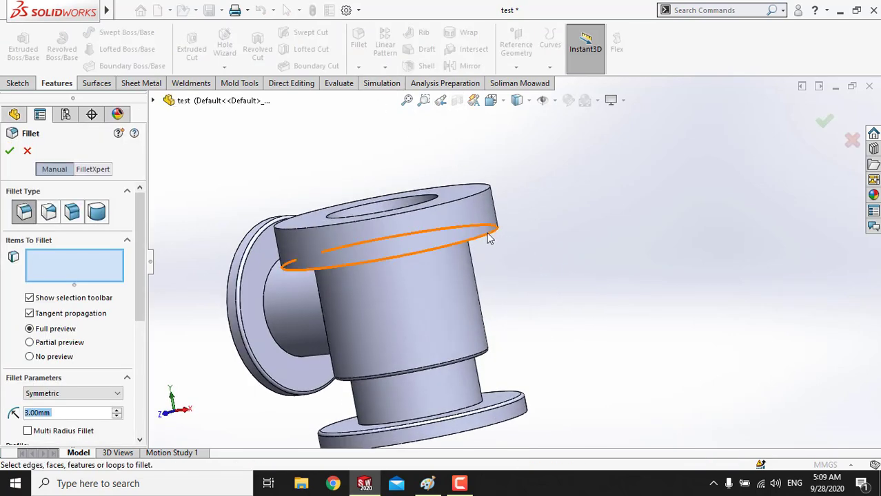
Round the joint beneath the top flange with a 21 mm fillet, creating Fillet5.
click(498, 229)
middle_drag(497, 229, 560, 291)
click(428, 484)
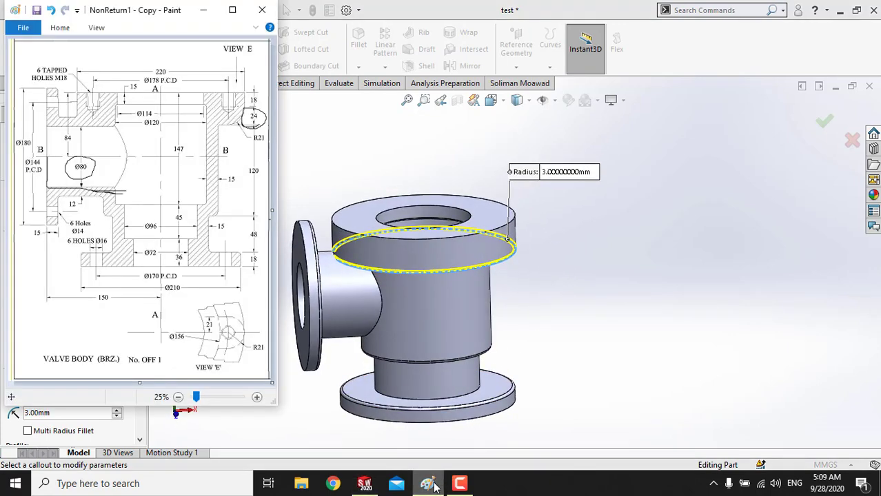
click(429, 484)
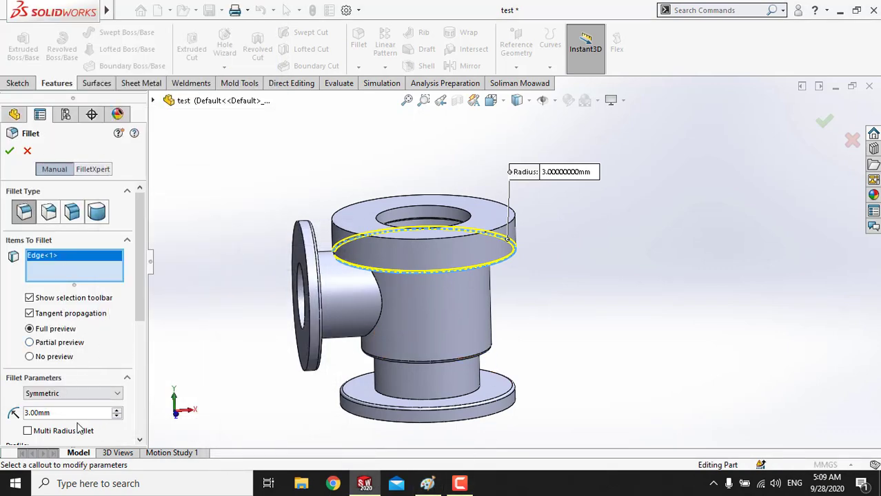
text(21)
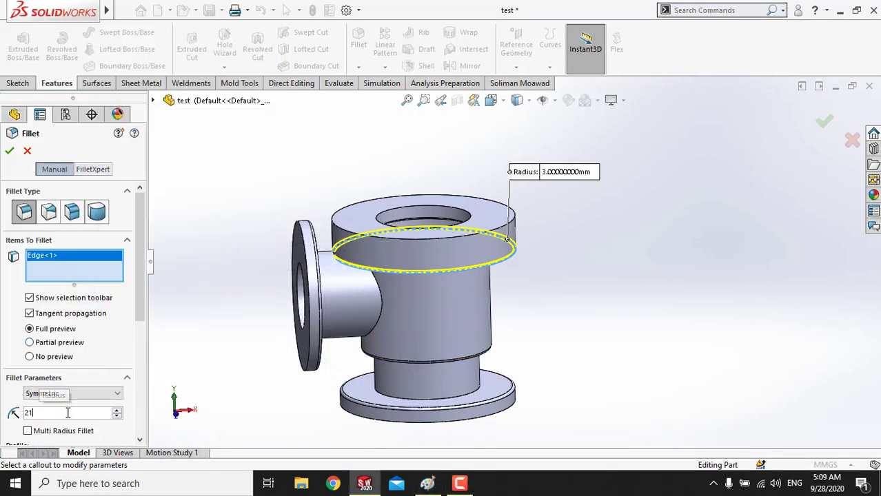
key(Return)
middle_drag(383, 298, 358, 270)
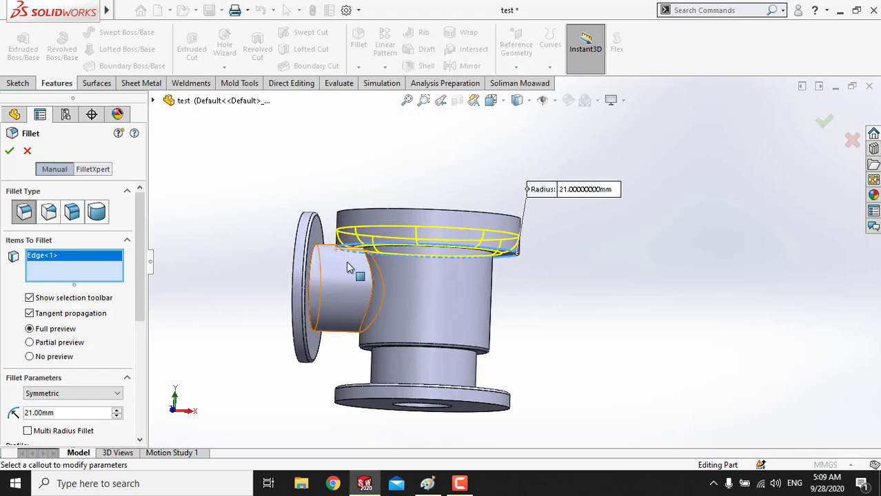
scroll(358, 270, down, 2)
click(9, 153)
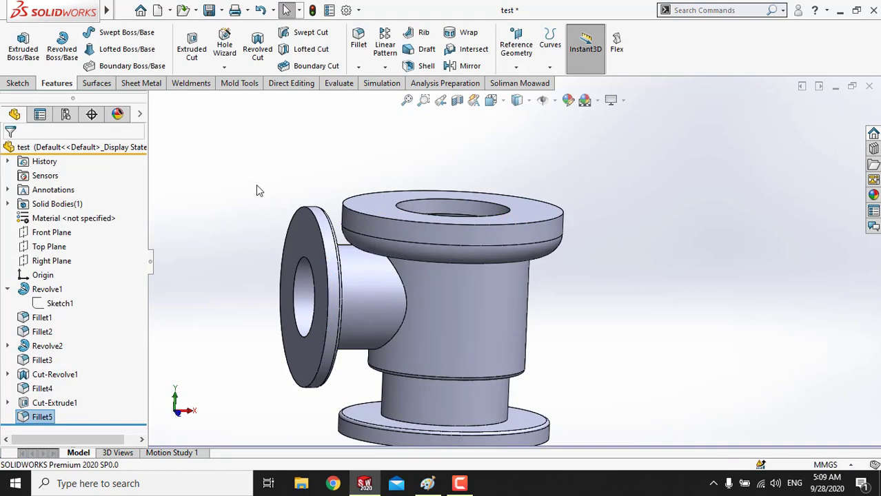
mouse_move(256, 184)
middle_down()
mouse_move(388, 223)
mouse_move(461, 321)
middle_up()
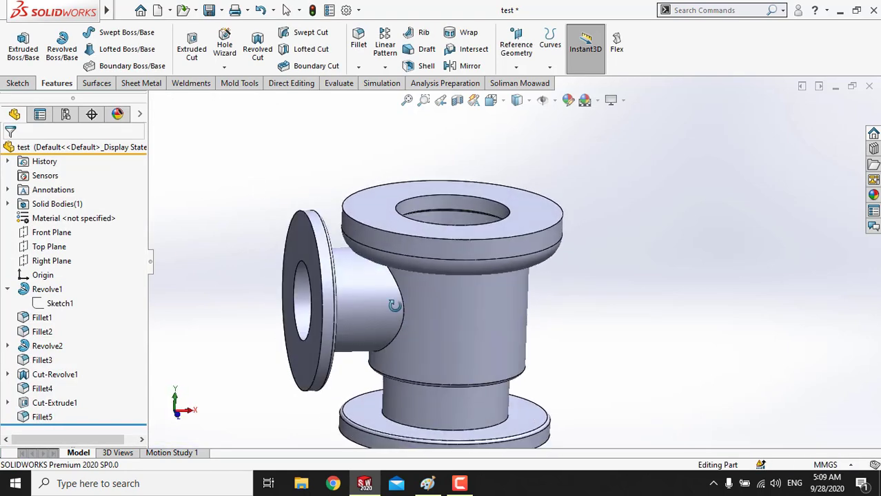
scroll(461, 292, down, 3)
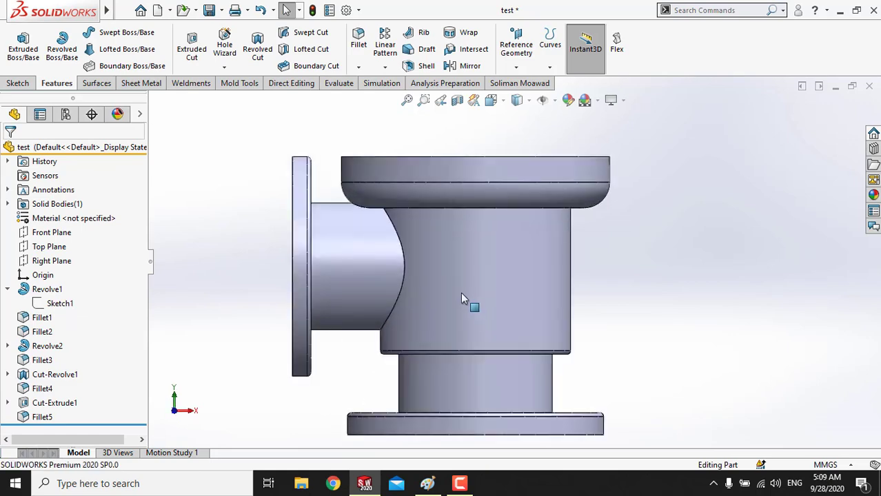
click(457, 100)
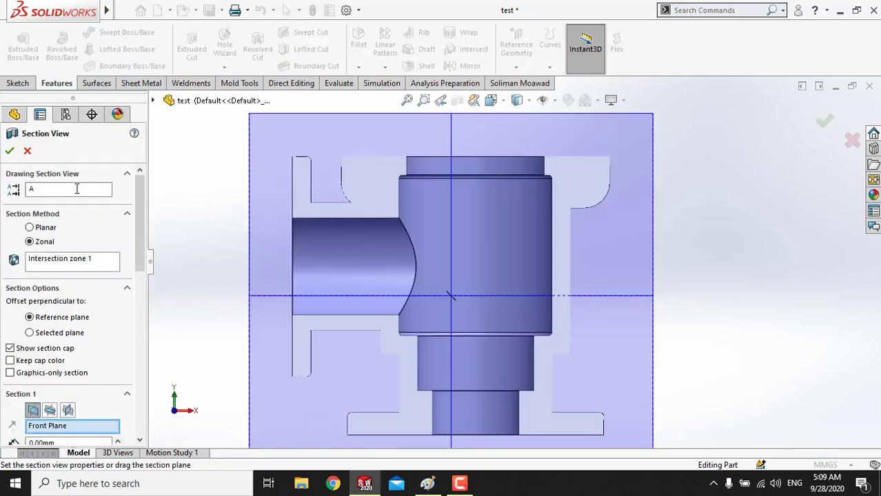
click(9, 151)
scroll(595, 342, up, 3)
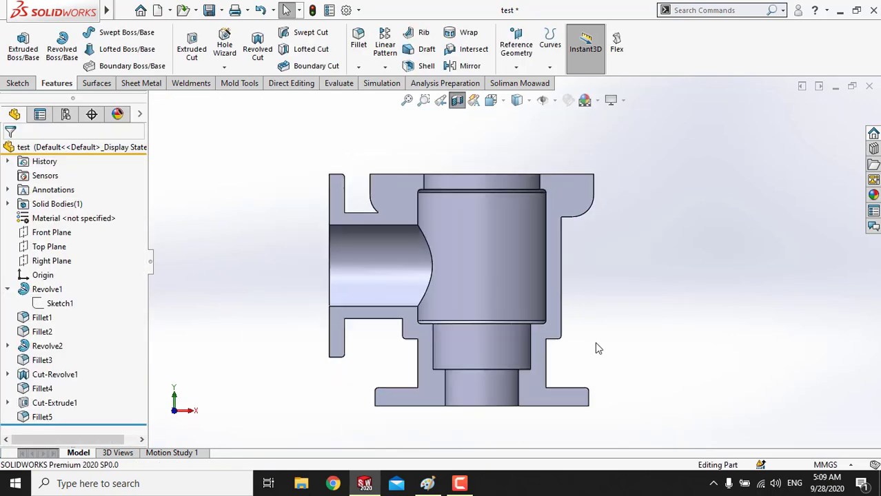
click(428, 485)
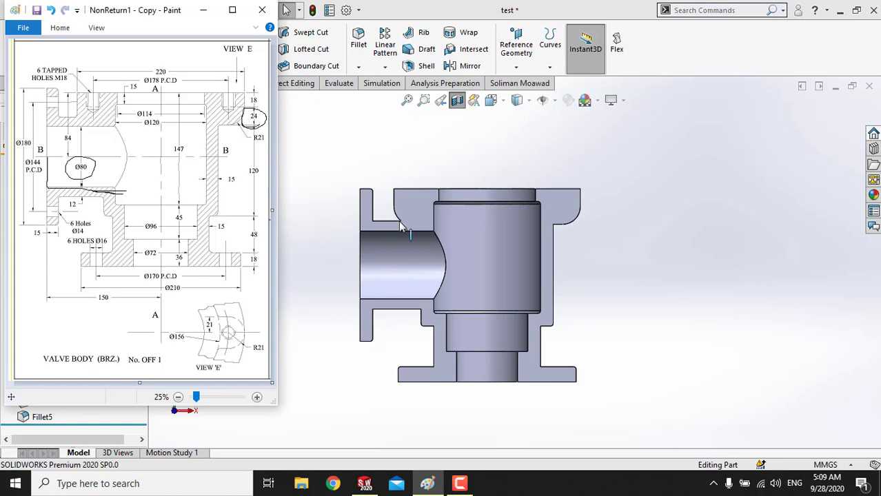
click(321, 158)
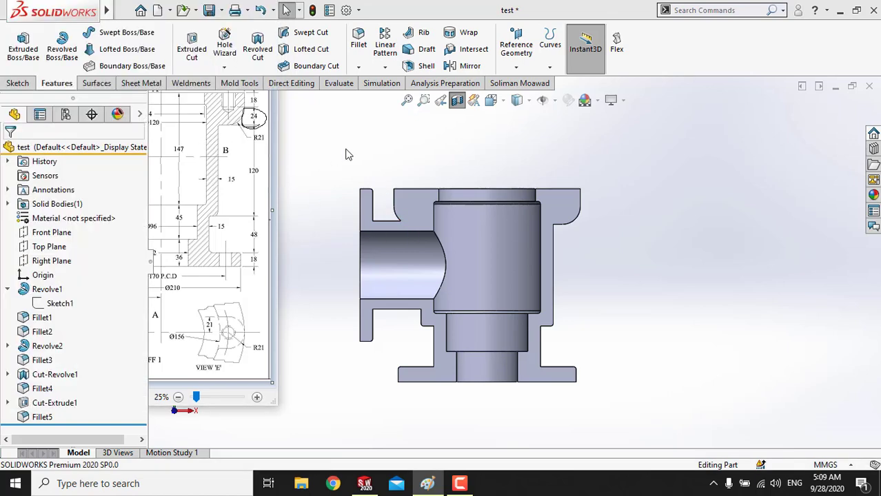
middle_drag(414, 210, 472, 210)
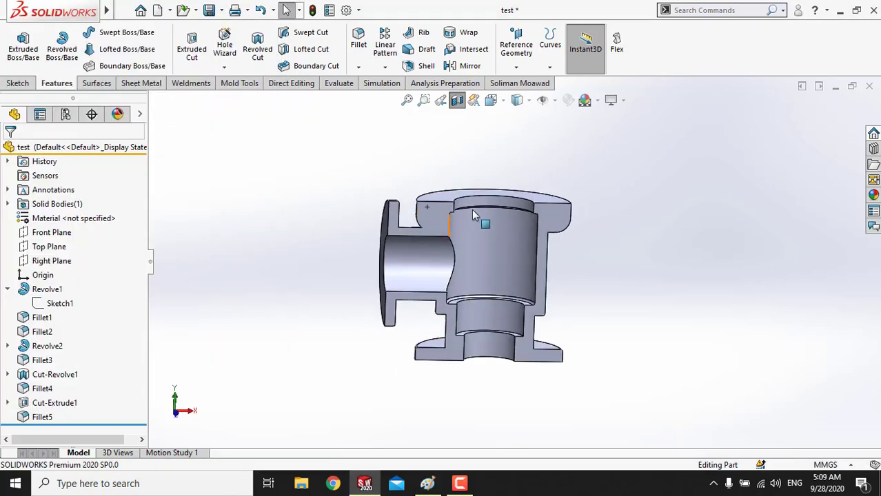
click(457, 100)
middle_drag(505, 273, 516, 308)
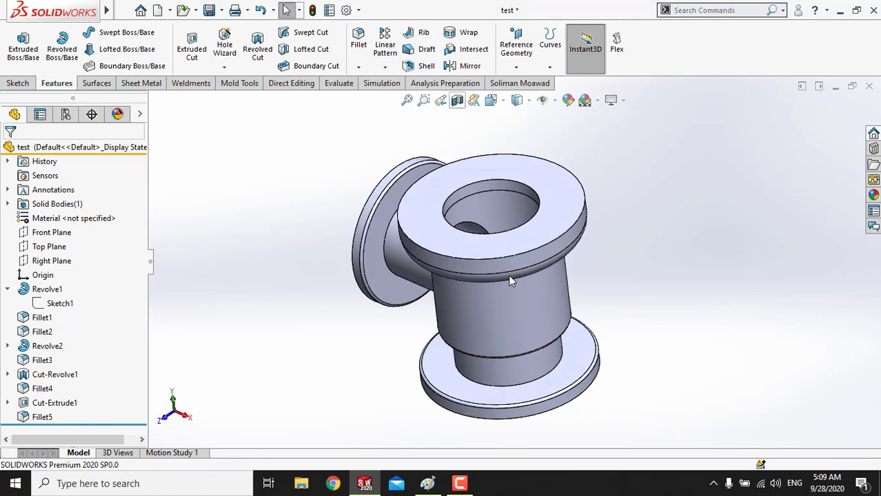
click(457, 100)
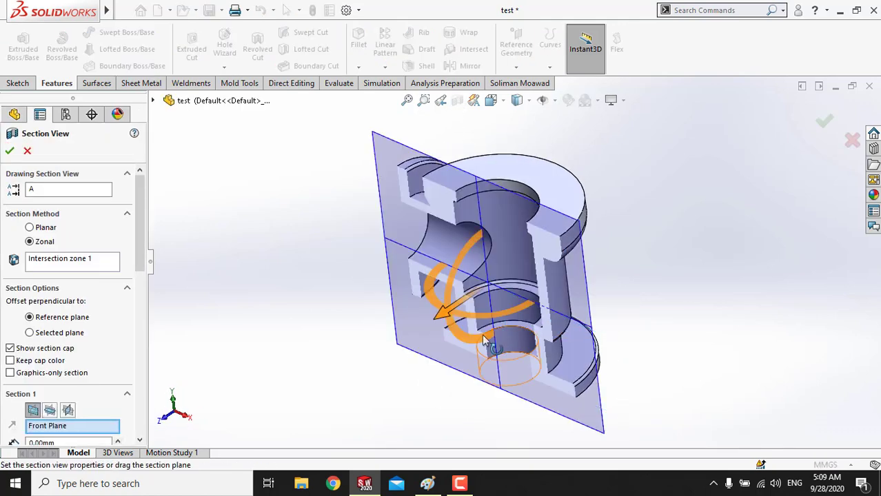
click(10, 150)
key(ctrl+1)
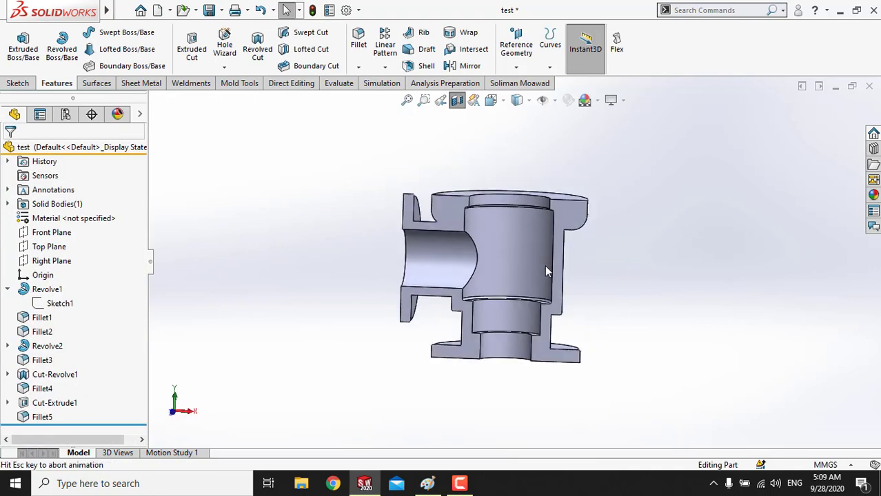
click(427, 483)
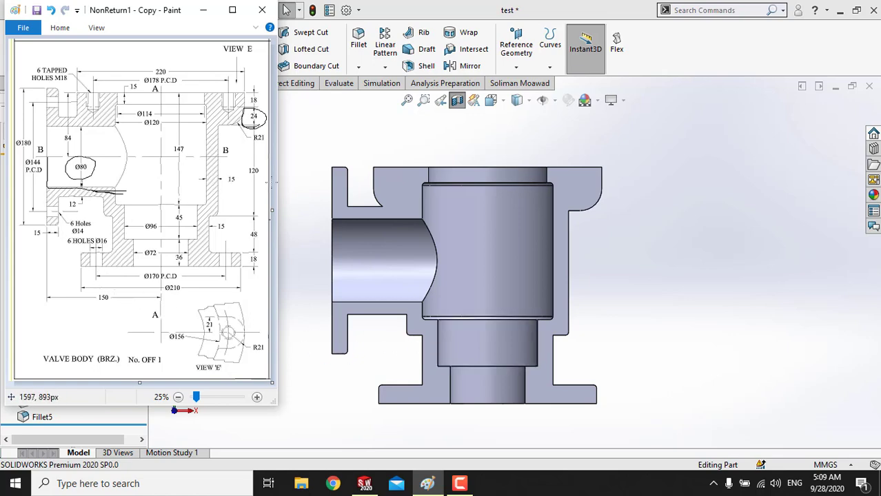
click(405, 136)
click(457, 100)
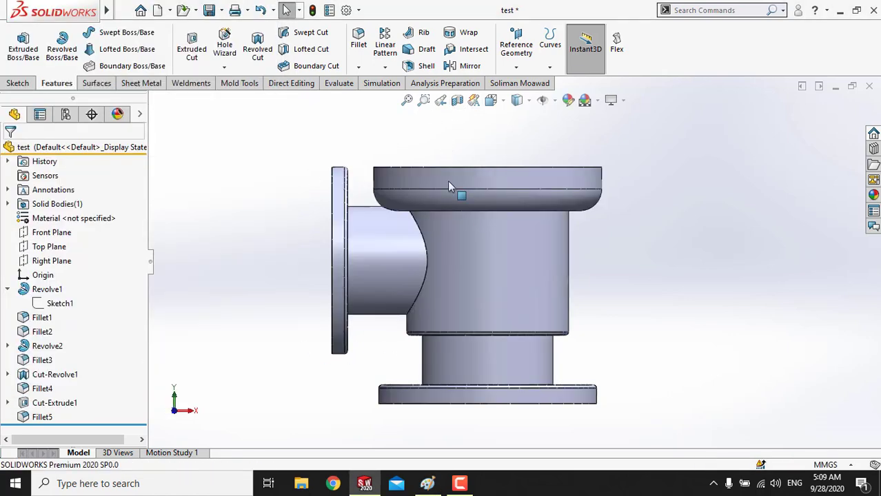
middle_drag(447, 181, 512, 374)
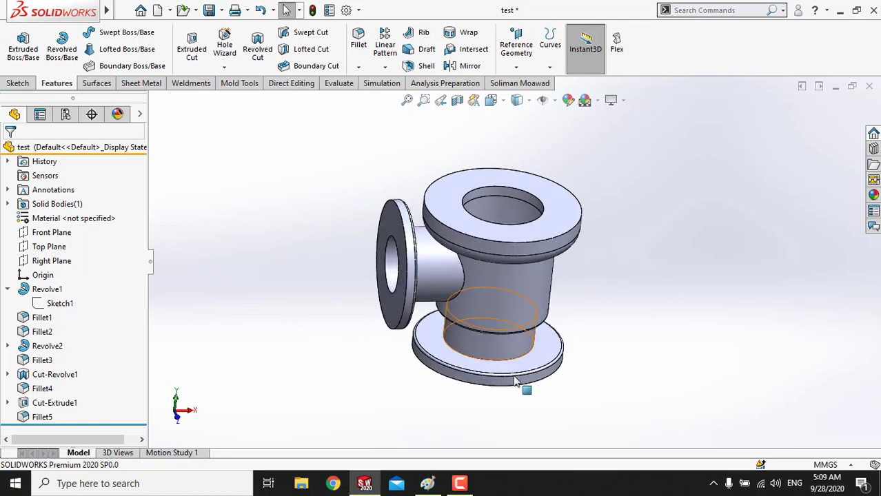
click(427, 483)
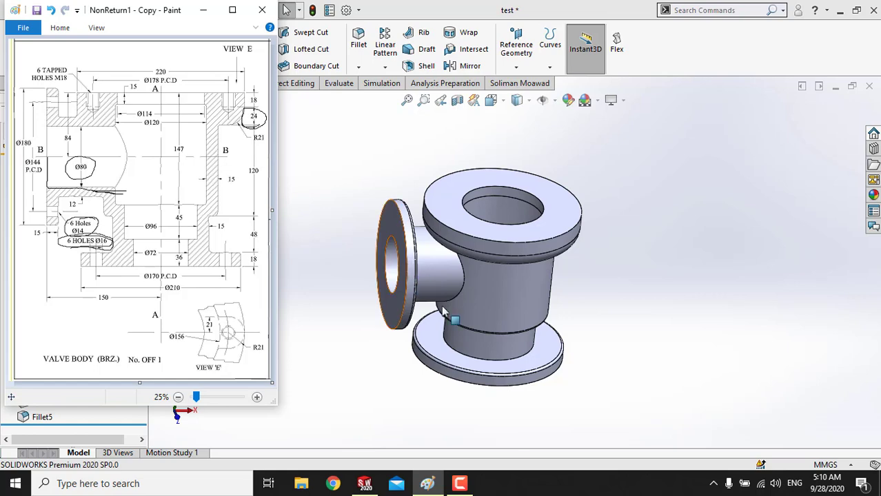
Start a sketch on the bottom flange face, then exit the empty sketch.
click(203, 12)
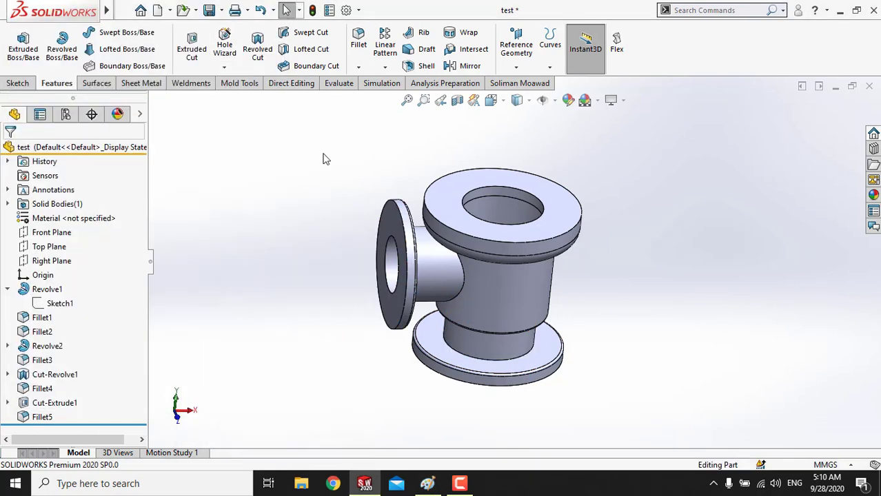
mouse_move(325, 157)
middle_down()
mouse_move(536, 328)
mouse_move(520, 273)
middle_up()
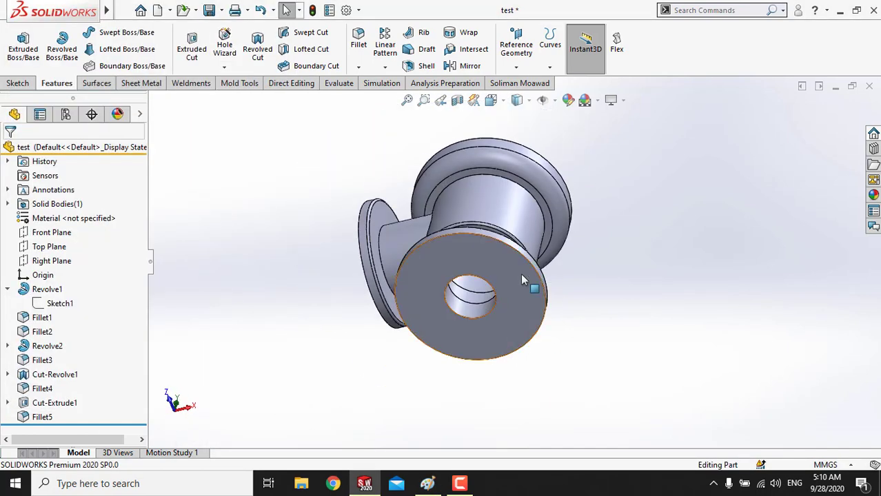
click(521, 272)
click(581, 237)
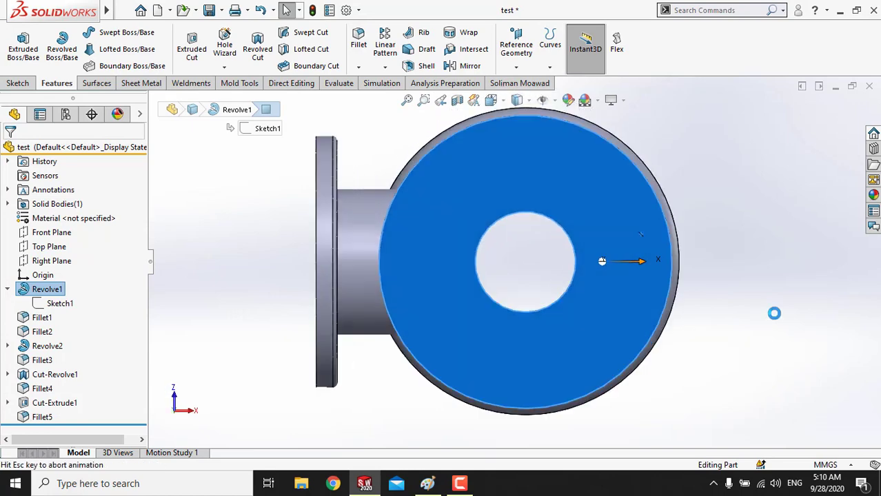
middle_drag(710, 280, 705, 332)
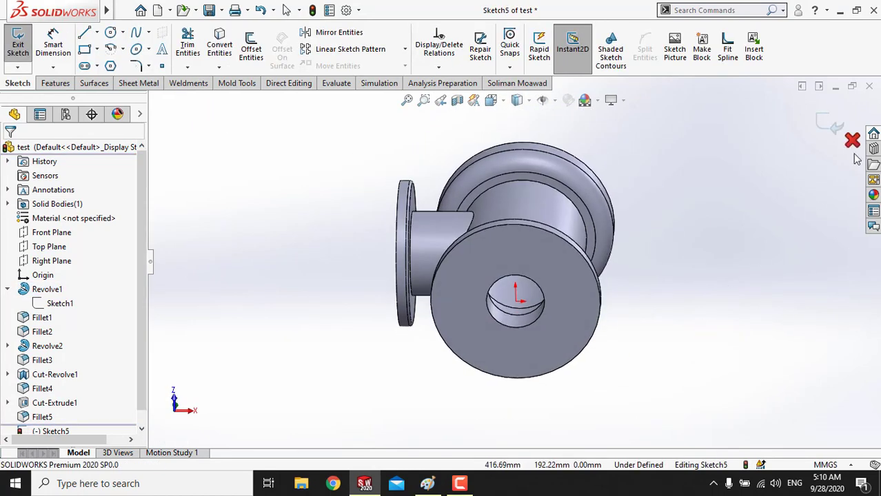
click(835, 126)
mouse_move(679, 240)
middle_down()
mouse_move(595, 320)
mouse_move(542, 337)
middle_up()
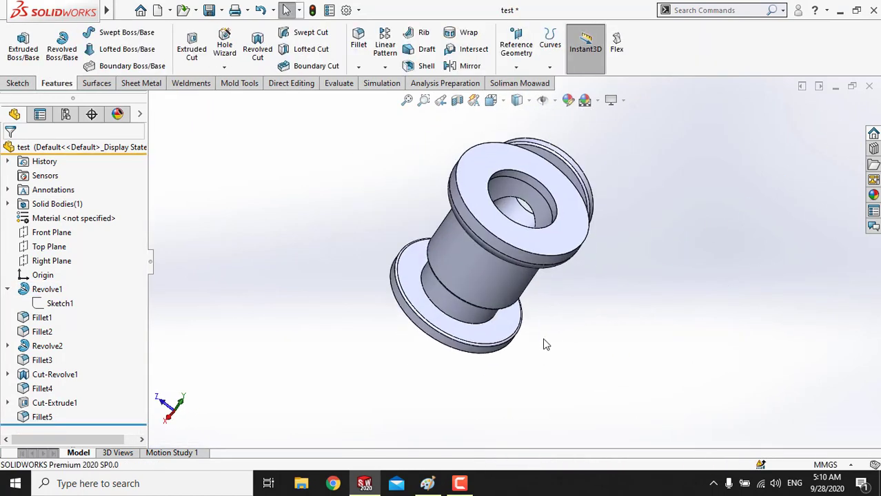
scroll(472, 317, down, 3)
Check the reference drawing, close the stray sketch, and open Sketch7 on the bottom flange face.
click(507, 279)
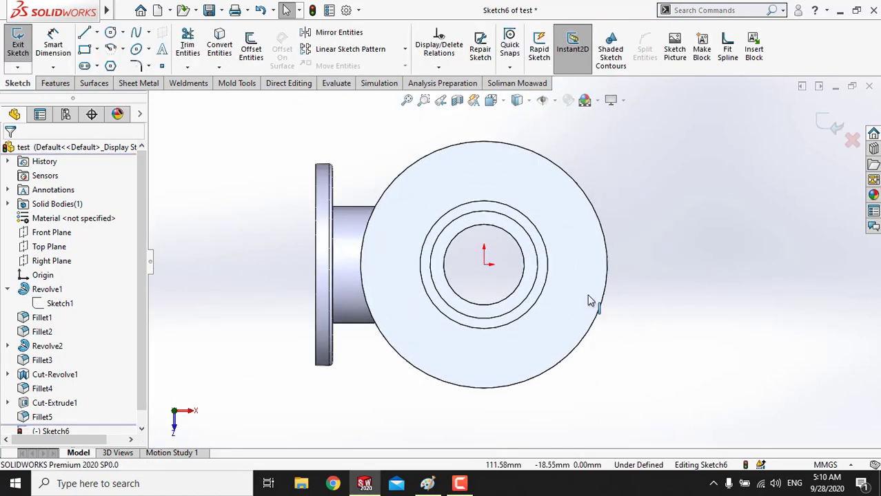
click(431, 486)
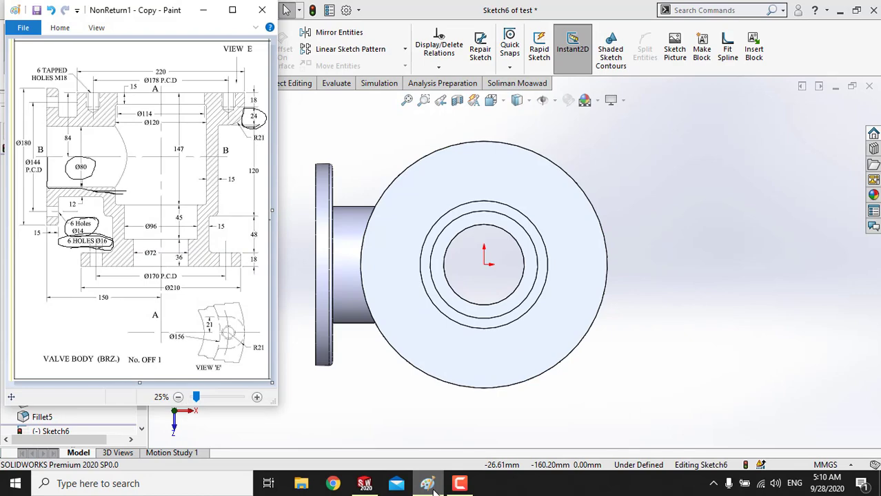
click(427, 483)
mouse_move(455, 290)
middle_down()
mouse_move(468, 228)
mouse_move(476, 238)
middle_up()
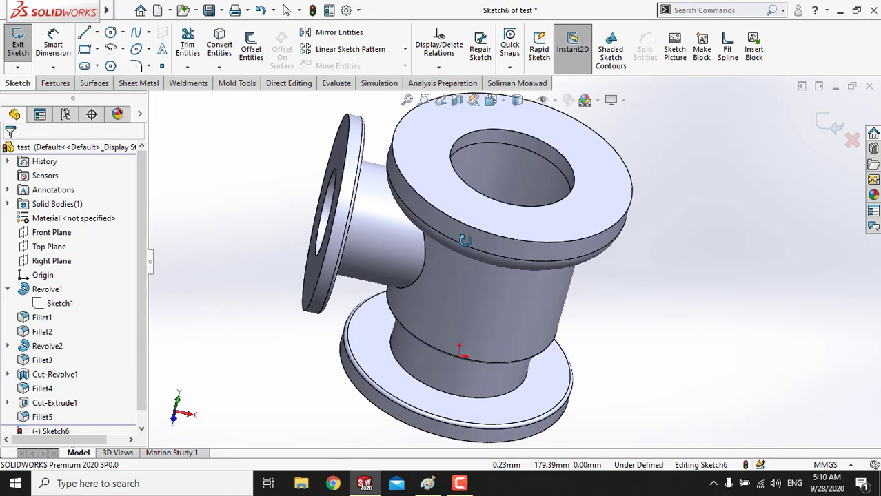
click(835, 128)
middle_drag(545, 338, 504, 368)
click(528, 349)
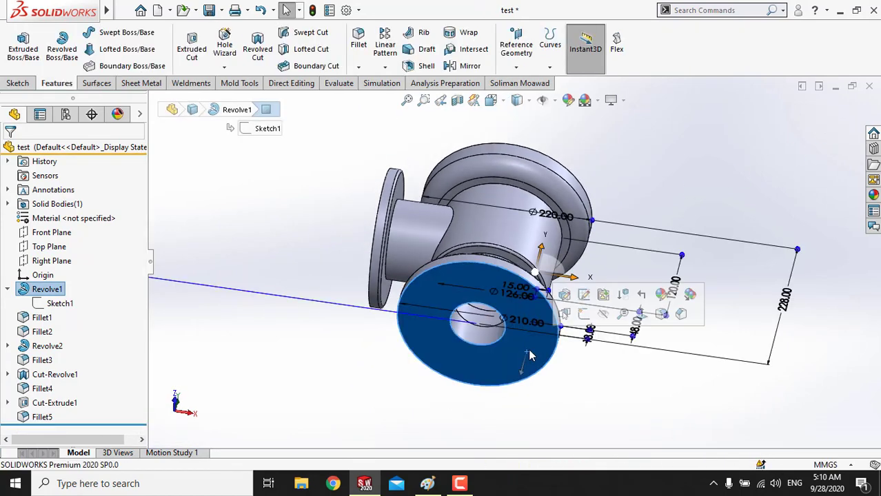
click(584, 316)
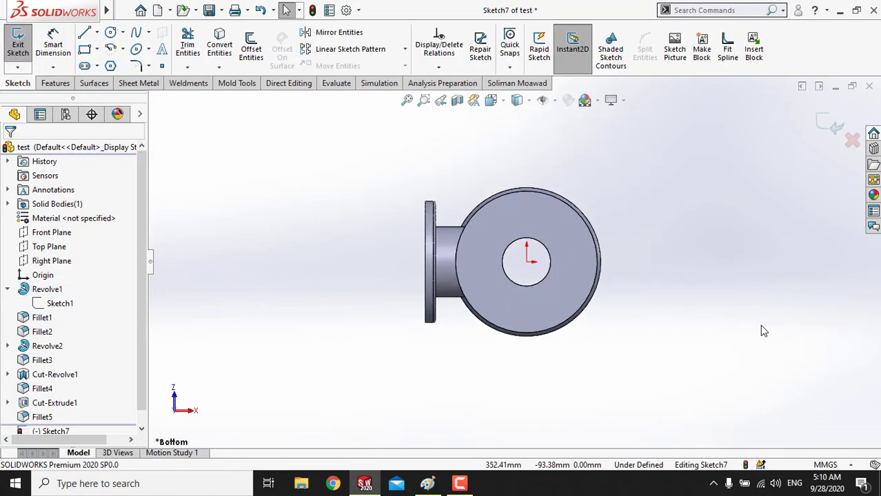
scroll(407, 189, down, 1)
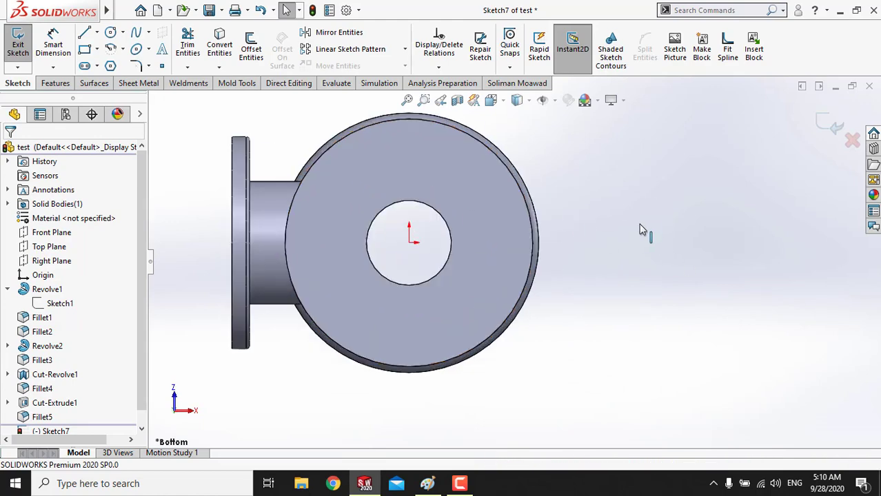
Sketch a circle around the hole centre and make it construction geometry.
click(427, 483)
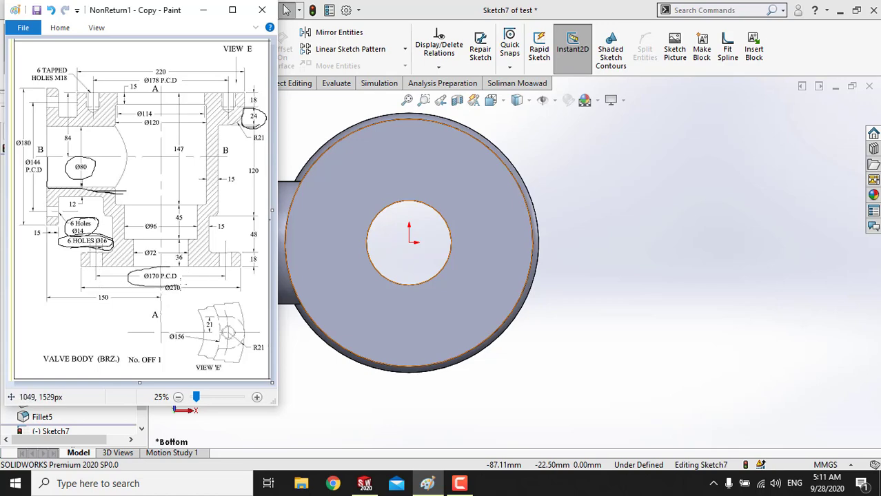
click(556, 166)
key(c)
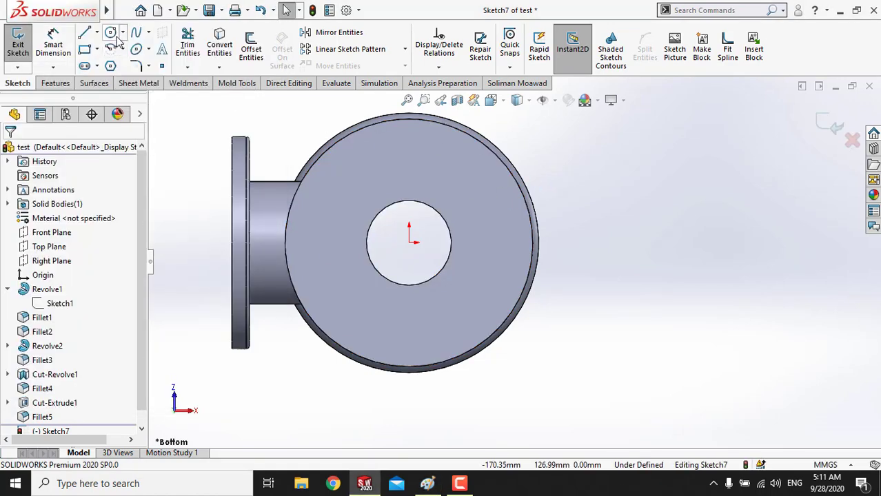
click(409, 242)
click(443, 153)
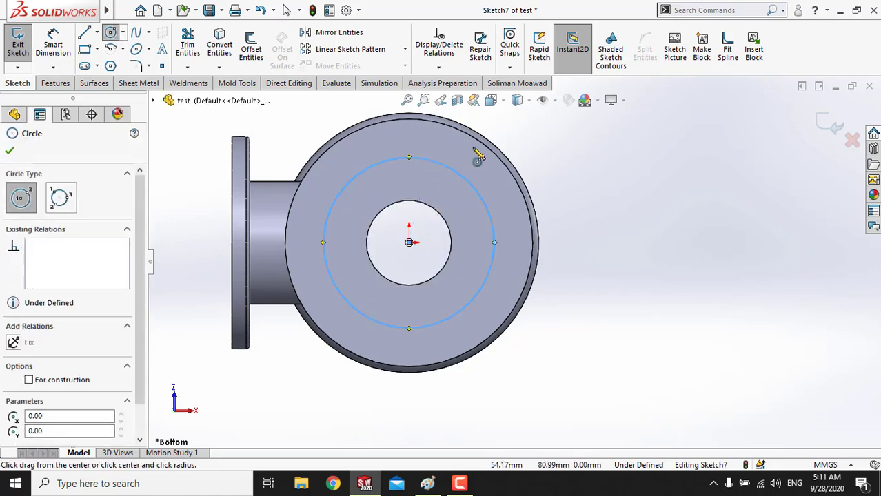
right_click(498, 164)
click(498, 164)
click(461, 175)
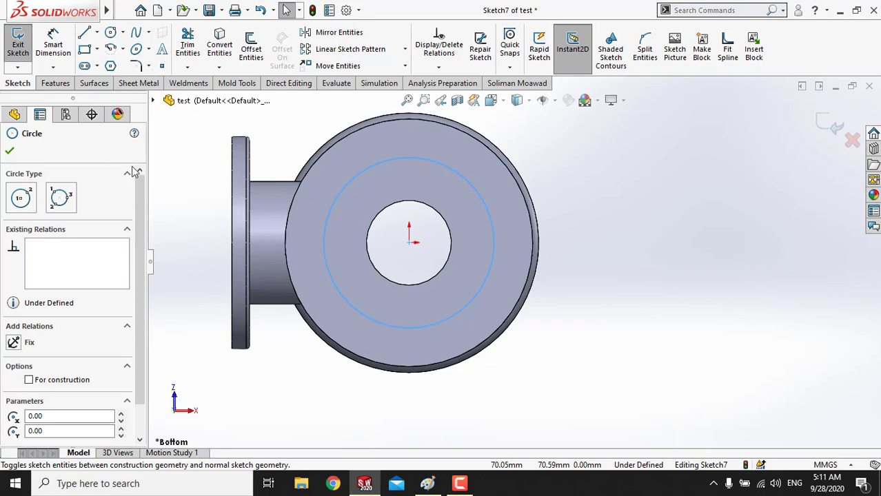
click(193, 160)
Dimension the construction circle Ø170 and draw a small circle at its top point.
click(53, 45)
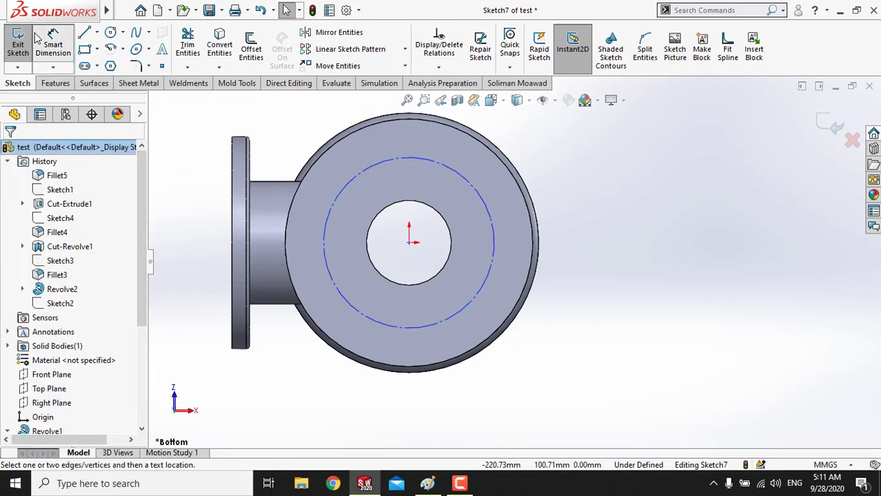
click(473, 186)
click(648, 150)
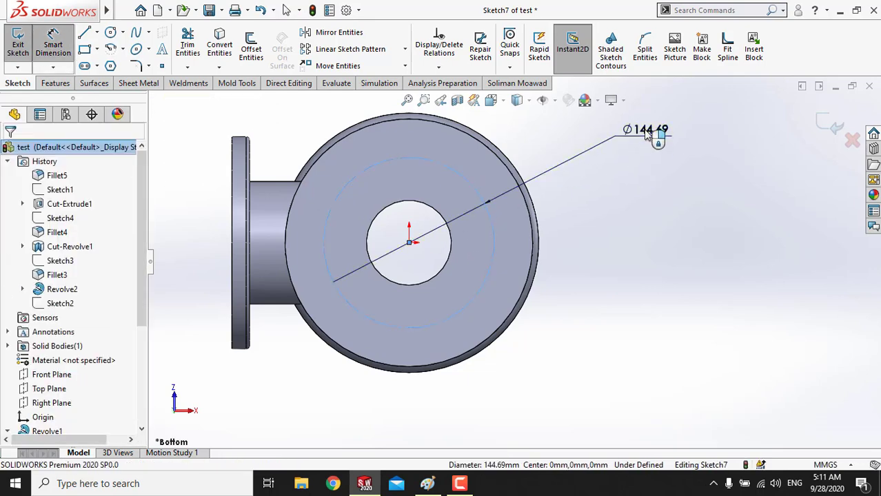
text(170)
key(Return)
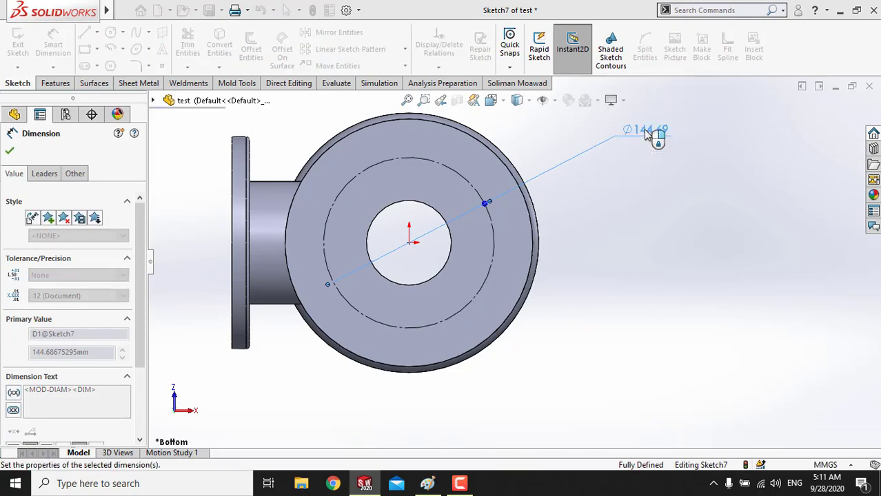
right_click(655, 193)
click(658, 199)
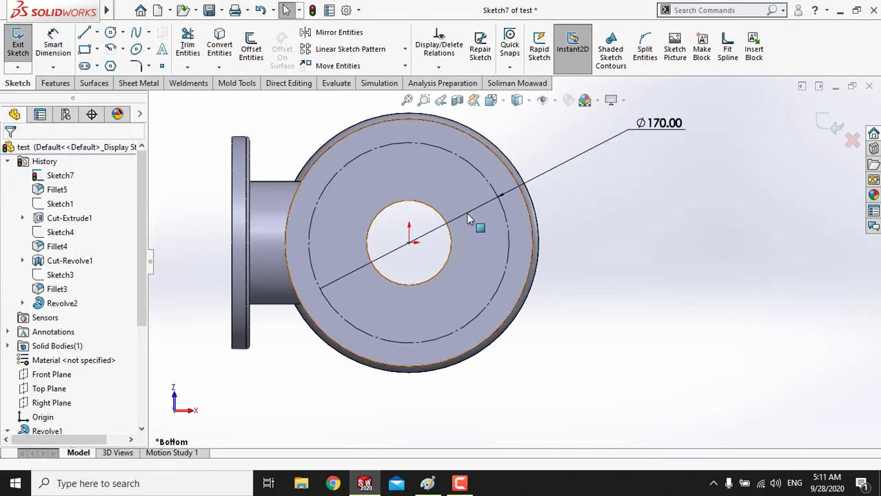
click(110, 32)
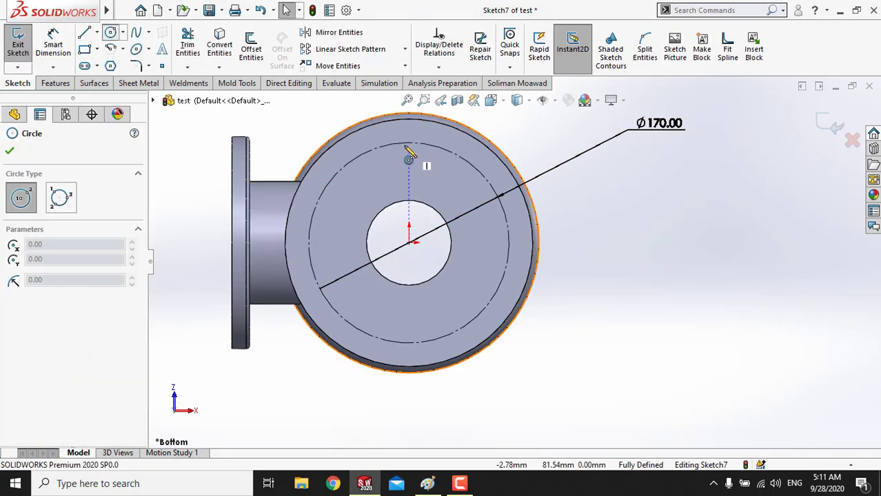
drag(409, 142, 426, 143)
Dimension the small bolt-hole circle to Ø16.
right_click(442, 139)
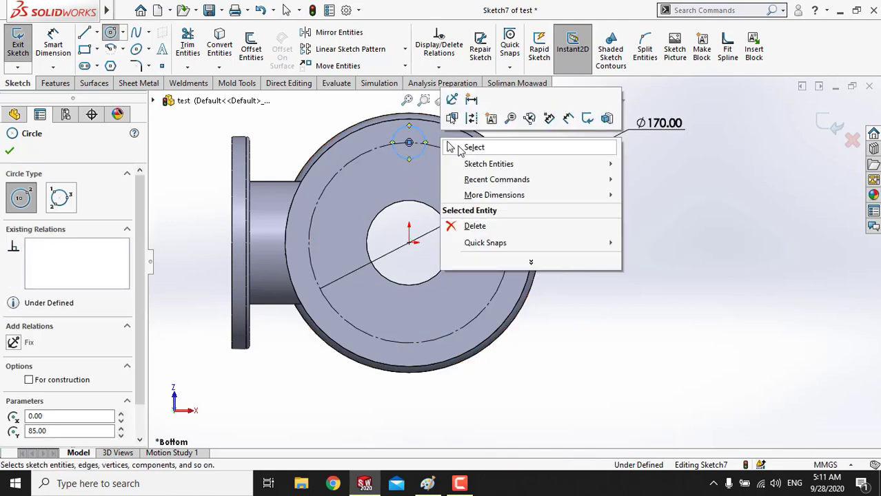
click(463, 144)
click(55, 42)
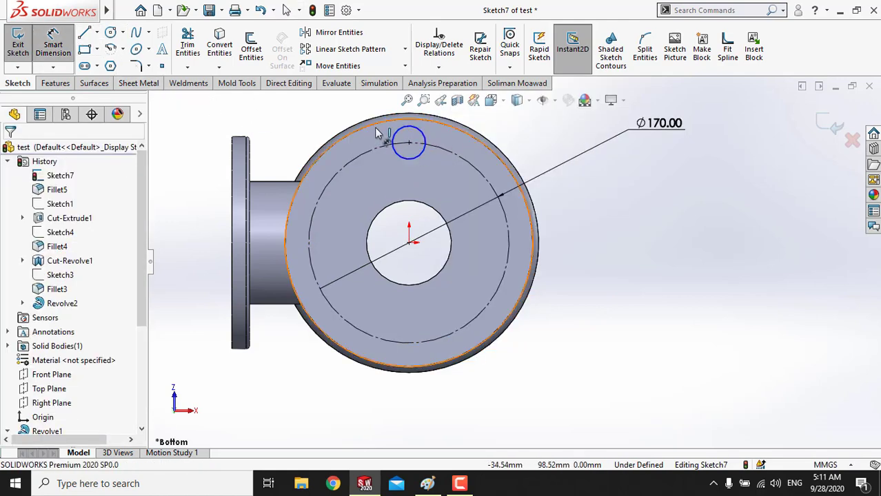
click(414, 131)
click(540, 118)
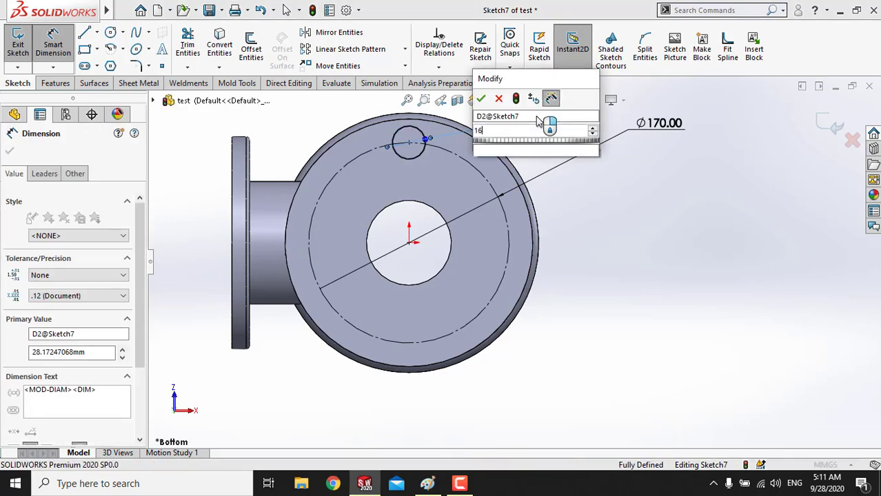
text(16)
key(Return)
click(544, 145)
right_click(513, 135)
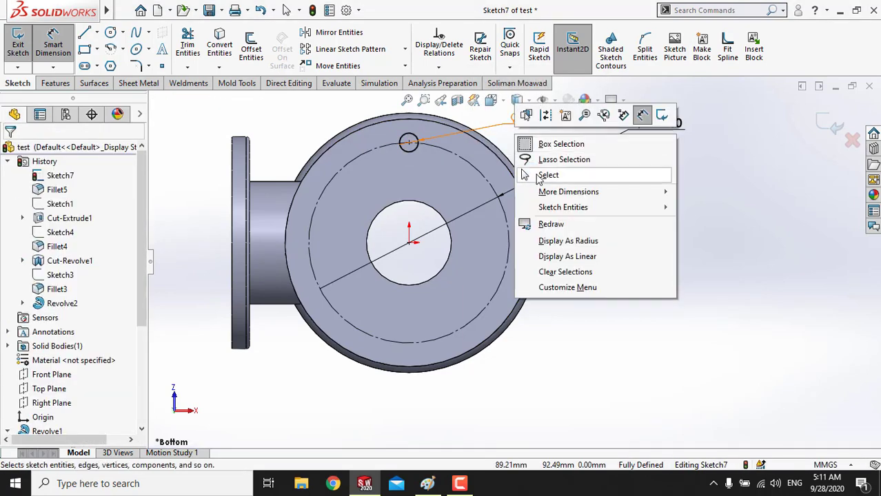
click(538, 174)
scroll(514, 258, up, 2)
Circularly pattern the Ø16 circle six times around the centre hole edge.
click(405, 49)
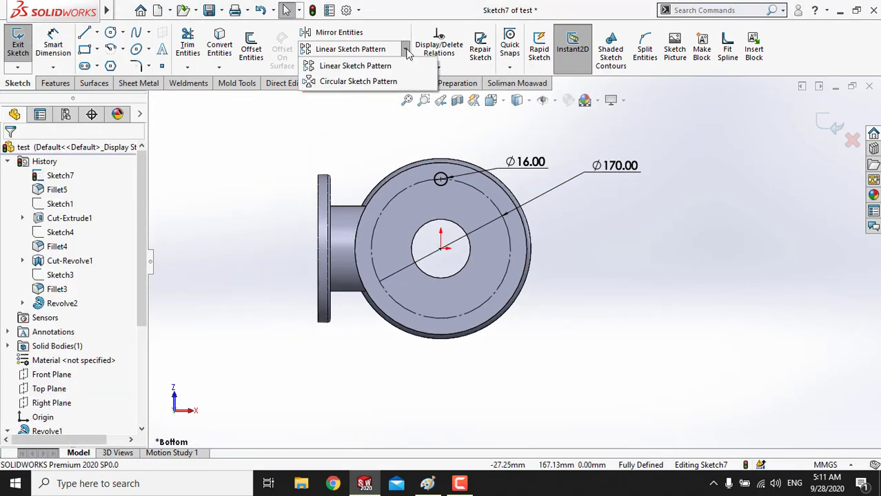
click(393, 84)
scroll(448, 125, down, 3)
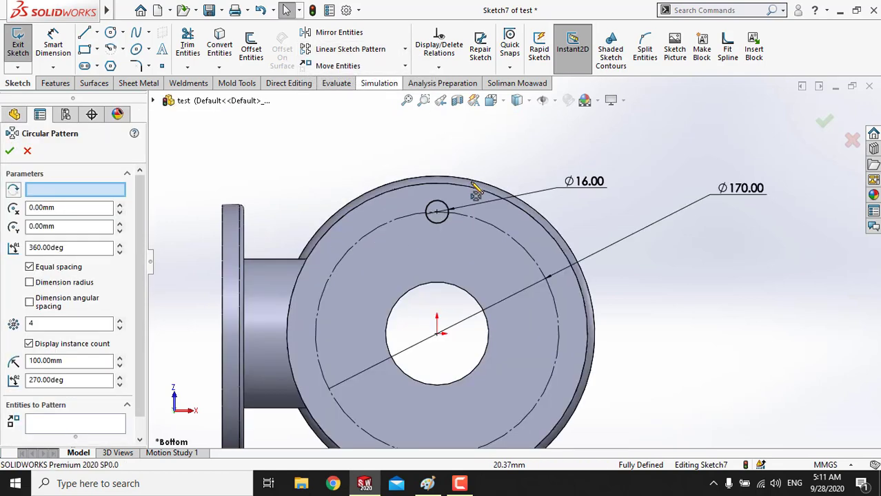
click(69, 196)
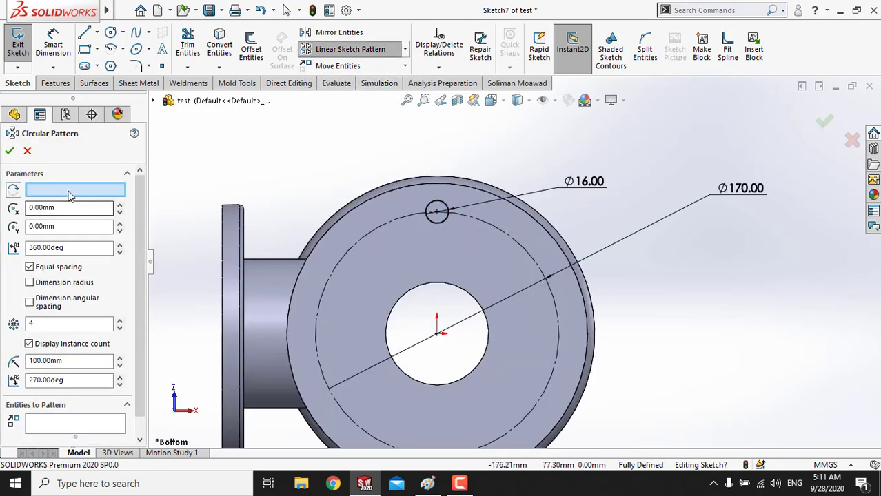
click(447, 285)
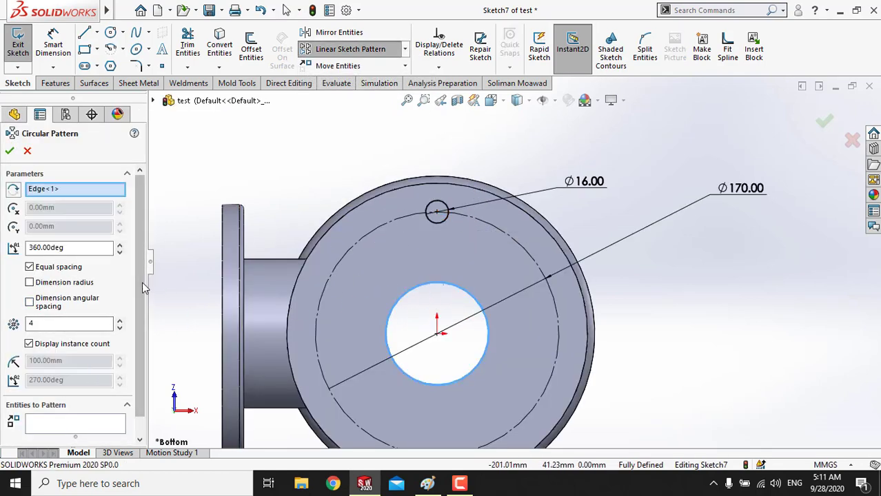
click(99, 423)
click(444, 212)
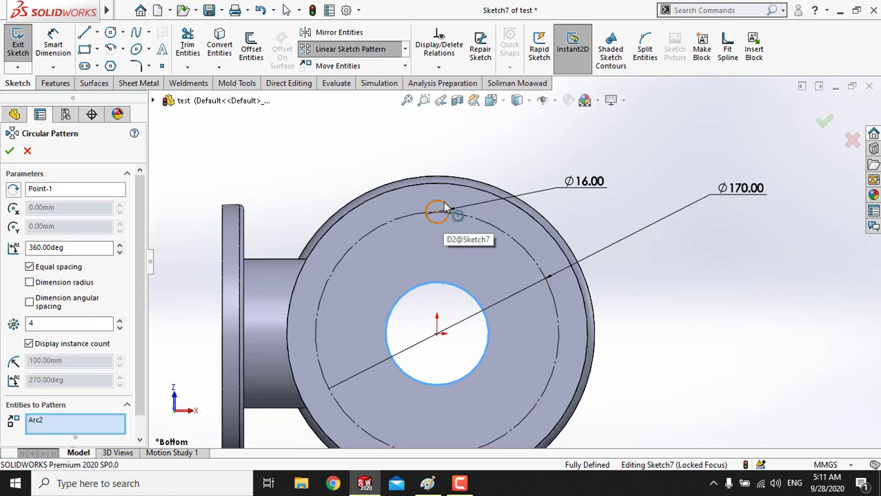
scroll(513, 264, up, 3)
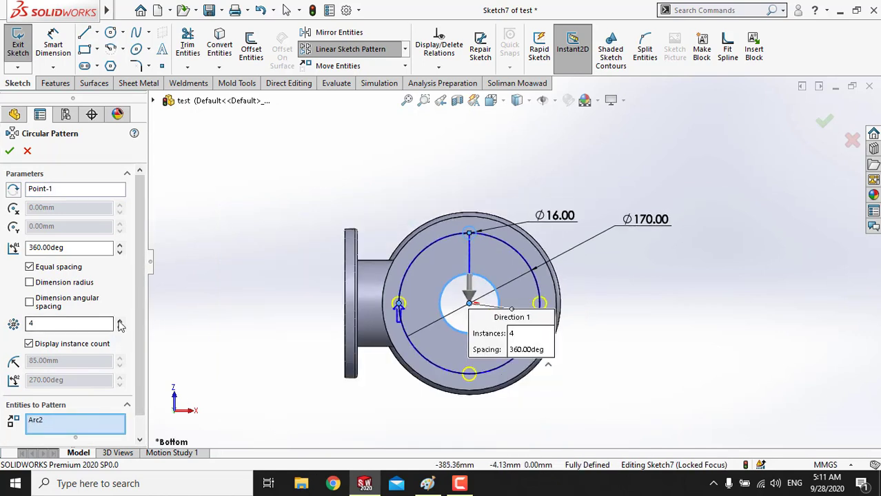
click(120, 321)
click(120, 321)
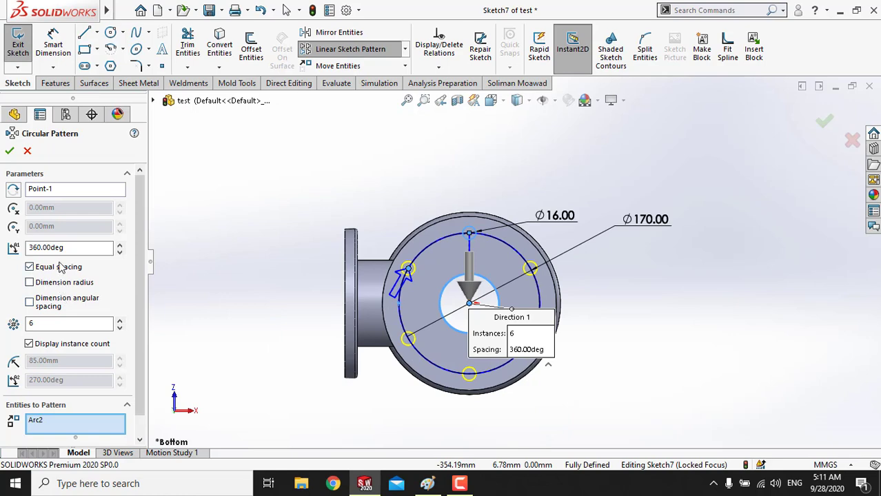
click(9, 151)
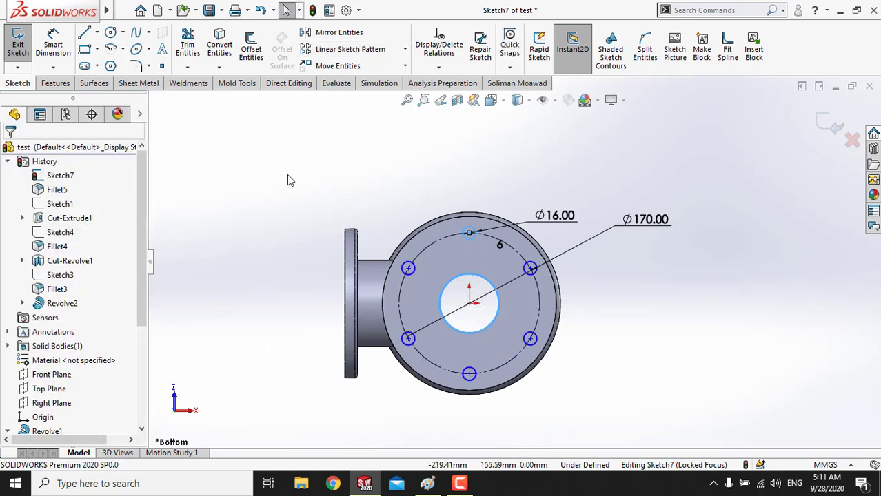
Extrude-cut Sketch7's six Ø16 circles Up To Surface at the flange face, creating Cut-Extrude2.
mouse_move(576, 276)
middle_down()
mouse_move(566, 317)
mouse_move(578, 319)
middle_up()
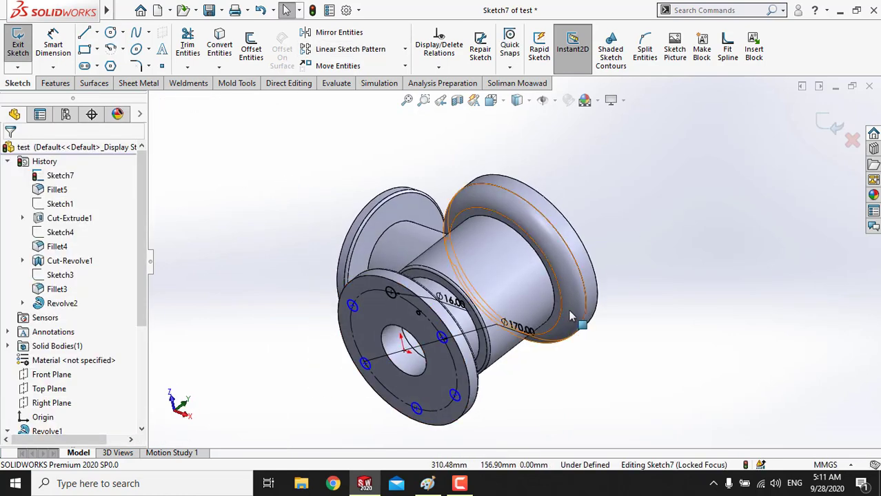
click(831, 122)
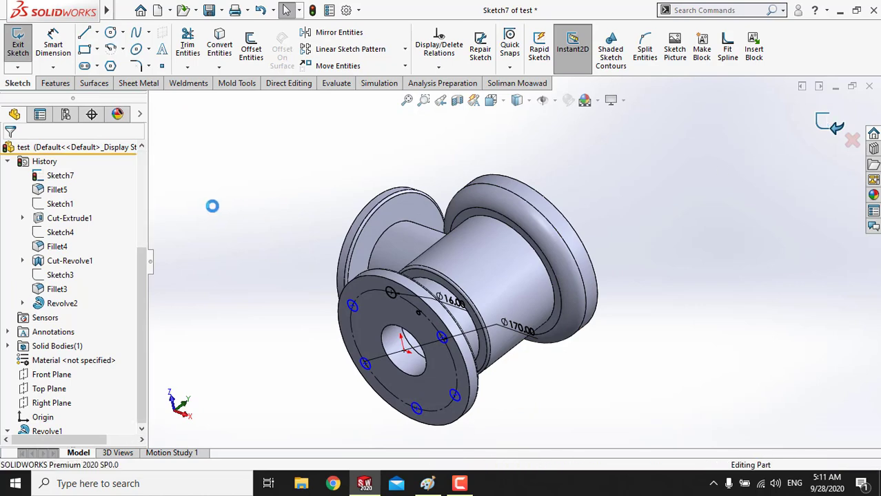
middle_drag(182, 218, 96, 97)
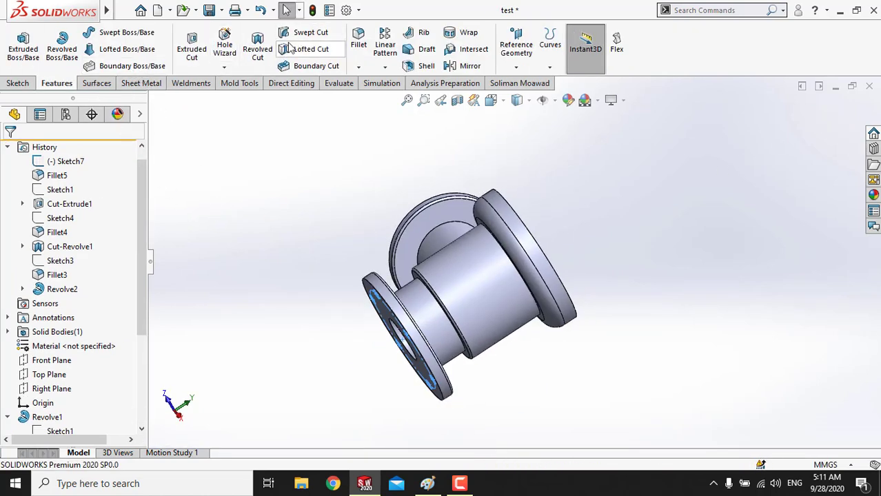
click(191, 47)
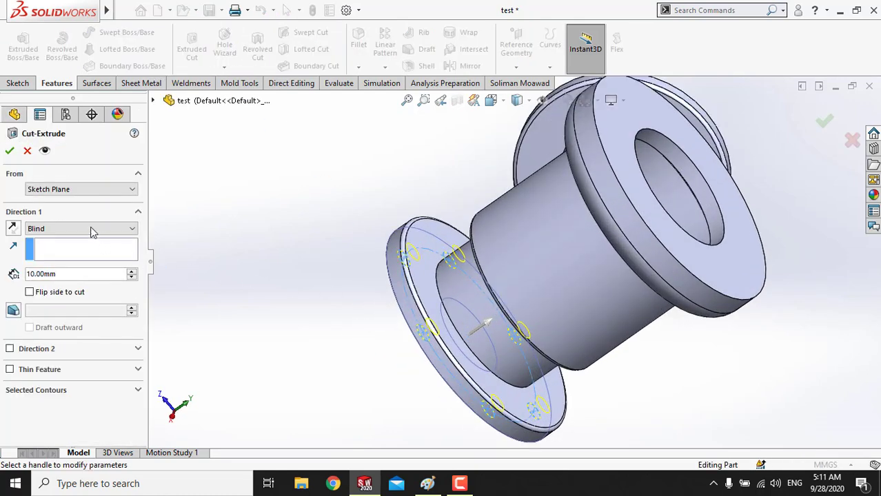
click(93, 229)
click(86, 283)
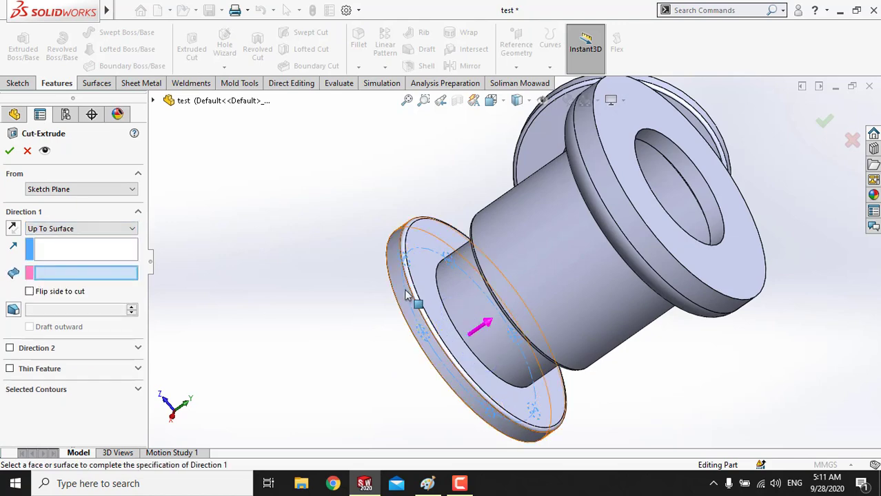
click(442, 286)
key(Return)
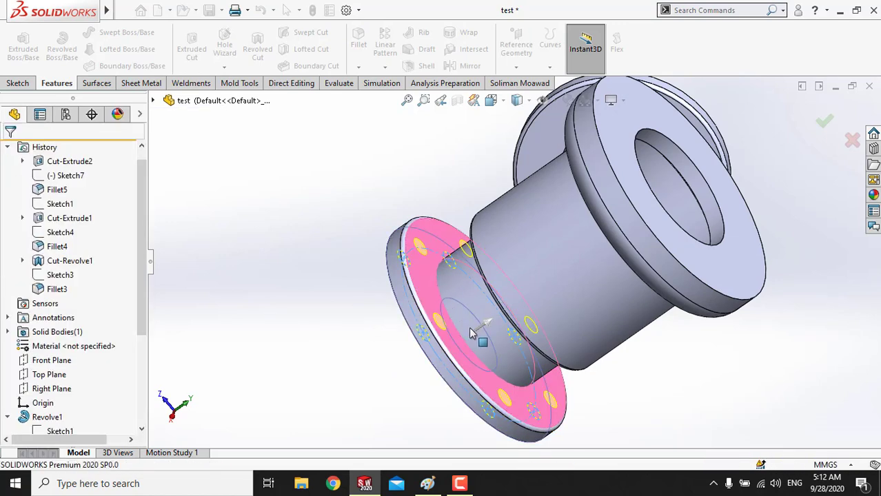
mouse_move(471, 334)
middle_down()
mouse_move(662, 280)
mouse_move(594, 284)
mouse_move(591, 276)
mouse_move(634, 315)
middle_up()
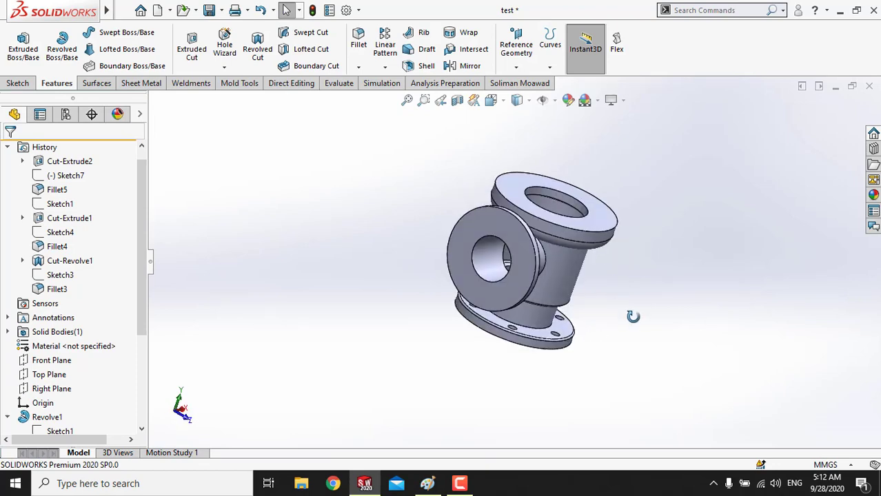
Open Sketch8 on the side flange face and check the Ø144 P.C.D on the drawing.
double_click(512, 238)
click(503, 233)
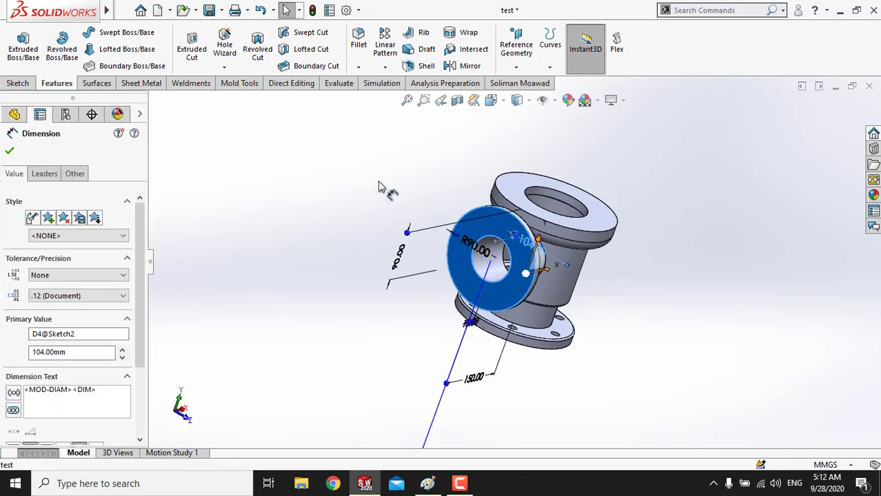
click(380, 183)
click(514, 227)
click(542, 187)
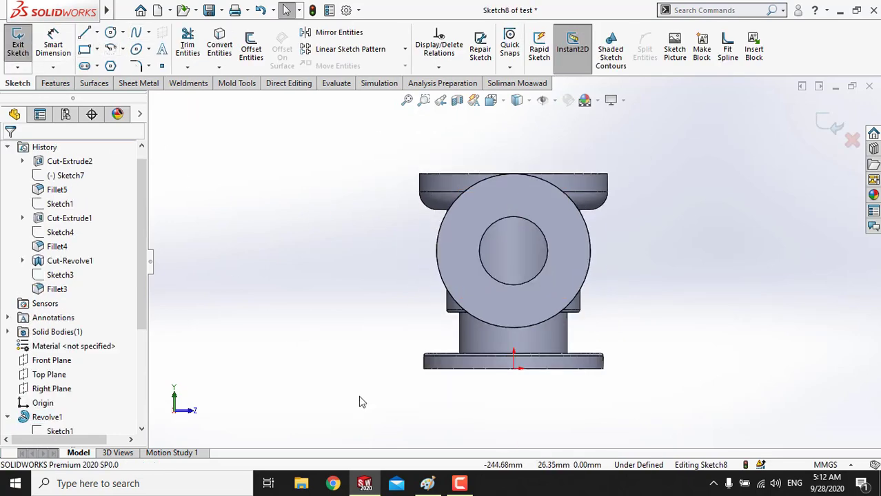
click(428, 484)
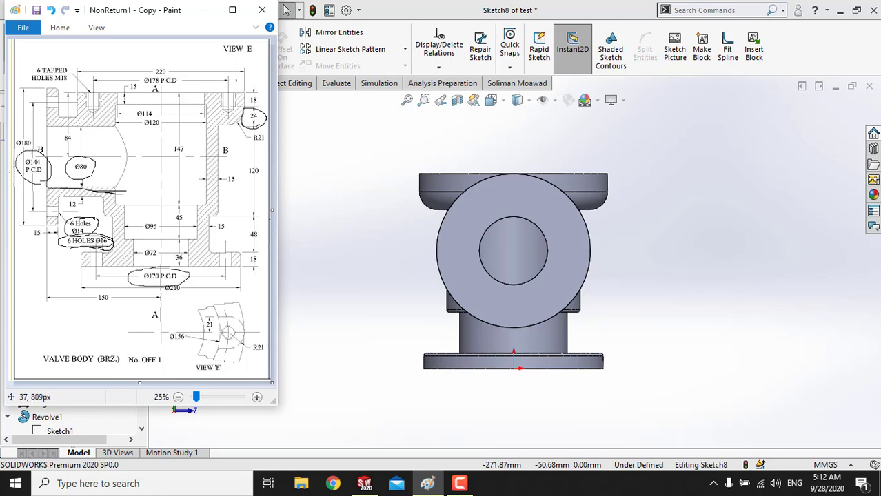
click(293, 220)
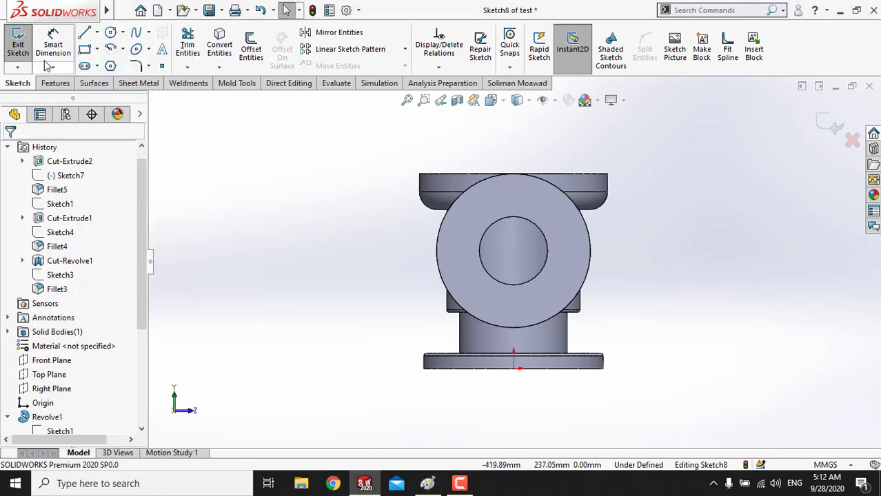
Draw a circle around the side opening and dimension it Ø144.
click(110, 35)
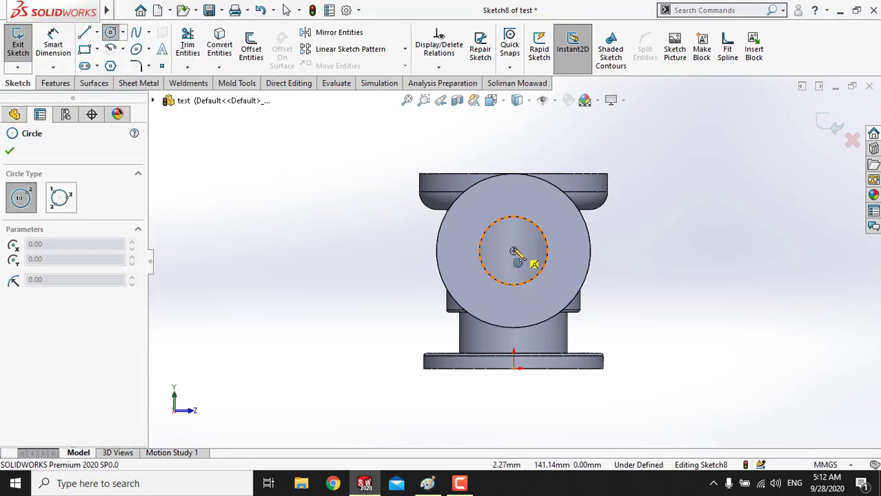
click(514, 251)
click(551, 205)
right_click(548, 189)
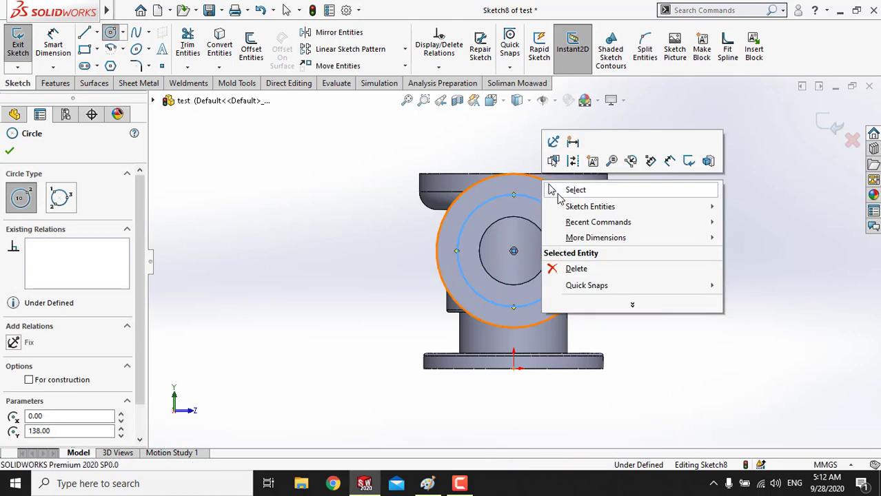
click(572, 188)
click(53, 44)
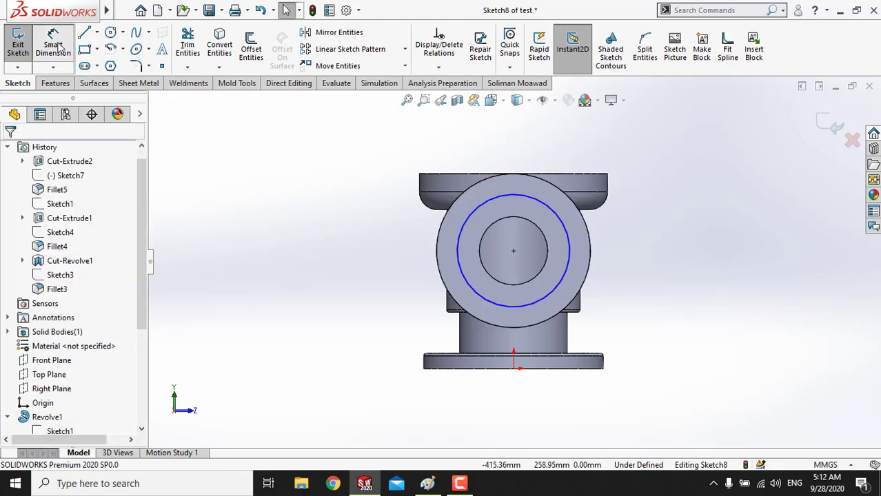
click(514, 195)
click(691, 146)
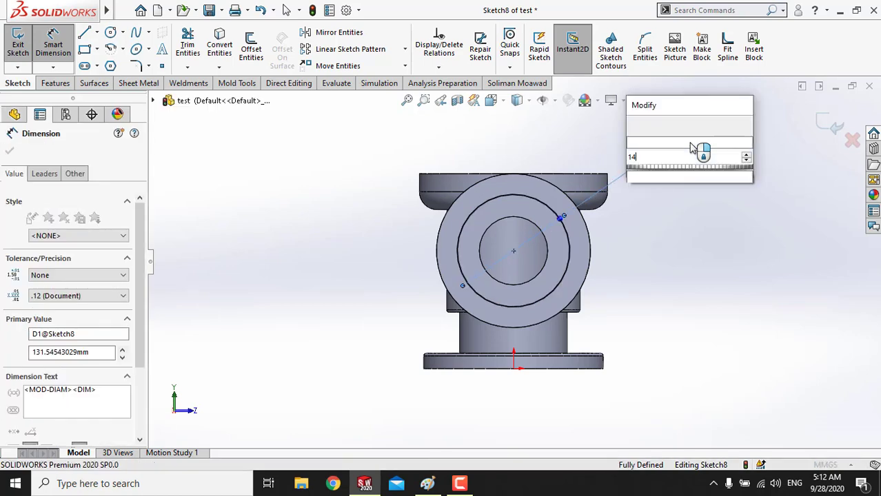
text(144)
key(Return)
key(Escape)
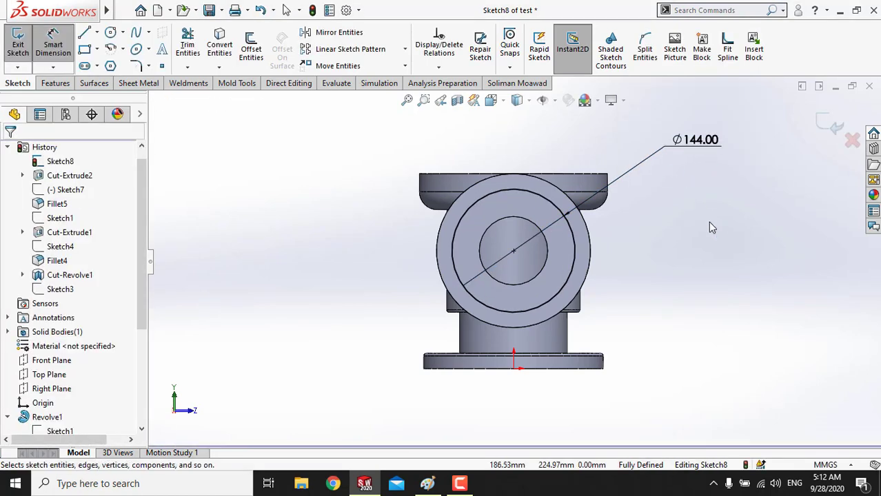
Make the Ø144 circle construction and add a small circle at its top point.
click(499, 190)
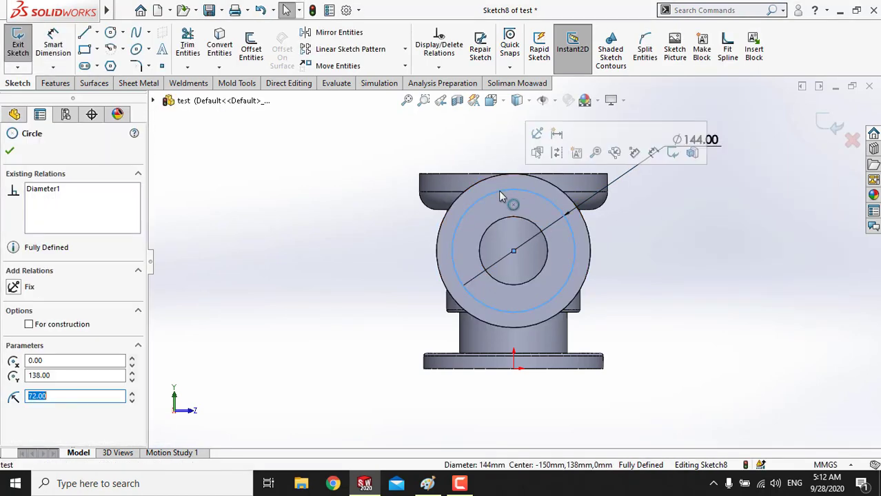
click(556, 150)
click(108, 33)
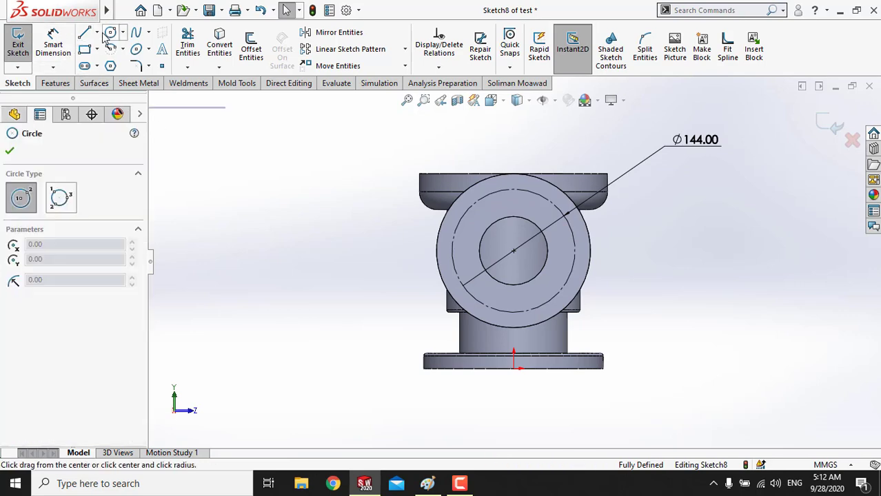
click(514, 188)
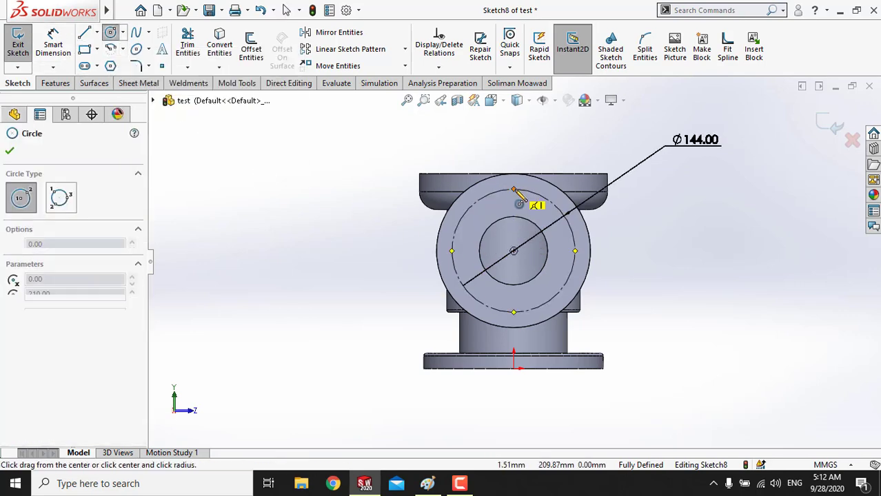
click(522, 185)
right_click(524, 142)
click(546, 149)
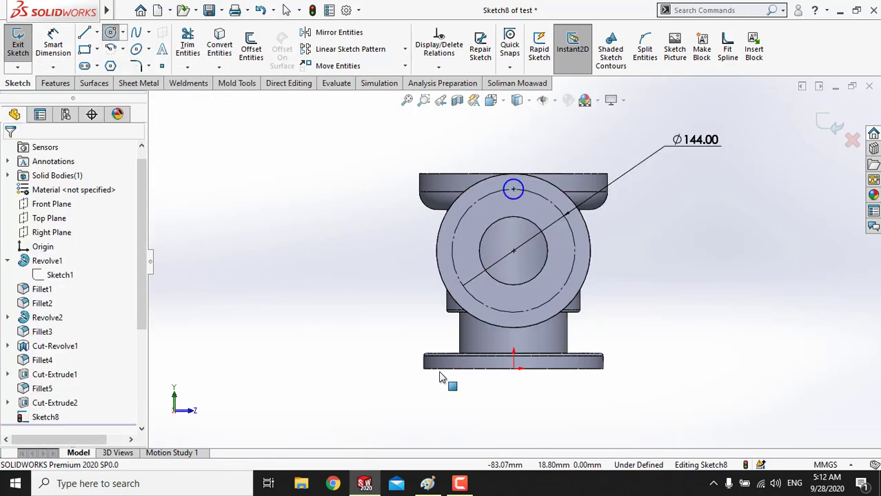
click(433, 488)
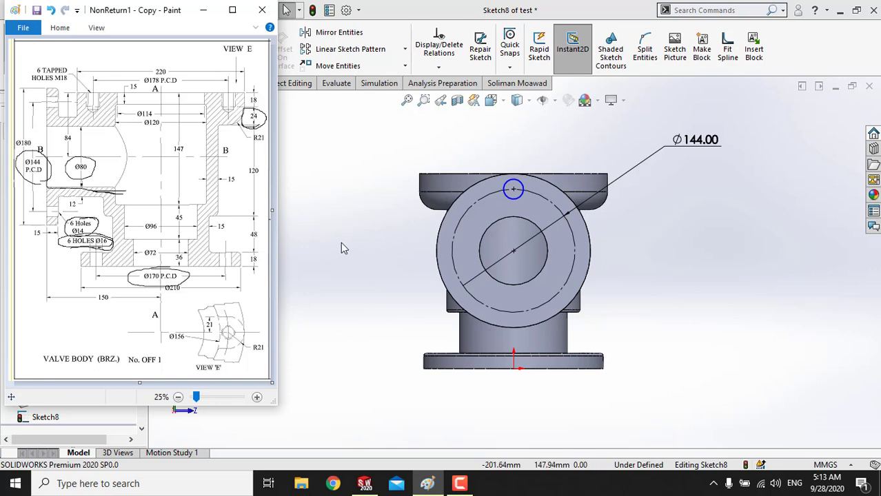
Dimension the small sketch circle to Ø14 mm.
click(378, 220)
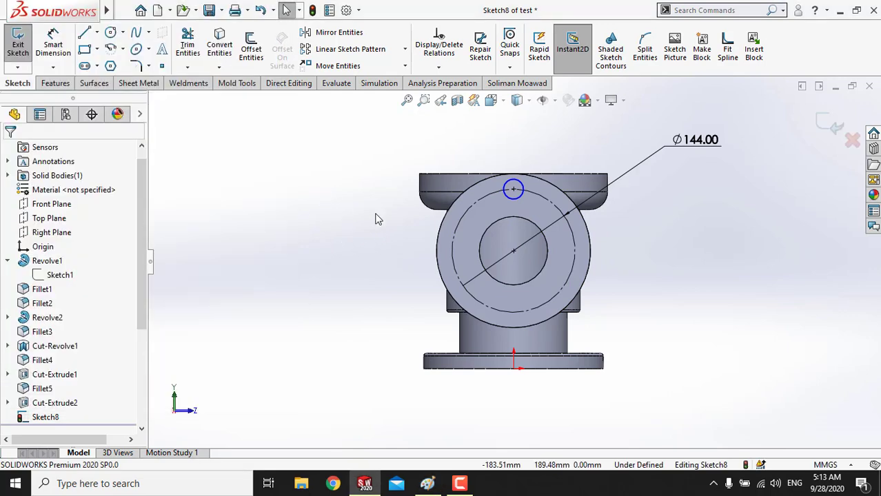
scroll(547, 220, down, 1)
click(53, 45)
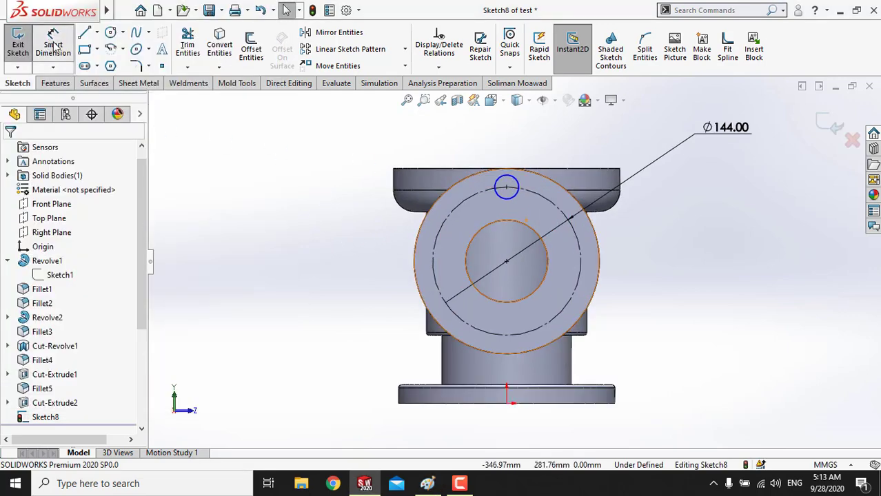
click(510, 186)
click(581, 122)
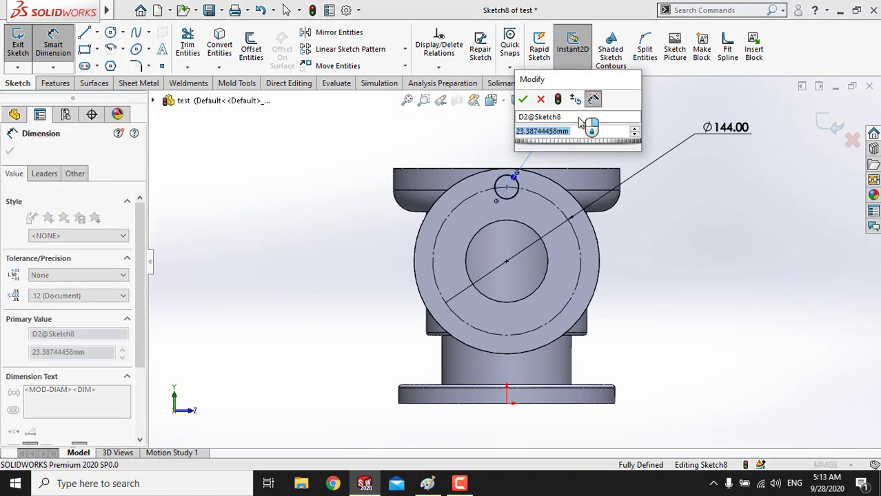
text(14)
click(522, 99)
key(Escape)
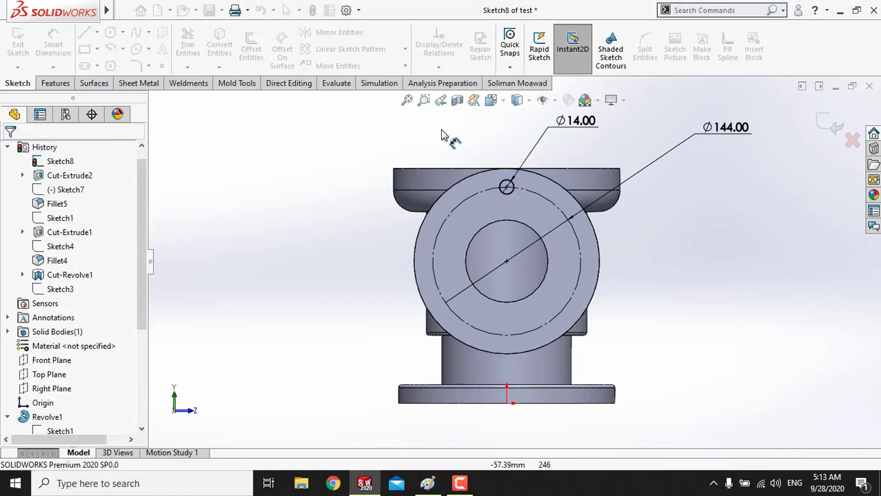
right_click(443, 129)
click(469, 152)
Try a circular sketch pattern of the small circle centred on the bore edge, then cancel it.
scroll(615, 215, down, 2)
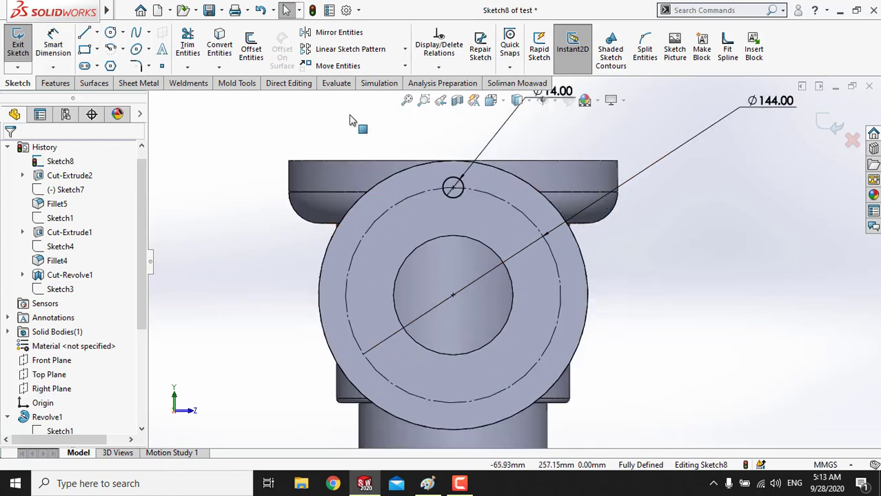
click(404, 49)
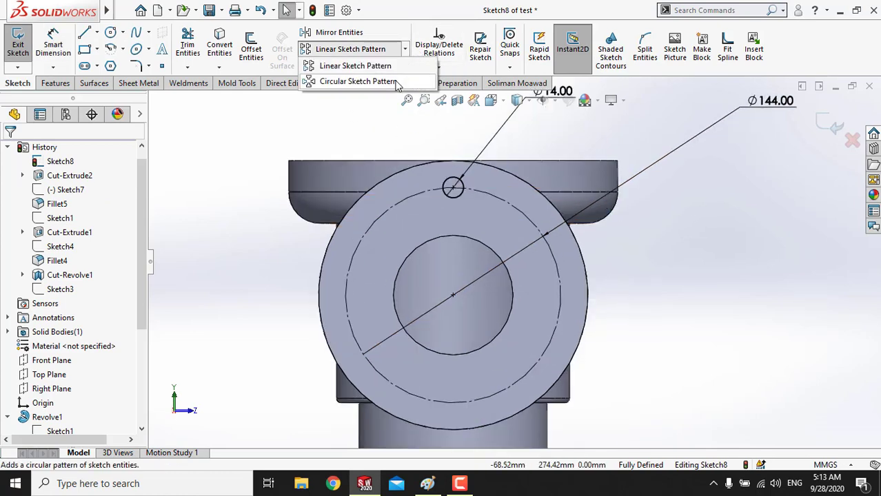
click(358, 81)
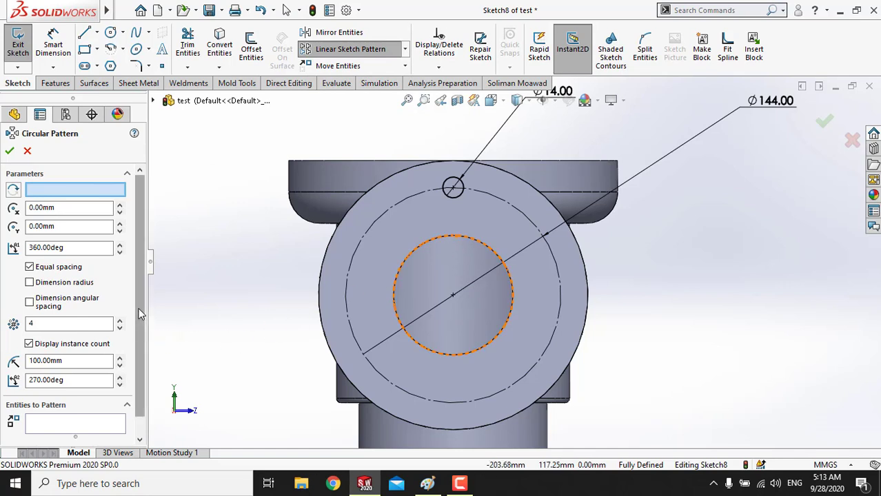
click(106, 193)
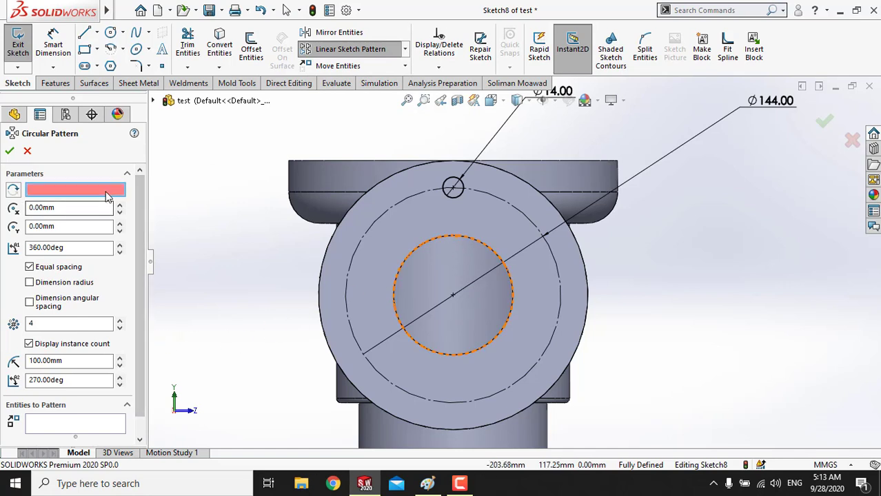
click(433, 243)
scroll(125, 352, down, 1)
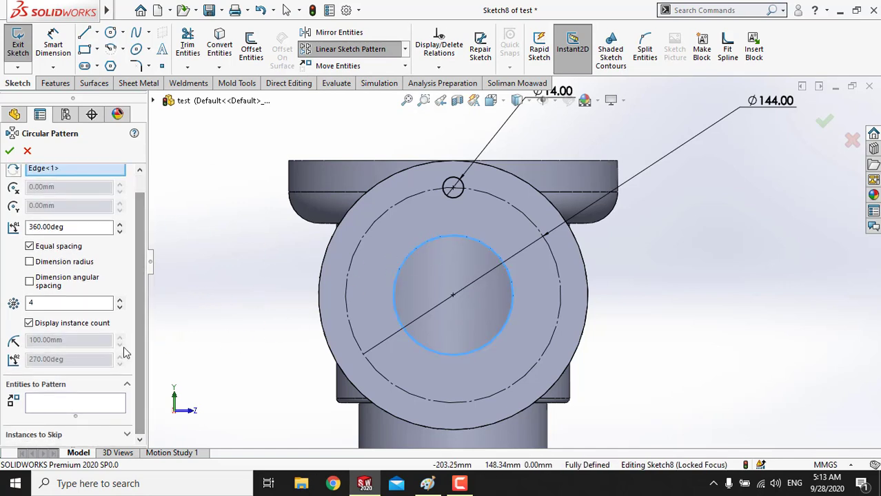
click(76, 404)
click(461, 194)
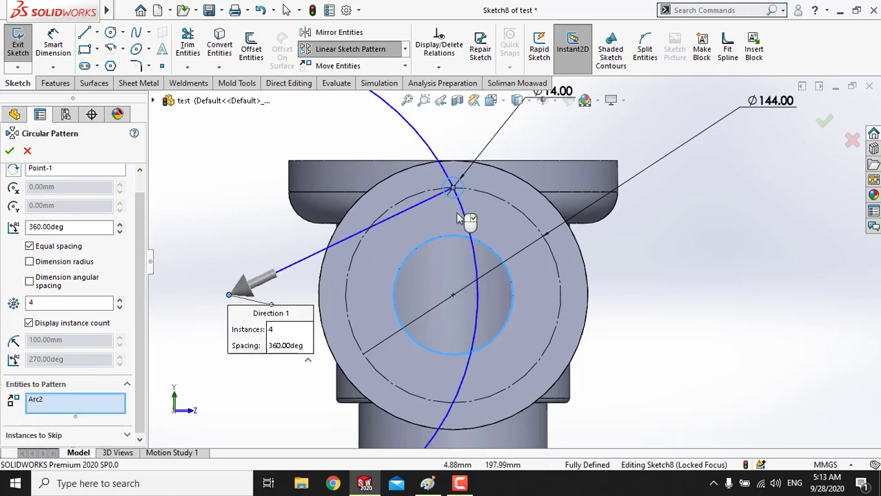
key(z)
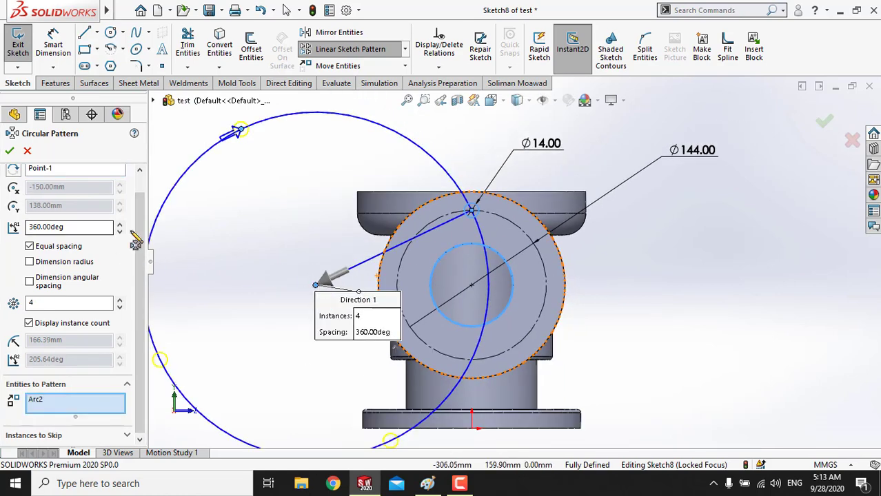
click(27, 151)
key(shift+z)
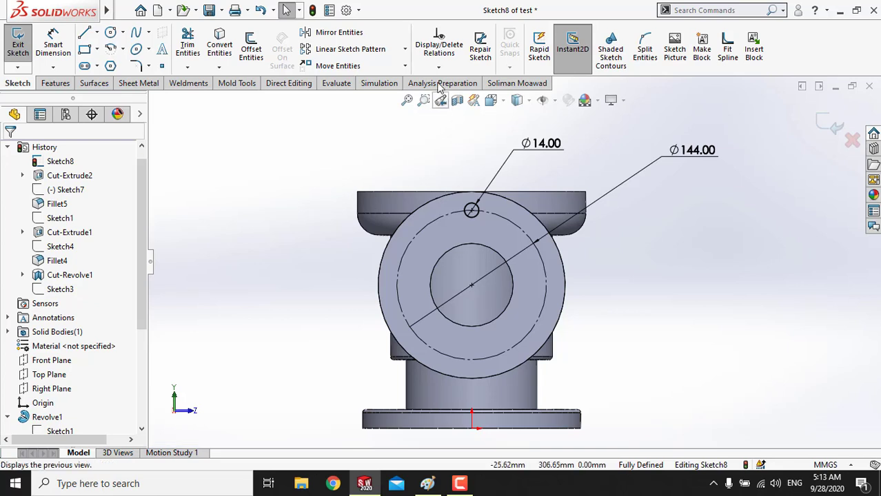
Restart the circular sketch pattern with the small circle, removing the wrongly picked centre.
click(406, 50)
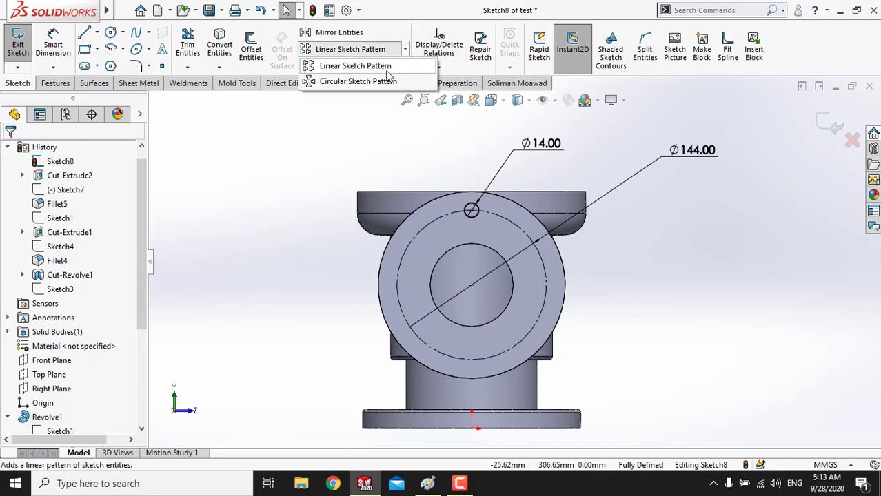
click(406, 88)
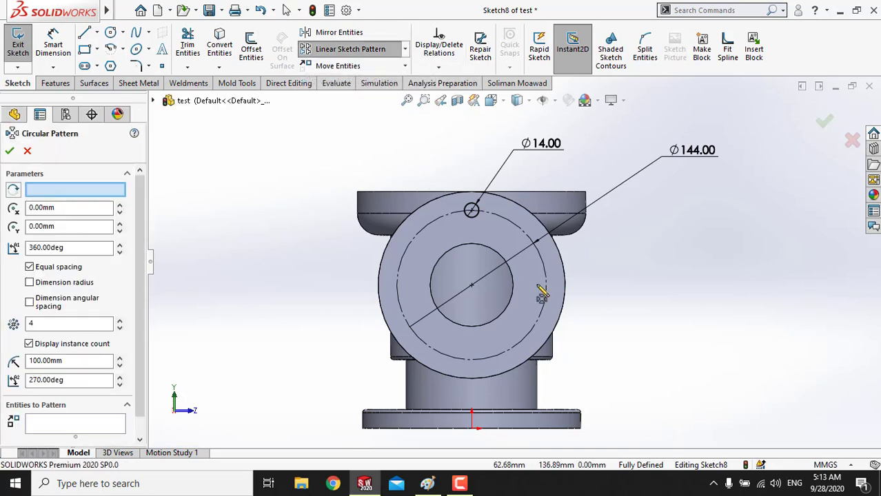
scroll(543, 289, down, 2)
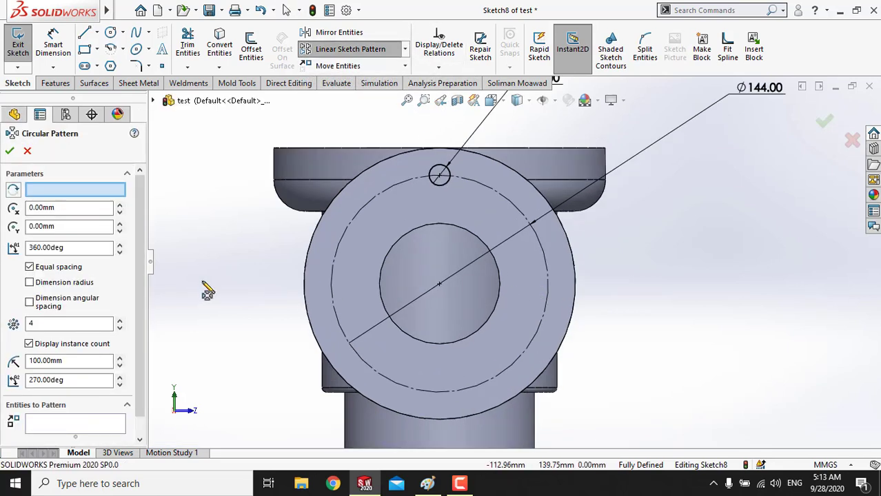
click(77, 191)
click(438, 224)
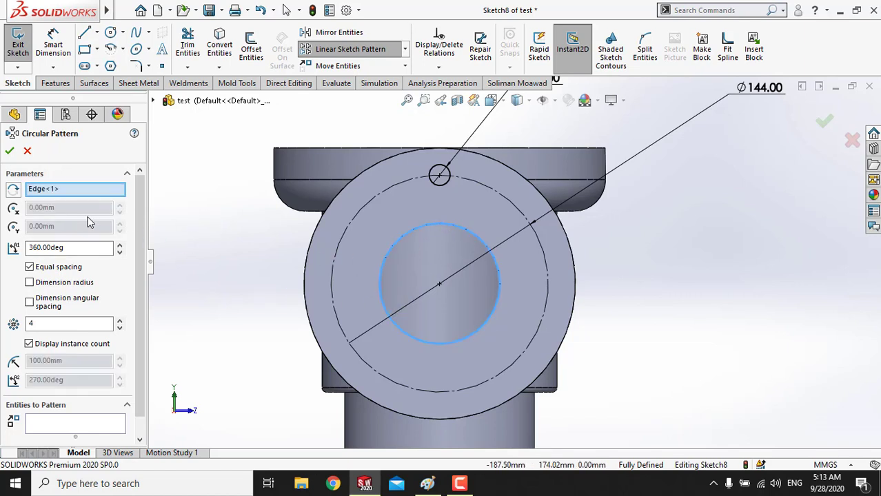
scroll(104, 311, down, 1)
click(102, 406)
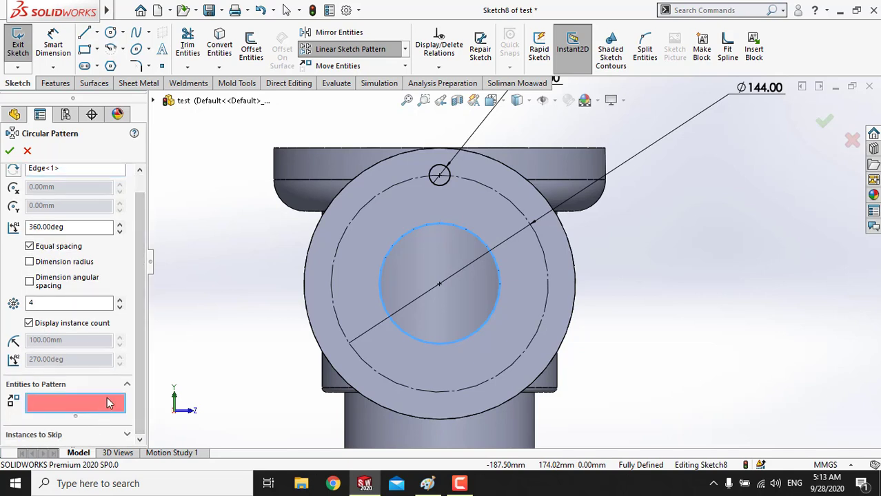
click(438, 172)
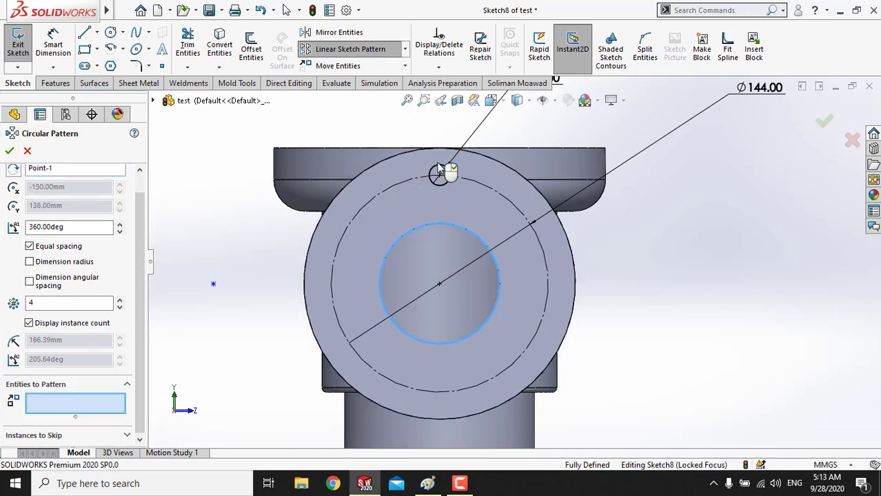
click(59, 169)
scroll(62, 176, up, 1)
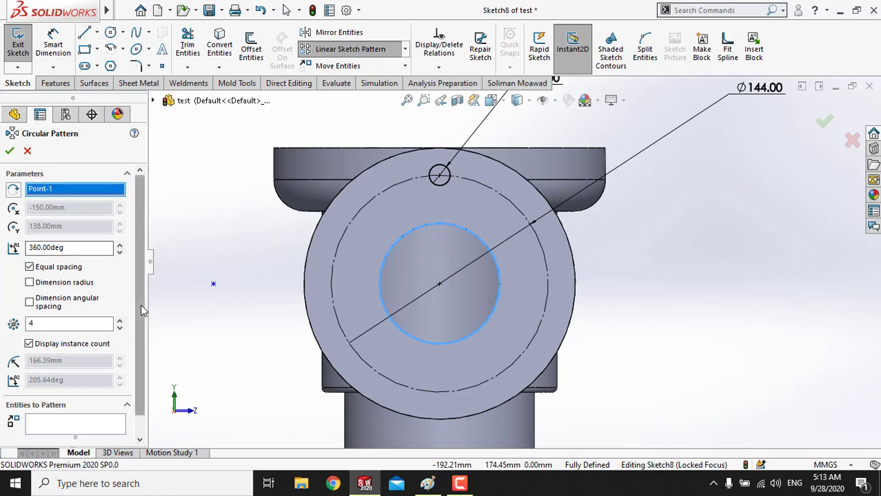
right_click(64, 193)
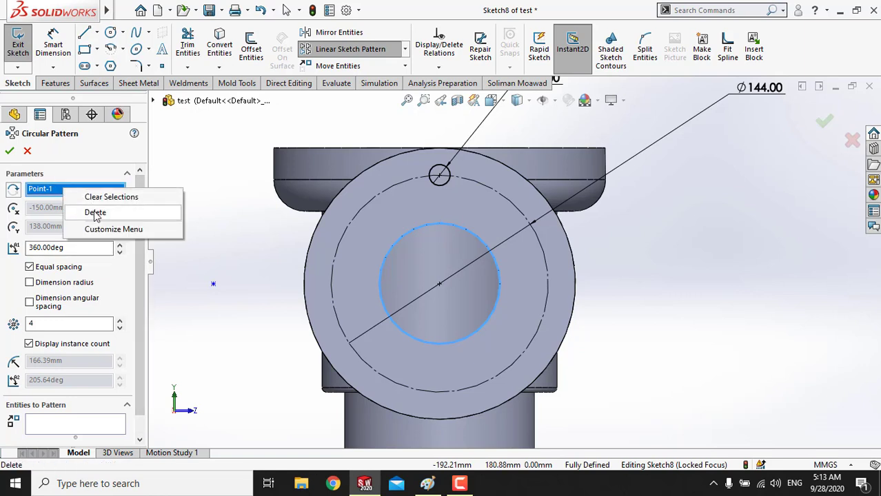
click(87, 211)
Centre the pattern on the bore's centre point and create 6 instances of the circle.
click(439, 285)
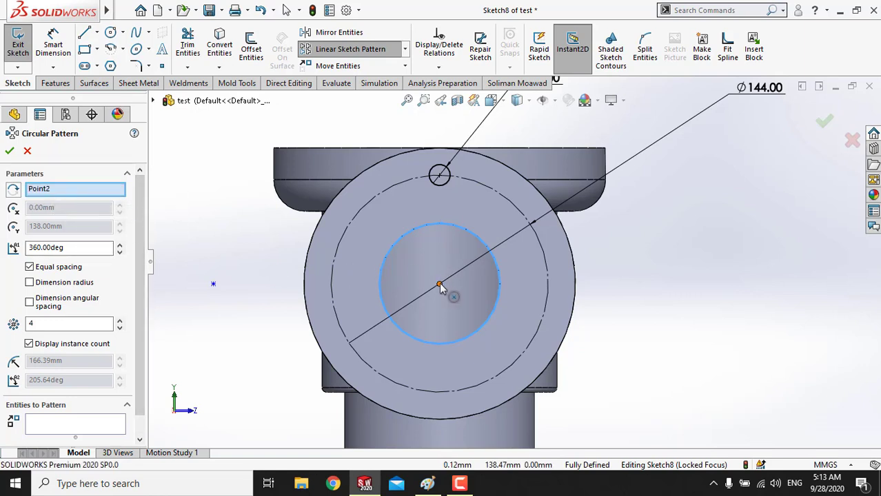
scroll(142, 266, down, 1)
scroll(143, 266, down, 1)
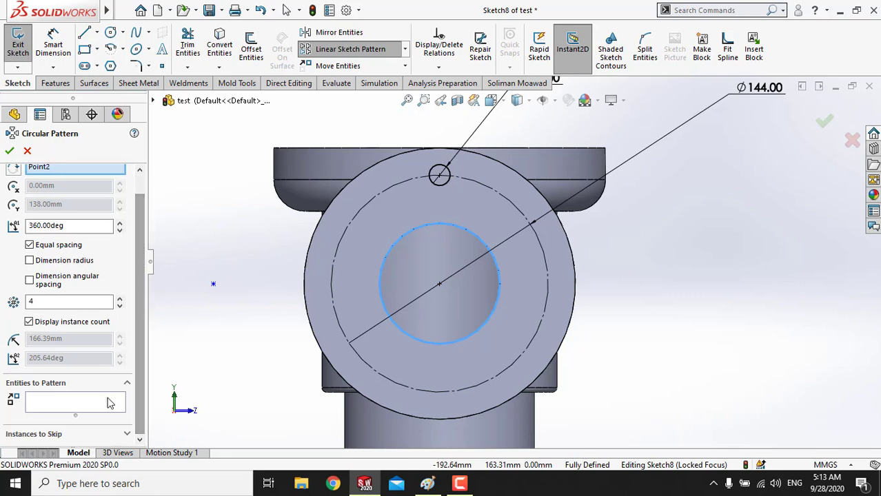
click(93, 409)
click(437, 175)
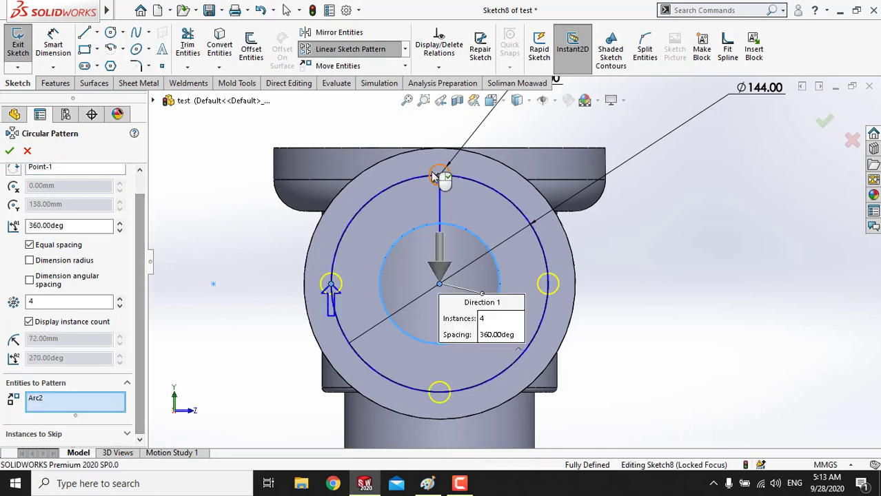
click(119, 298)
click(119, 298)
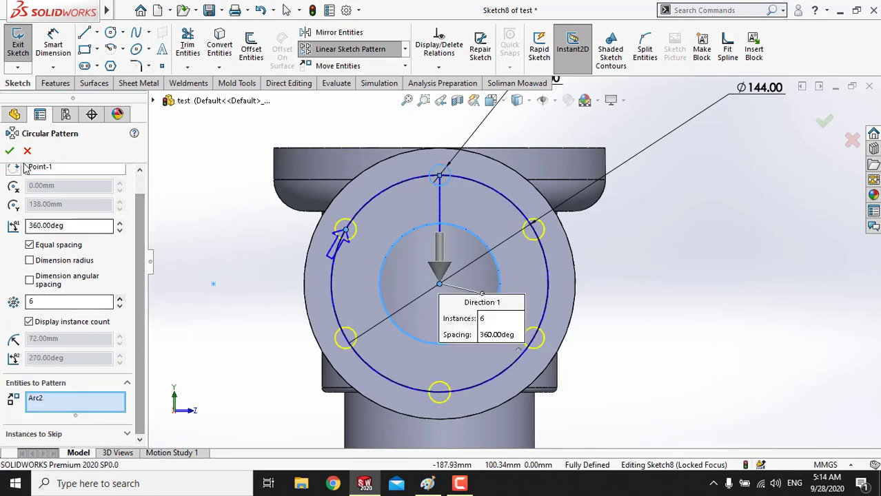
click(10, 150)
scroll(232, 279, up, 3)
Cut the six Ø14 holes with an extruded cut ending at the chosen flange face.
middle_drag(232, 279, 315, 310)
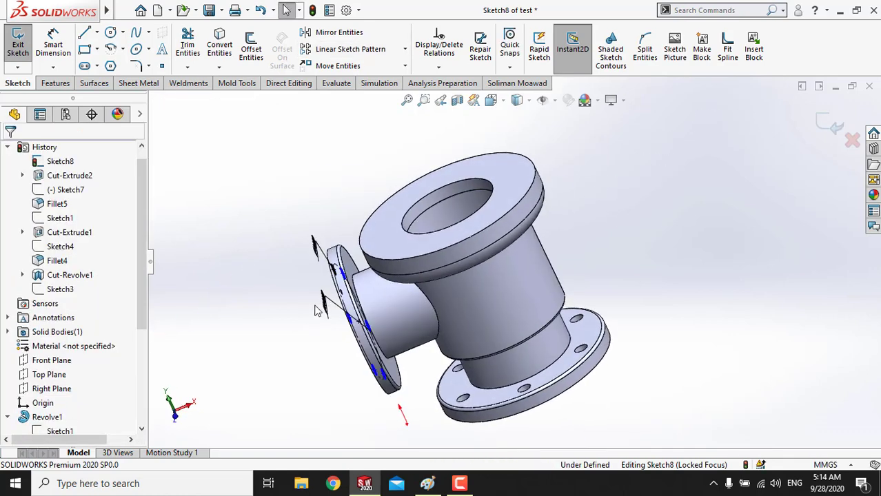
click(832, 125)
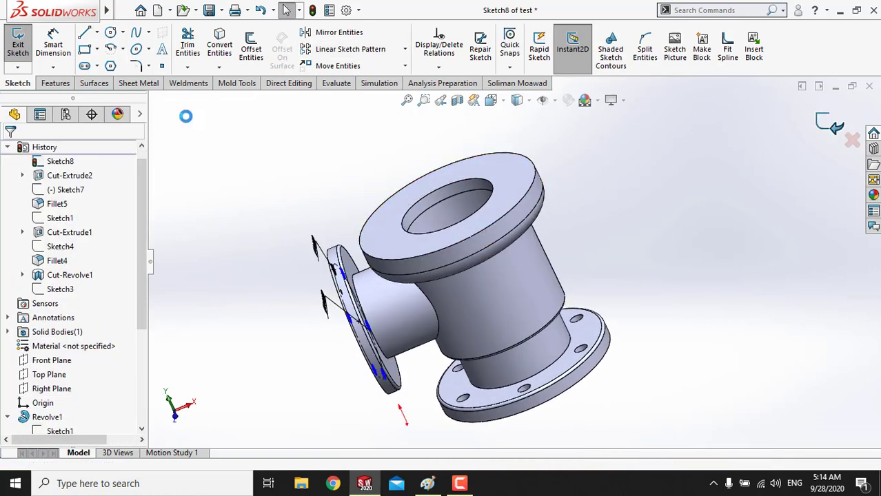
click(57, 84)
click(191, 48)
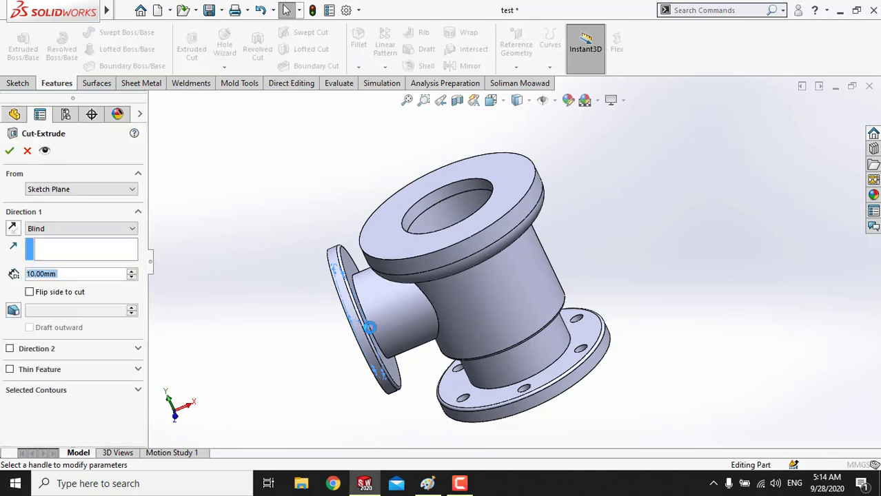
click(67, 229)
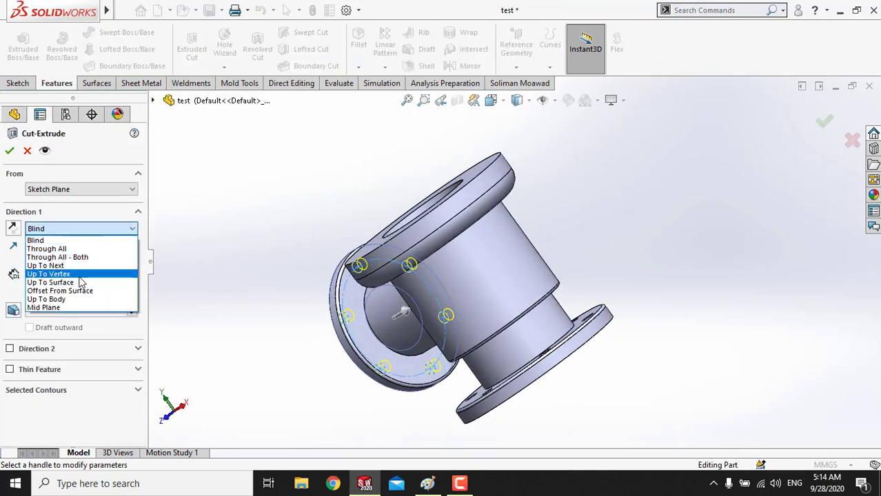
click(81, 283)
click(376, 344)
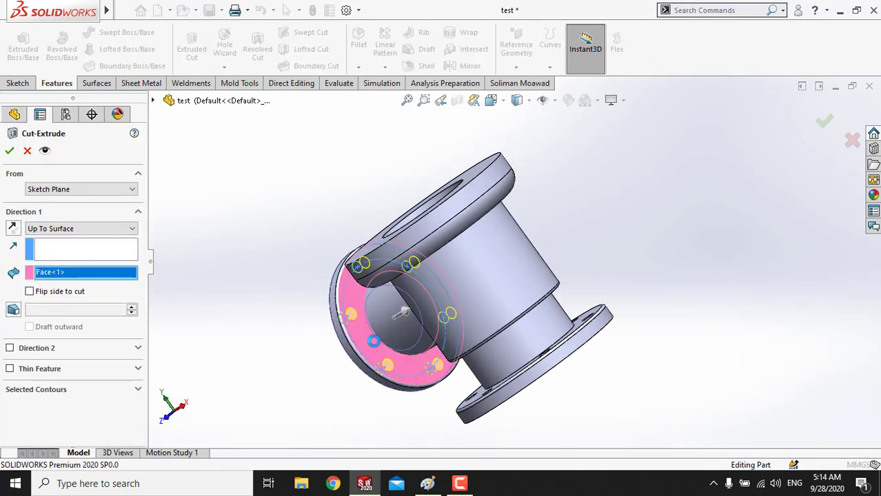
key(Return)
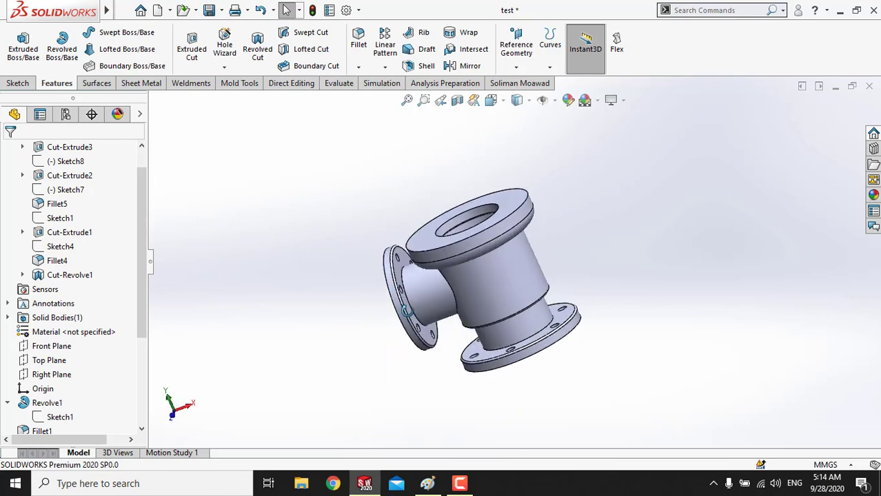
Inspect the new holes in isometric view and select the top flange face.
middle_drag(407, 310, 405, 348)
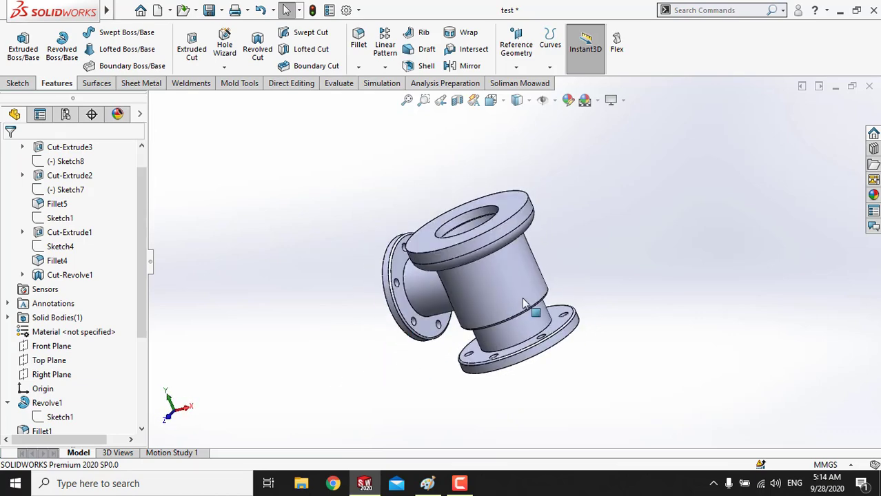
key(ctrl+7)
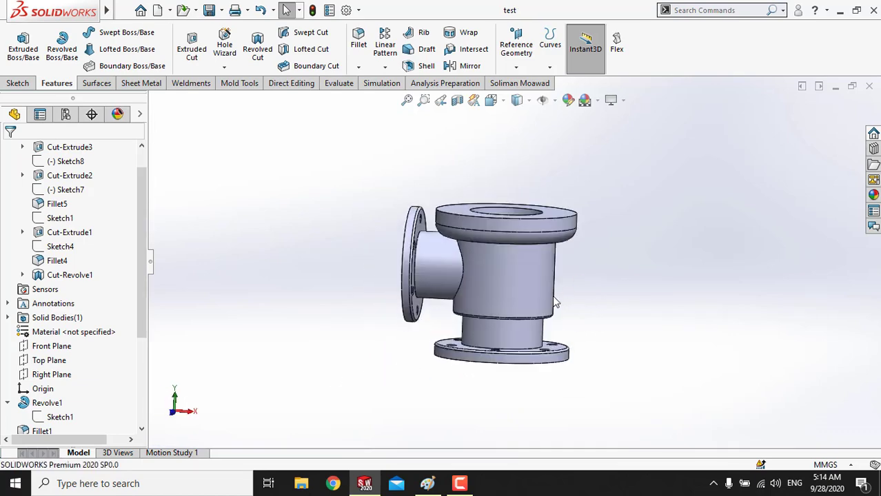
click(601, 228)
Undo three markups on the Paint reference drawing, then select the valve body's top flange face.
scroll(607, 238, up, 2)
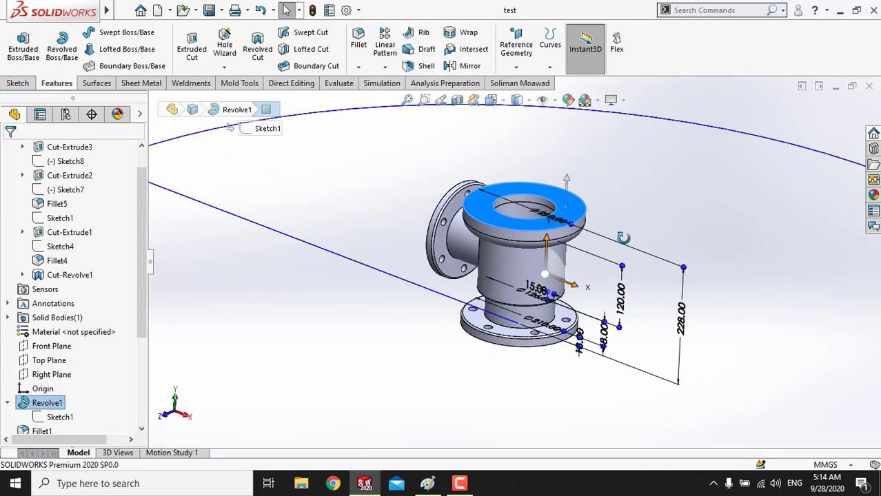
middle_drag(614, 242, 621, 248)
click(428, 484)
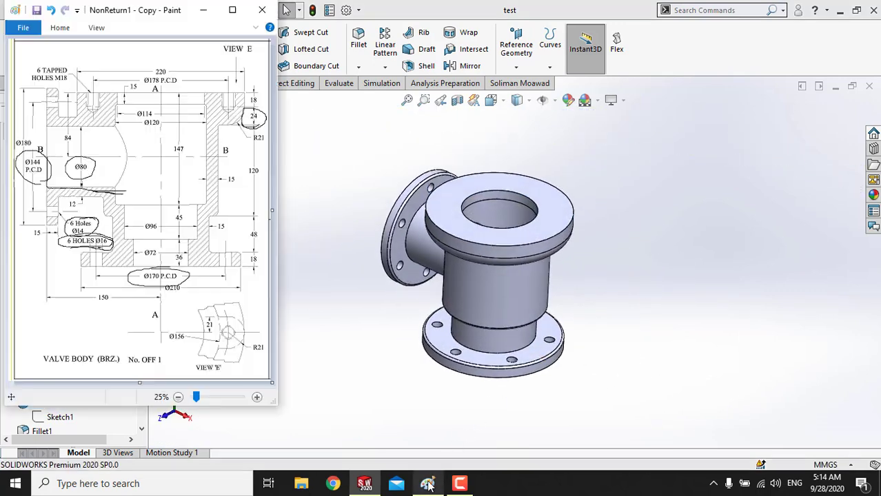
click(52, 11)
click(52, 12)
click(52, 11)
click(53, 11)
click(52, 11)
click(52, 11)
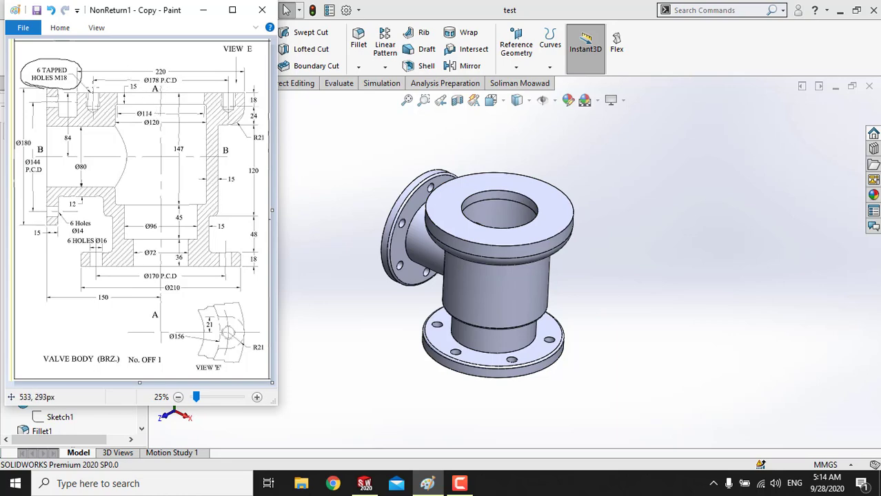
click(324, 138)
click(551, 221)
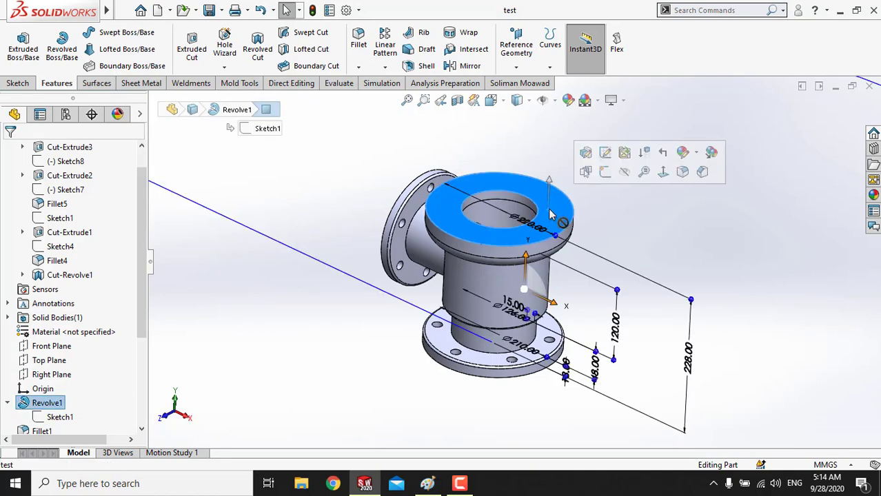
Sketch a circle at the origin on the top flange face and make it construction geometry.
click(610, 179)
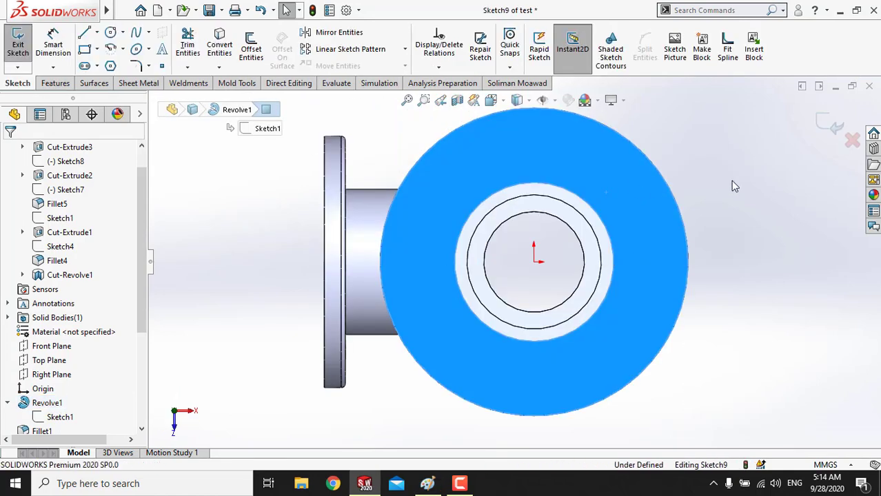
click(111, 32)
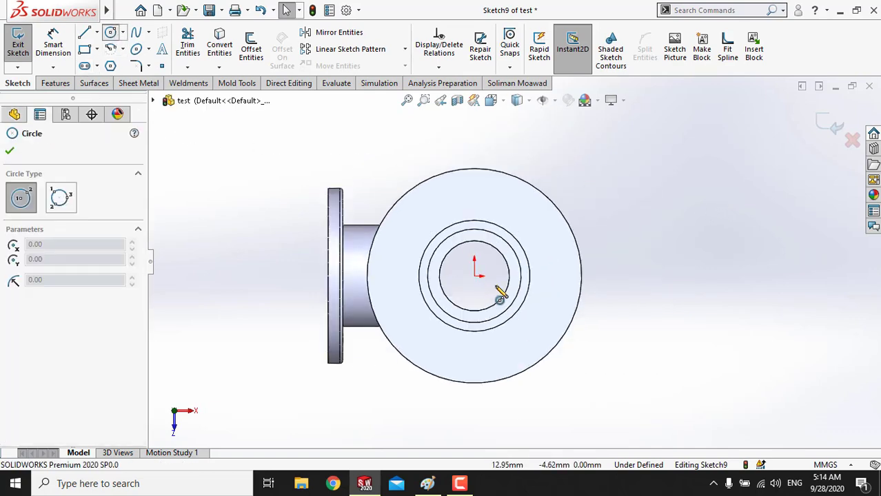
click(476, 275)
click(499, 207)
right_click(548, 173)
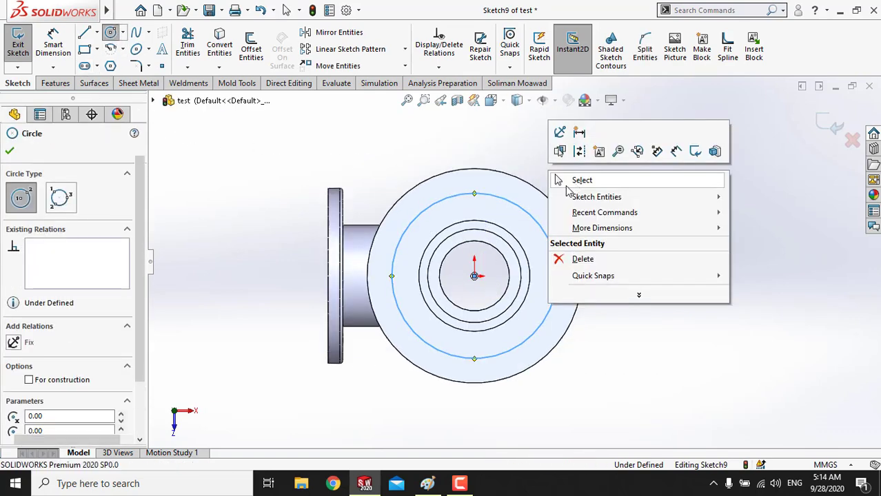
click(573, 180)
click(526, 214)
click(572, 173)
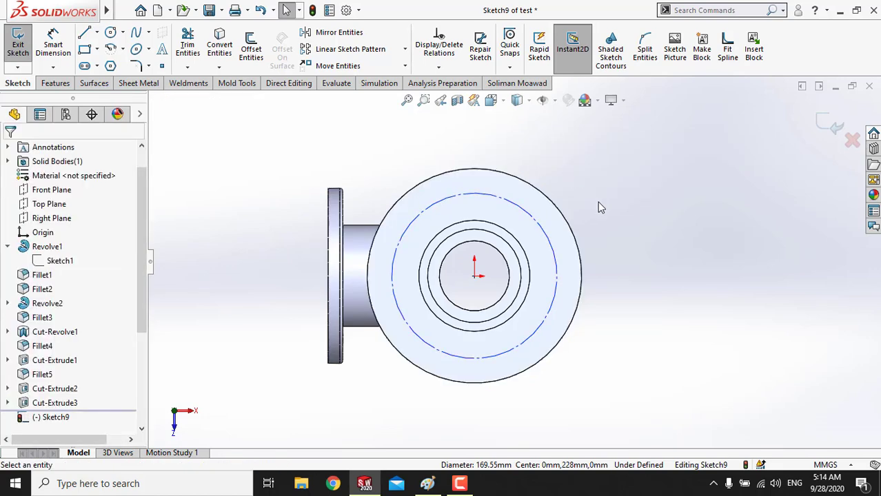
Check the reference drawing, dimension the construction circle to Ø178, and exit the sketch.
click(428, 485)
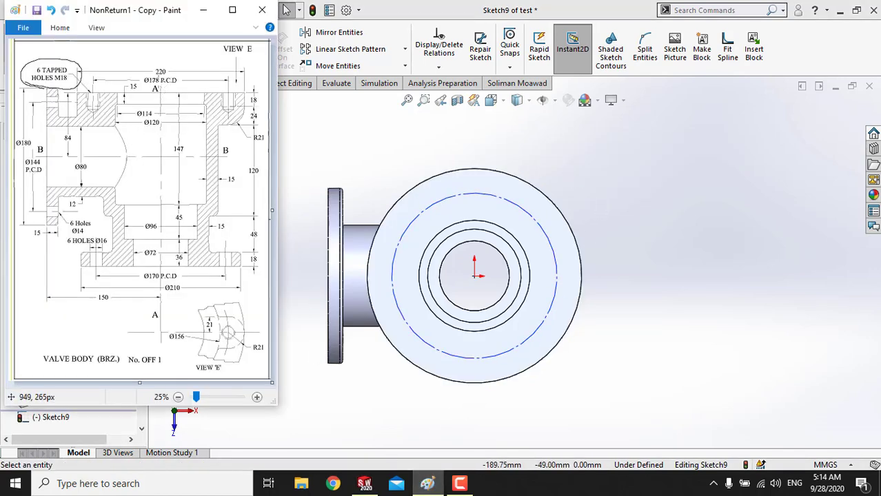
click(203, 10)
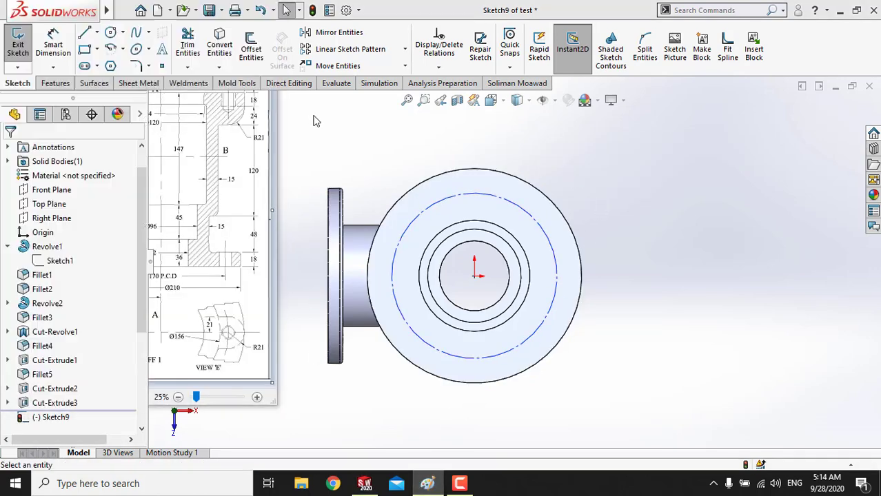
click(53, 43)
click(486, 197)
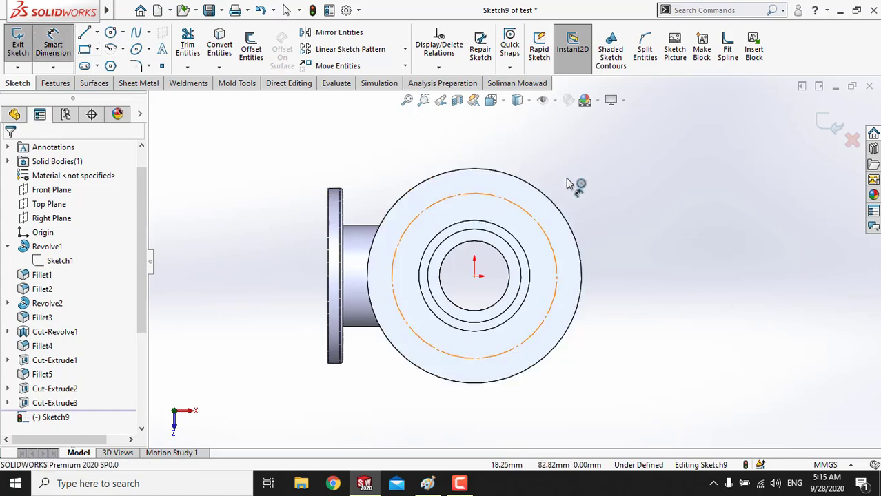
click(653, 141)
text(178)
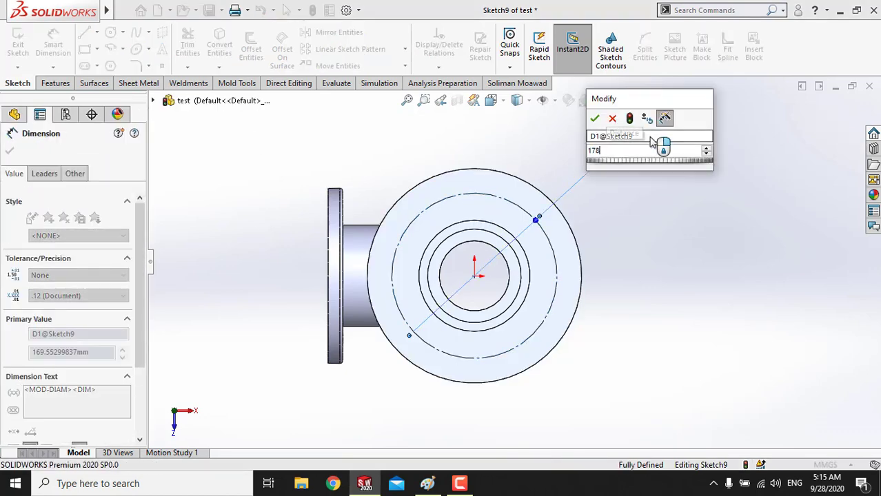
key(Return)
right_click(659, 195)
click(654, 225)
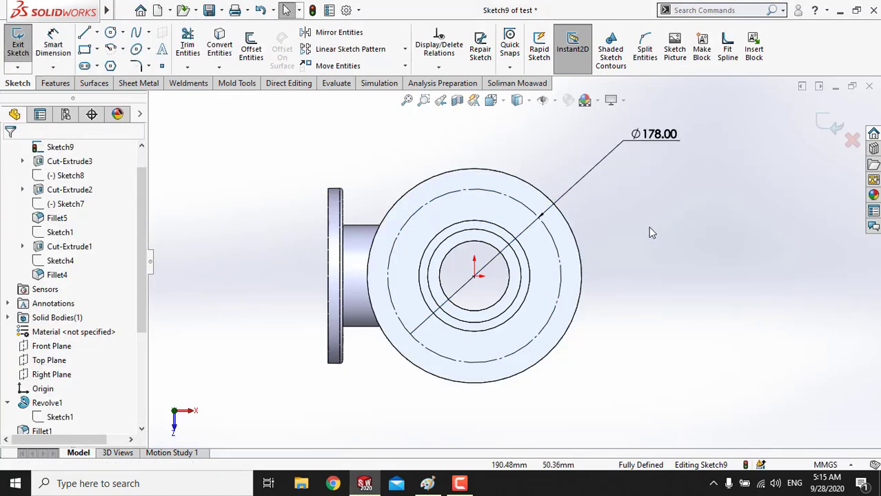
click(834, 128)
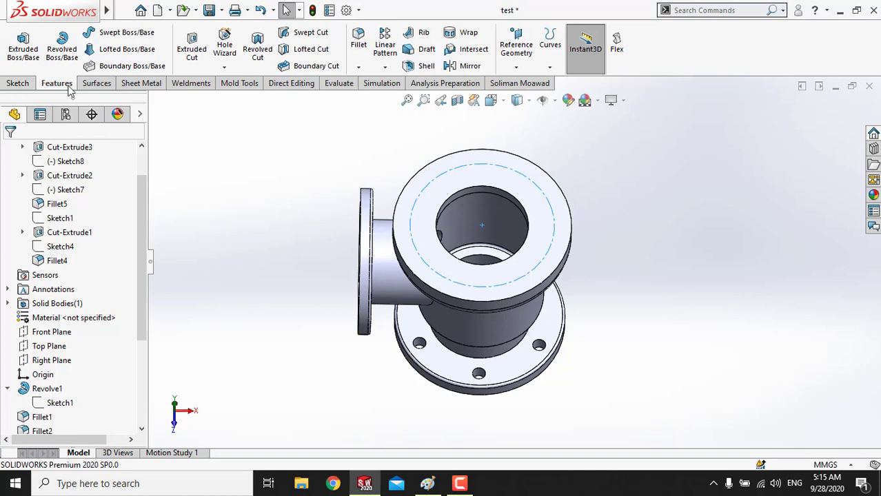
Start a Hole Wizard tapped hole with ANSI Metric size M18x1.5.
click(225, 46)
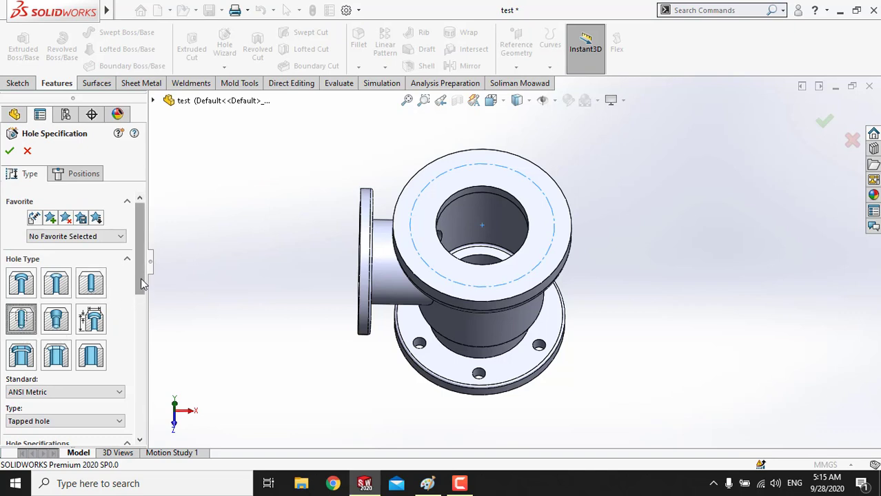
scroll(87, 287, down, 3)
scroll(87, 287, down, 2)
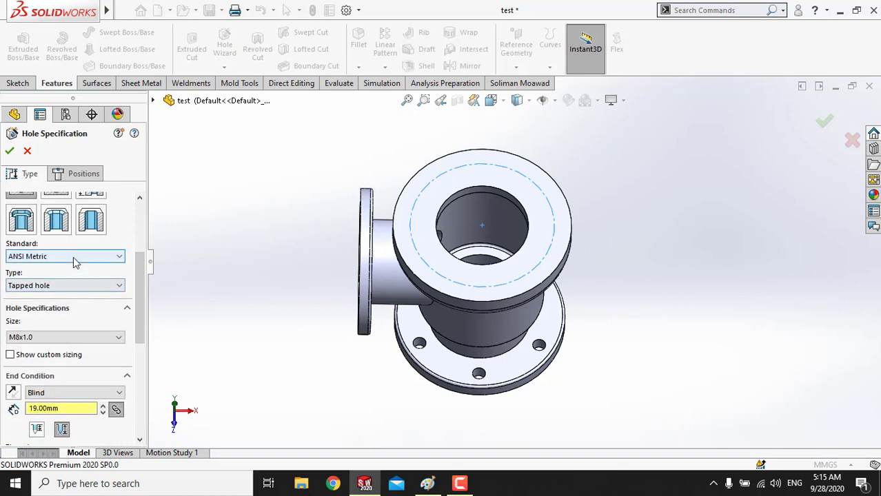
click(78, 287)
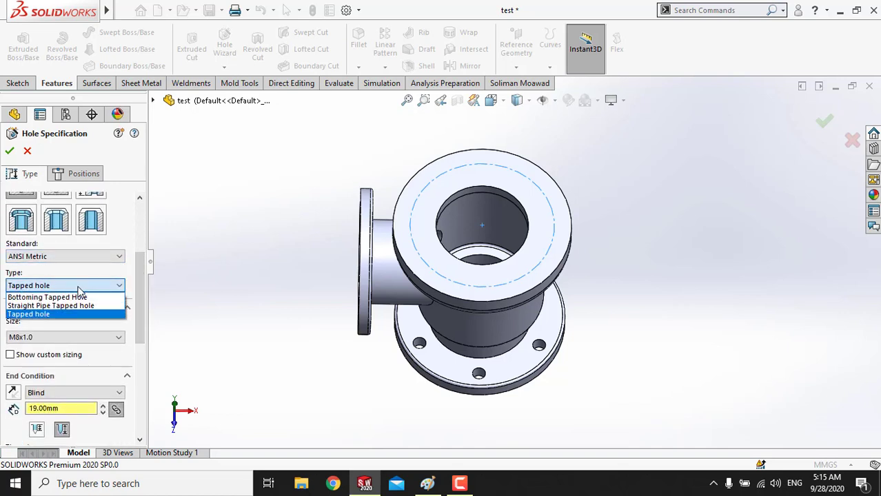
click(78, 288)
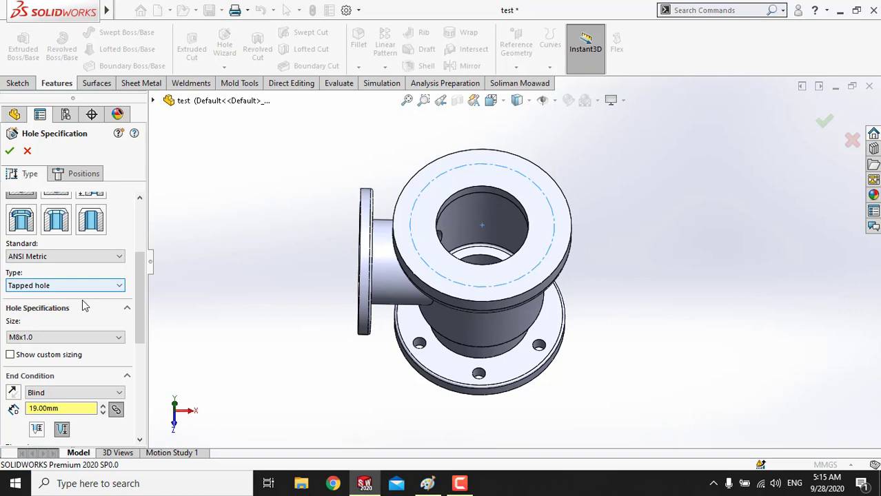
click(79, 338)
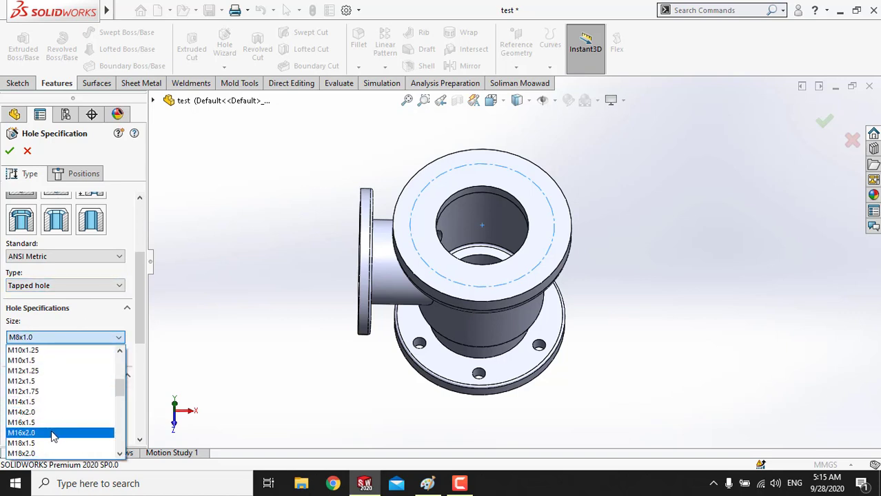
scroll(68, 433, down, 1)
scroll(68, 427, down, 1)
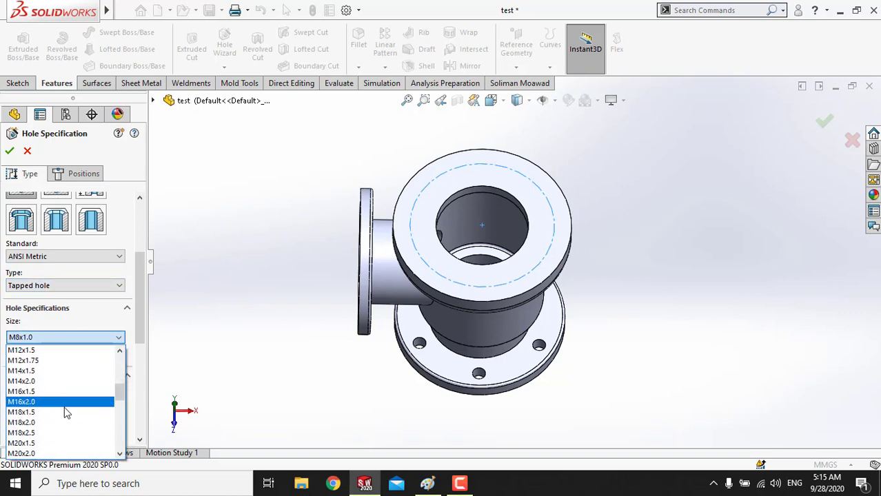
click(74, 412)
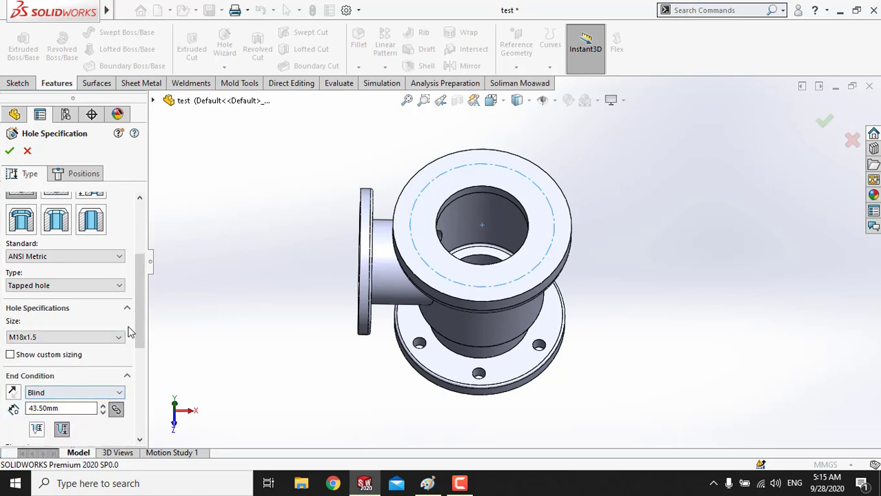
scroll(145, 353, down, 1)
scroll(145, 353, down, 1)
scroll(145, 353, down, 1)
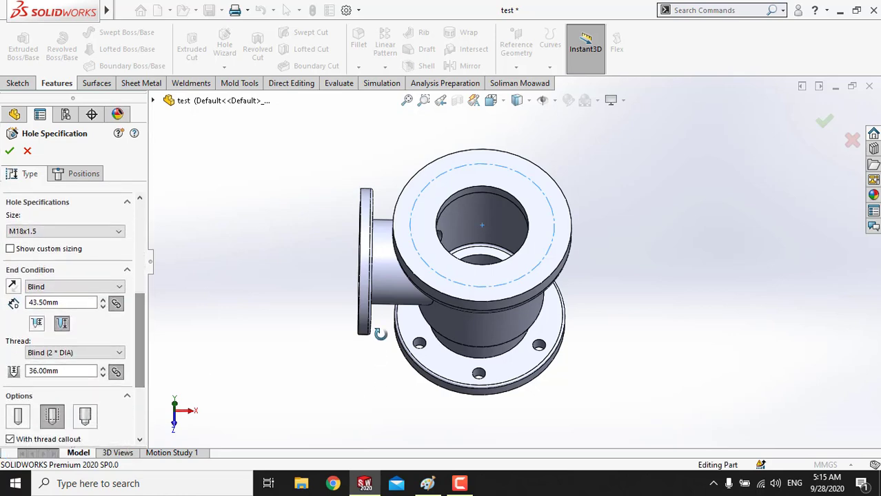
mouse_move(388, 263)
middle_down()
mouse_move(495, 271)
mouse_move(500, 250)
mouse_move(545, 262)
mouse_move(549, 303)
middle_up()
Check the tapped-hole note on the drawing and set the blind hole depth to 18 mm.
click(427, 483)
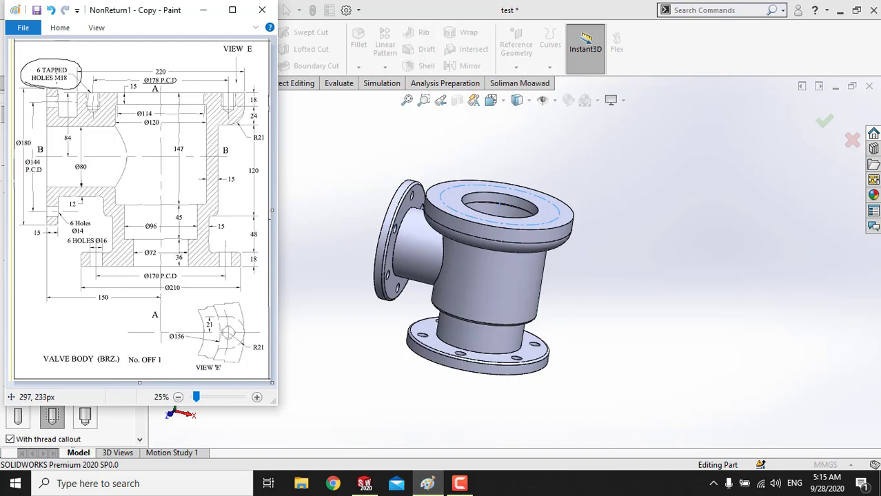
click(338, 144)
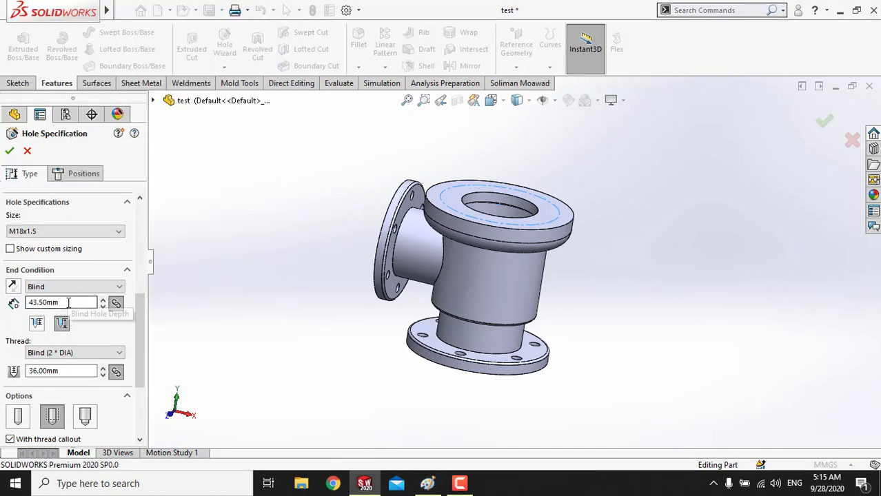
click(38, 326)
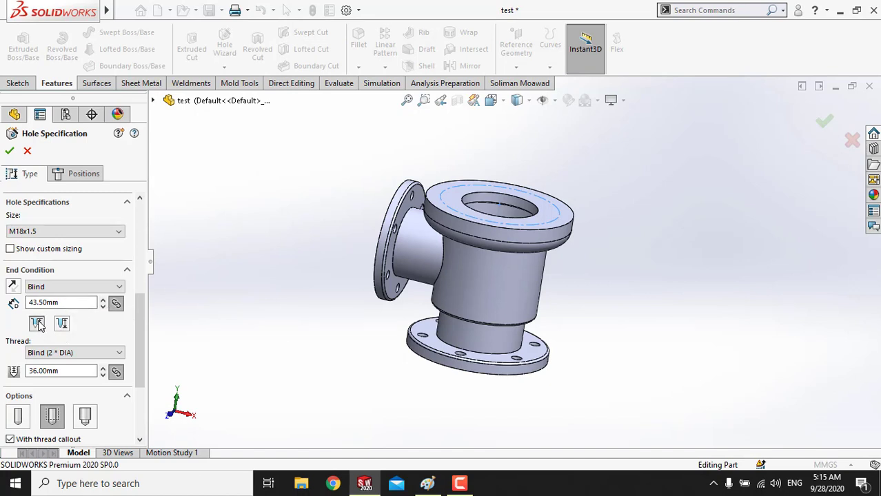
double_click(71, 306)
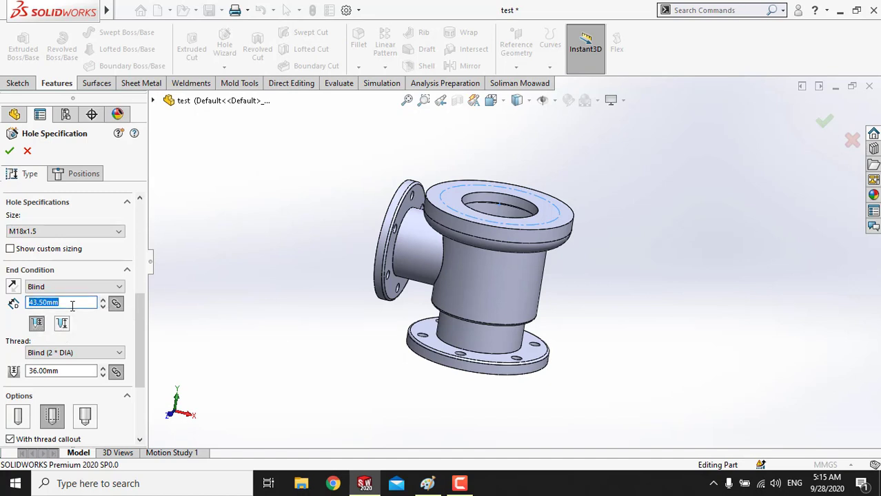
text(18)
key(Return)
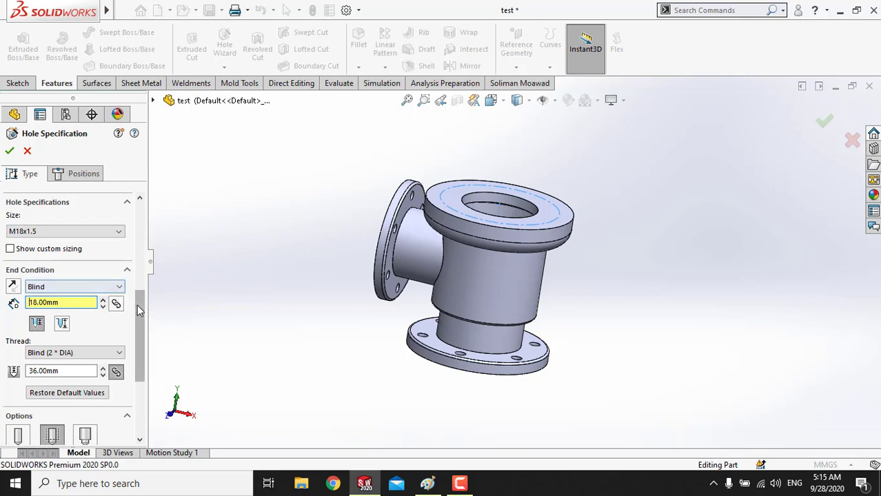
drag(141, 315, 145, 389)
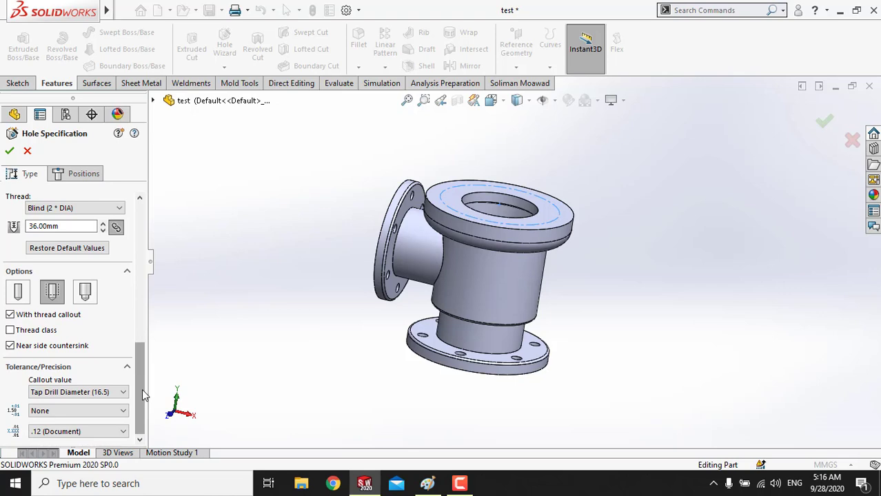
drag(142, 389, 142, 235)
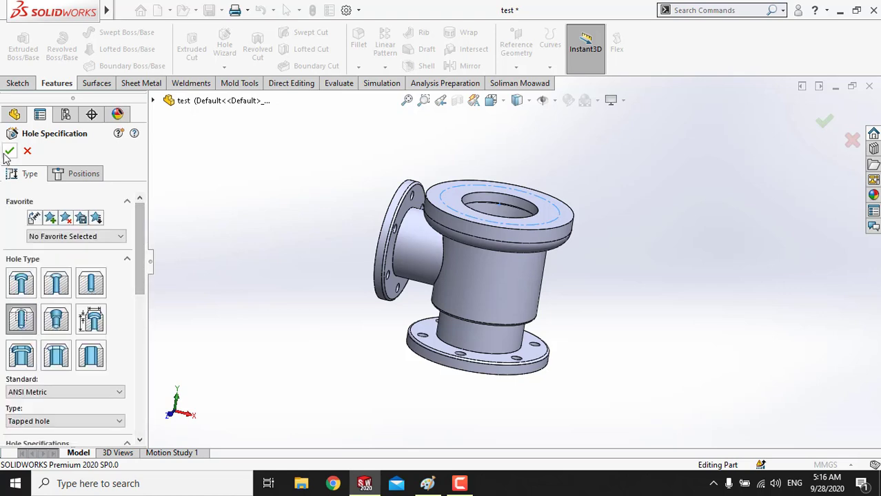
Place the M18x1.5 tapped hole on the top flange's Ø178 bolt circle and view the result.
click(76, 175)
scroll(481, 297, down, 1)
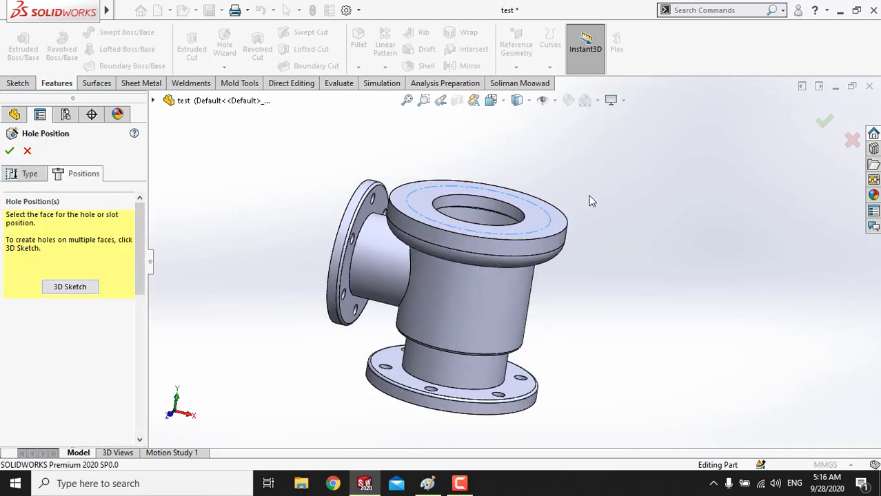
scroll(469, 276, down, 3)
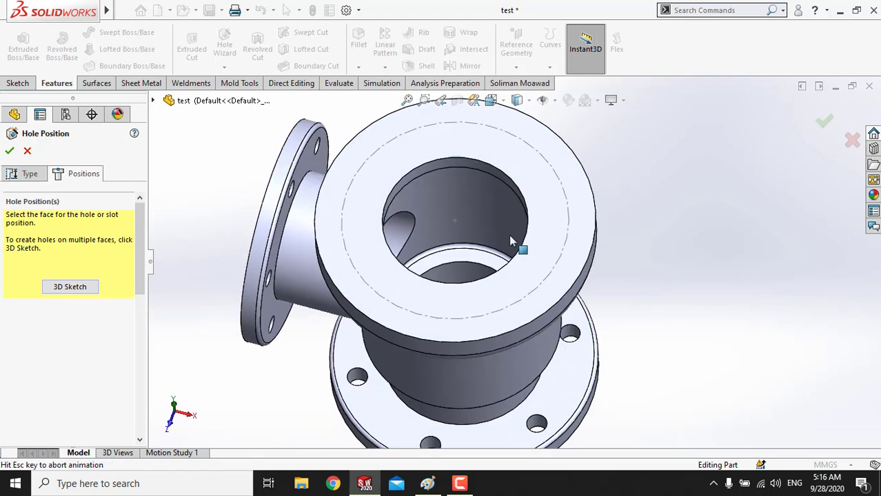
click(510, 238)
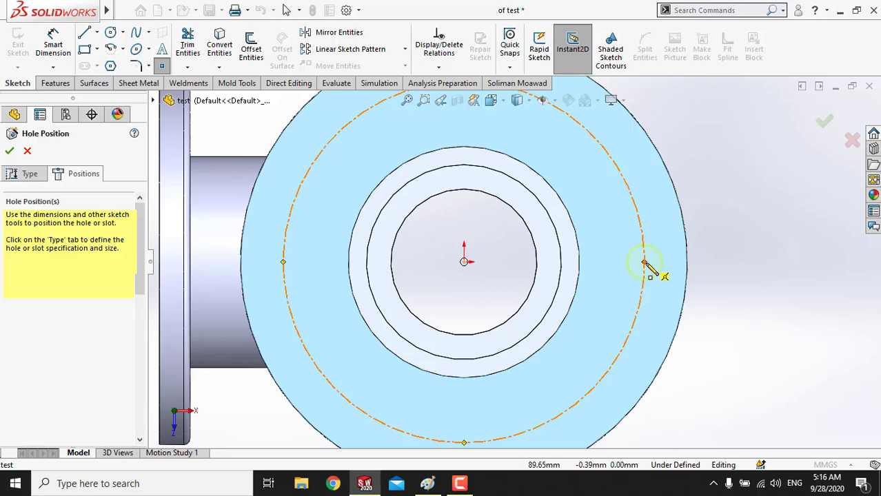
click(644, 262)
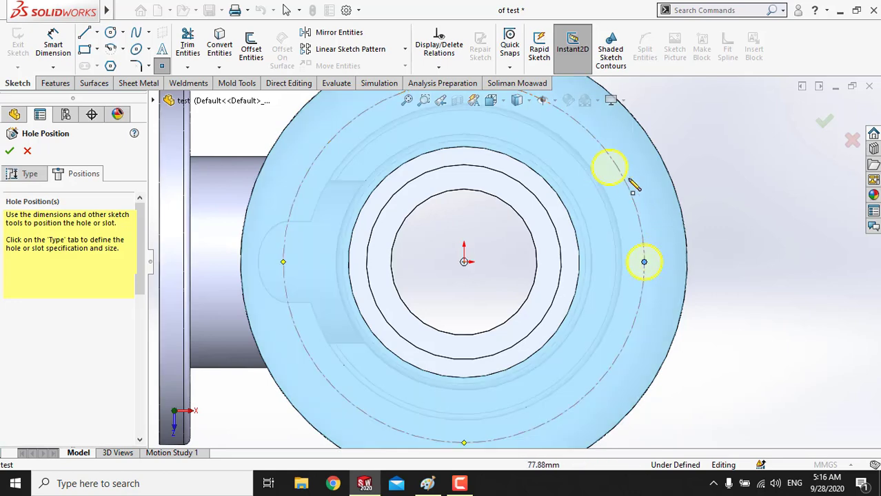
click(9, 152)
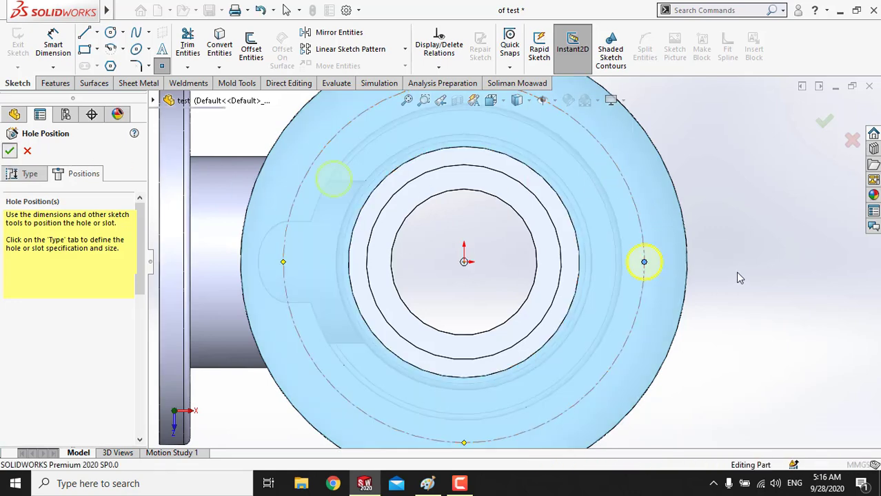
mouse_move(708, 266)
middle_down()
mouse_move(542, 271)
mouse_move(398, 260)
mouse_move(527, 226)
middle_up()
scroll(541, 260, down, 3)
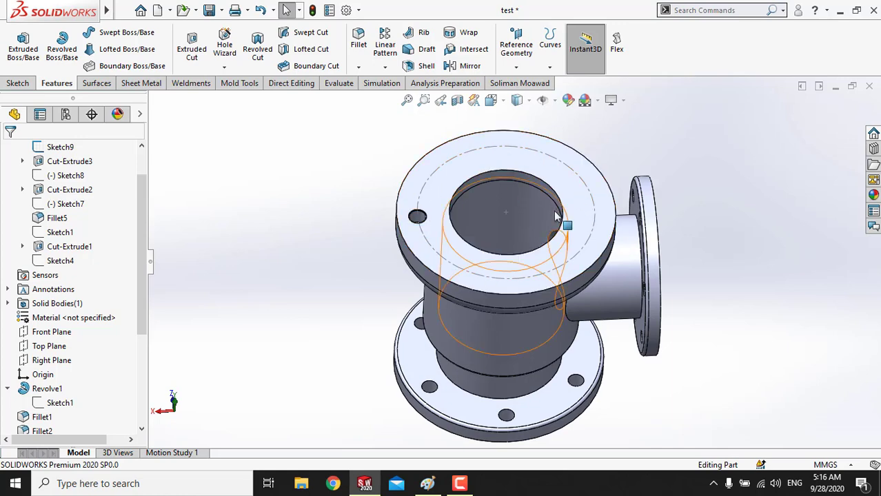
scroll(593, 237, down, 2)
scroll(554, 222, up, 2)
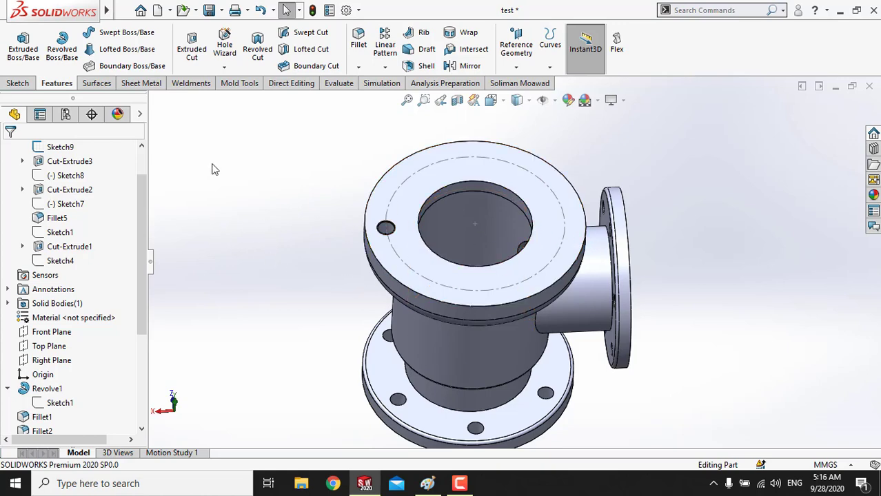
Start a circular pattern around the top bore edge, repeating M18x1.5 Tapped Hole1.
click(385, 67)
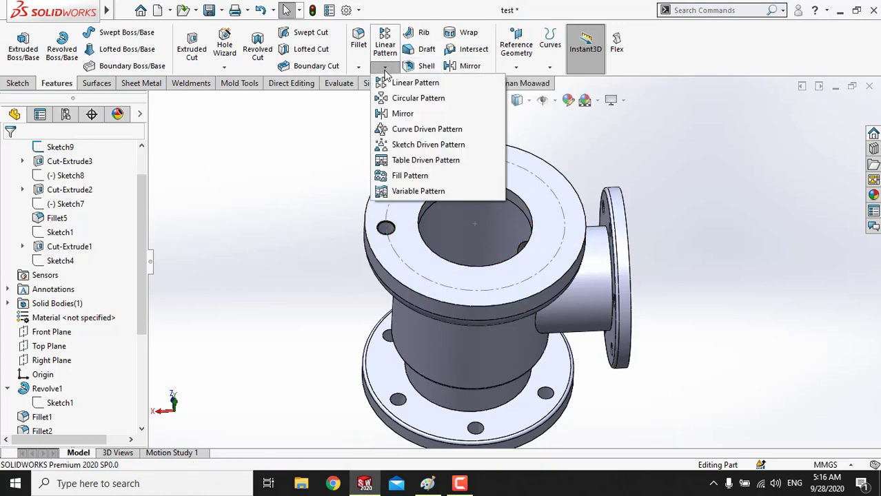
click(414, 99)
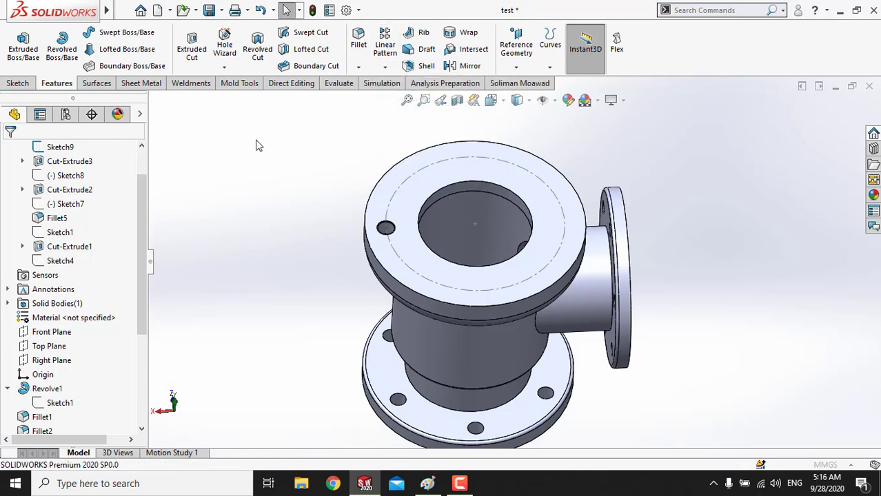
click(67, 195)
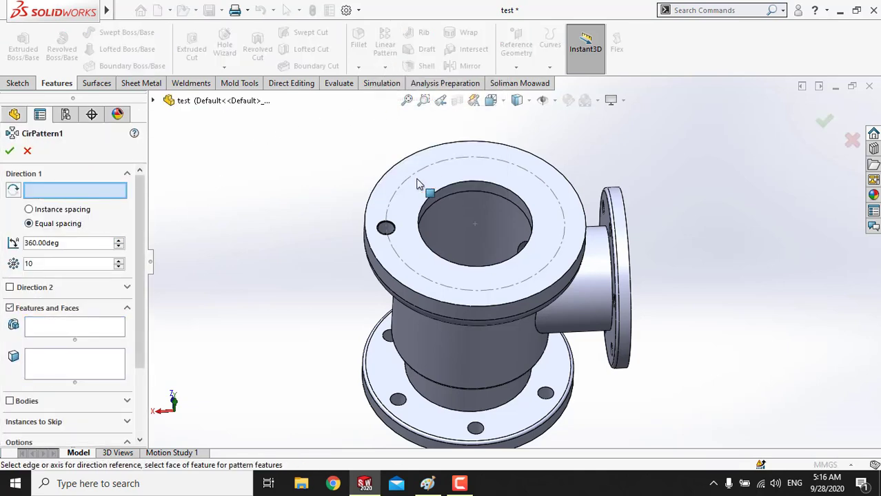
click(446, 192)
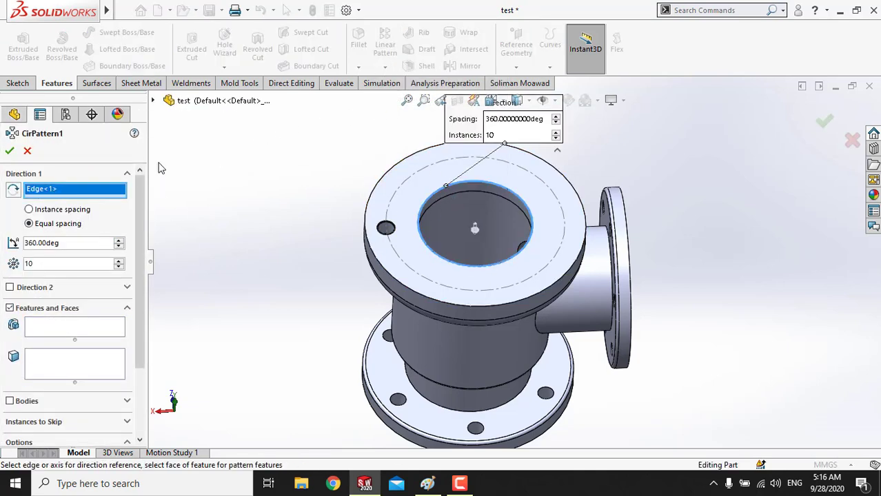
click(154, 101)
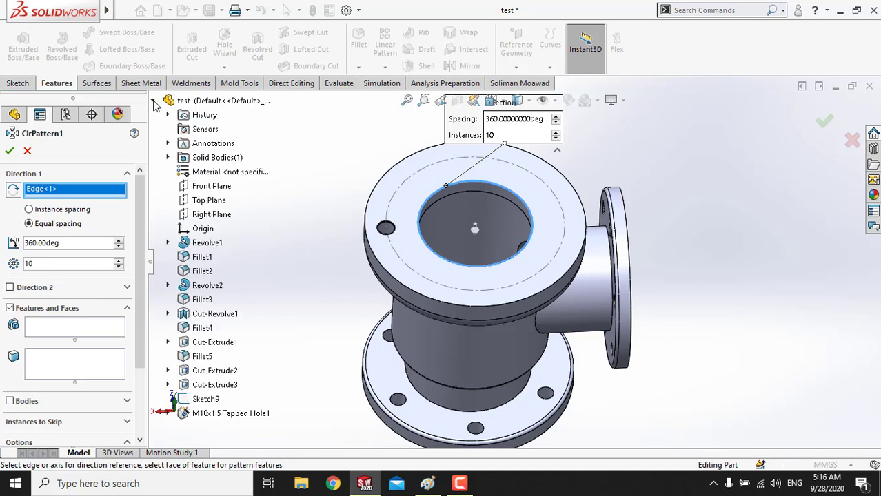
click(73, 327)
click(216, 415)
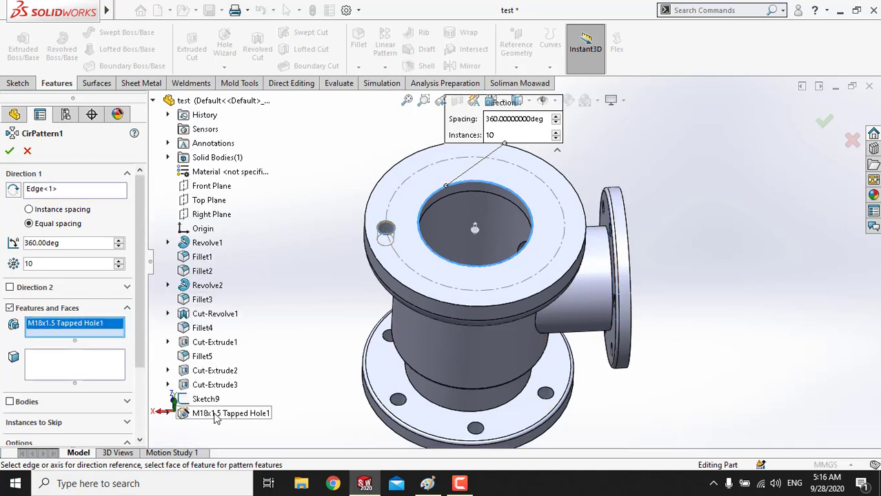
Set the pattern to 6 instances, check the reference drawing, and confirm the pattern.
double_click(100, 266)
text(6)
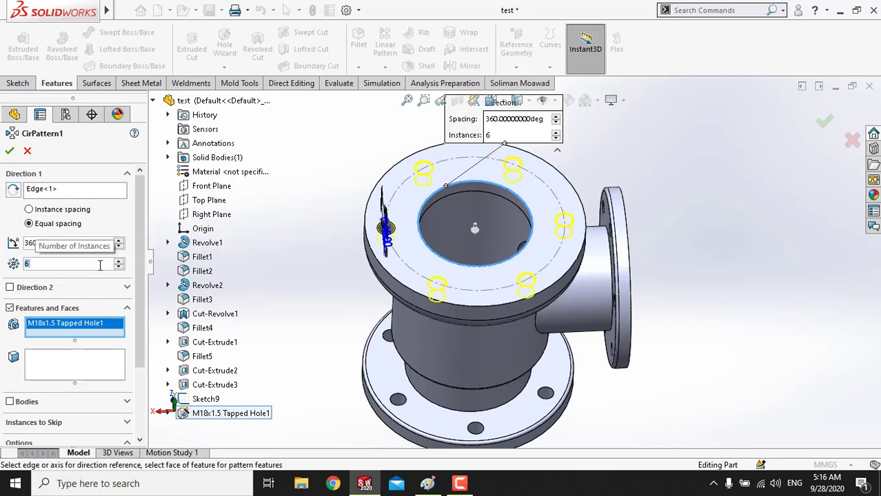
click(427, 484)
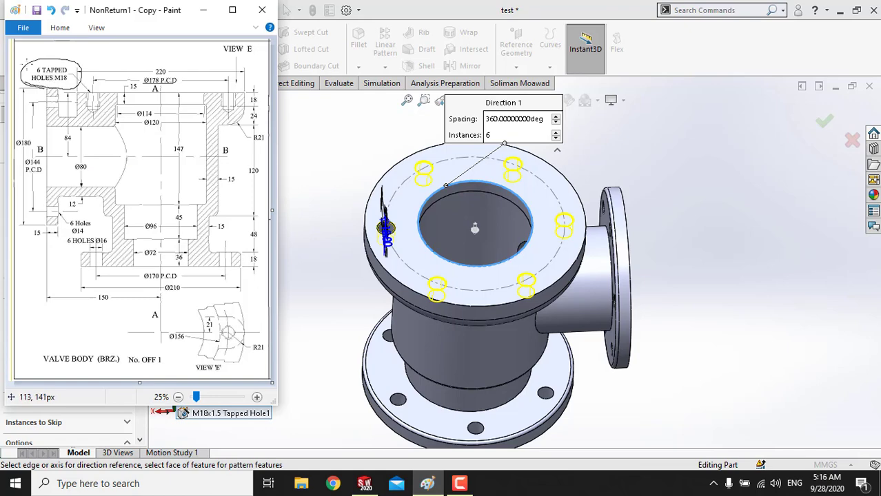
click(204, 10)
middle_drag(450, 295, 58, 258)
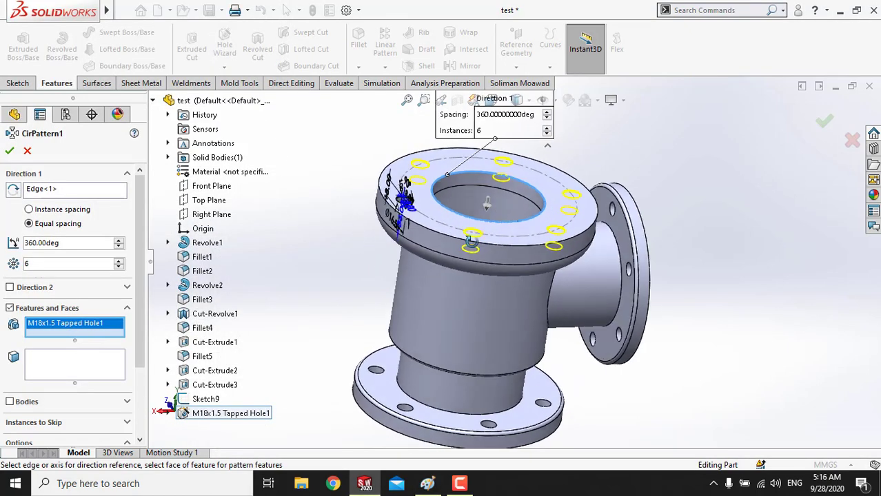
click(10, 152)
mouse_move(329, 246)
middle_down()
mouse_move(423, 271)
mouse_move(591, 370)
middle_up()
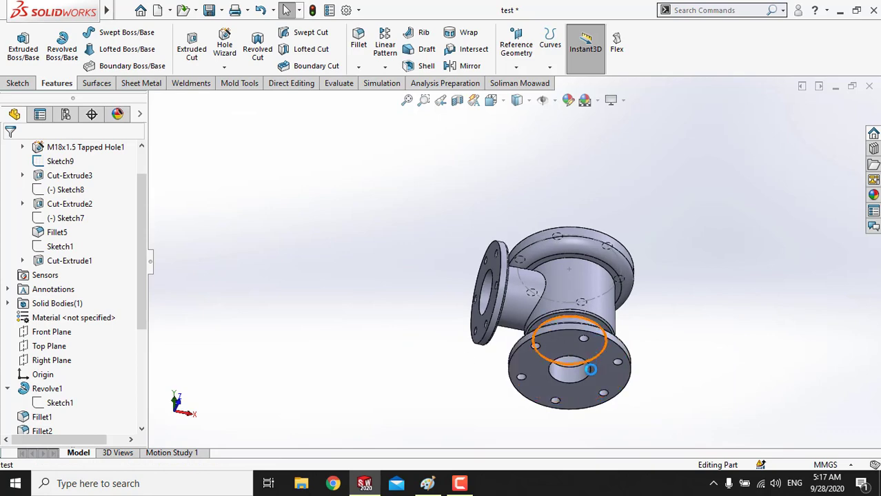
Leave the sketch and show the valve body in isometric view.
middle_drag(600, 244, 561, 374)
scroll(575, 308, down, 3)
scroll(630, 276, down, 2)
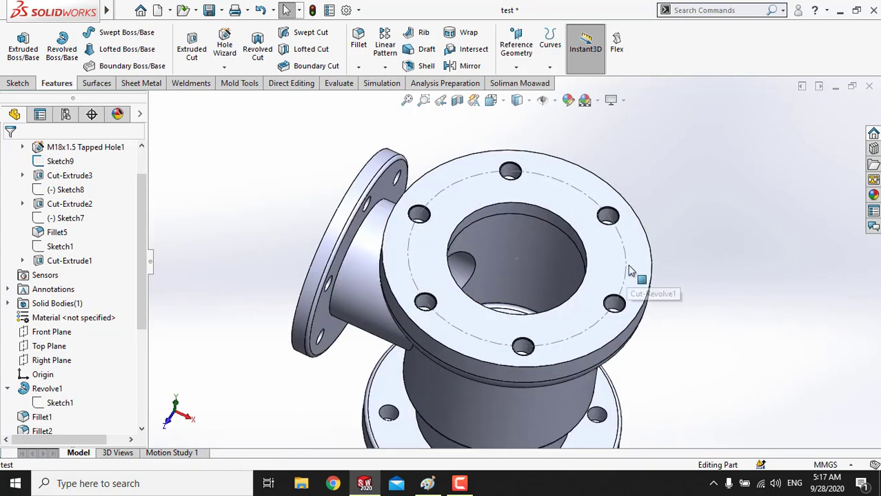
click(696, 288)
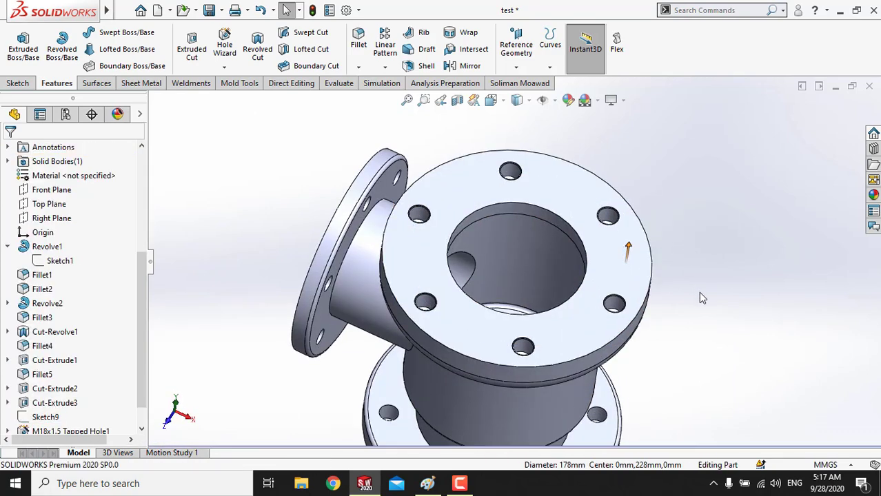
key(ctrl+7)
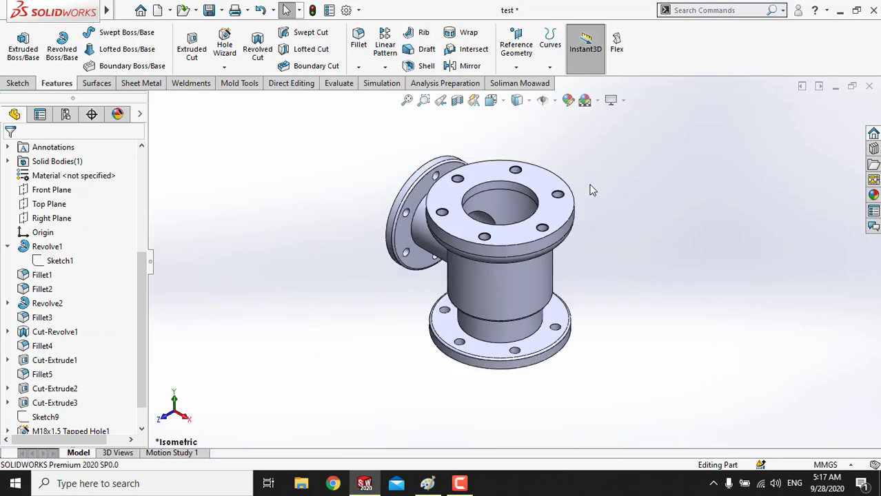
scroll(572, 186, down, 2)
Give the whole part a yellow appearance and turn on the section view.
right_click(466, 339)
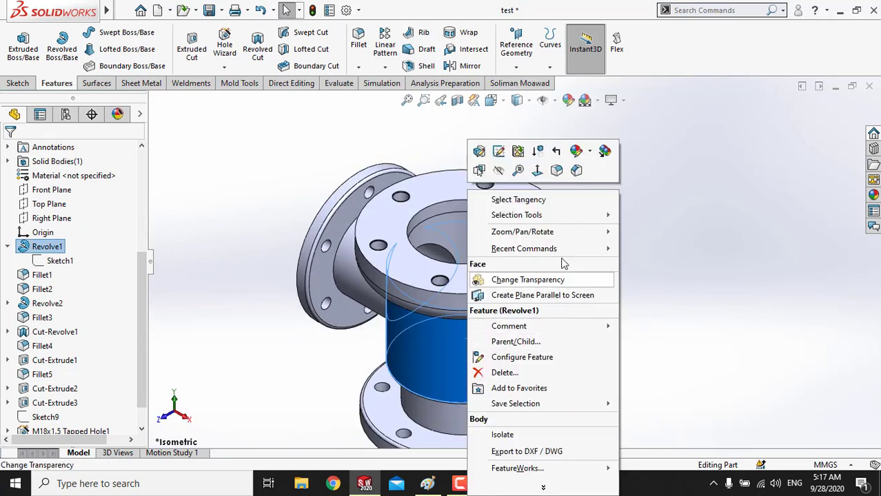
click(590, 151)
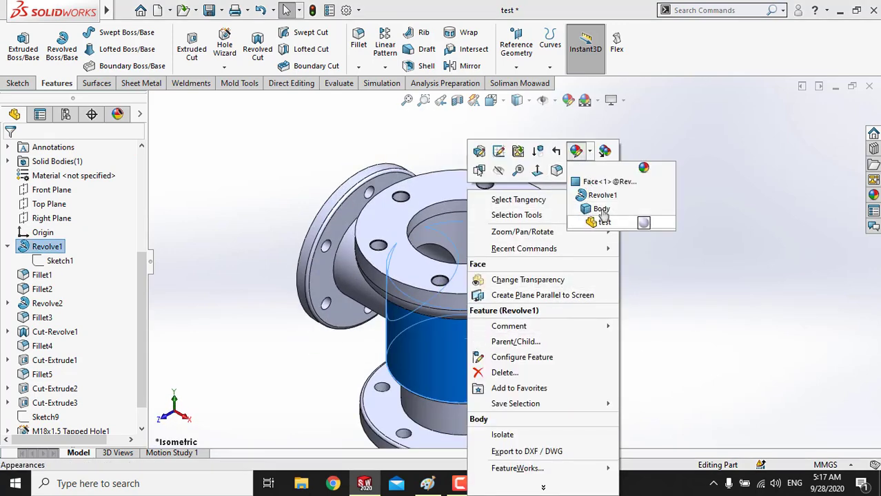
click(638, 218)
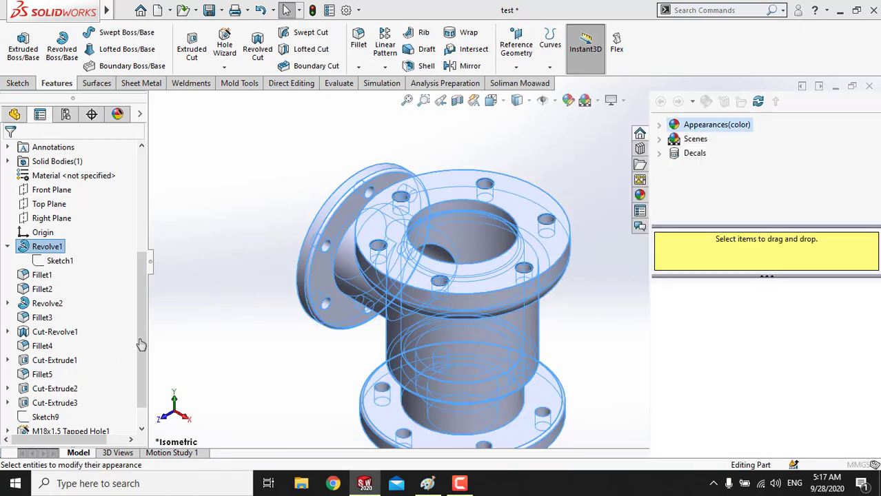
click(58, 414)
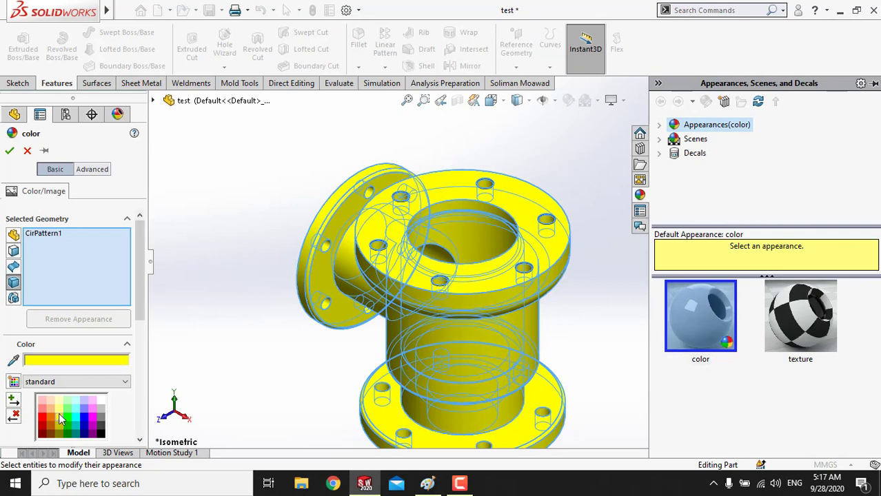
click(10, 149)
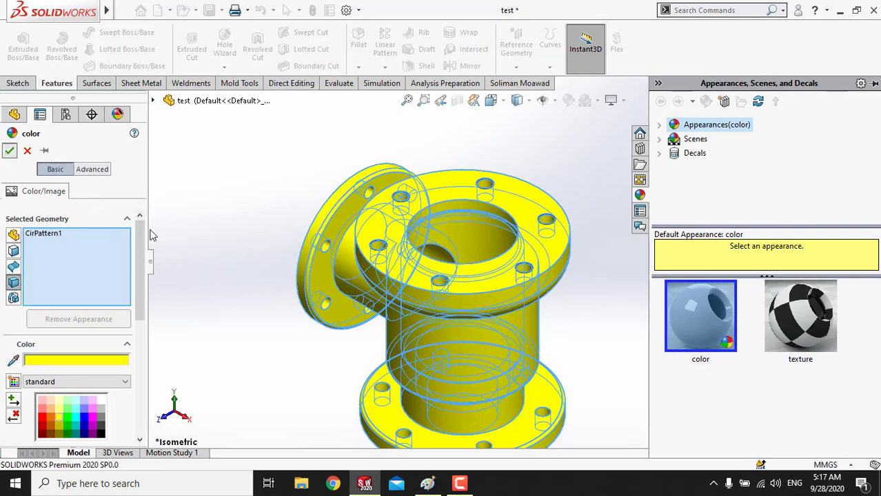
mouse_move(507, 328)
middle_down()
mouse_move(538, 333)
mouse_move(482, 228)
middle_up()
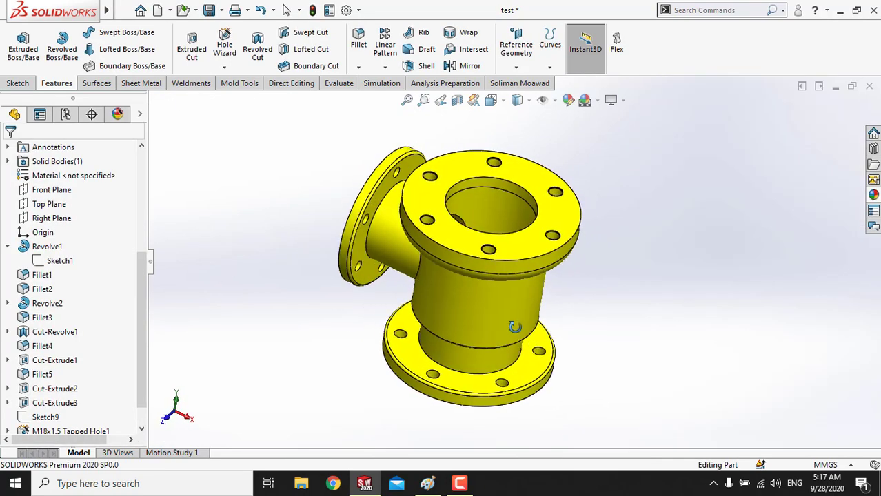
click(457, 100)
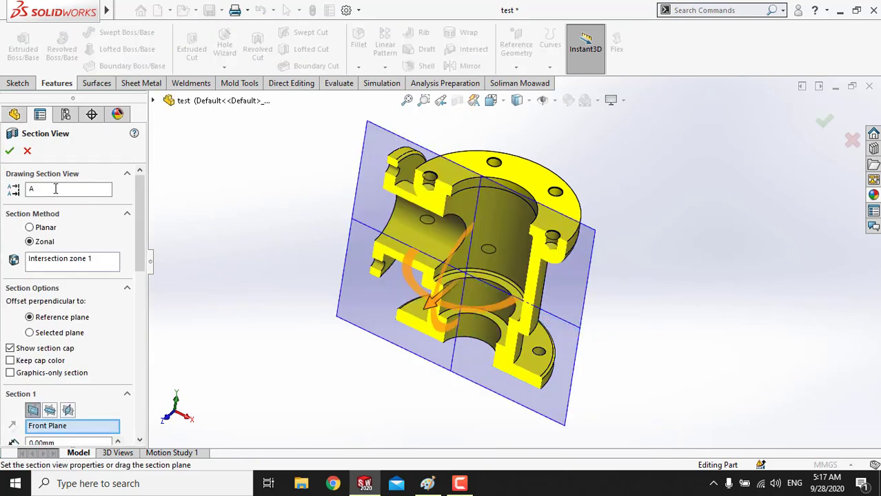
Accept the Front Plane section, view it straight from the front, and bring up the Paint reference drawing.
click(10, 150)
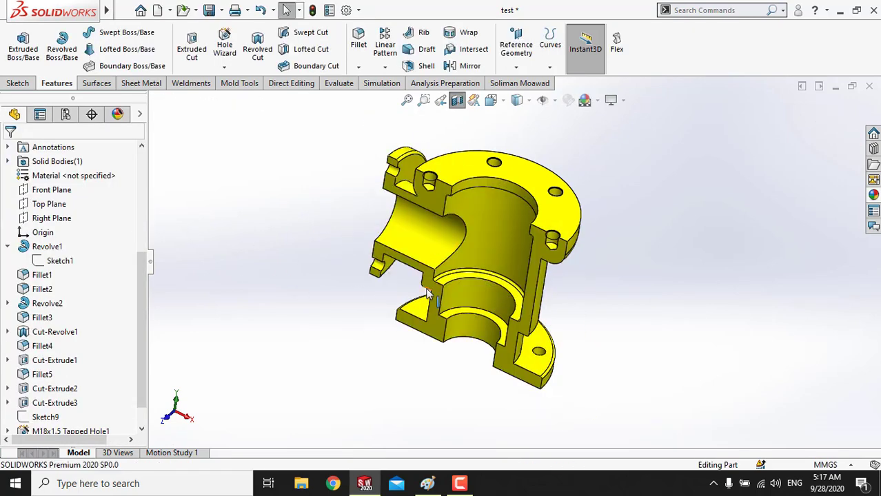
key(ctrl+1)
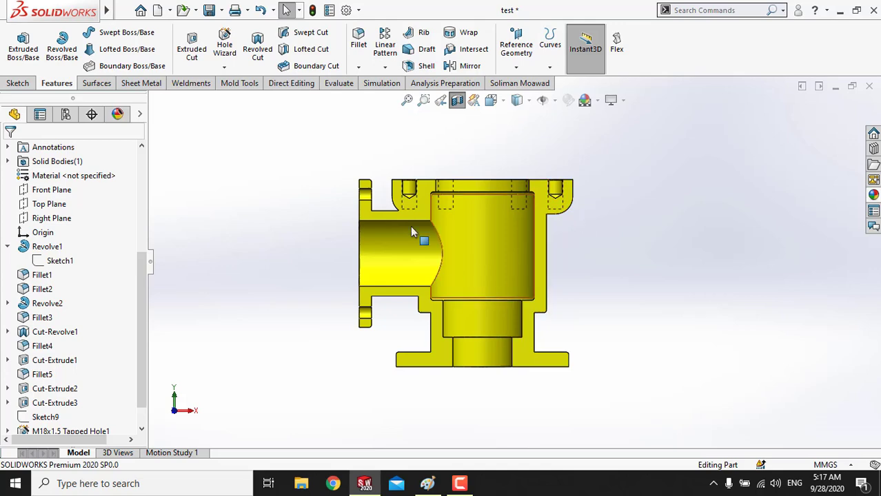
key(Down)
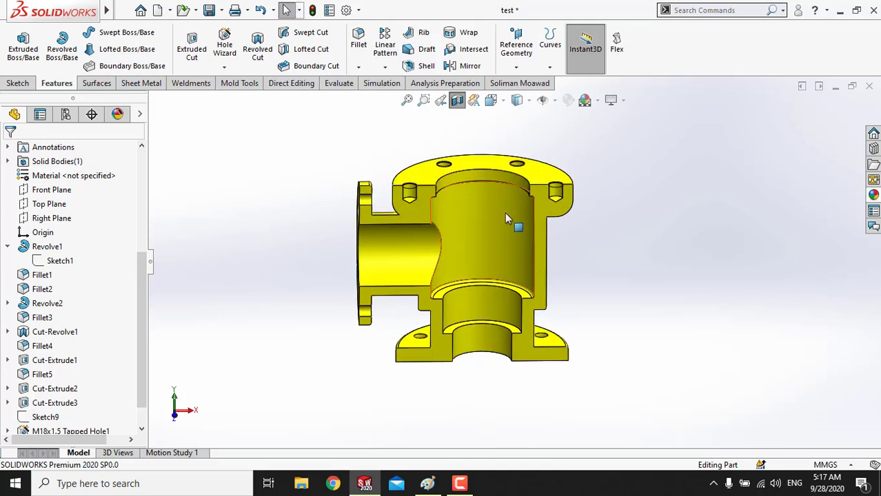
key(Down)
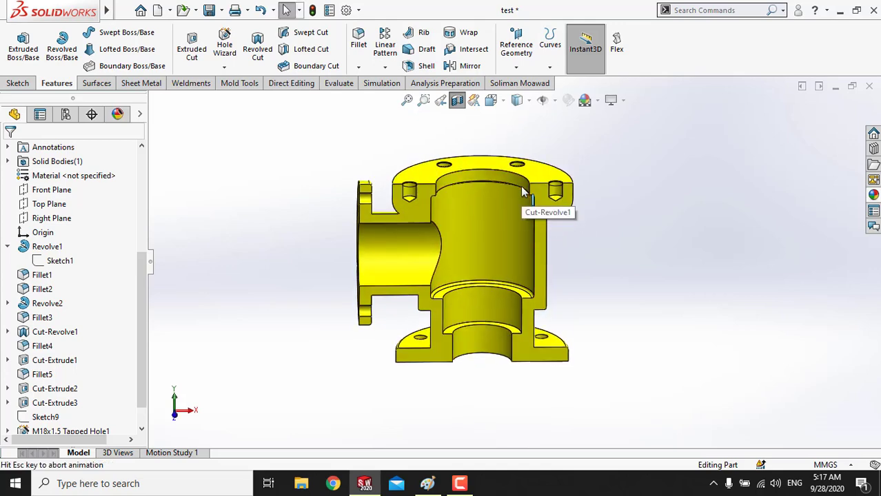
scroll(579, 221, down, 1)
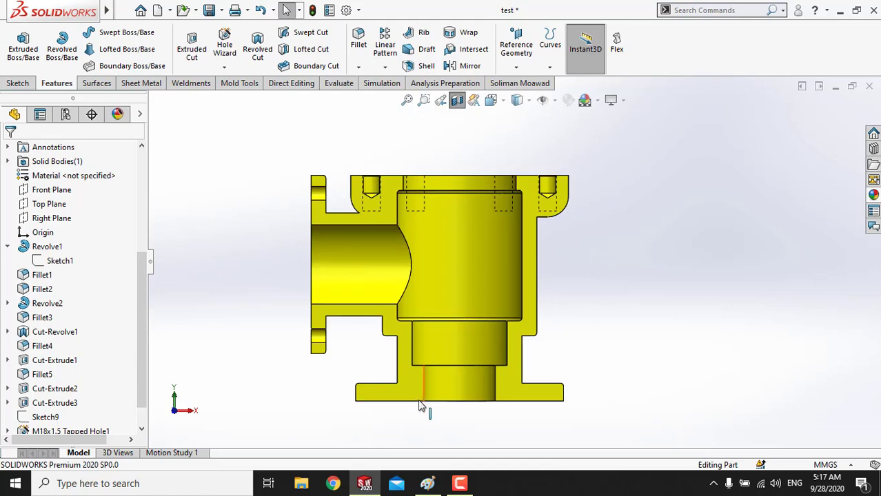
click(428, 485)
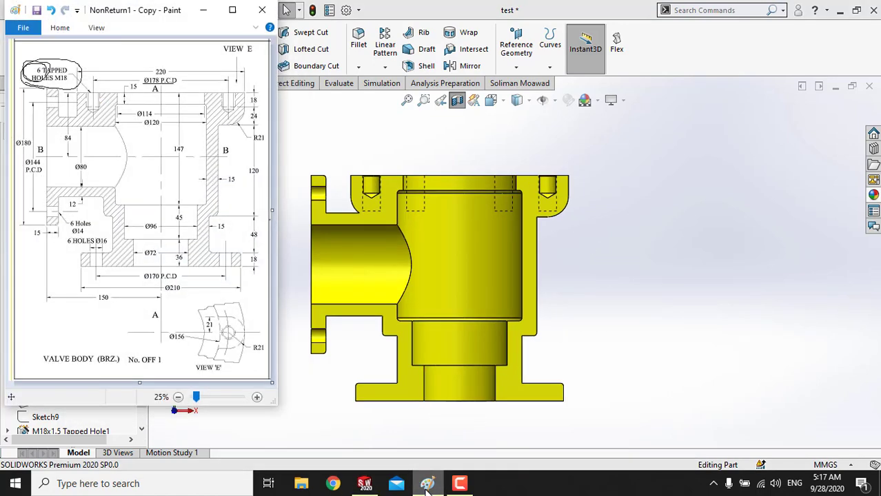